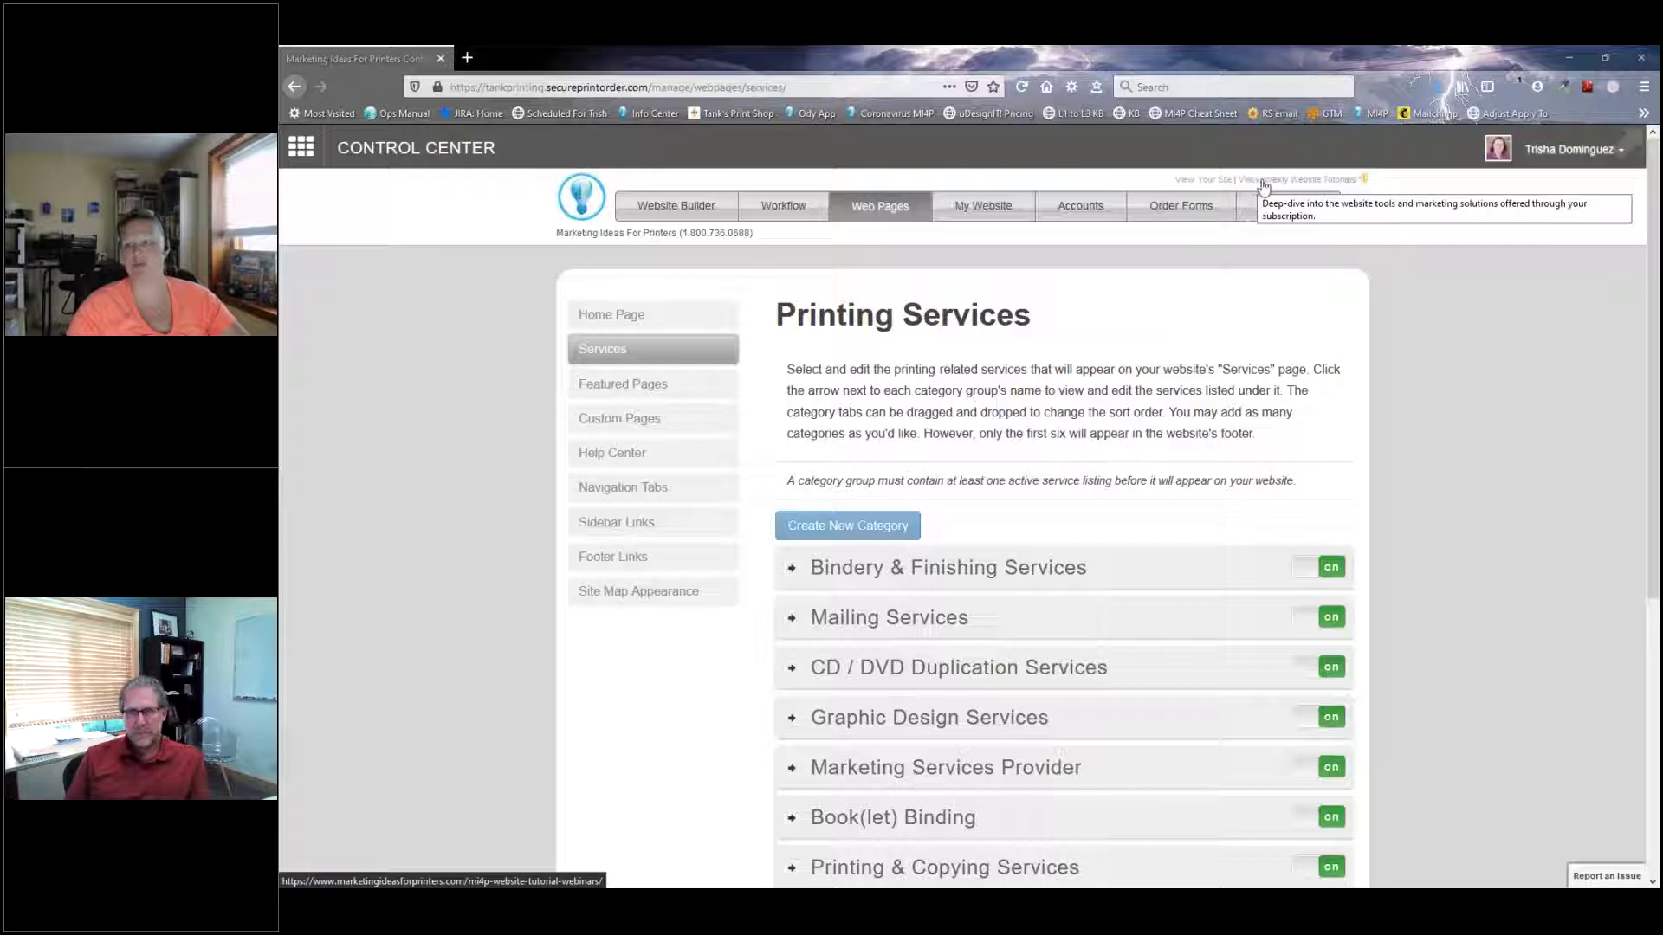
Step: Open the weekly website tutorials page in a new tab and review the webinar sign-up, latest episode and previous episodes
{"action": "right_click", "coordinate": [1264, 186]}
{"action": "left_click", "coordinate": [1283, 192]}
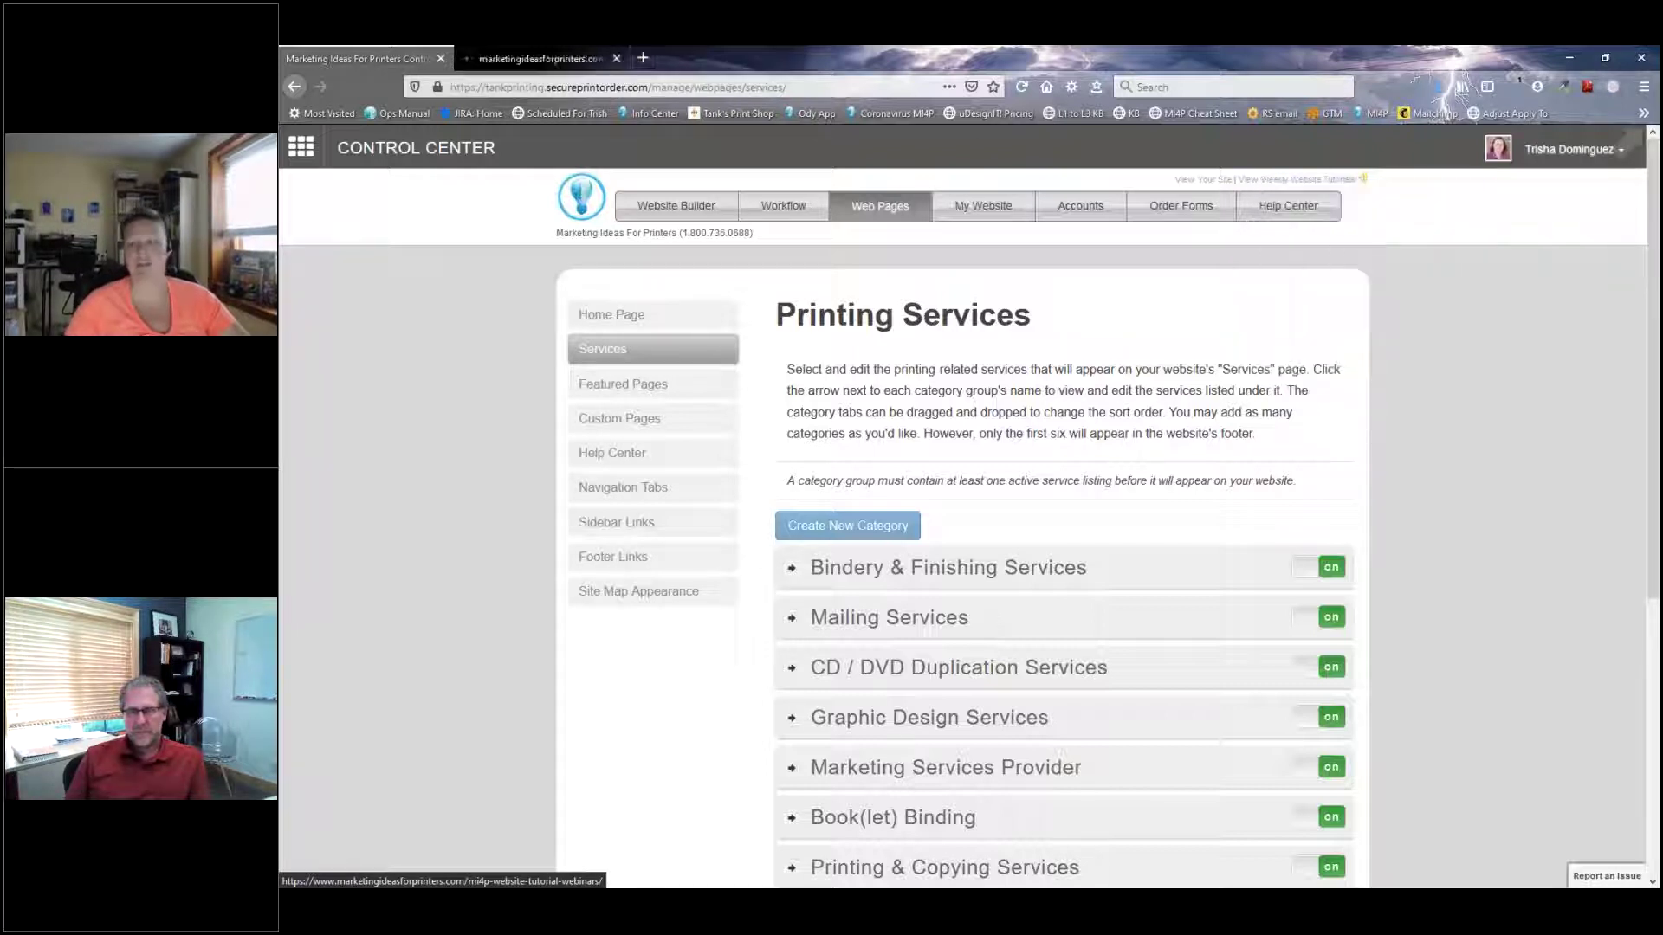
{"action": "left_click", "coordinate": [540, 59]}
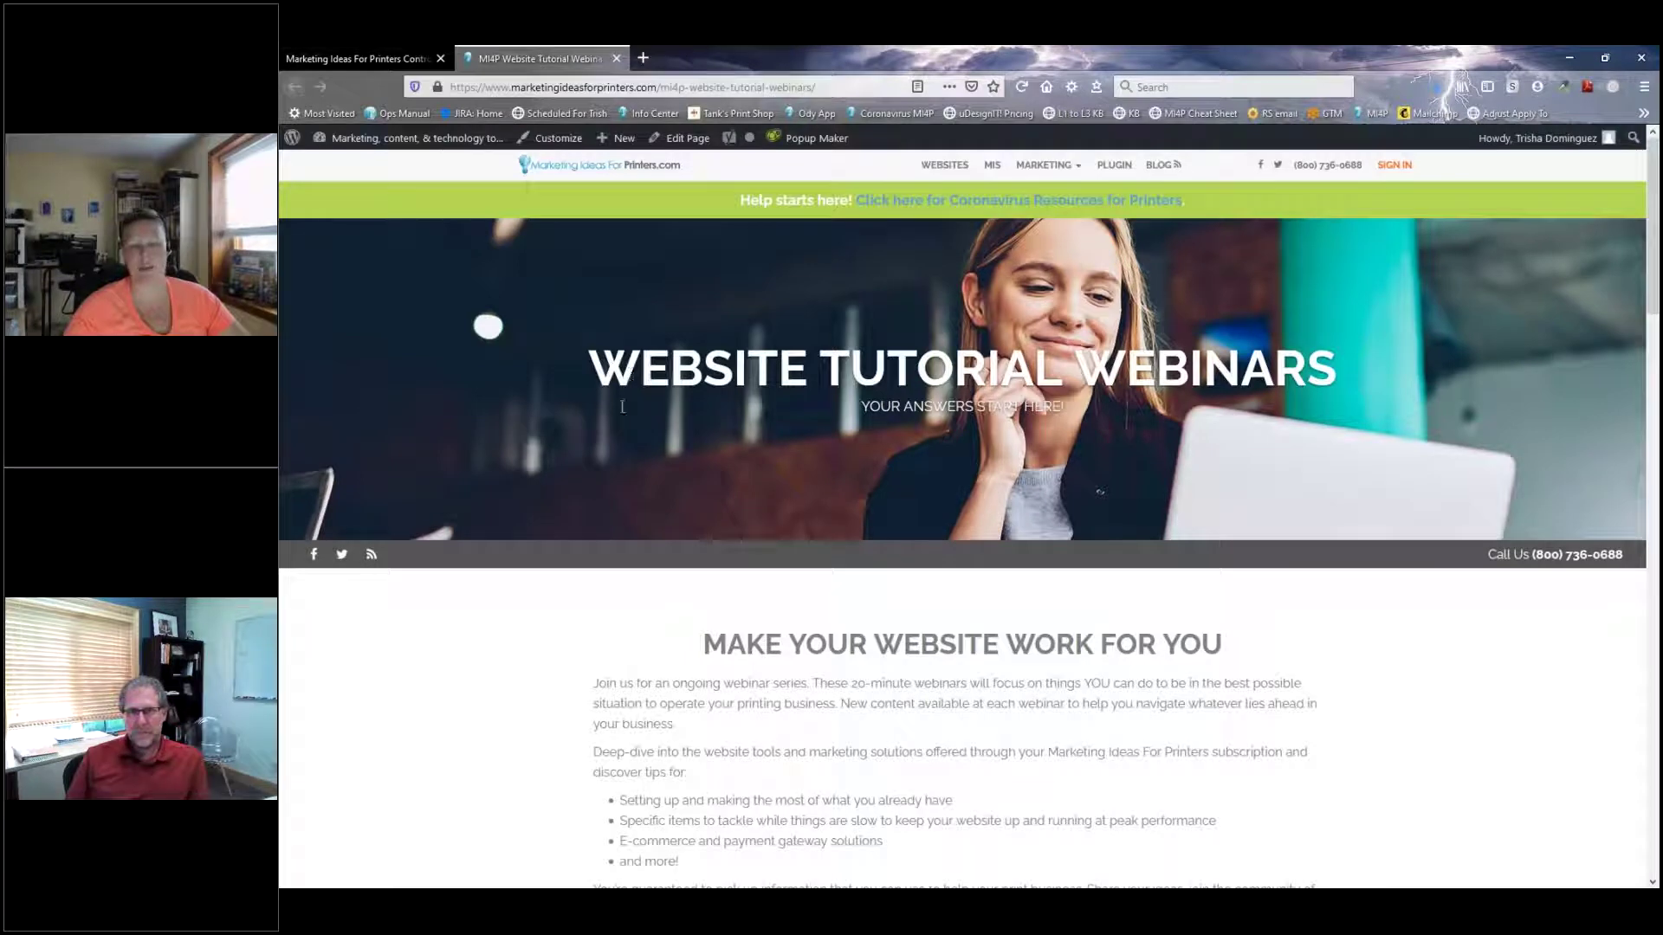
{"action": "scroll", "coordinate": [571, 638], "scroll_direction": "down", "scroll_amount": 3}
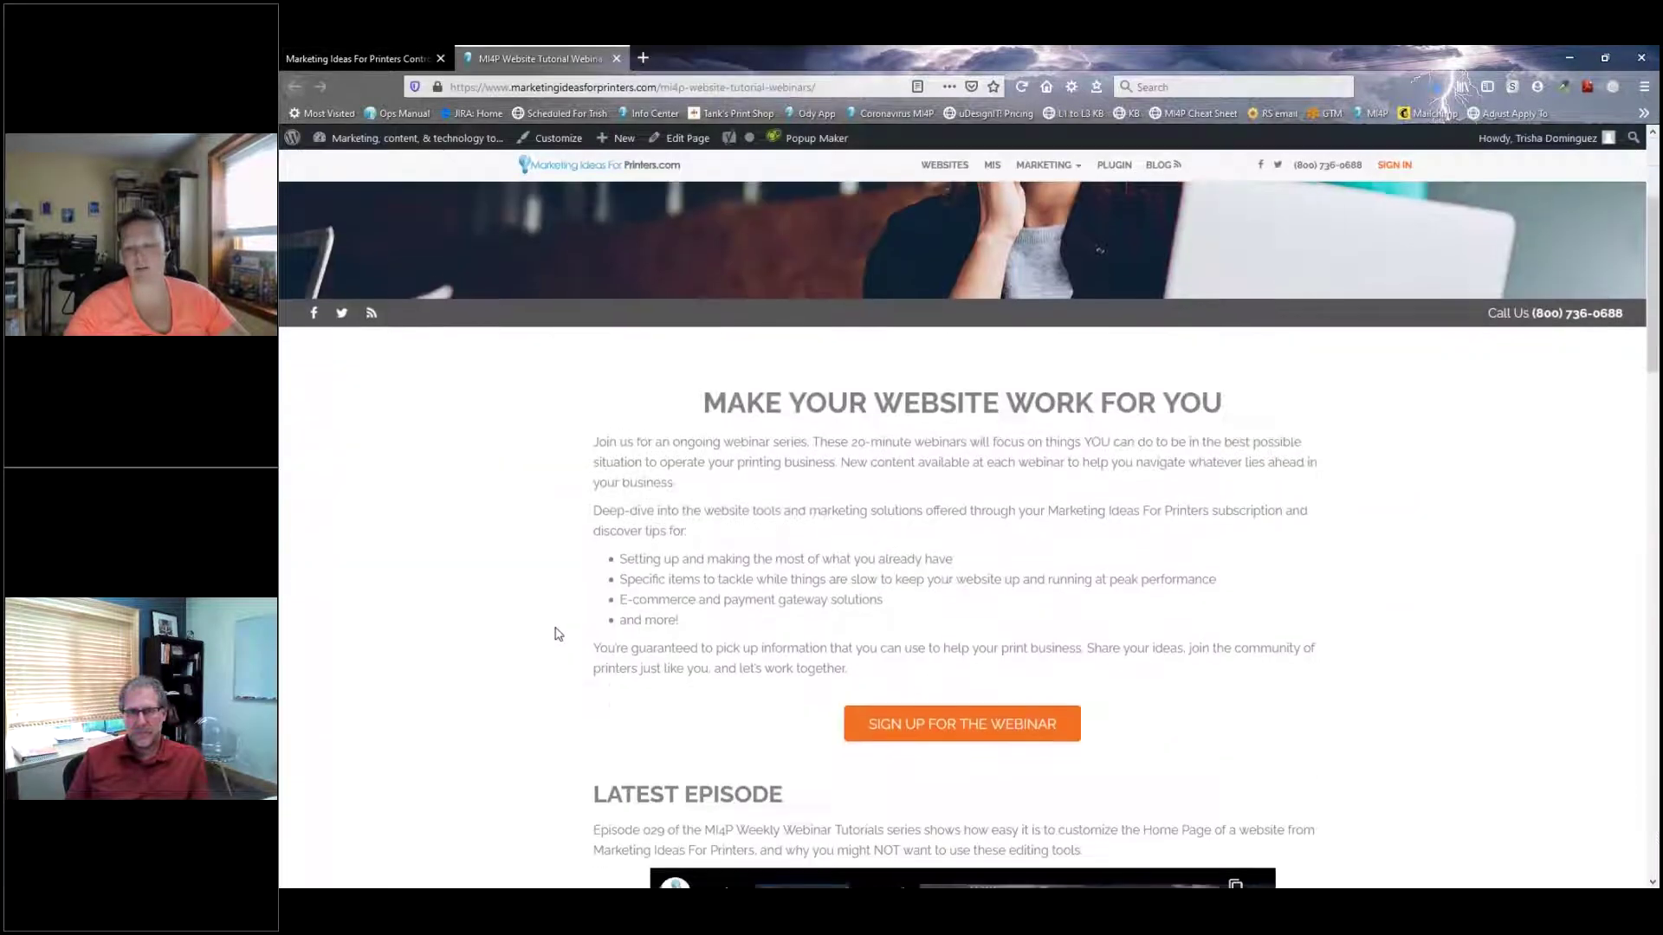
{"action": "scroll", "coordinate": [563, 635], "scroll_direction": "down", "scroll_amount": 4}
{"action": "scroll", "coordinate": [557, 634], "scroll_direction": "down", "scroll_amount": 3}
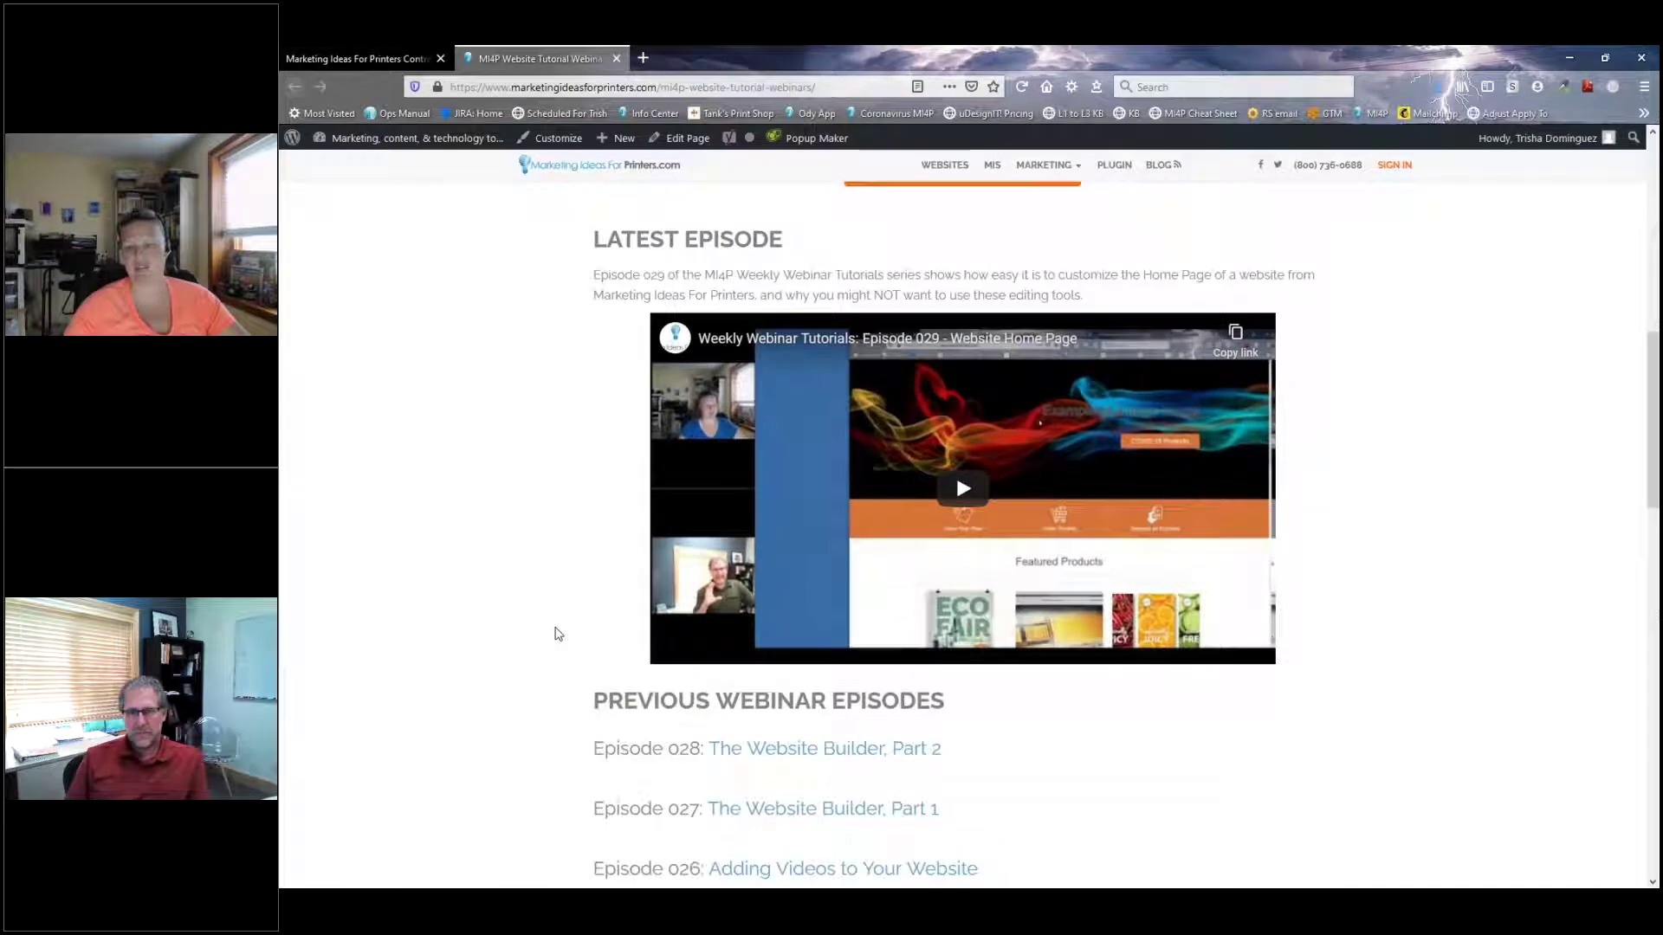
{"action": "scroll", "coordinate": [549, 612], "scroll_direction": "up", "scroll_amount": 3}
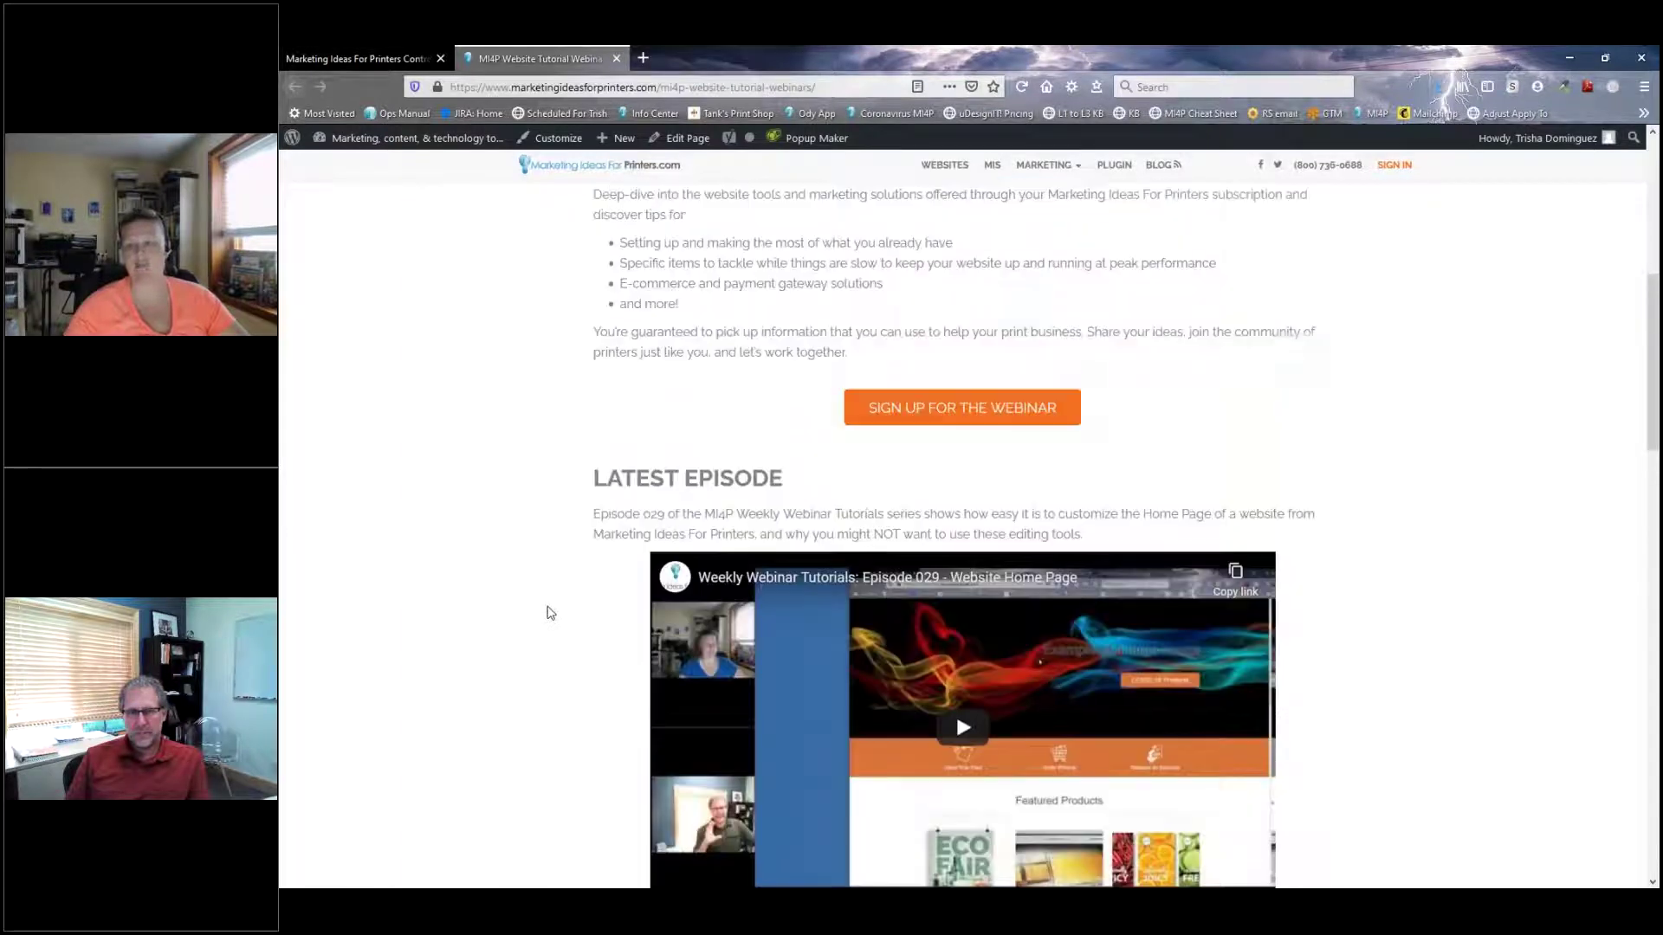
{"action": "scroll", "coordinate": [531, 546], "scroll_direction": "up", "scroll_amount": 1}
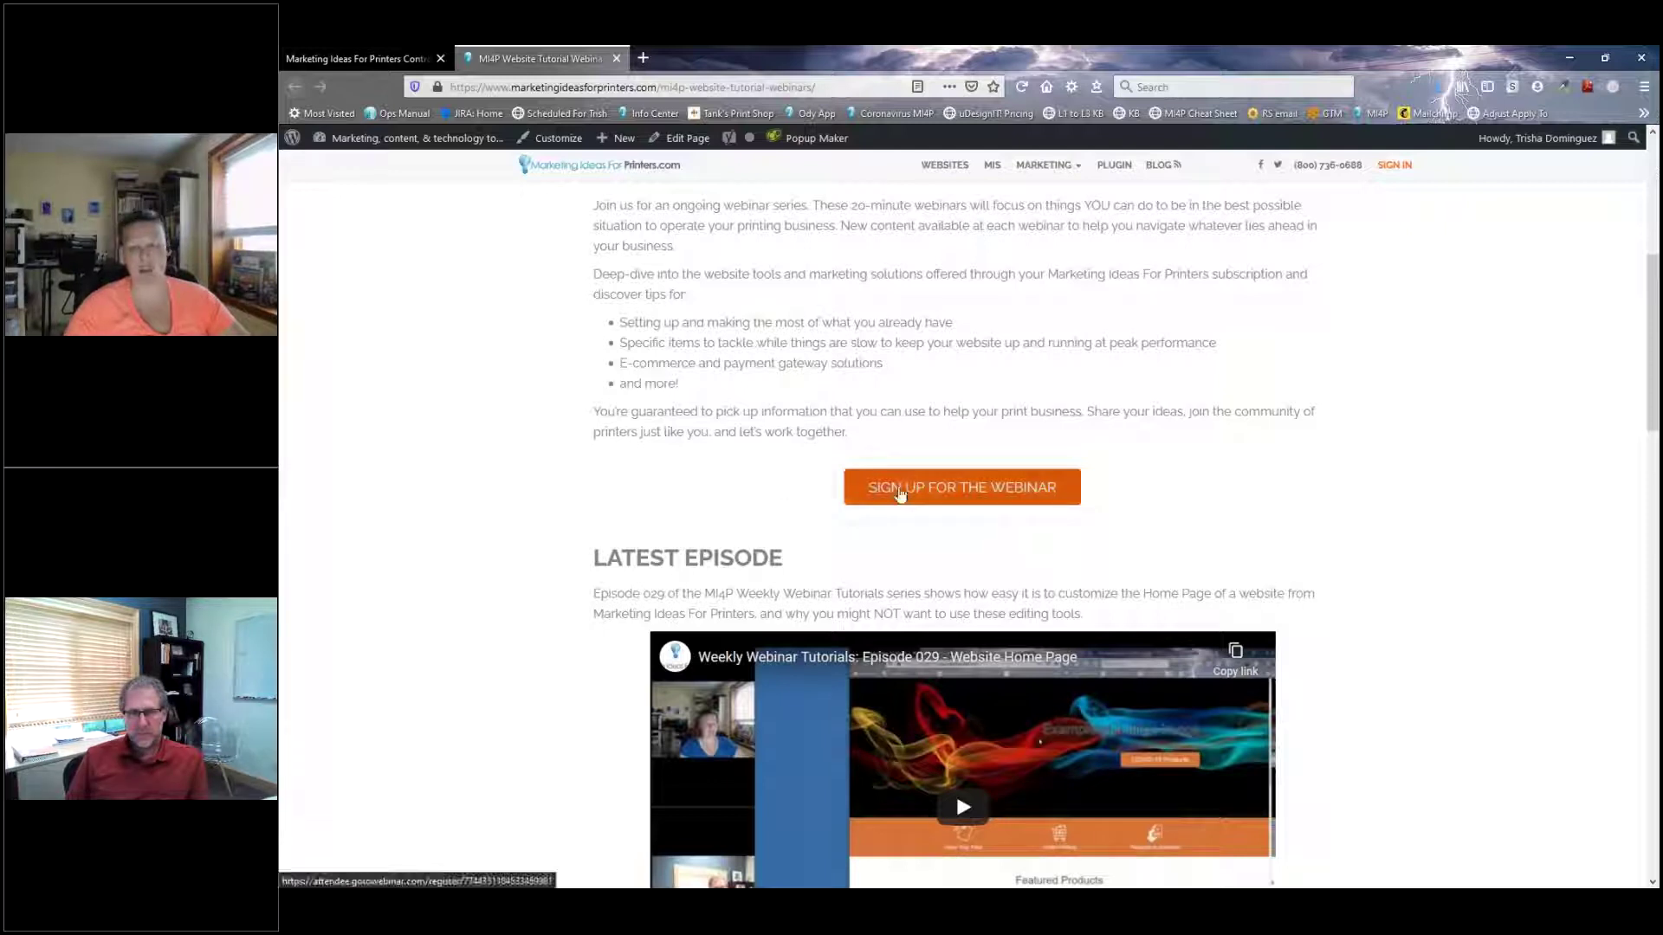
{"action": "scroll", "coordinate": [526, 526], "scroll_direction": "up", "scroll_amount": 6}
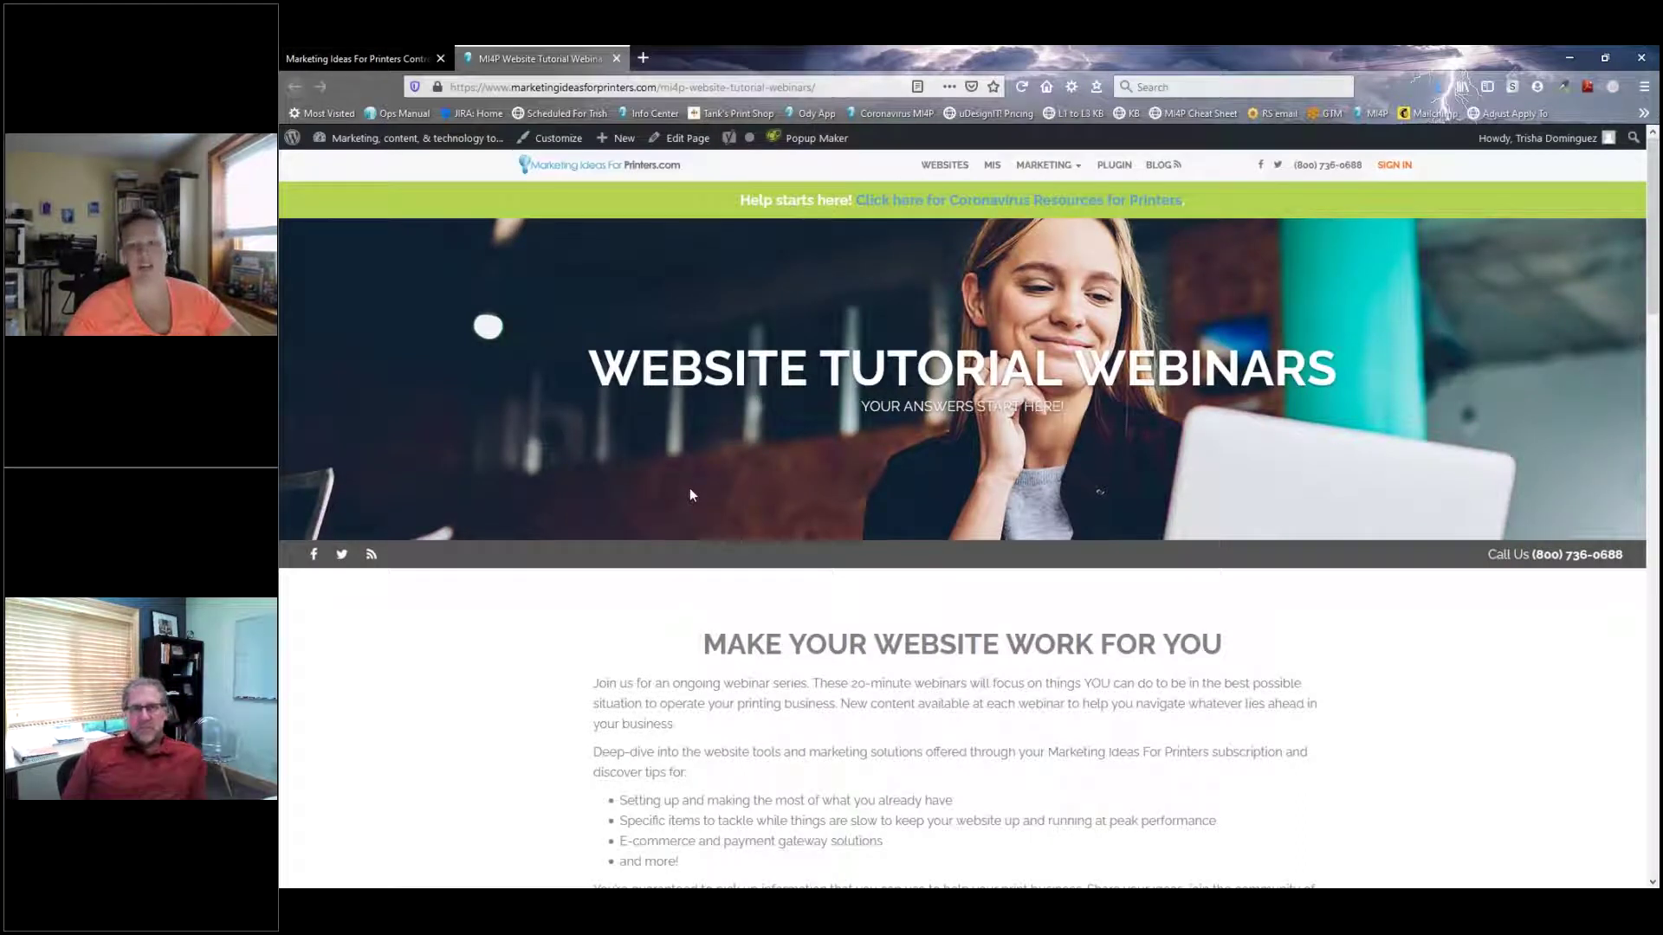
Step: Return to the Control Center and open the Services section of the web pages settings
{"action": "left_click", "coordinate": [376, 61]}
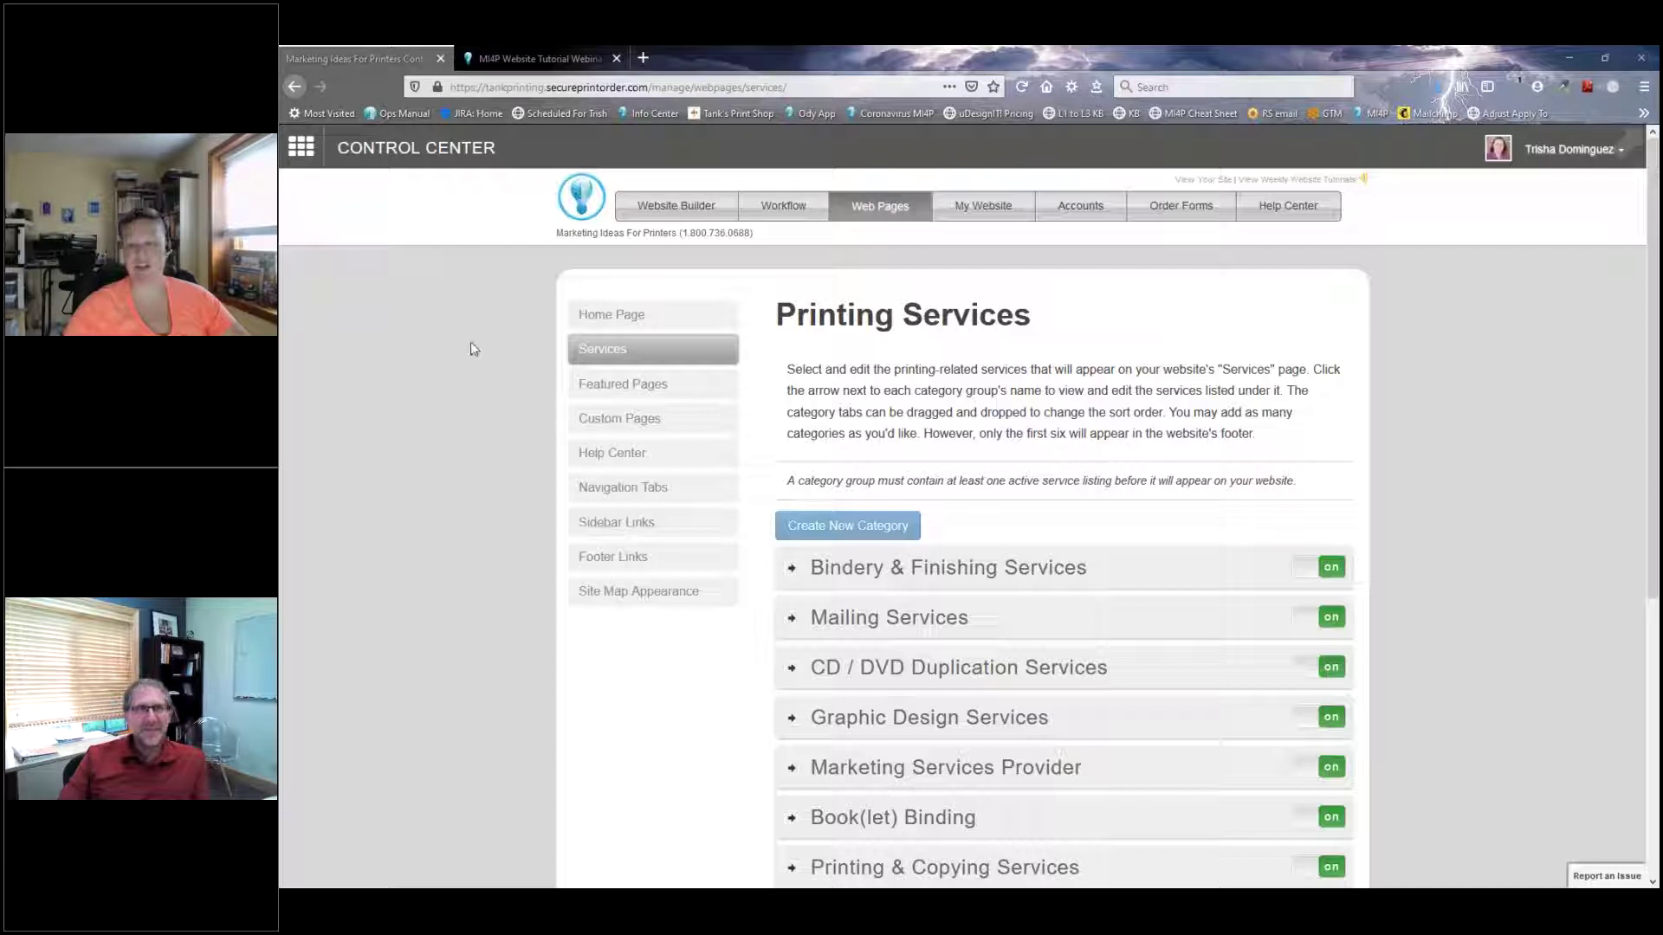
{"action": "left_click", "coordinate": [876, 213]}
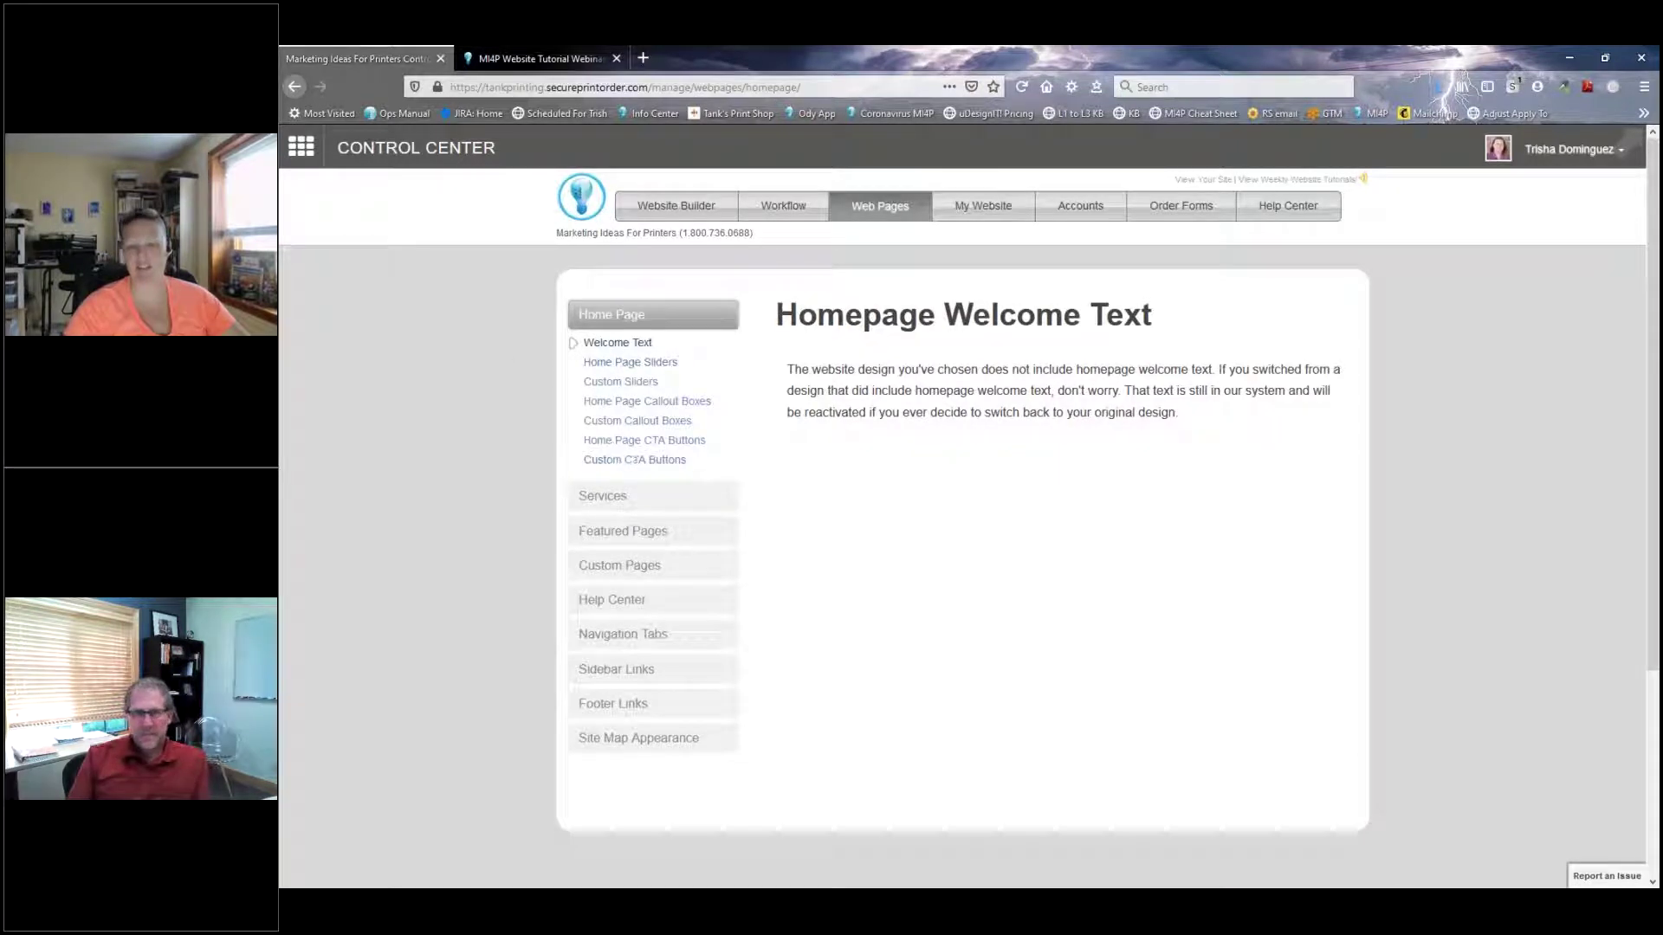
{"action": "left_click", "coordinate": [676, 502]}
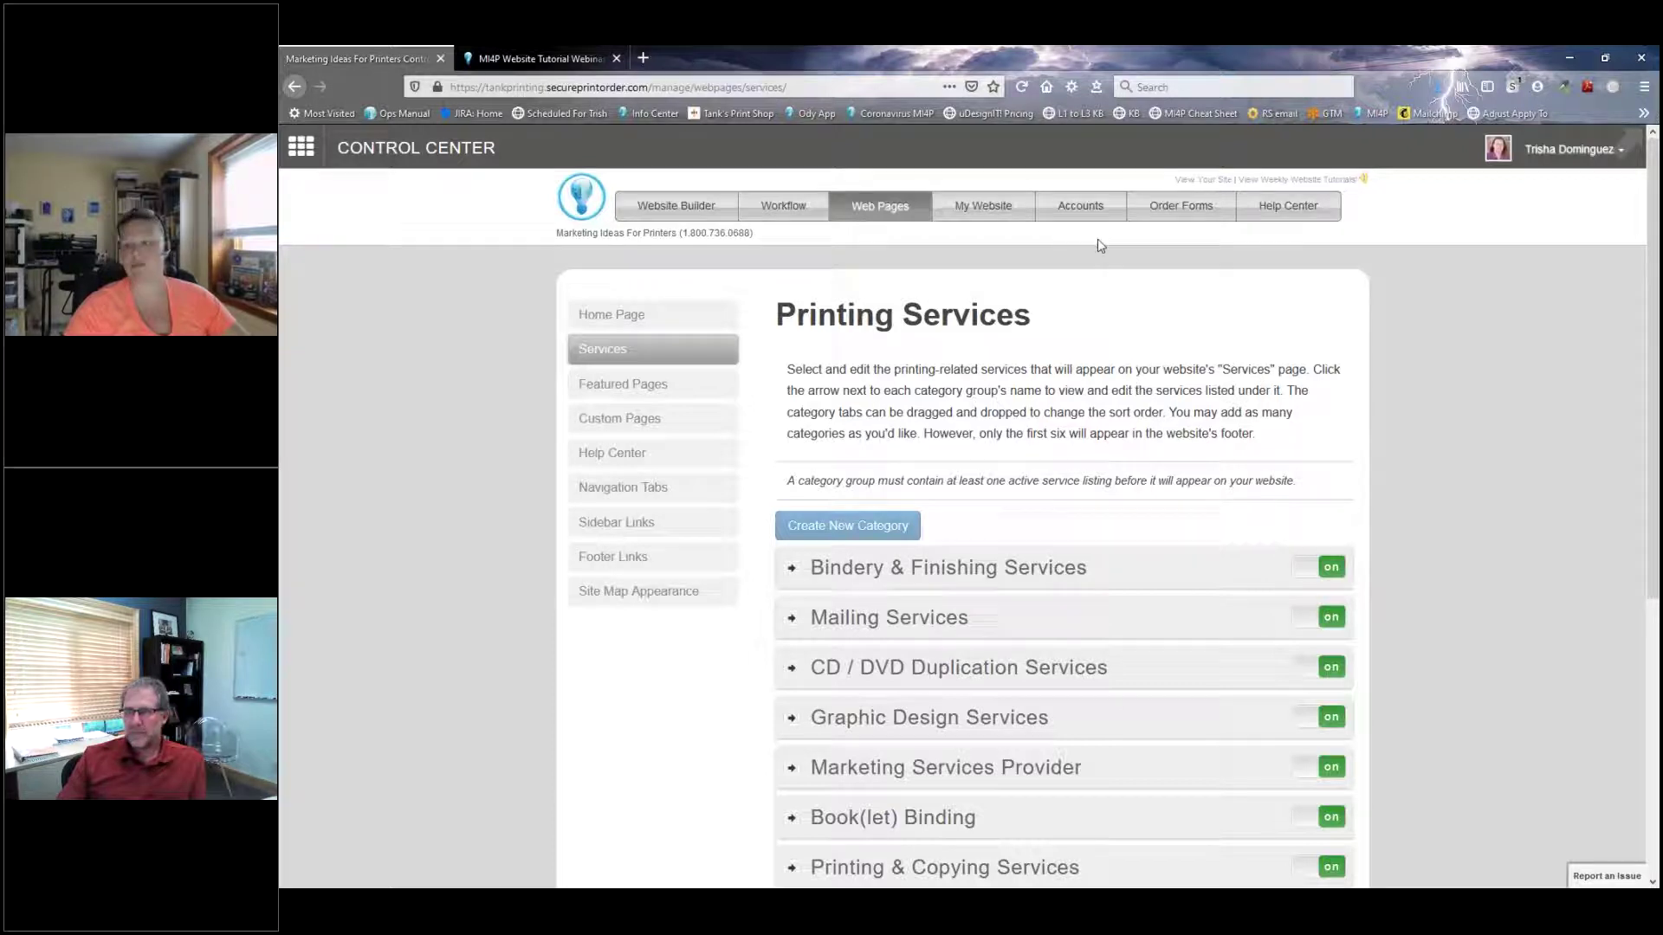
Step: Open the live print shop site in a new tab and view its page of all services
{"action": "right_click", "coordinate": [1194, 185]}
{"action": "left_click", "coordinate": [1221, 191]}
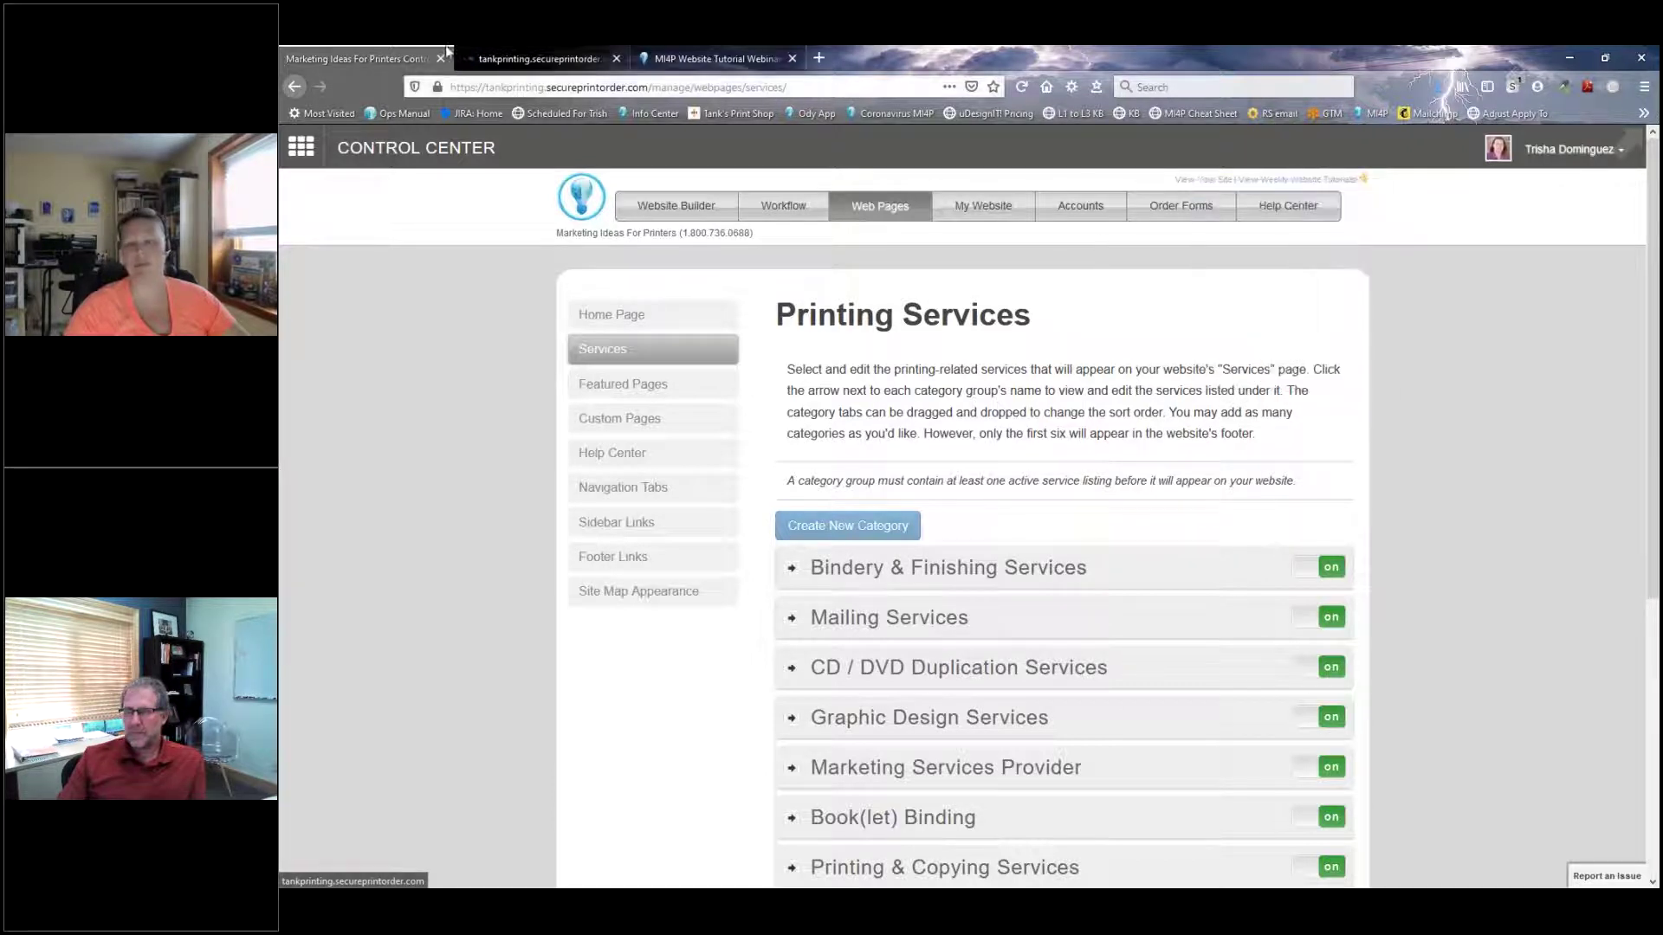
{"action": "left_click", "coordinate": [505, 61]}
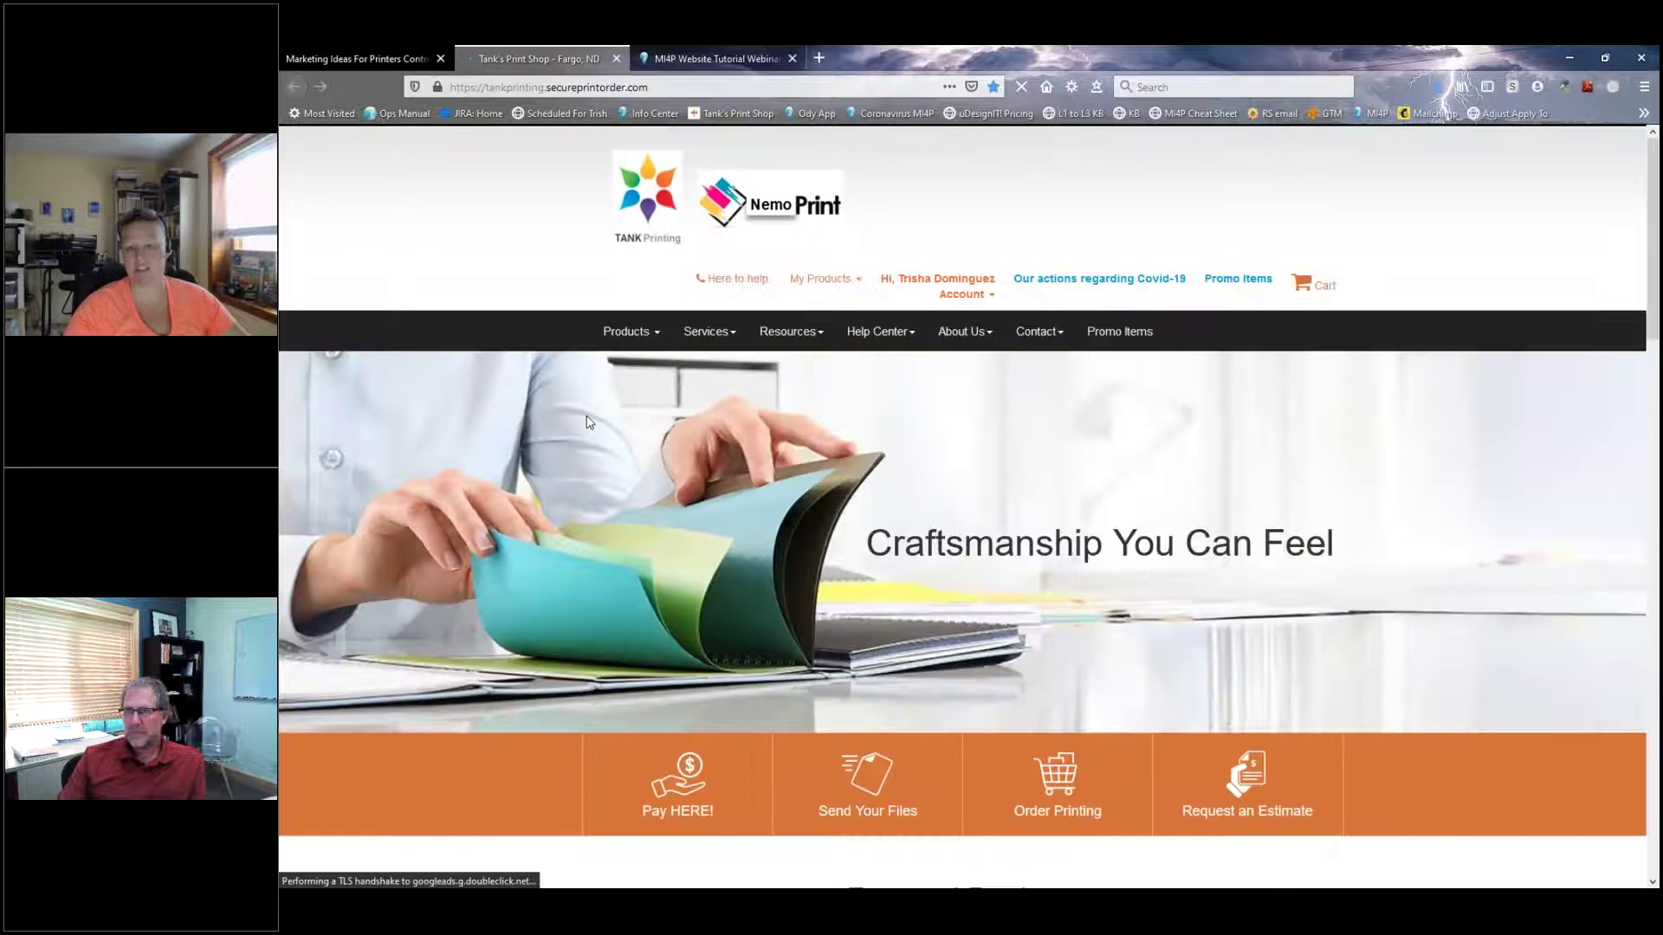
{"action": "left_click", "coordinate": [734, 337]}
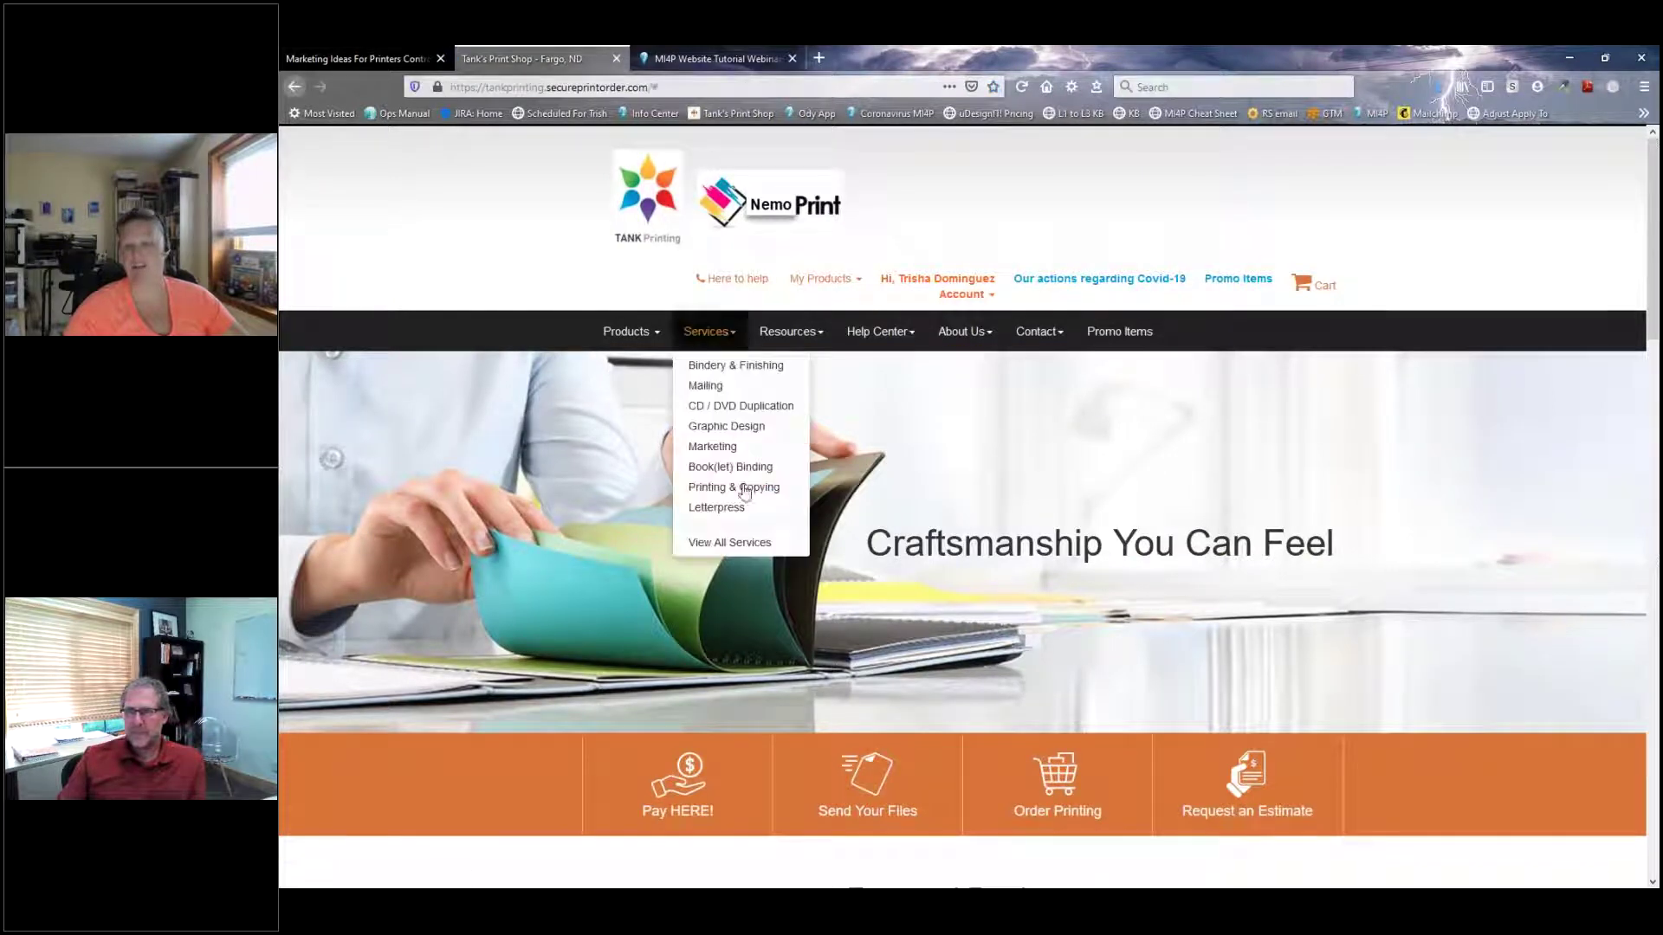
{"action": "left_click", "coordinate": [724, 543]}
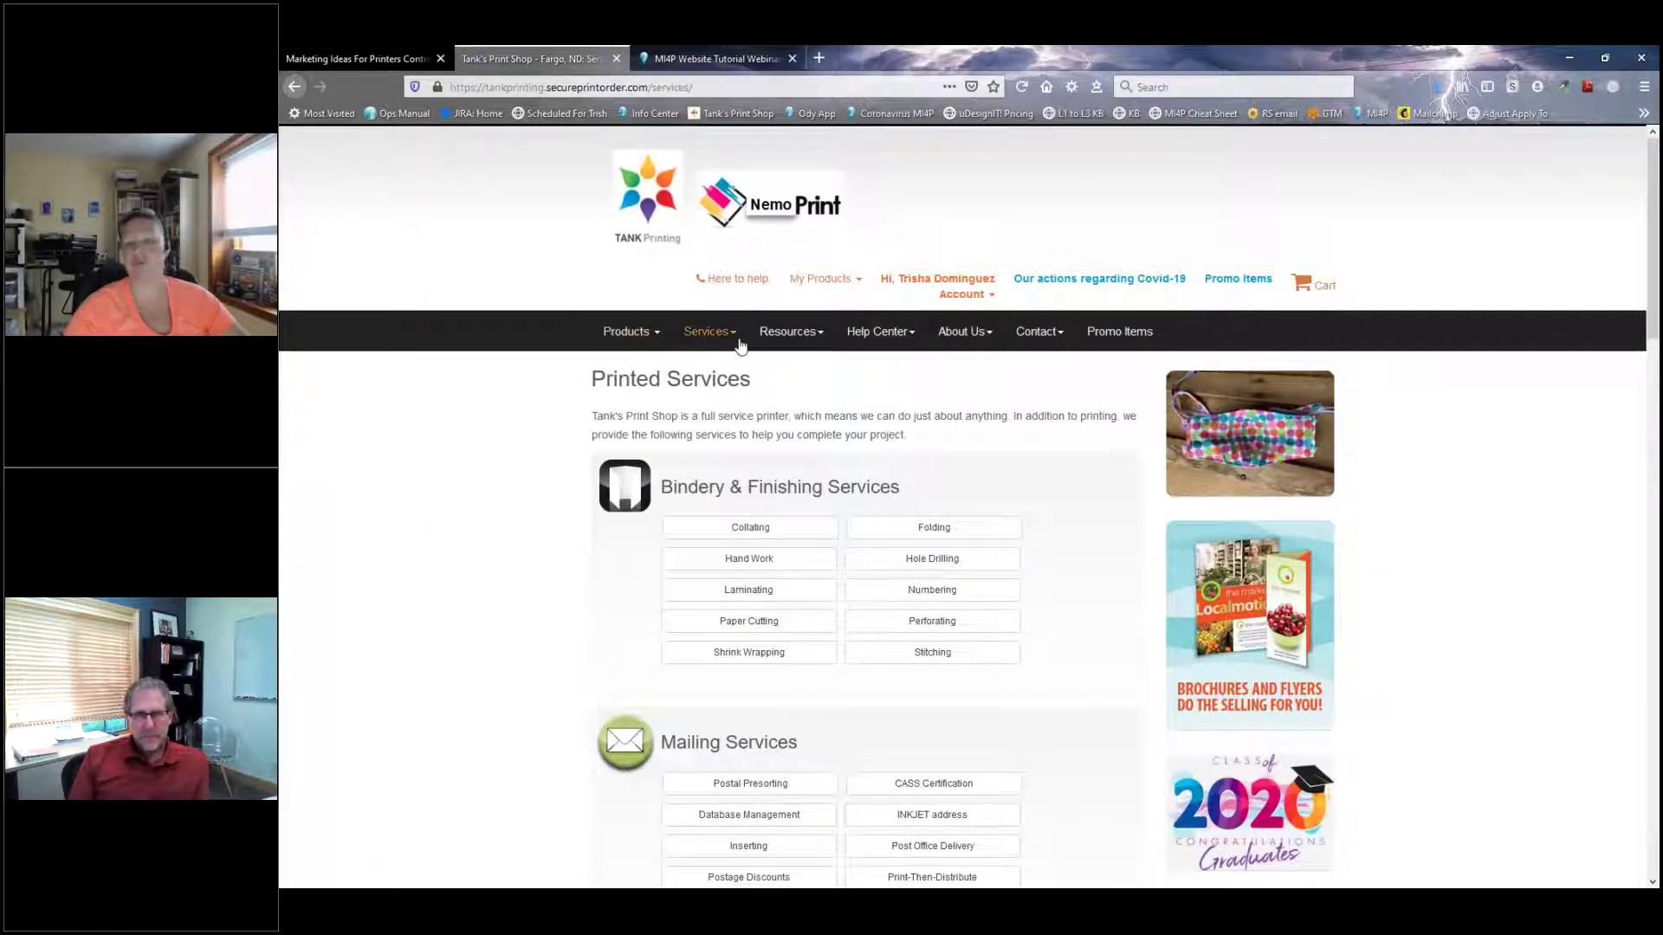
Step: Return to the Control Center and review the list of printing service categories
{"action": "left_click", "coordinate": [364, 66]}
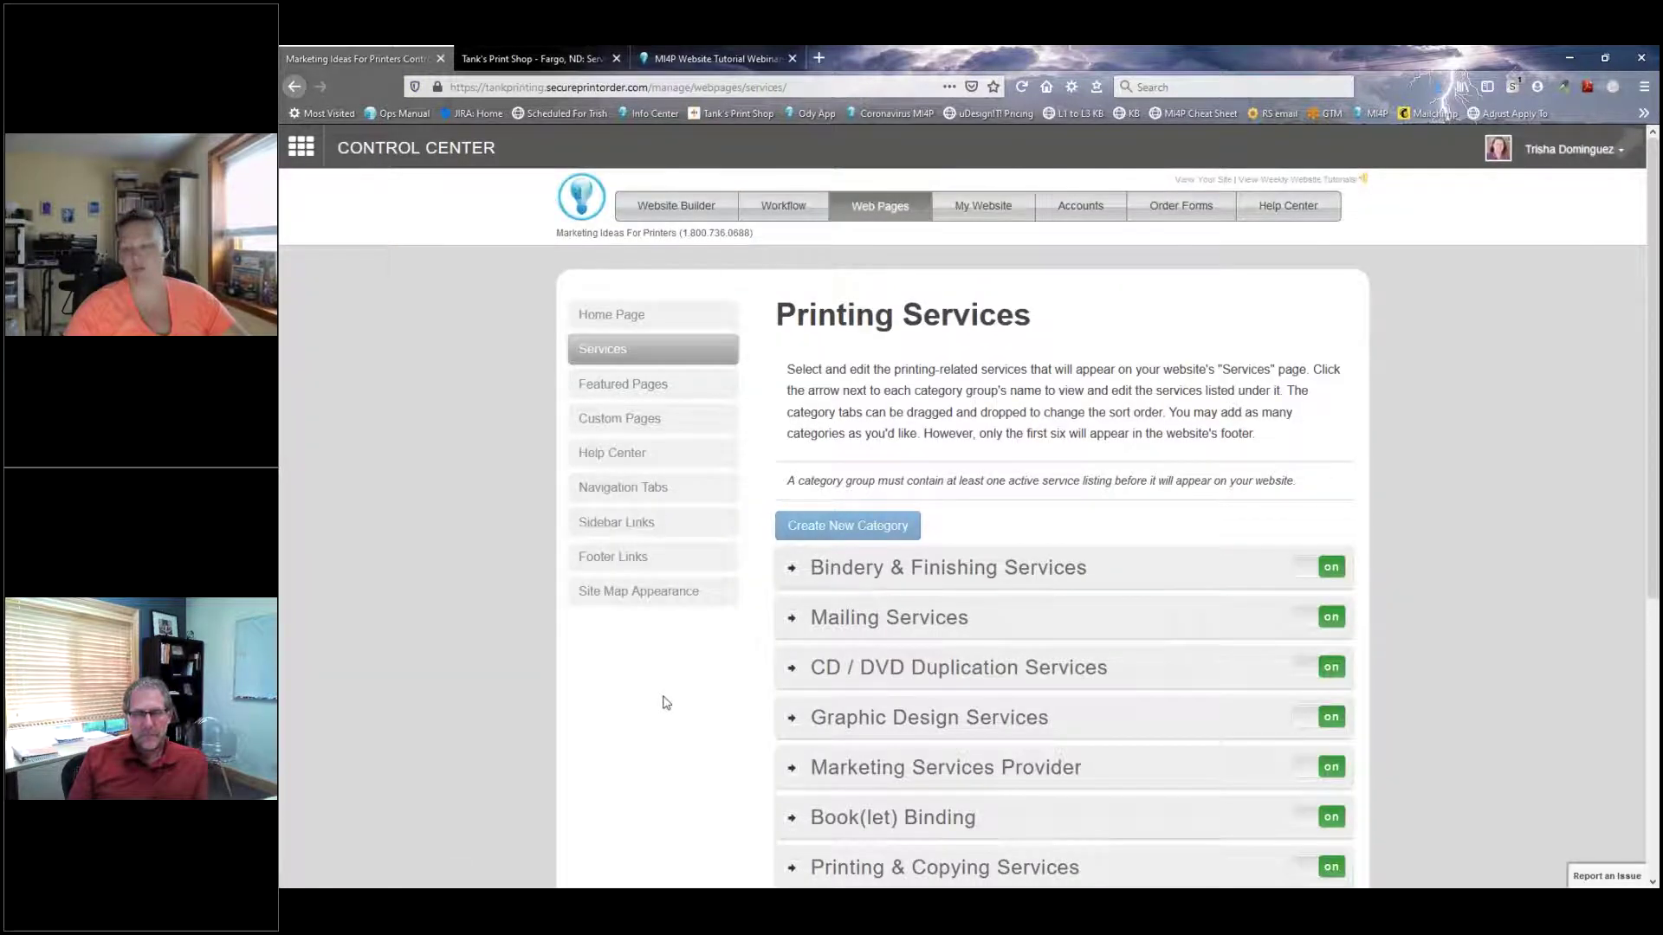
{"action": "scroll", "coordinate": [666, 702], "scroll_direction": "down", "scroll_amount": 3}
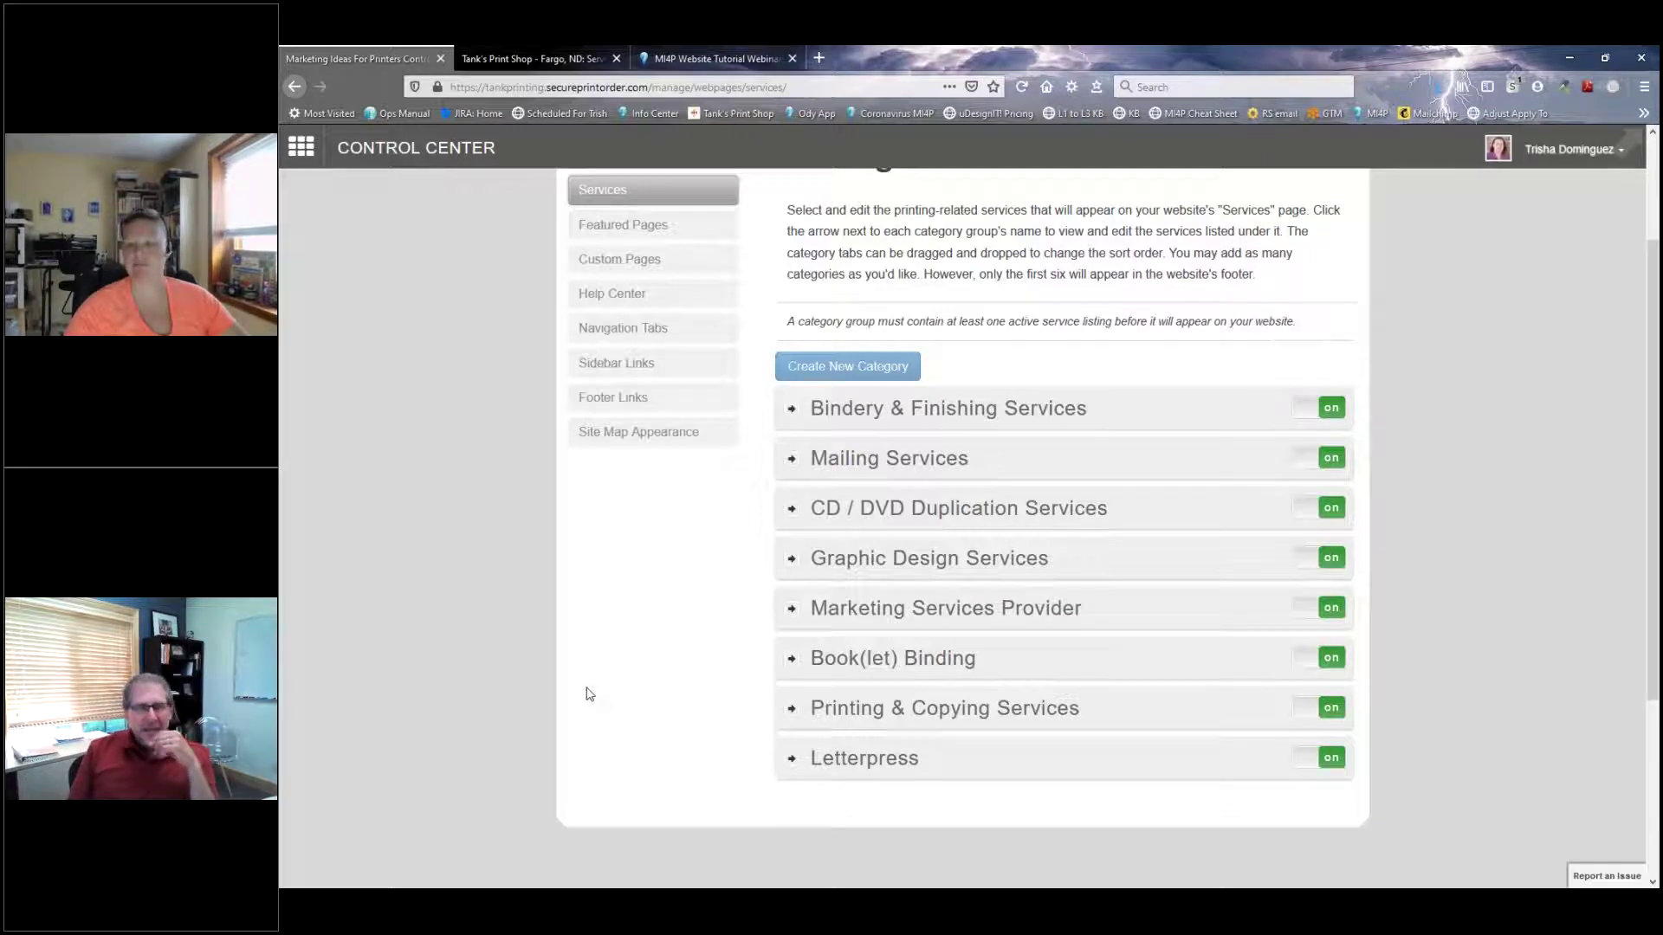
{"action": "scroll", "coordinate": [589, 693], "scroll_direction": "up", "scroll_amount": 2}
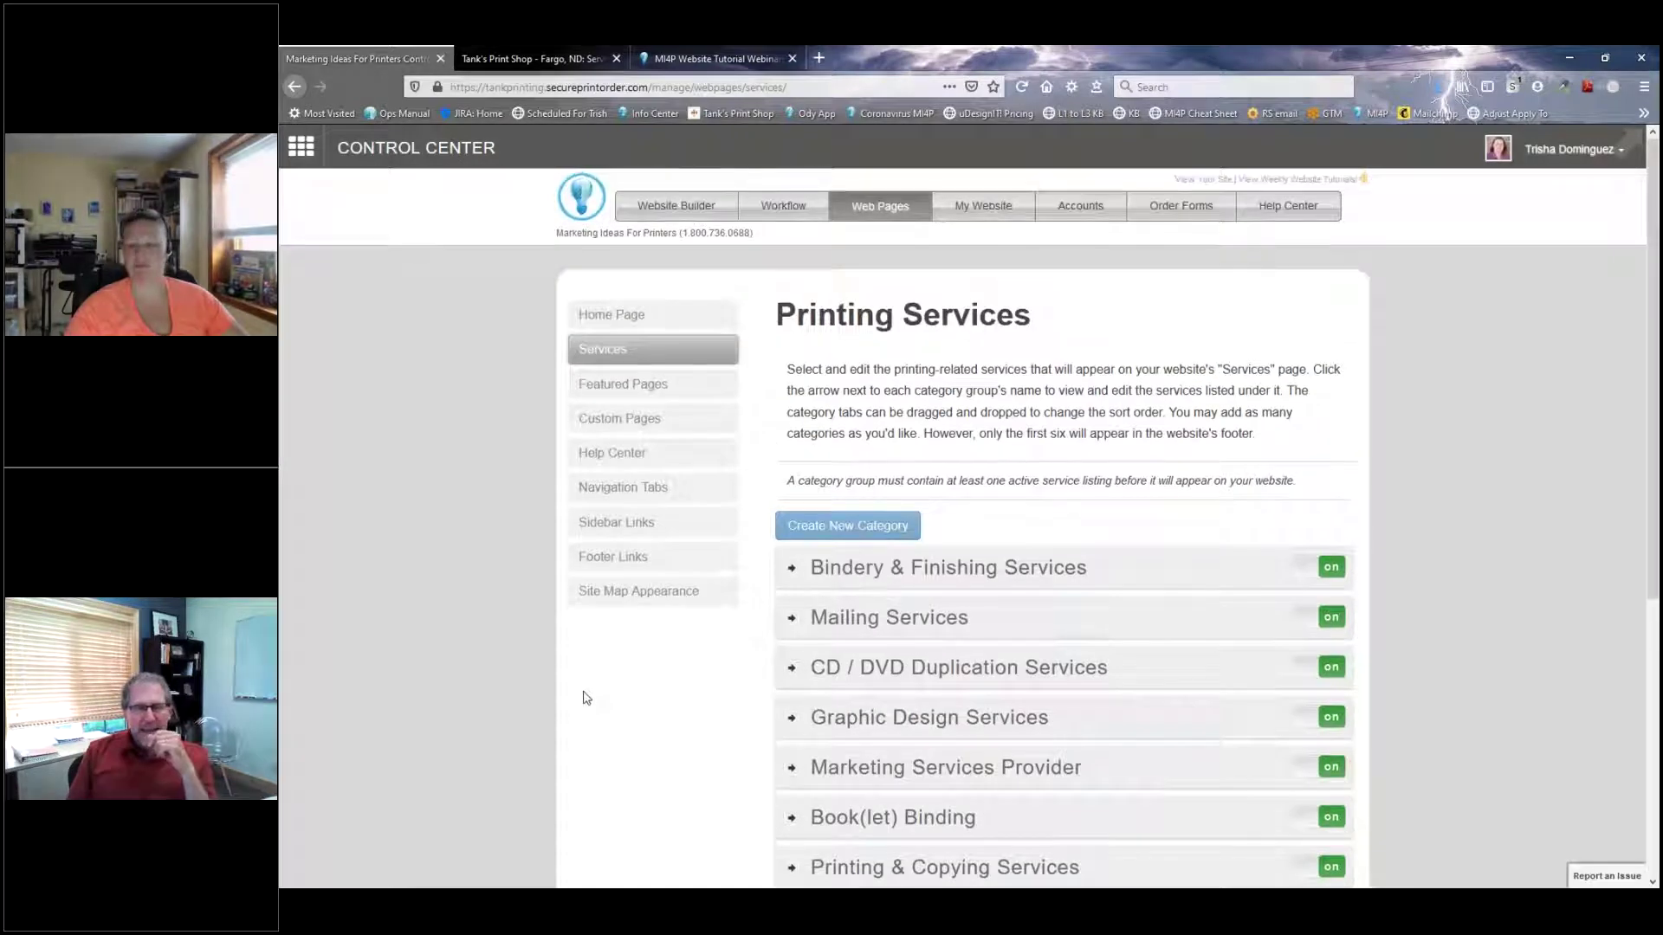
Step: On the live print shop site, open the 1 Facemasks product and its order form for Face Masks Covers: Design 1
{"action": "left_click", "coordinate": [510, 59]}
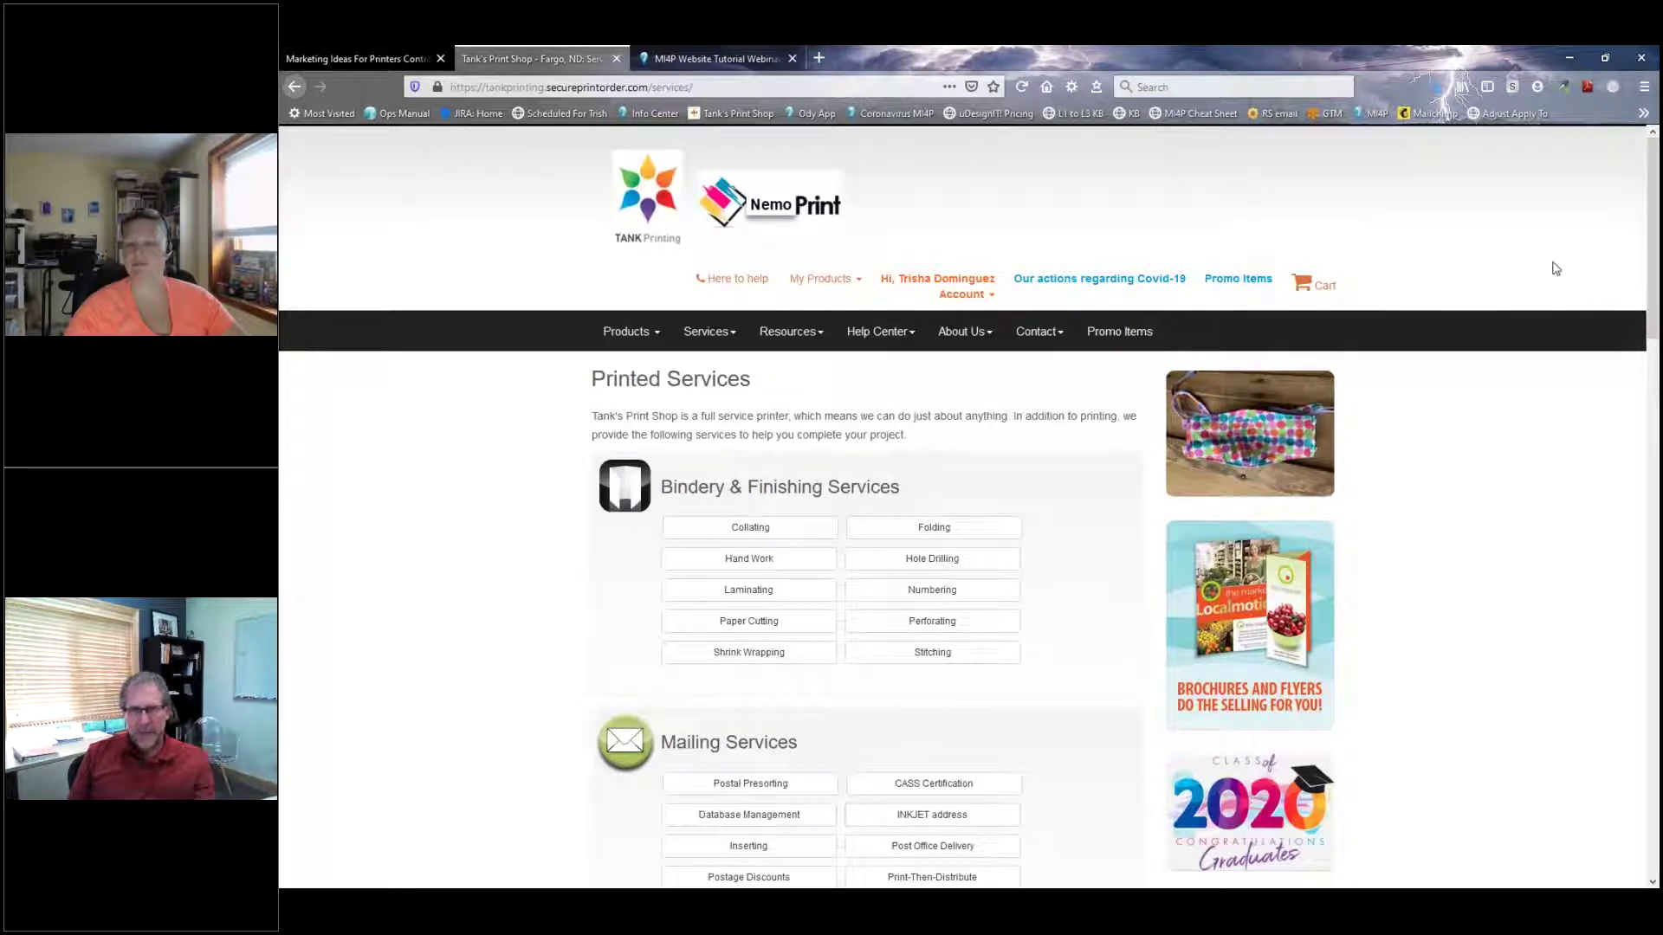
{"action": "left_click", "coordinate": [630, 331]}
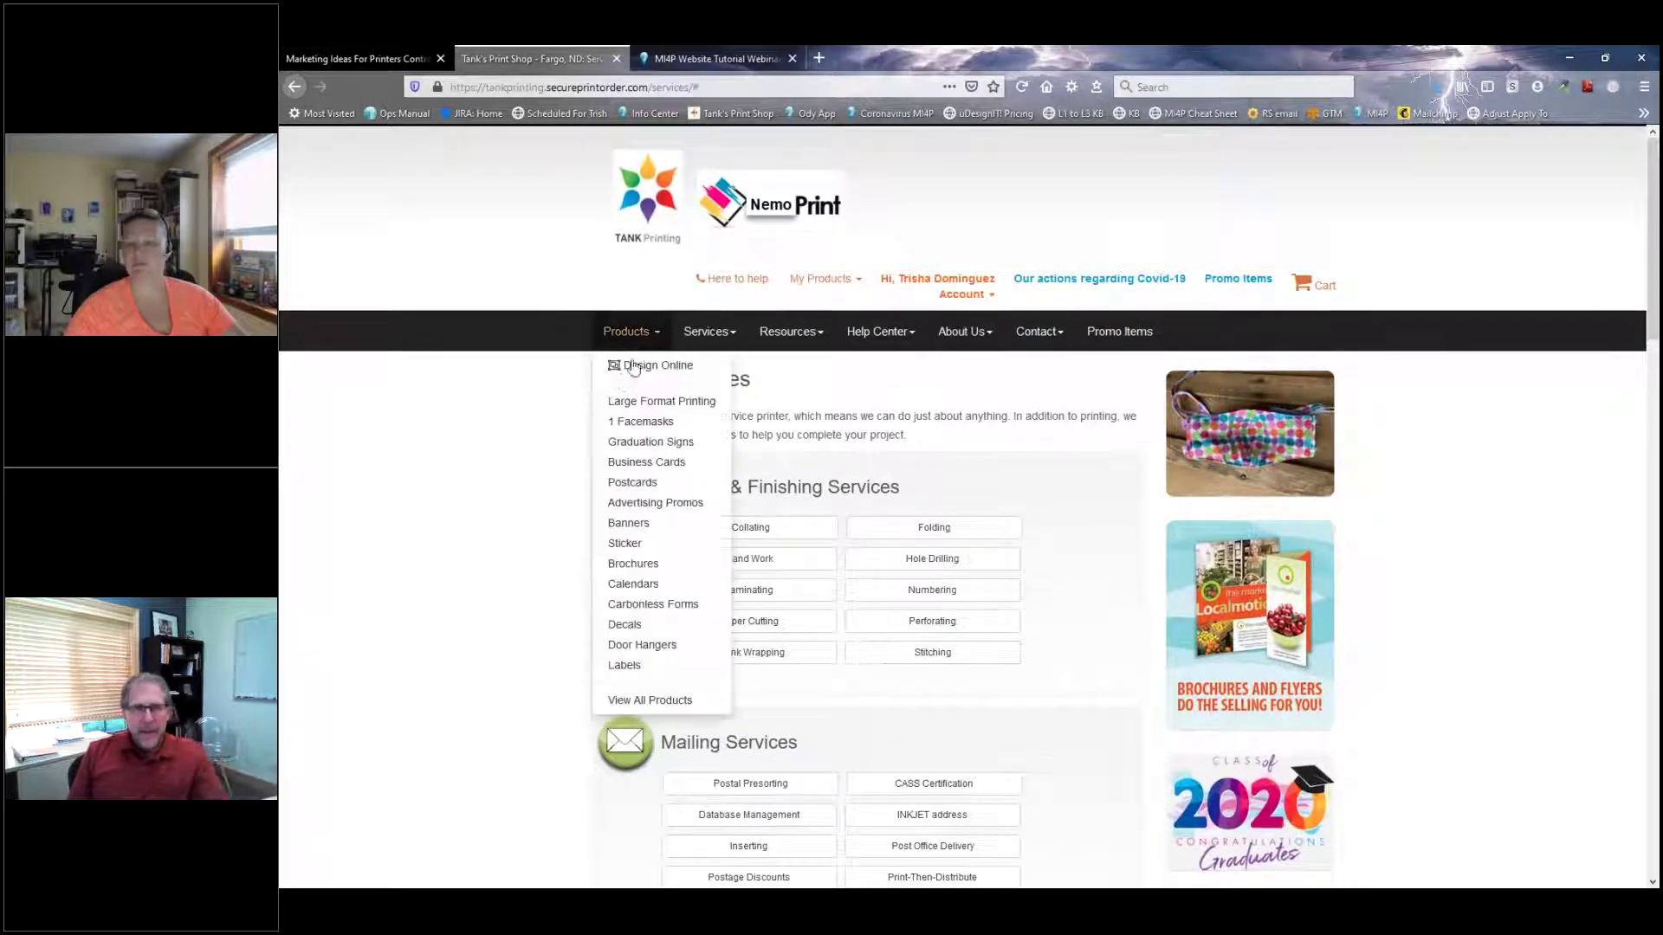
{"action": "left_click", "coordinate": [595, 428]}
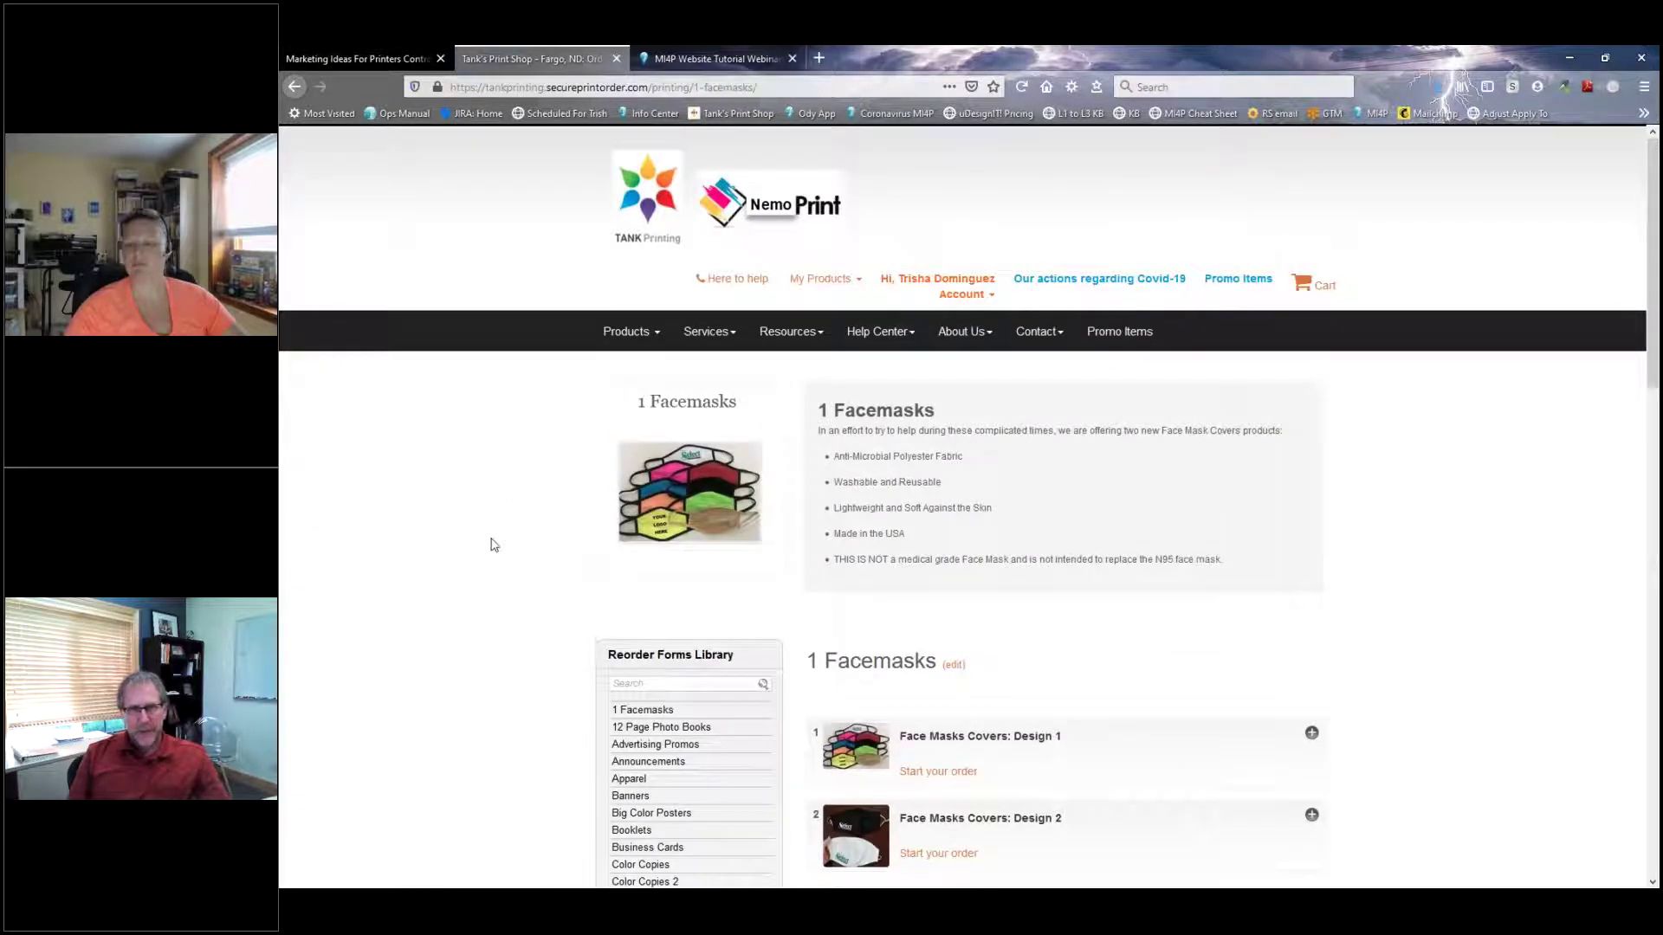
{"action": "scroll", "coordinate": [494, 545], "scroll_direction": "down", "scroll_amount": 3}
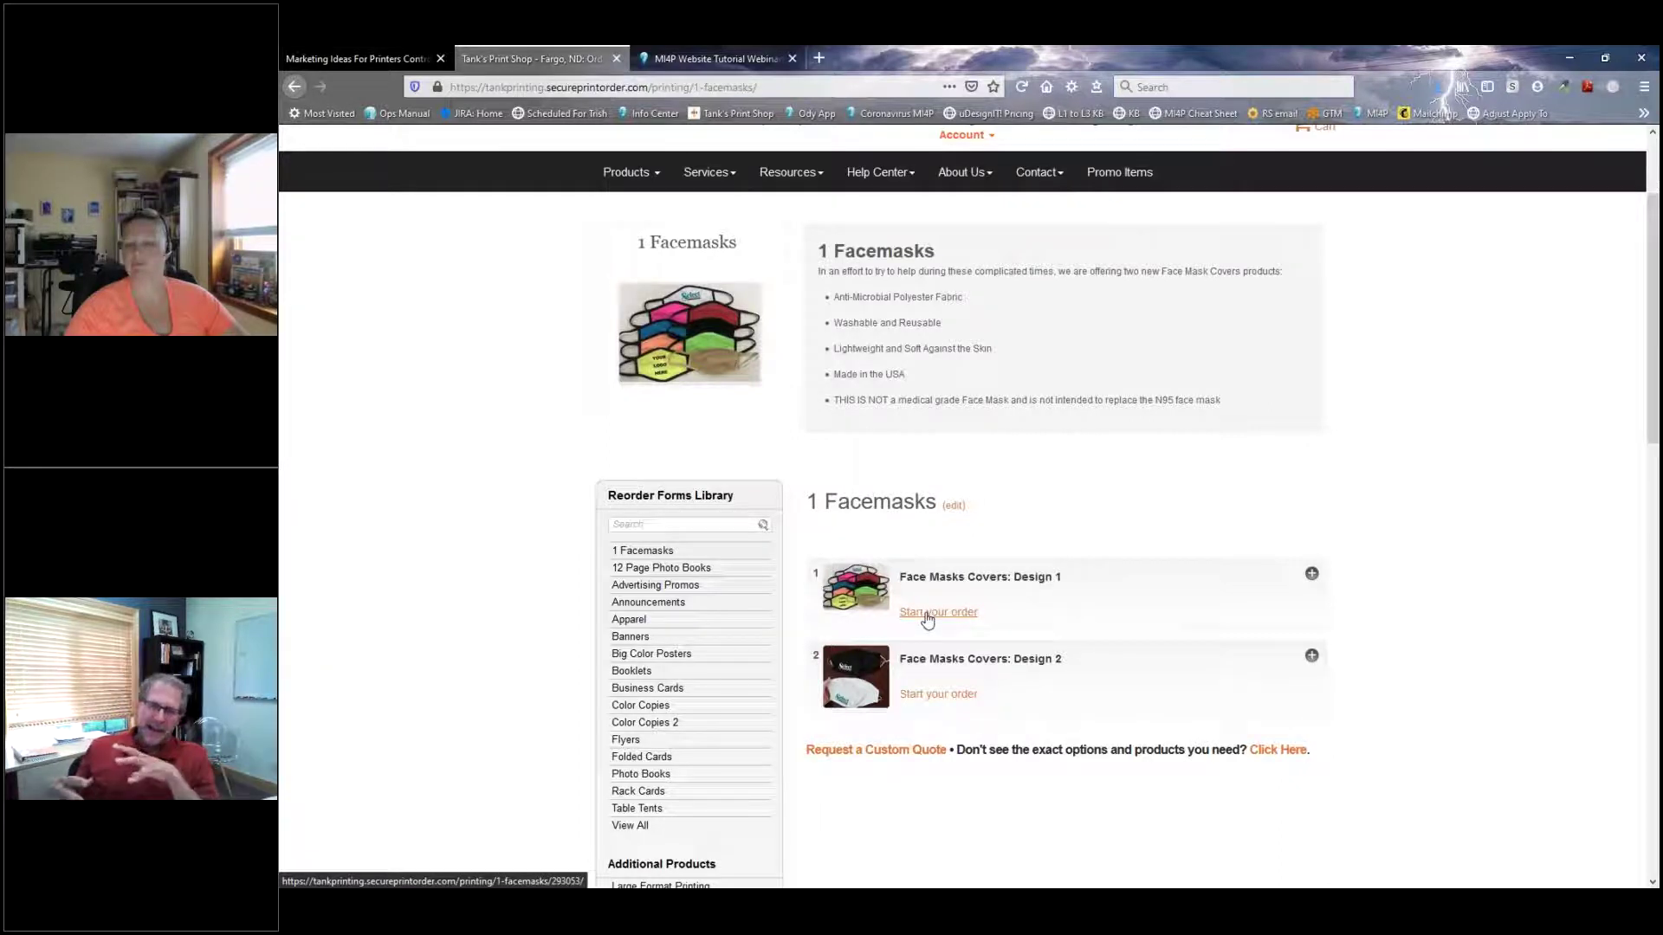
{"action": "left_click", "coordinate": [927, 617]}
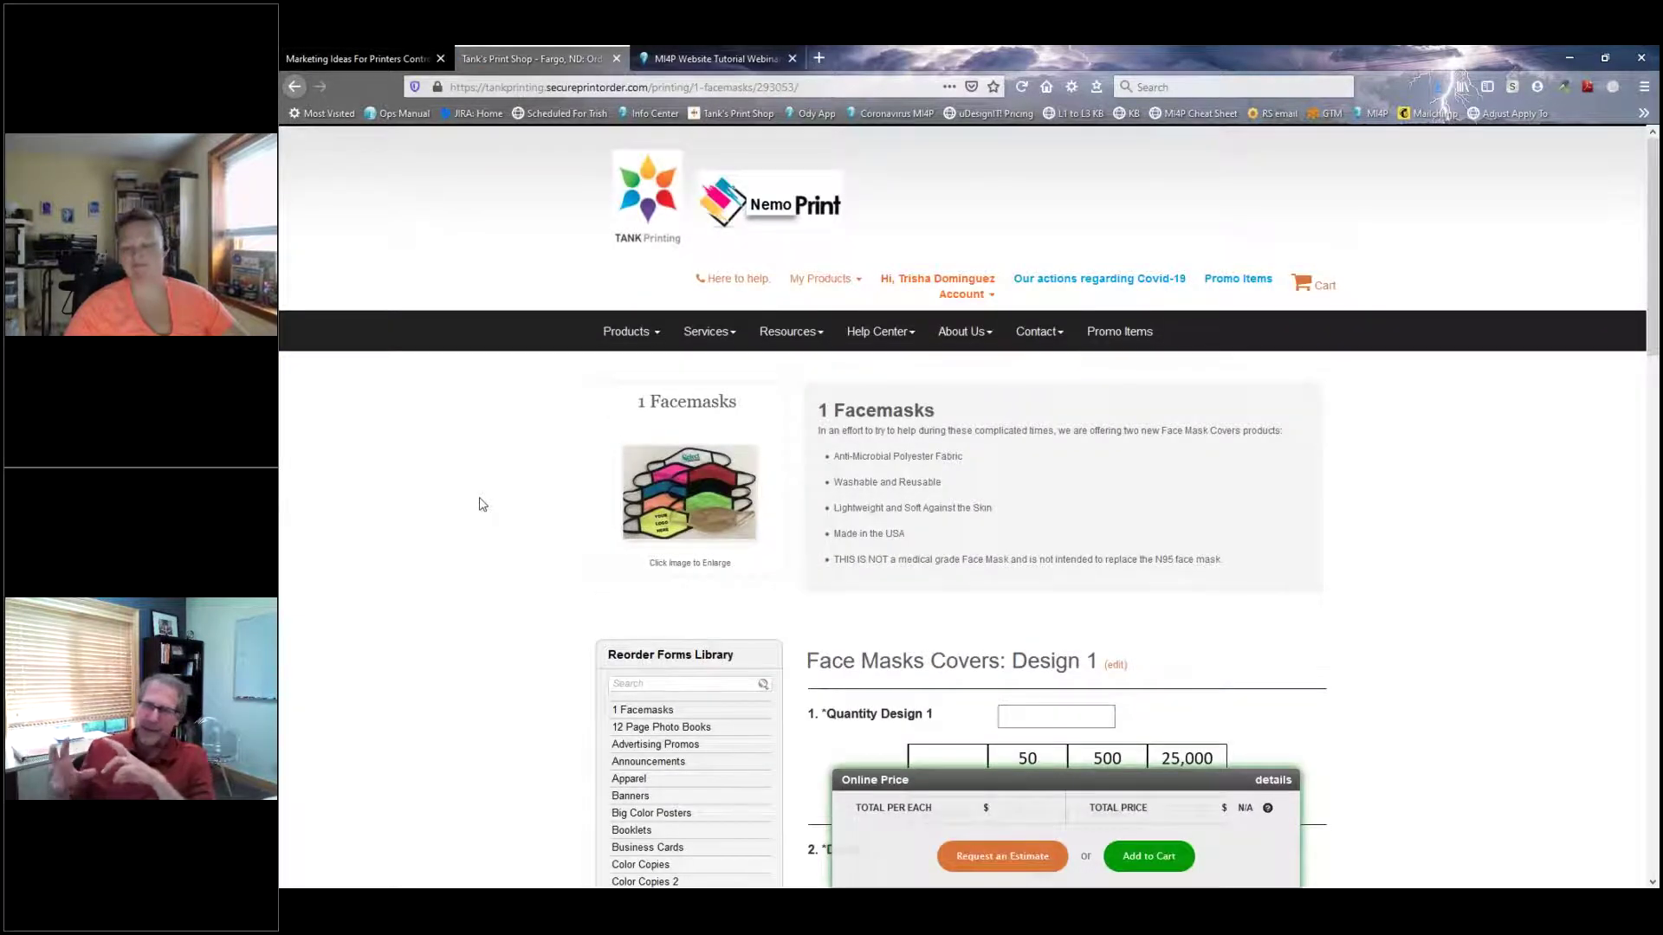
Step: Open the Business Cards product page, choose the custom order option and start a Business Cards order
{"action": "left_click", "coordinate": [648, 334]}
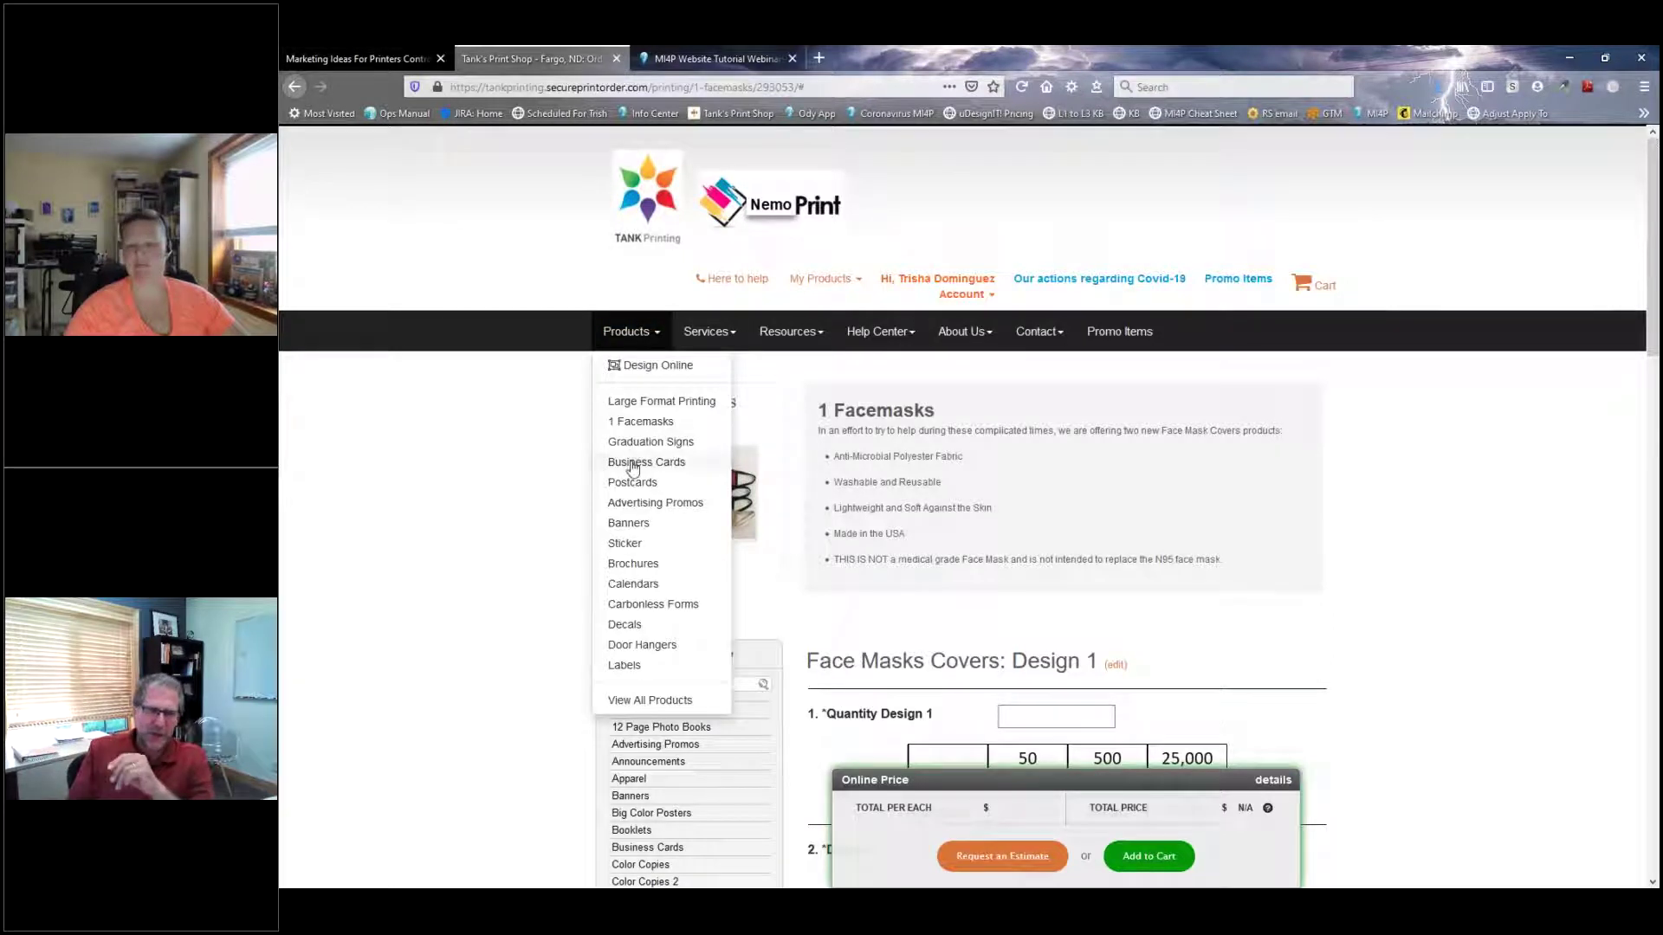
{"action": "left_click", "coordinate": [637, 462]}
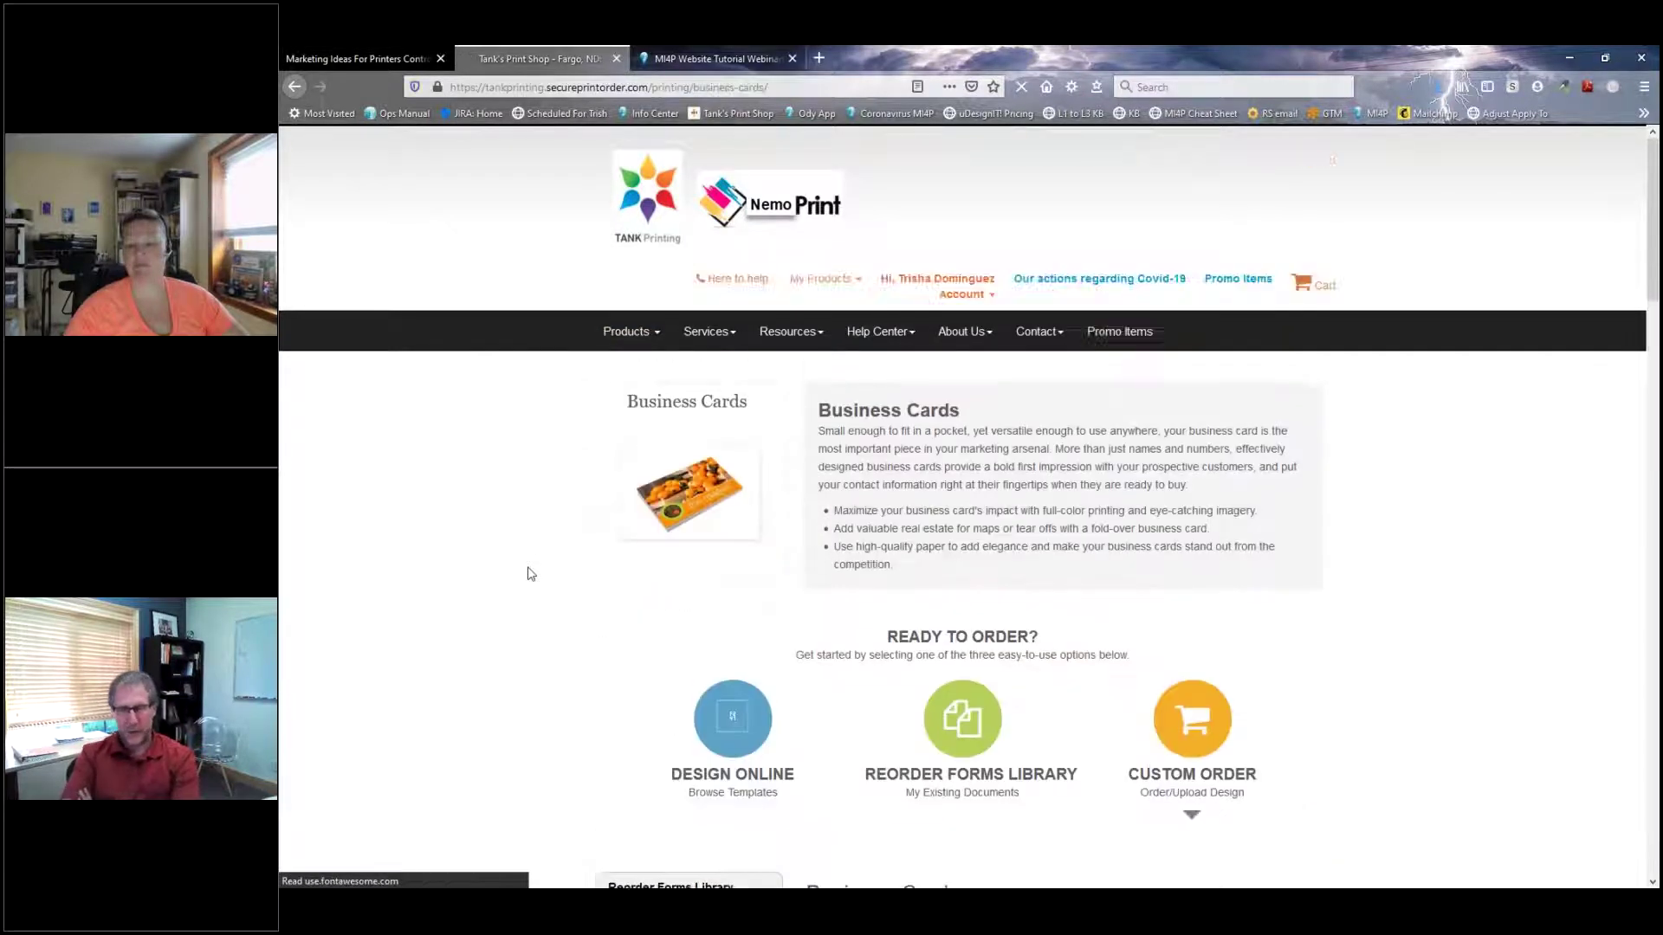
{"action": "scroll", "coordinate": [546, 563], "scroll_direction": "down", "scroll_amount": 1}
{"action": "left_click", "coordinate": [1183, 643]}
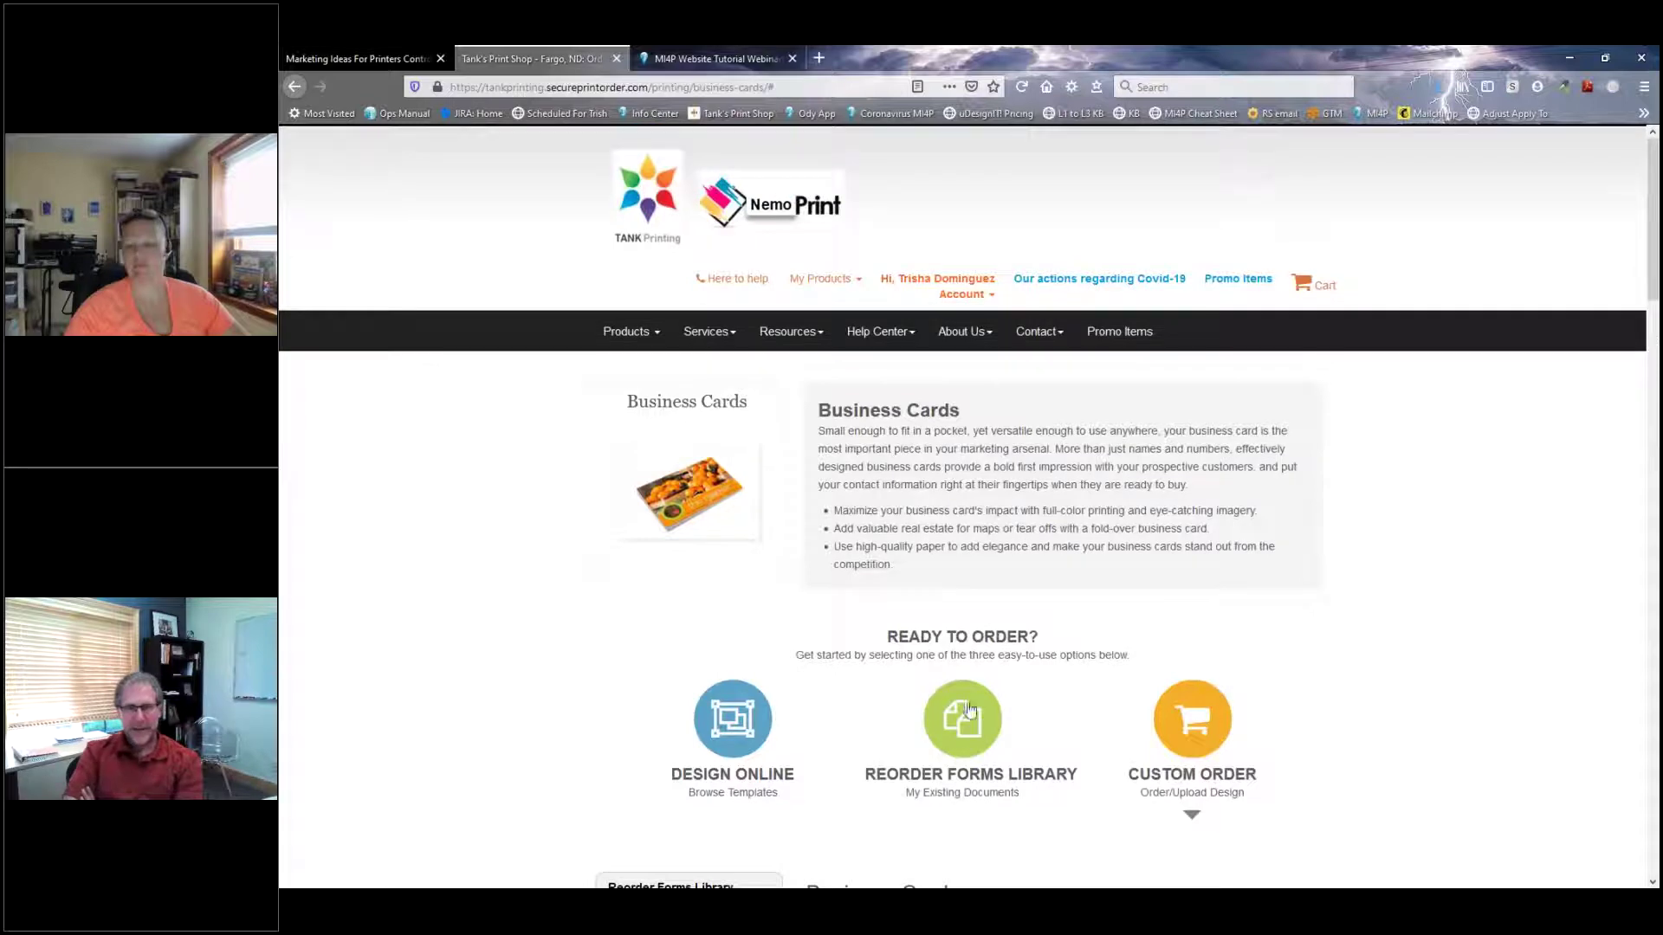
{"action": "scroll", "coordinate": [1000, 580], "scroll_direction": "down", "scroll_amount": 4}
{"action": "scroll", "coordinate": [970, 606], "scroll_direction": "down", "scroll_amount": 3}
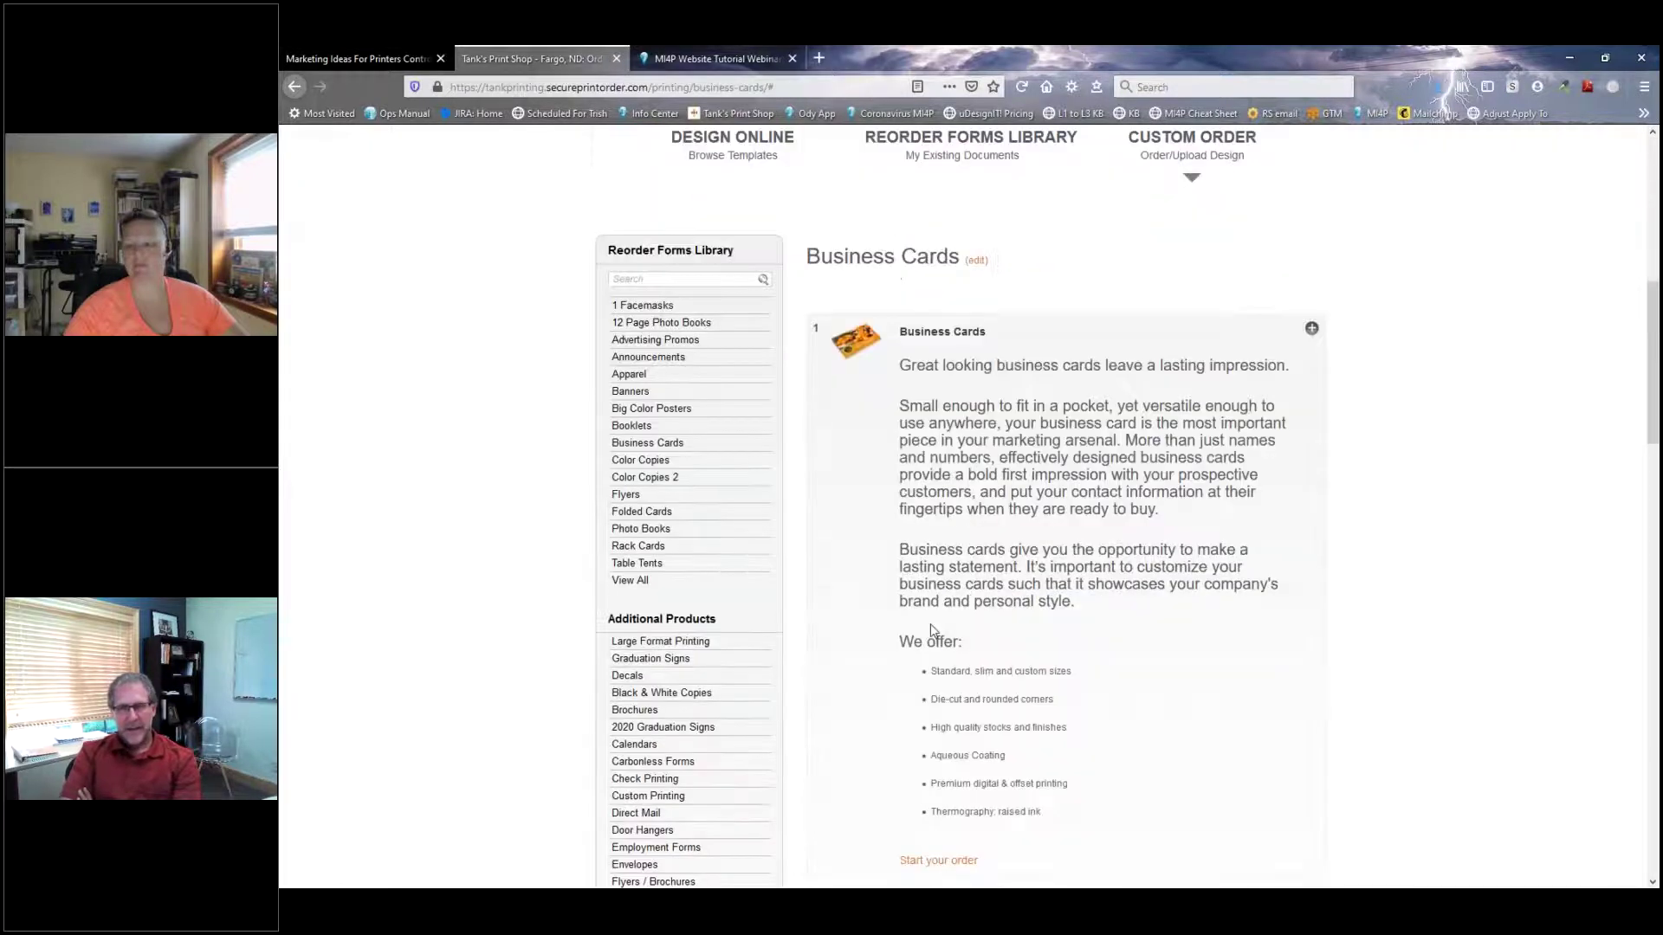
{"action": "left_click", "coordinate": [937, 860]}
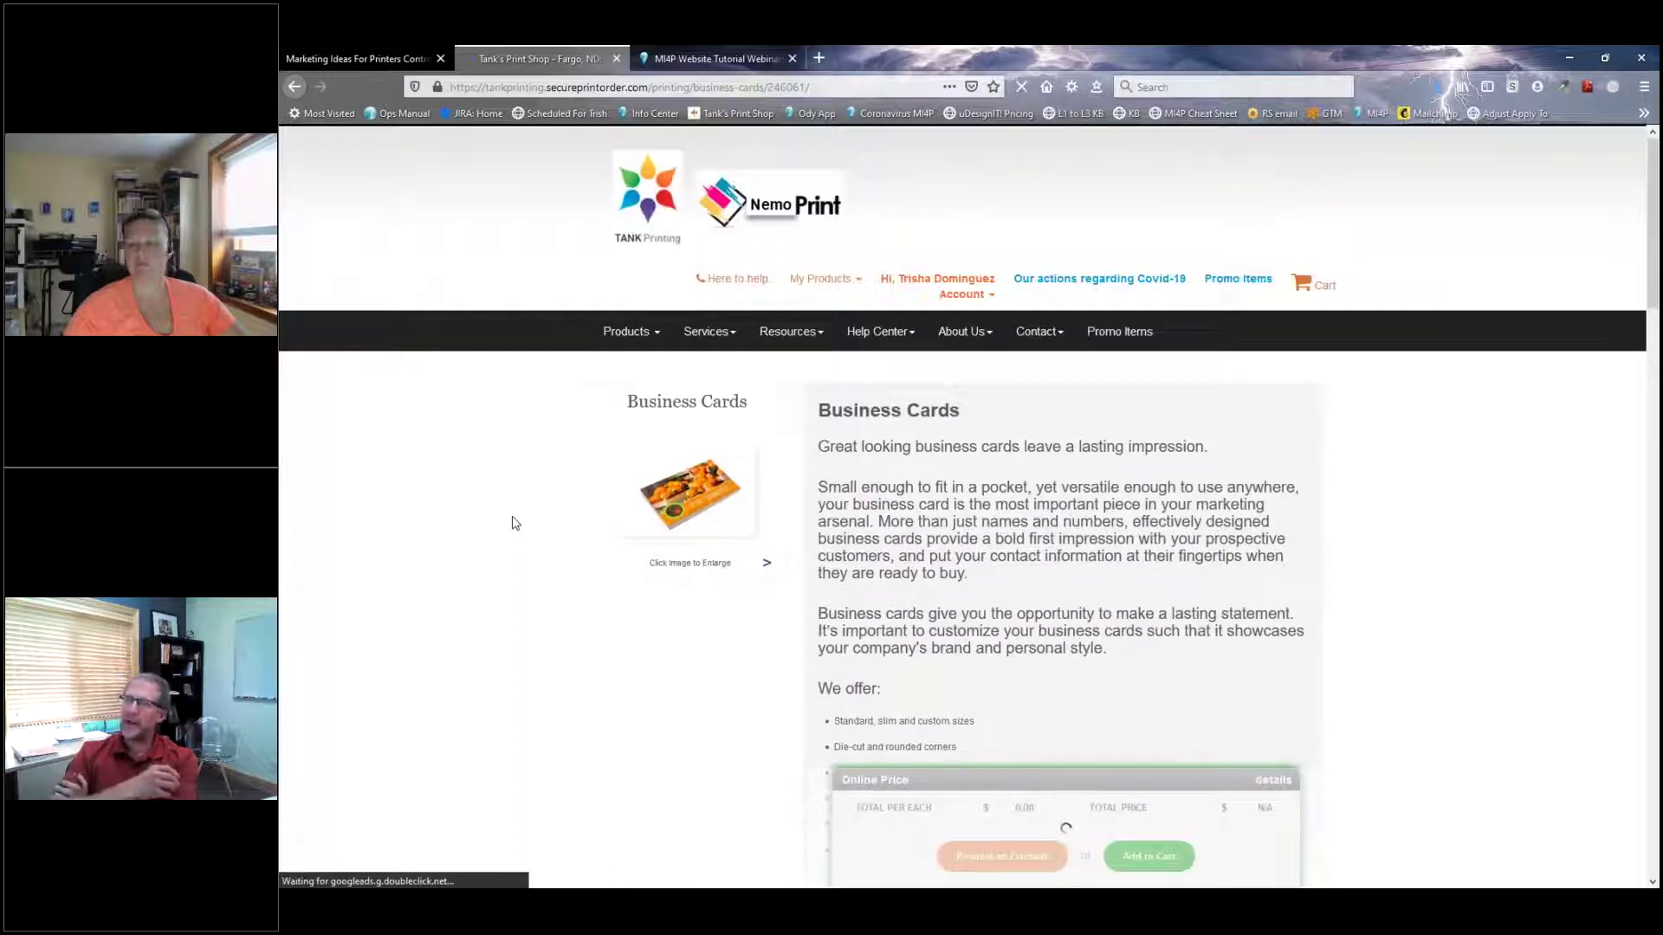
Step: Examine the Business Cards order page's description, product images, and quantity and size options
{"action": "scroll", "coordinate": [501, 548], "scroll_direction": "down", "scroll_amount": 5}
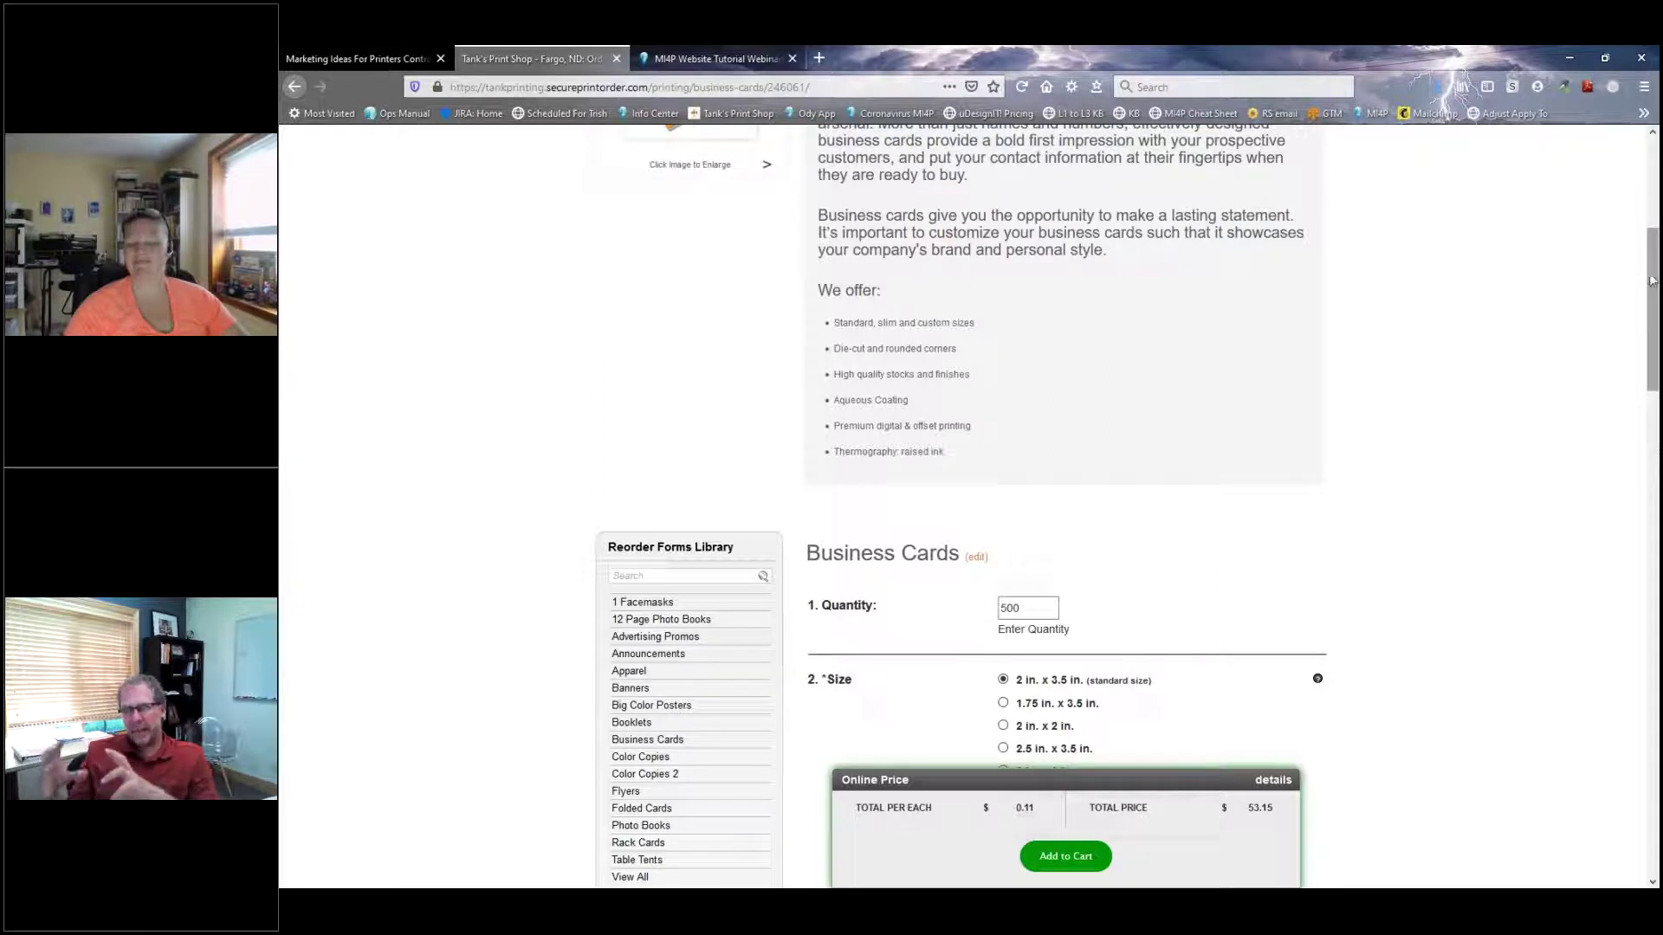
{"action": "left_click_drag", "start_coordinate": [1649, 324], "coordinate": [1649, 283]}
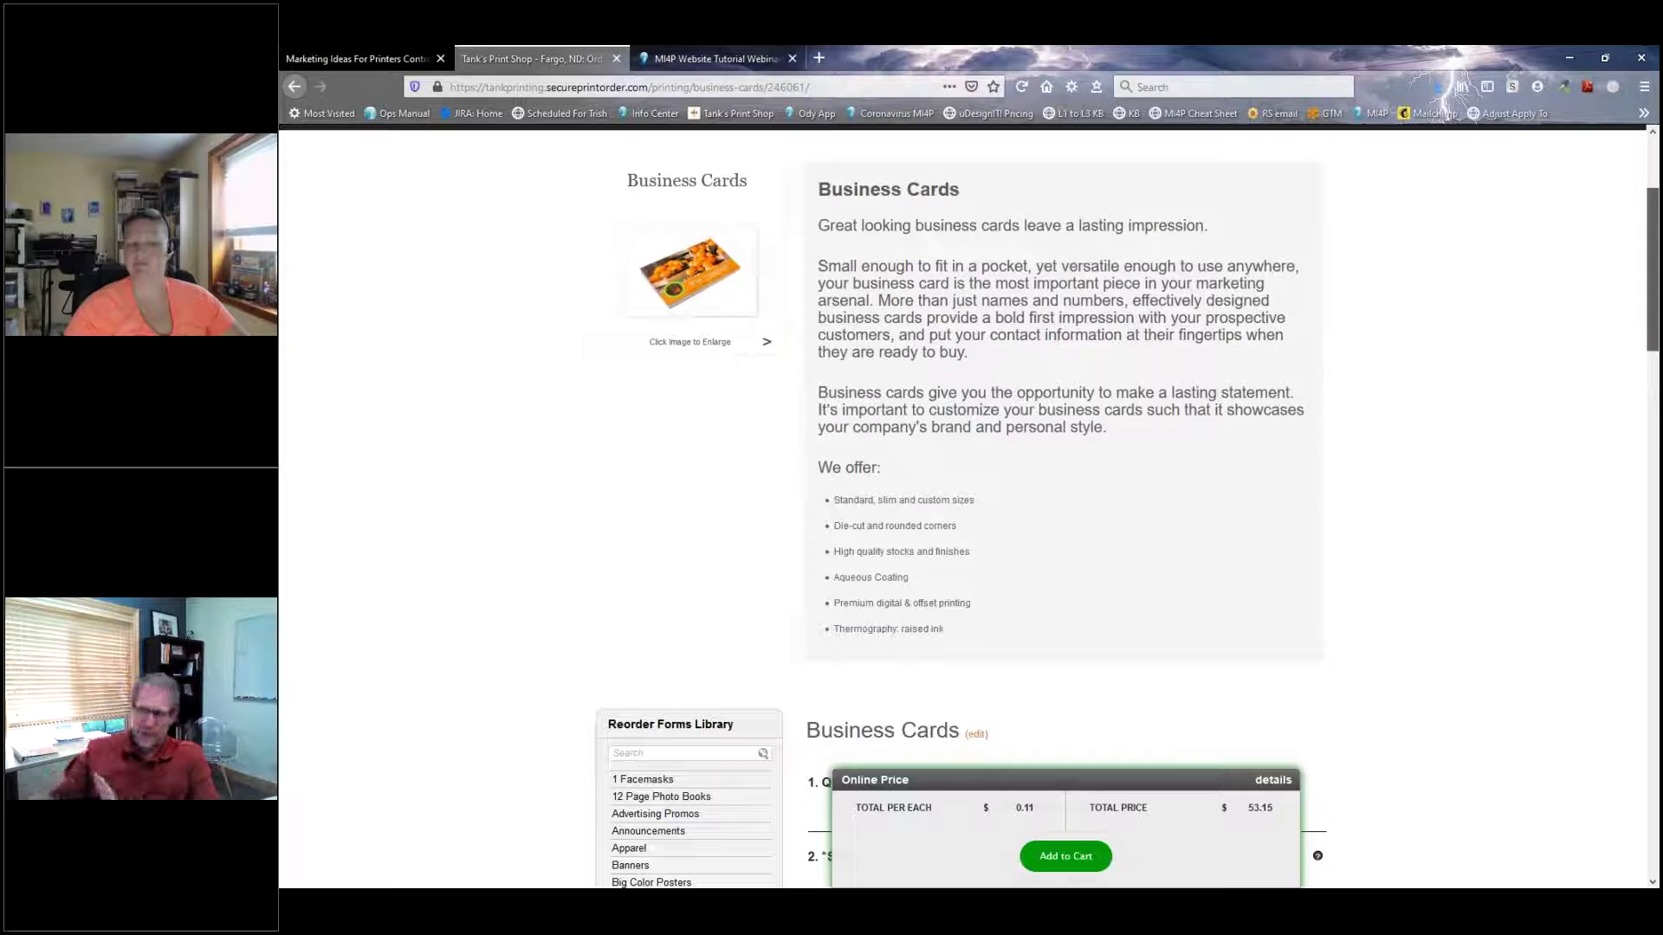
{"action": "left_click_drag", "start_coordinate": [1650, 288], "coordinate": [1652, 304]}
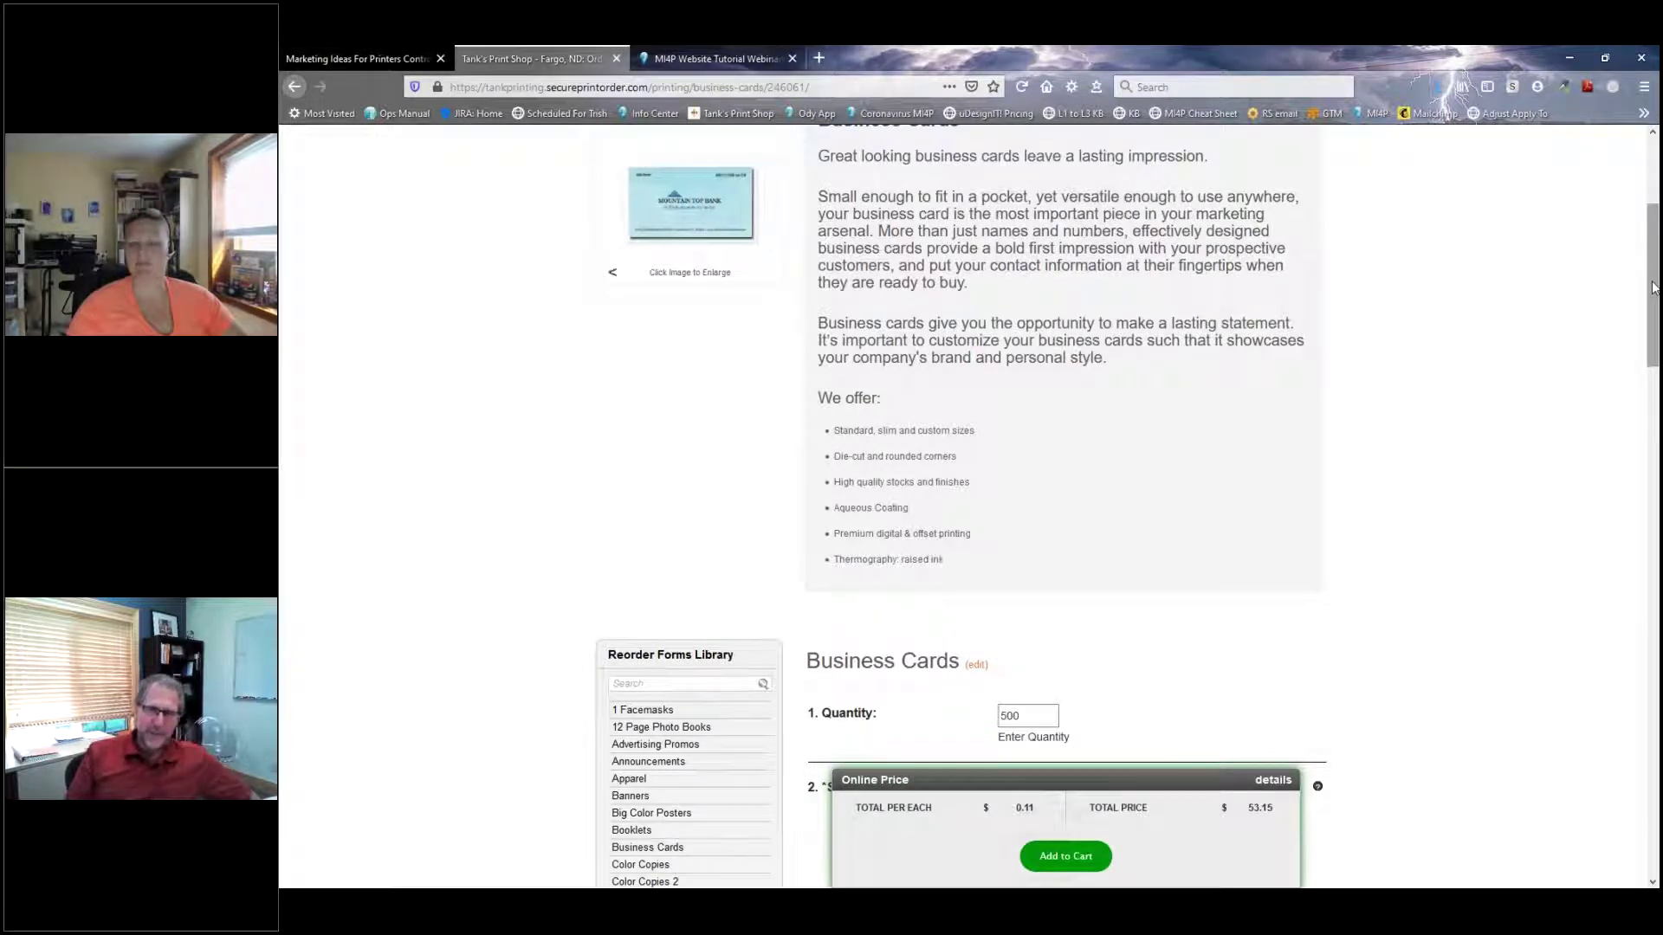
{"action": "scroll", "coordinate": [1654, 288], "scroll_direction": "up", "scroll_amount": 4}
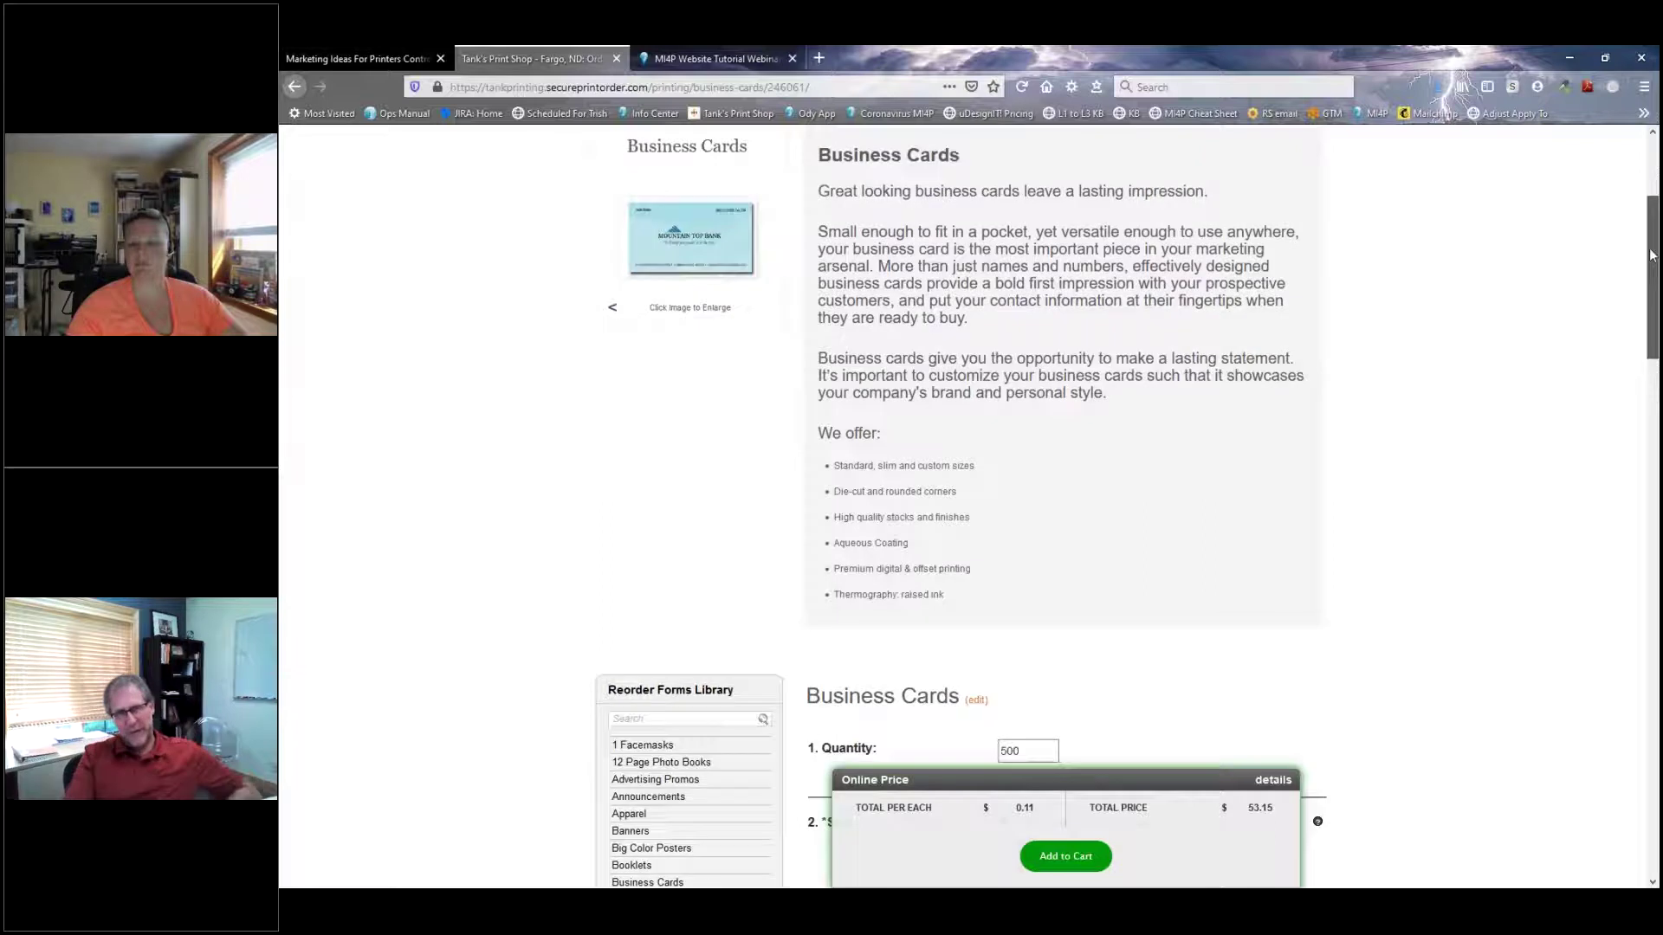
Step: Revisit the live site's page of all services and return to the Control Center's printing service category list
{"action": "left_click", "coordinate": [733, 340]}
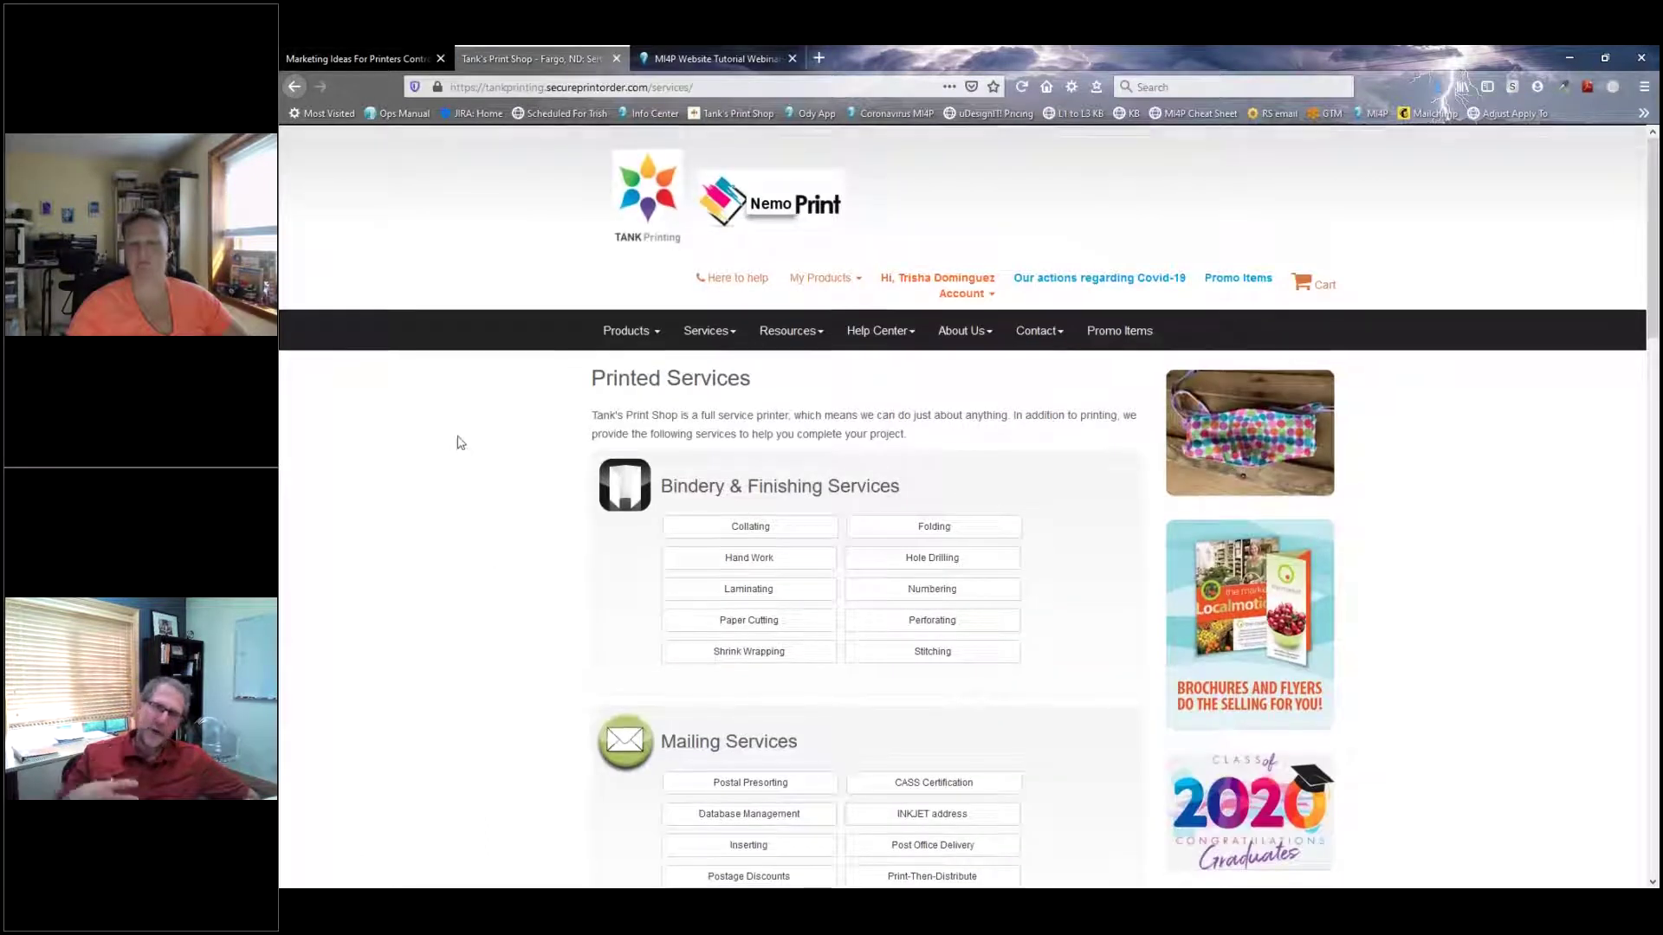
{"action": "scroll", "coordinate": [459, 443], "scroll_direction": "down", "scroll_amount": 1}
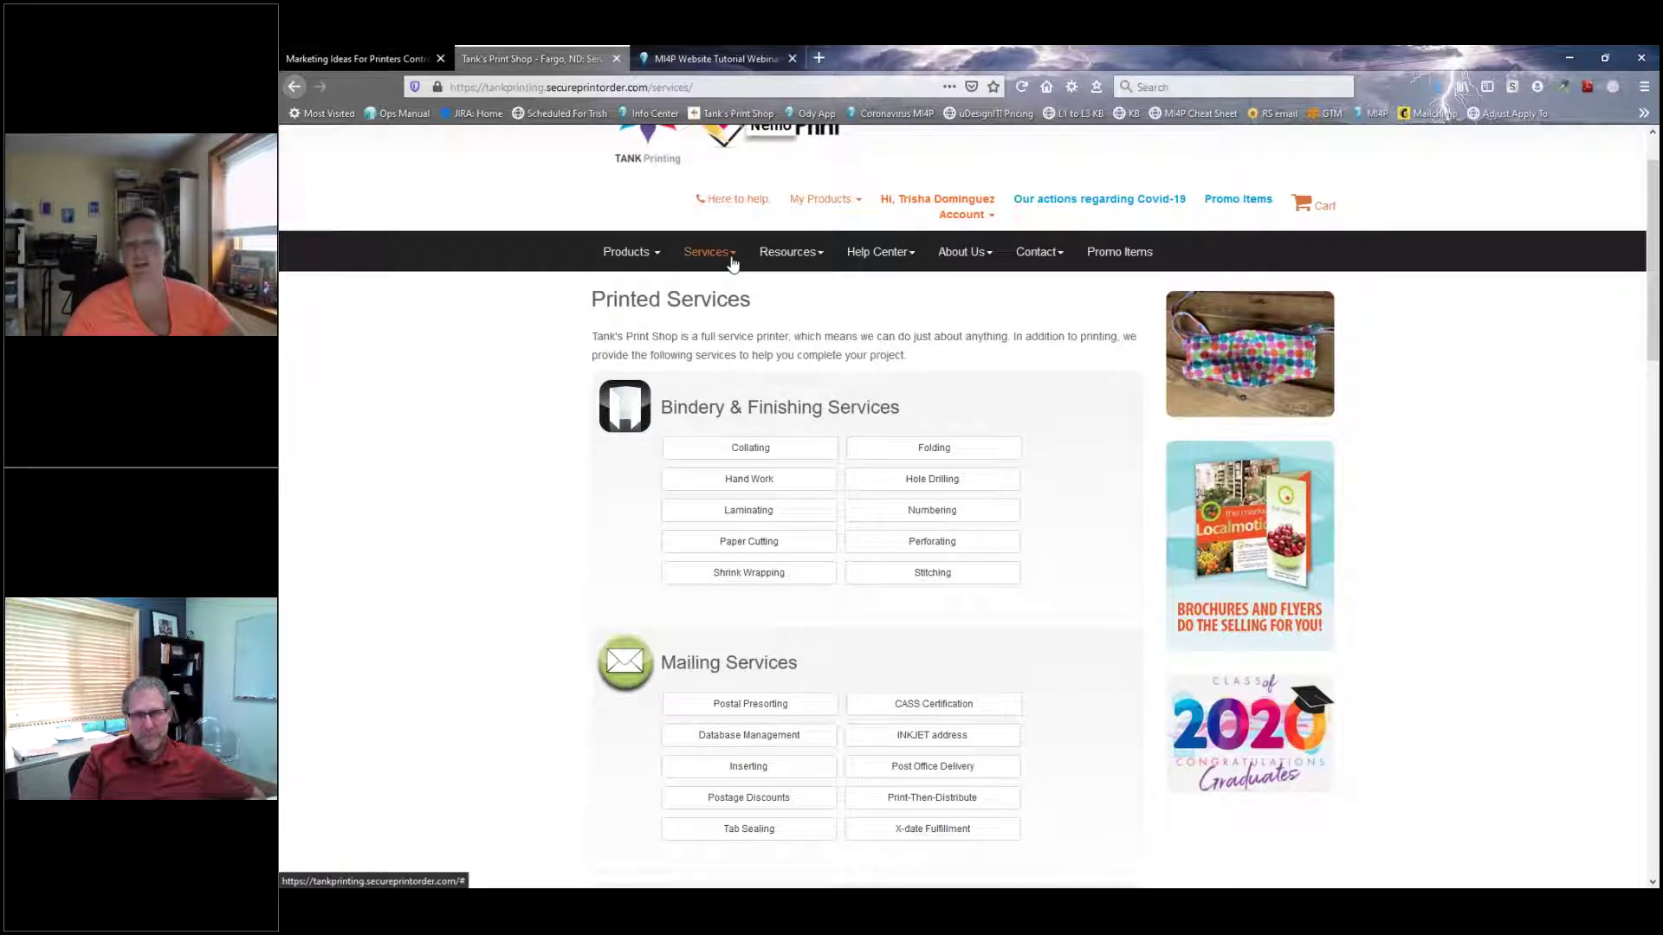
{"action": "left_click", "coordinate": [369, 57]}
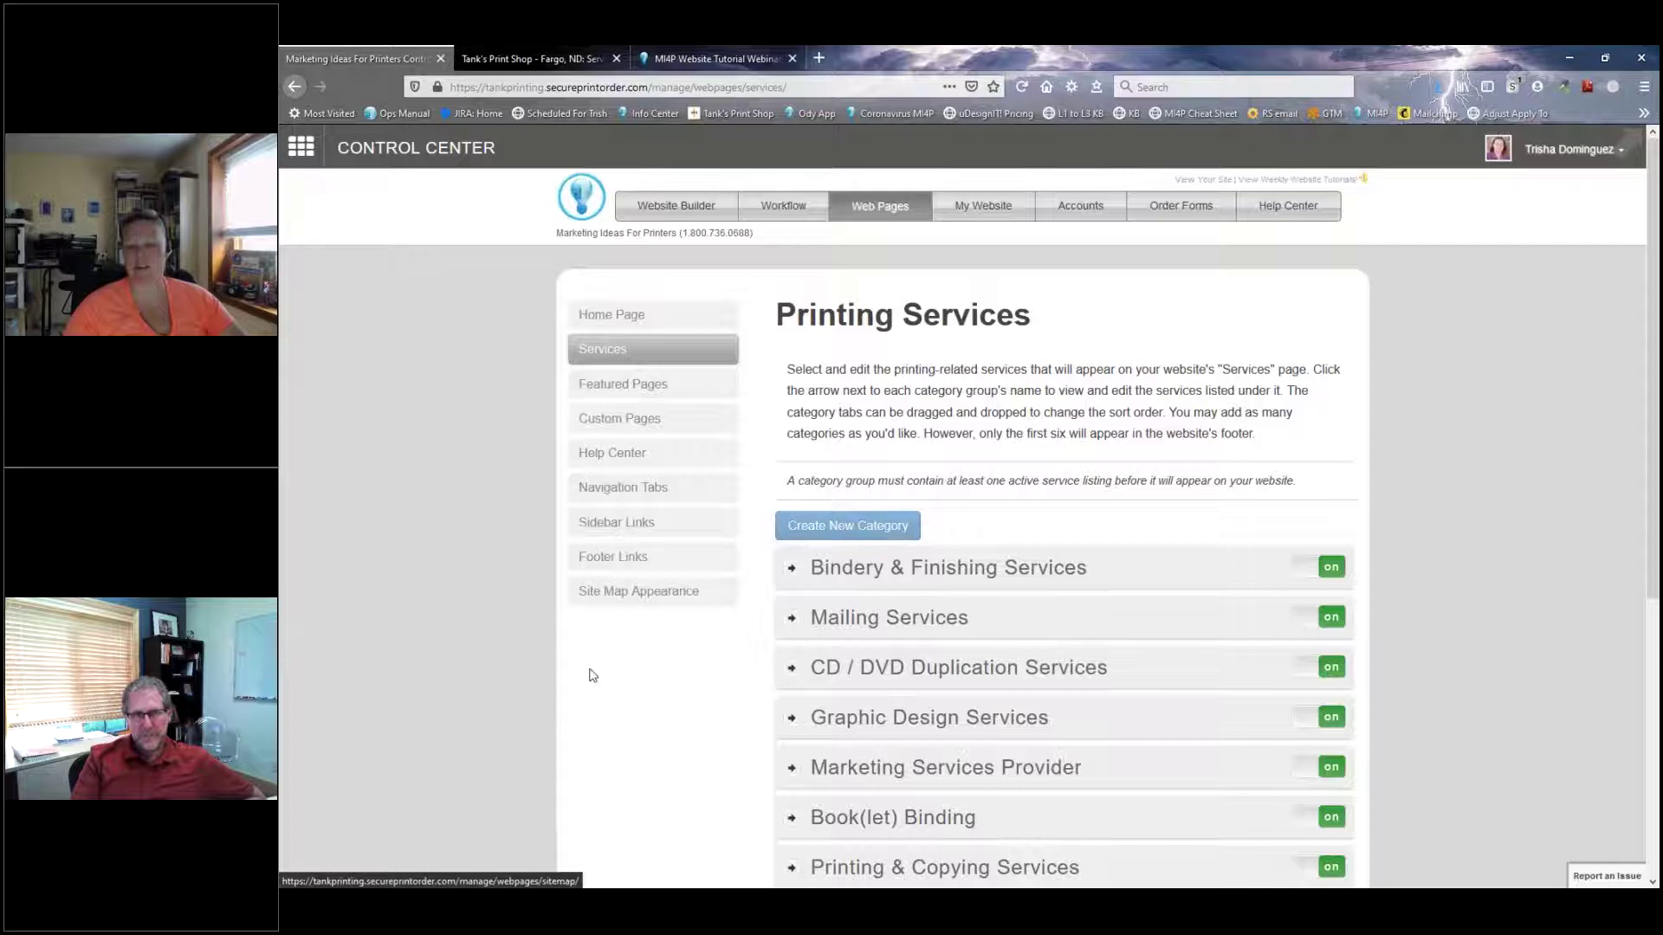
{"action": "scroll", "coordinate": [693, 543], "scroll_direction": "down", "scroll_amount": 3}
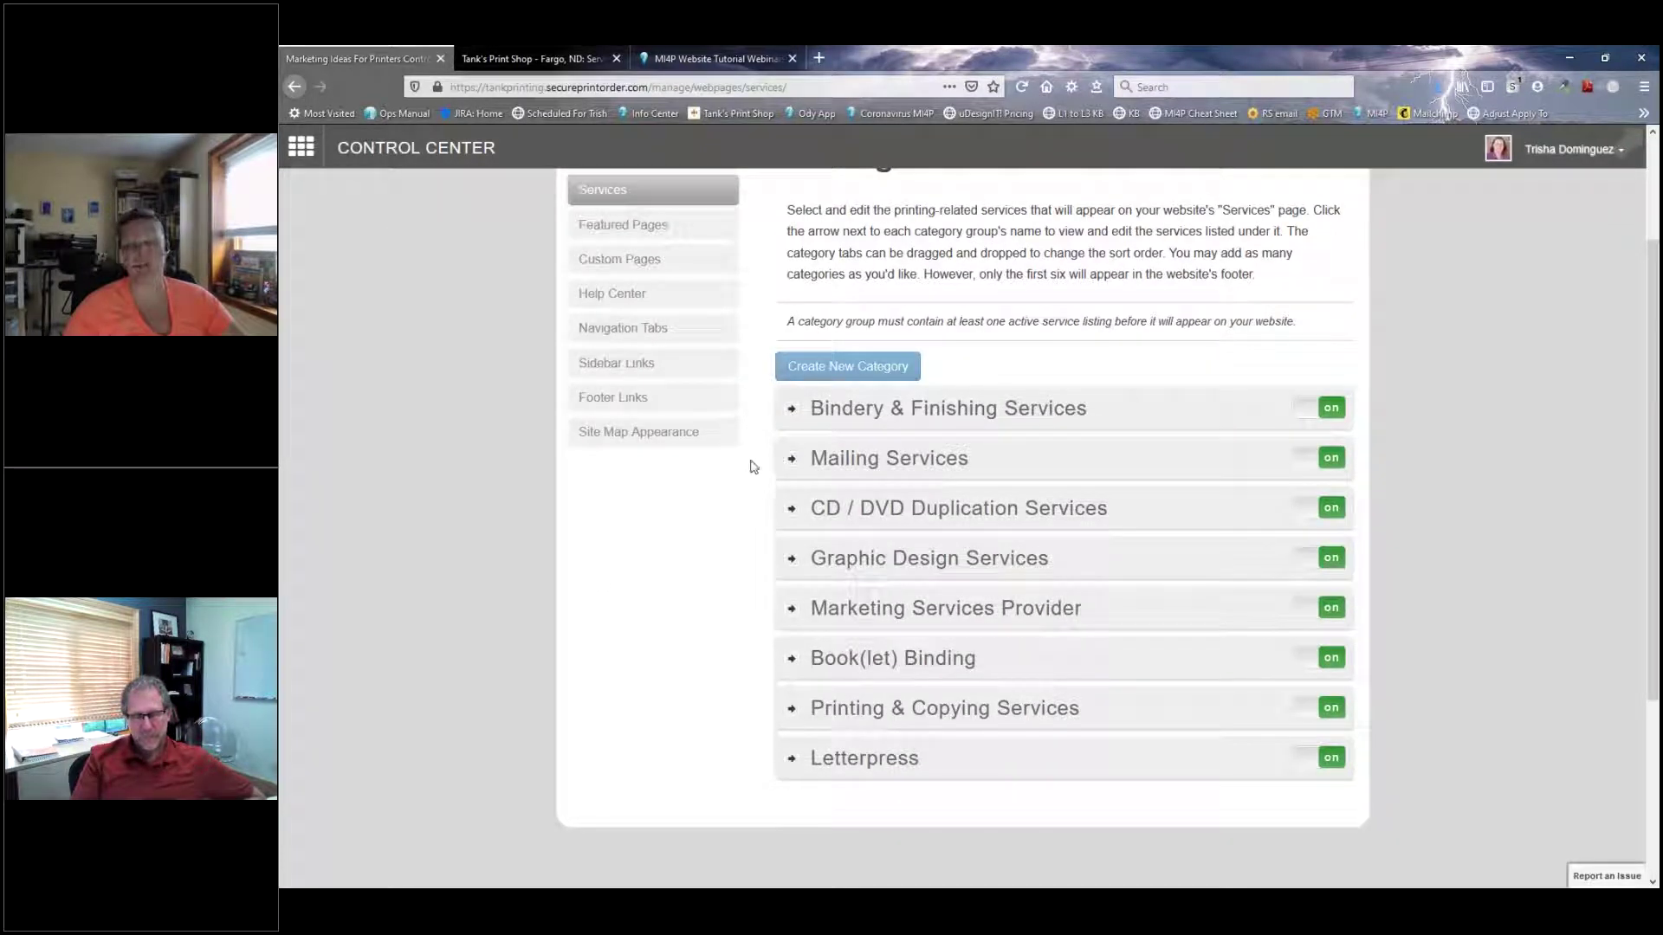
Step: Expand the Bindery & Finishing Services category and look over the services listed under it
{"action": "left_click", "coordinate": [789, 413]}
{"action": "scroll", "coordinate": [679, 452], "scroll_direction": "down", "scroll_amount": 1}
{"action": "scroll", "coordinate": [679, 452], "scroll_direction": "up", "scroll_amount": 2}
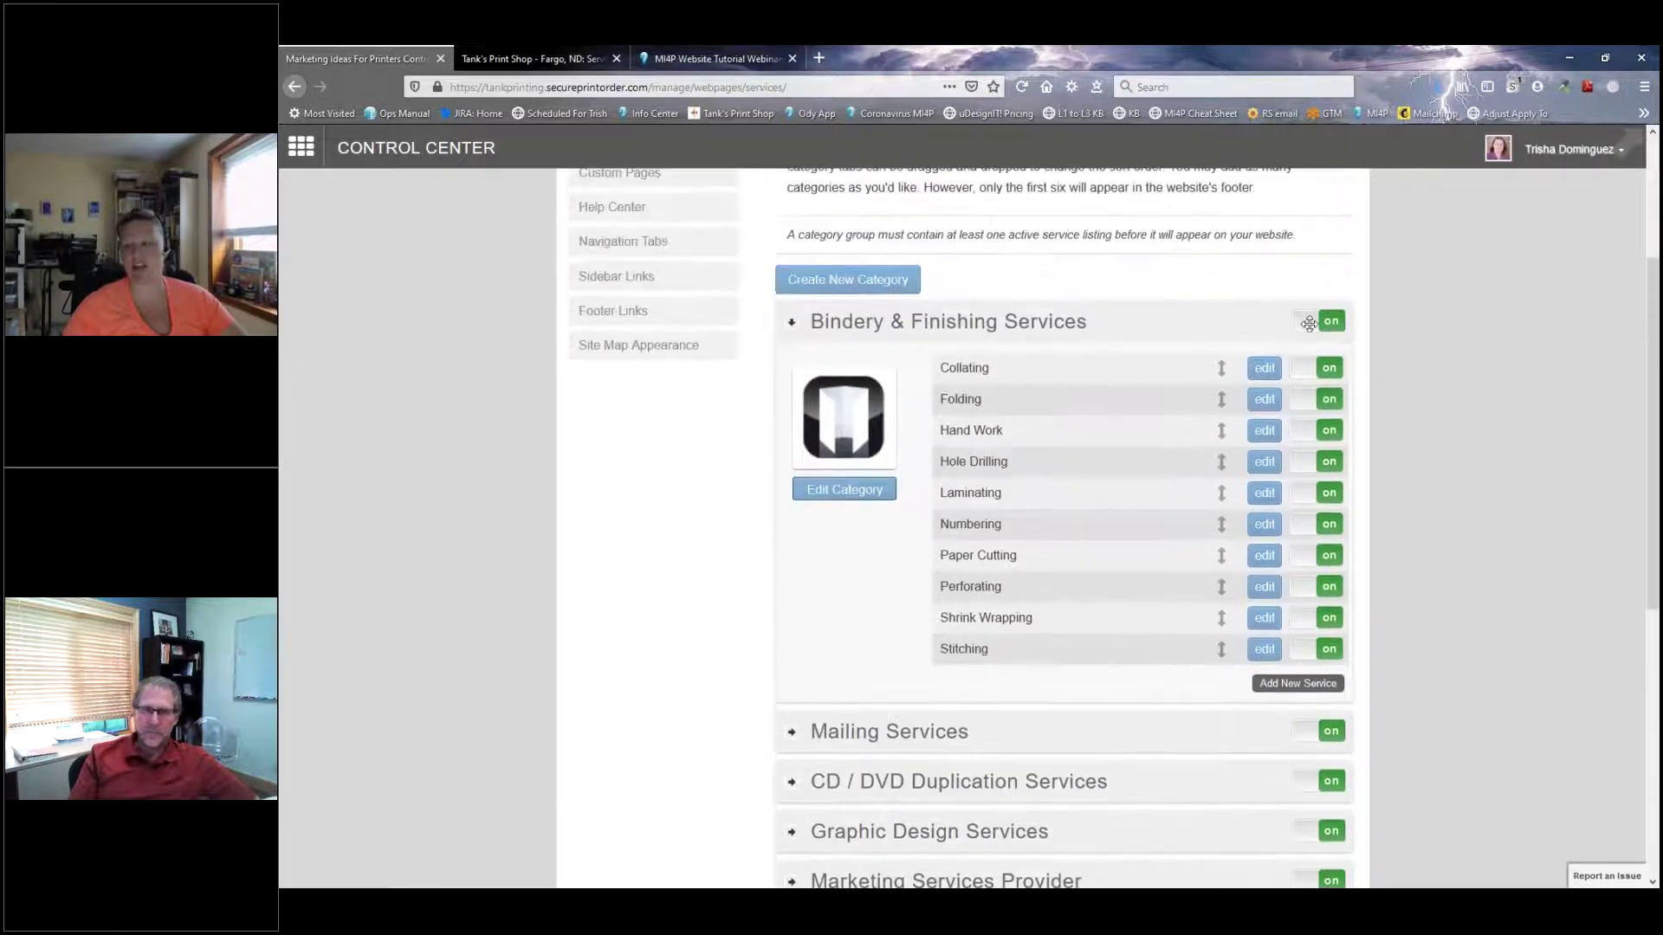
Step: Turn off the CD / DVD Duplication Services category and collapse its service list
{"action": "left_click", "coordinate": [790, 781]}
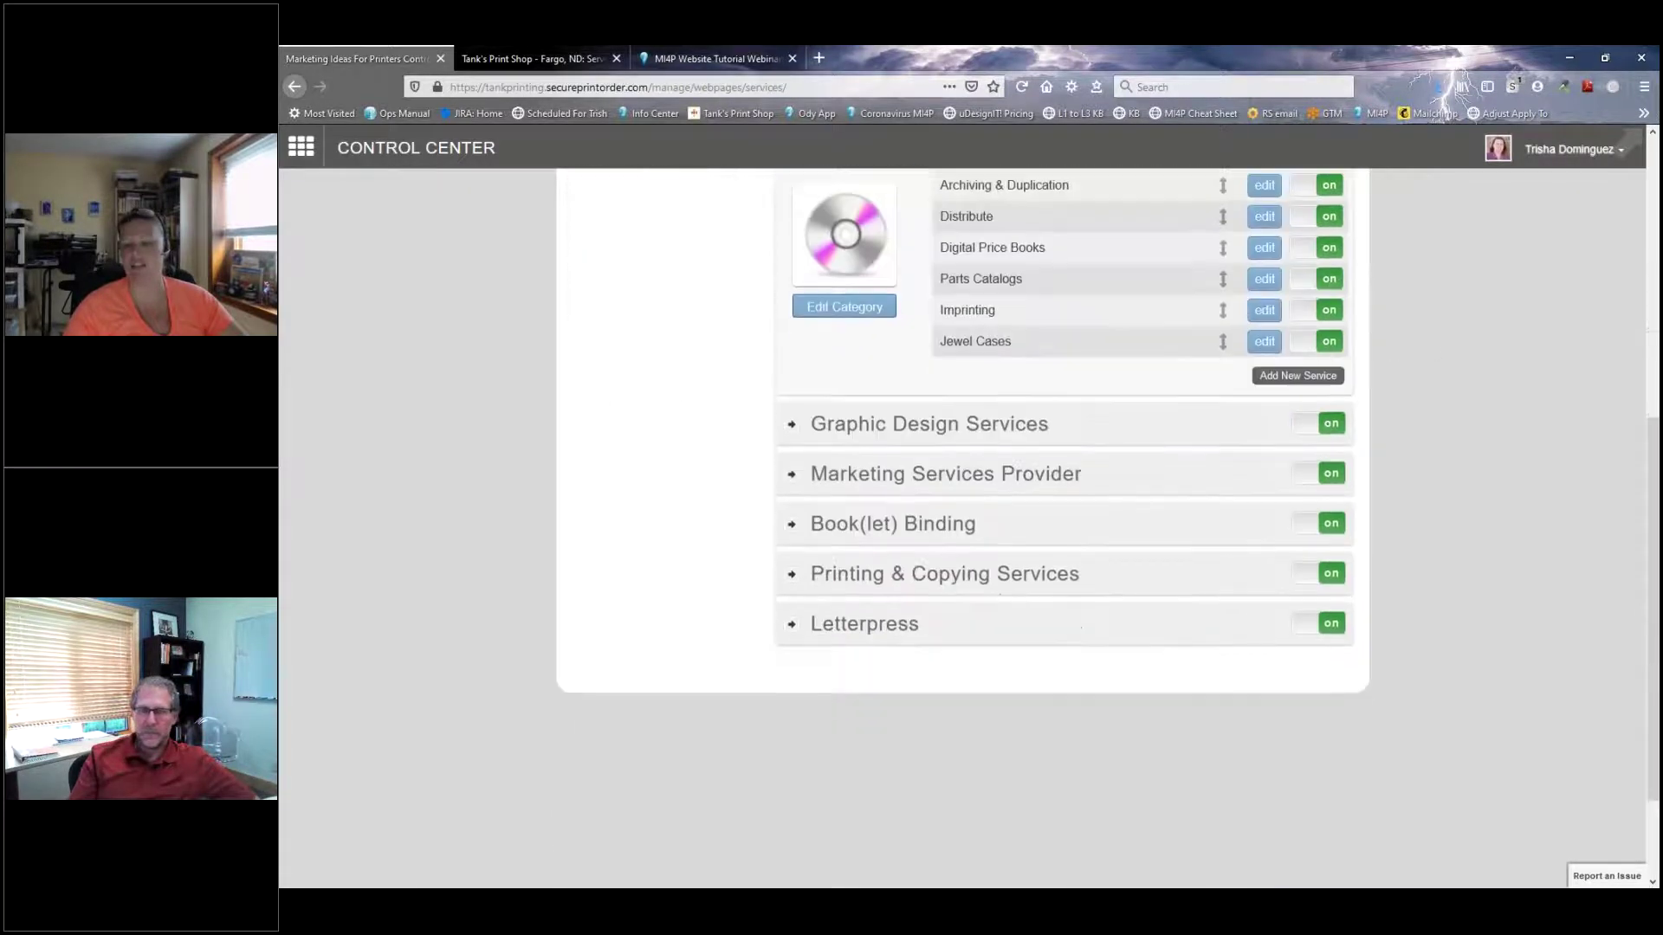
{"action": "scroll", "coordinate": [1065, 520], "scroll_direction": "up", "scroll_amount": 3}
{"action": "left_click", "coordinate": [1303, 359]}
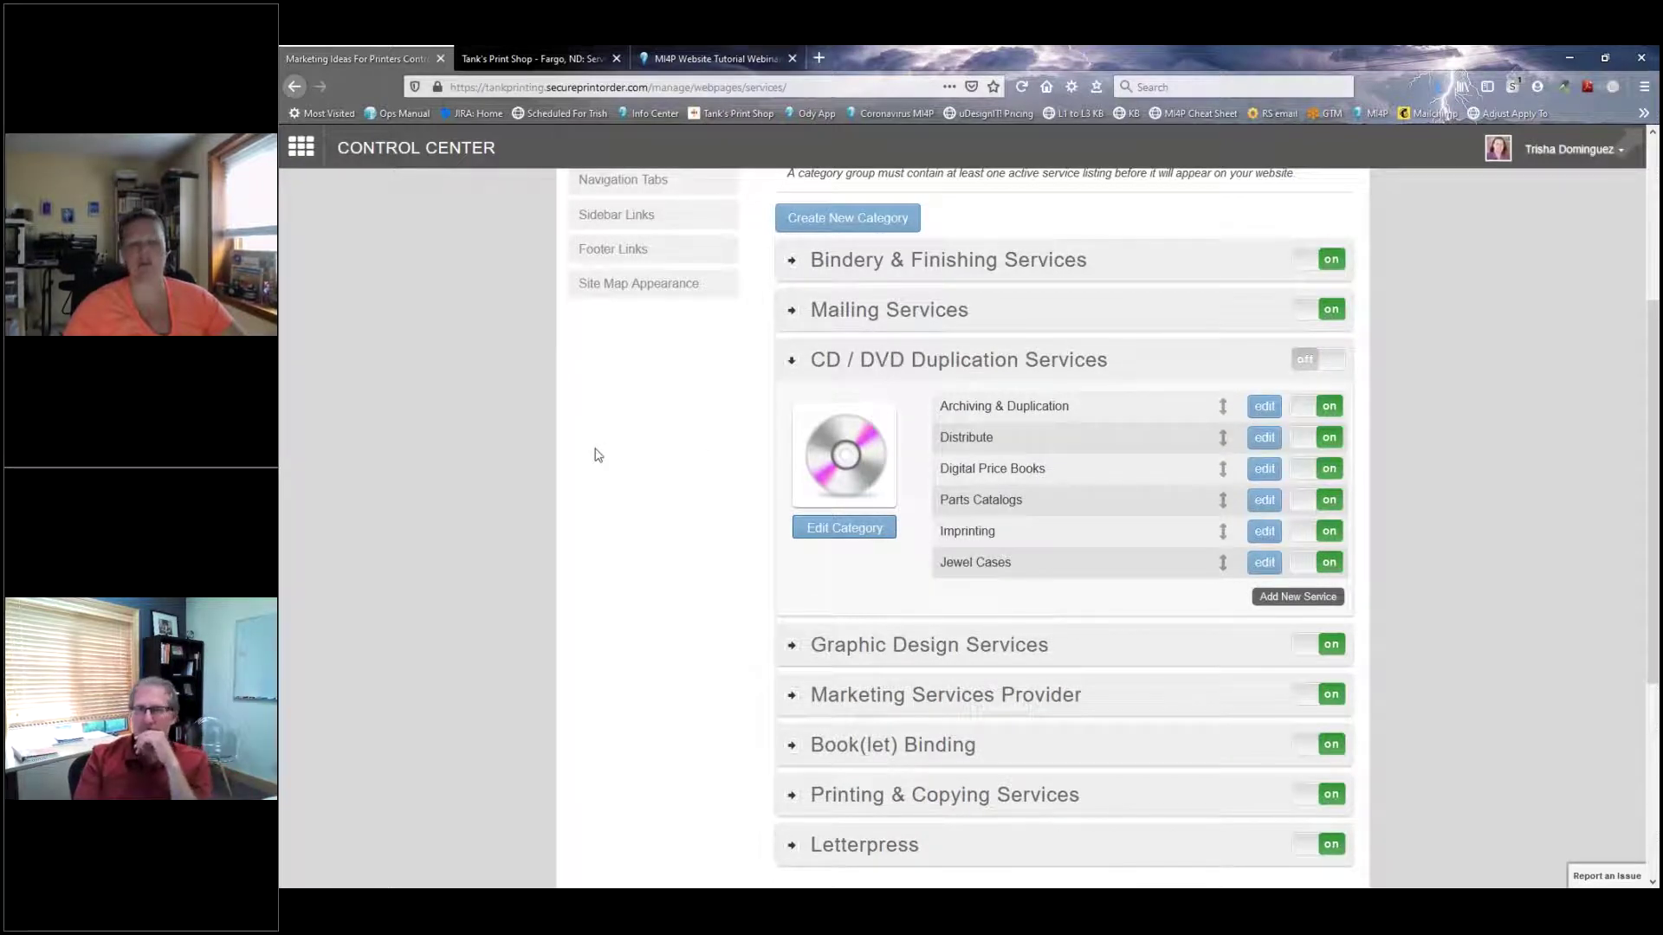
{"action": "scroll", "coordinate": [573, 492], "scroll_direction": "up", "scroll_amount": 1}
{"action": "scroll", "coordinate": [574, 492], "scroll_direction": "up", "scroll_amount": 2}
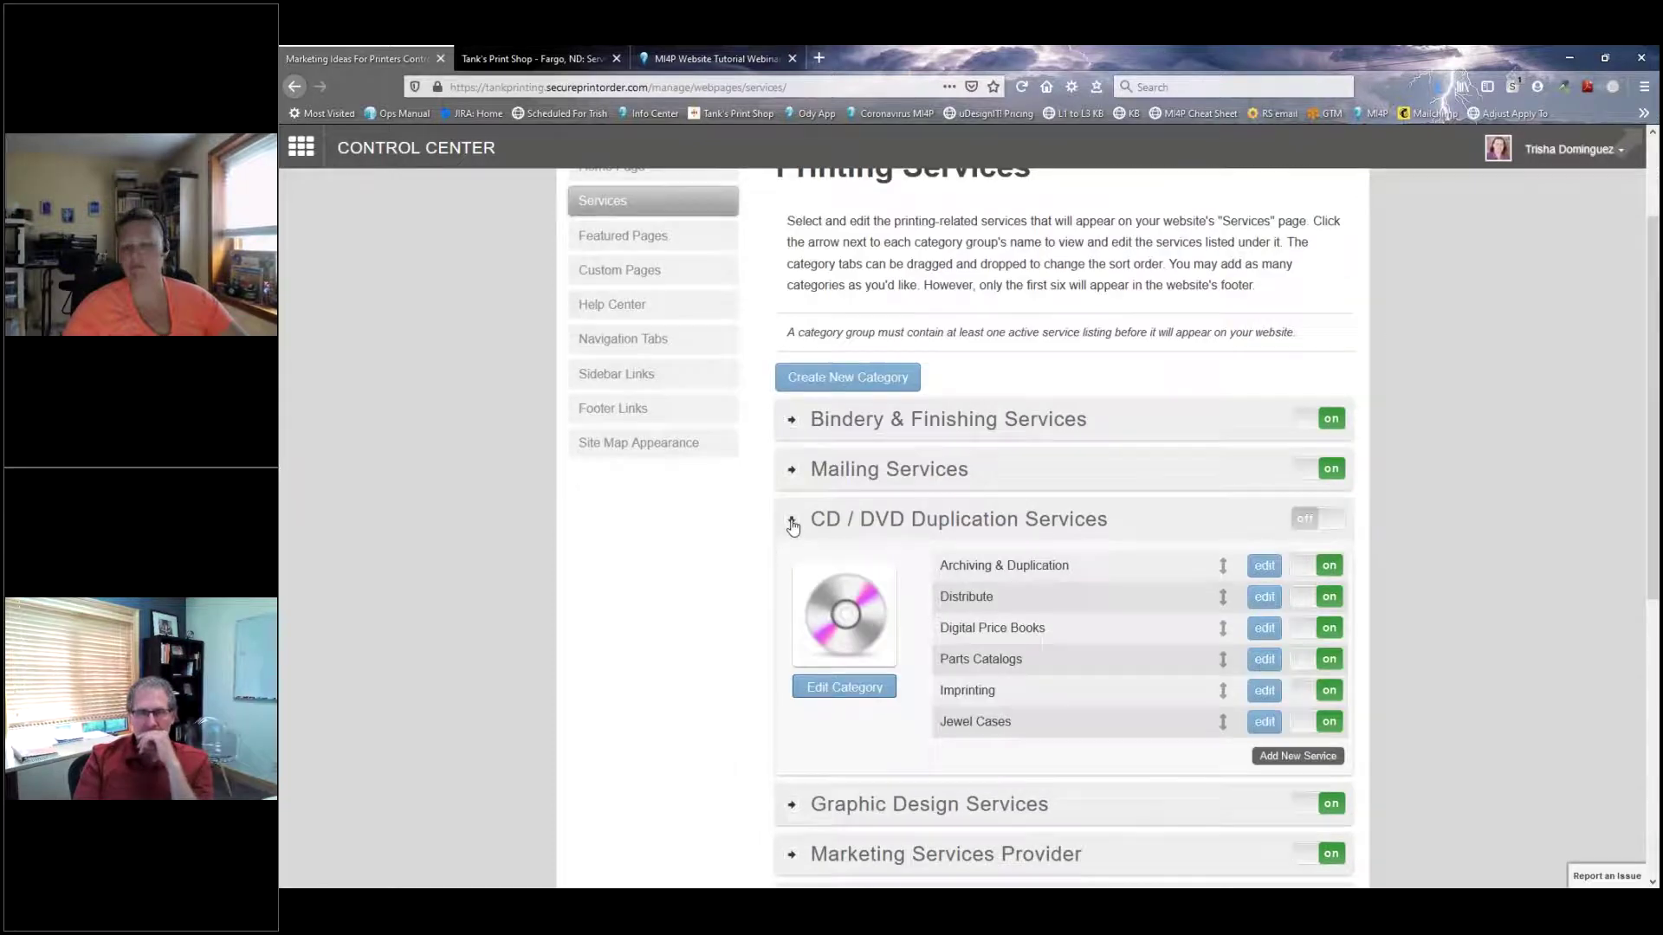
{"action": "left_click", "coordinate": [791, 520]}
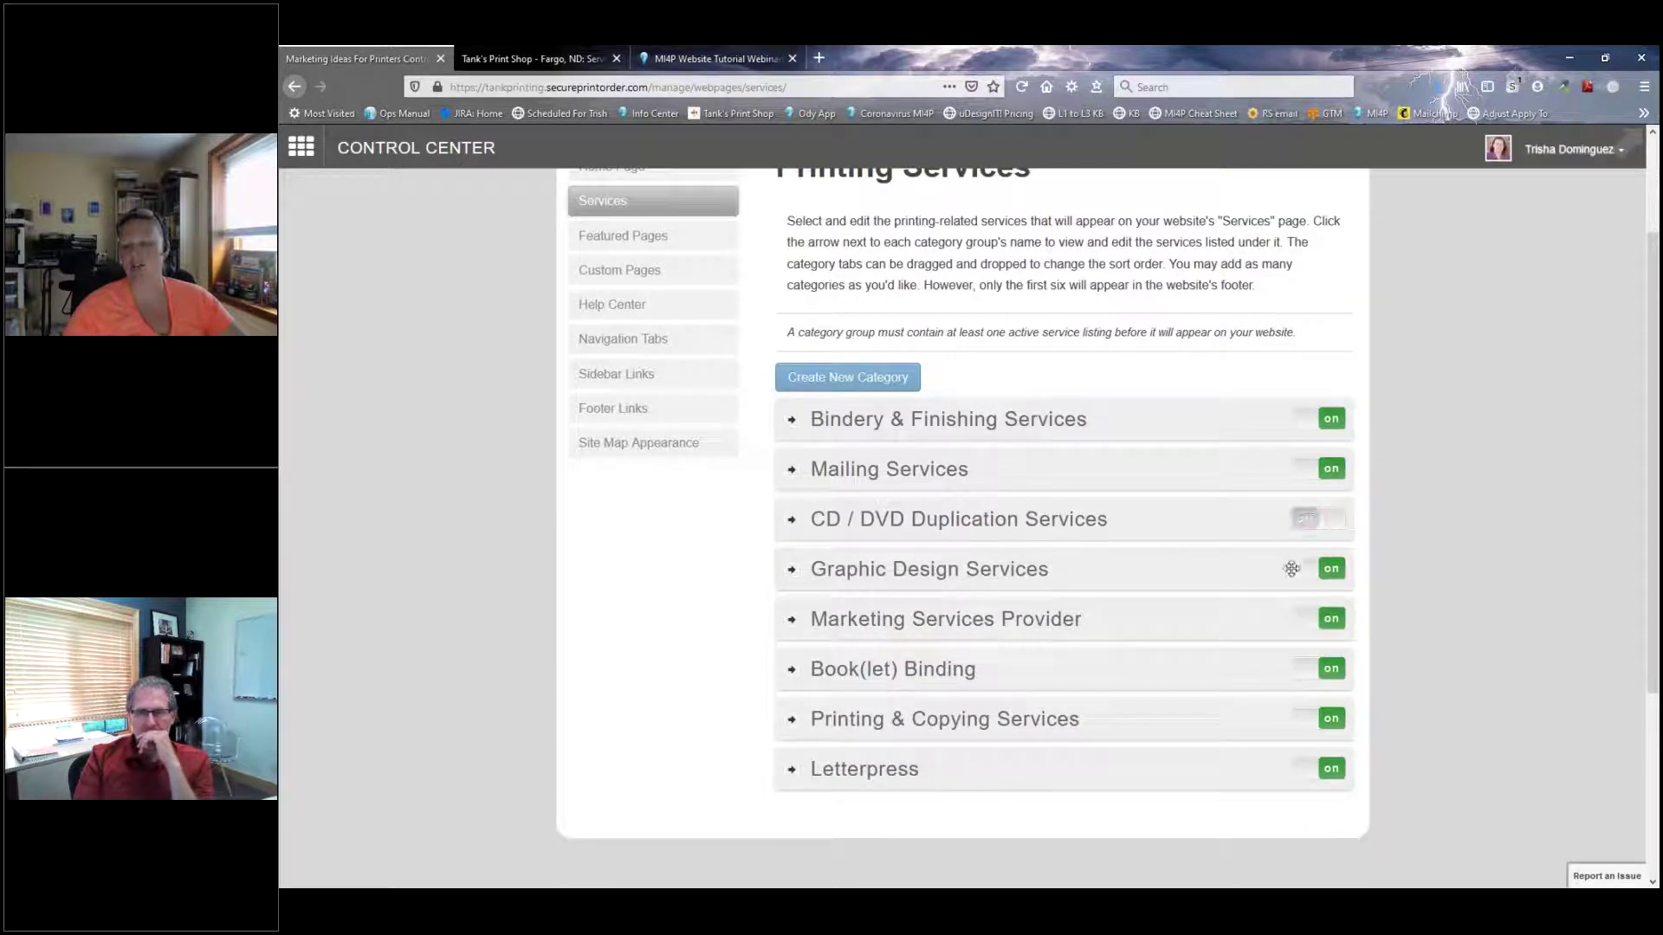
Step: Look over the individual services under Graphic Design Services and collapse the category again
{"action": "left_click", "coordinate": [792, 571]}
{"action": "scroll", "coordinate": [1039, 433], "scroll_direction": "down", "scroll_amount": 5}
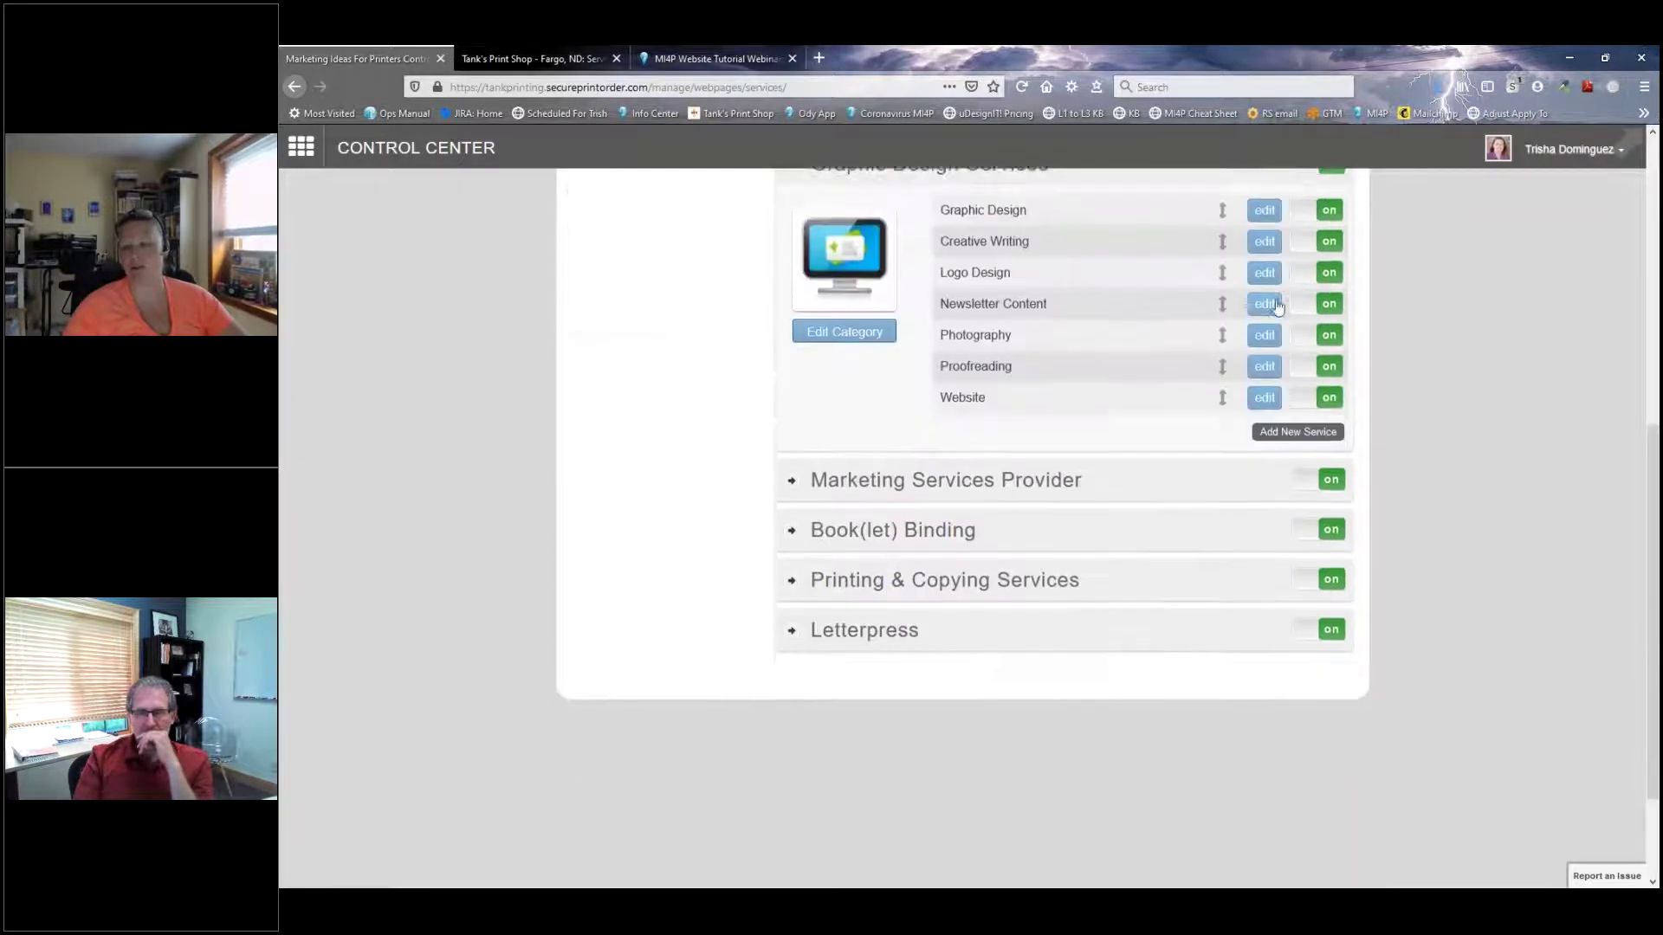
{"action": "scroll", "coordinate": [1303, 323], "scroll_direction": "up", "scroll_amount": 2}
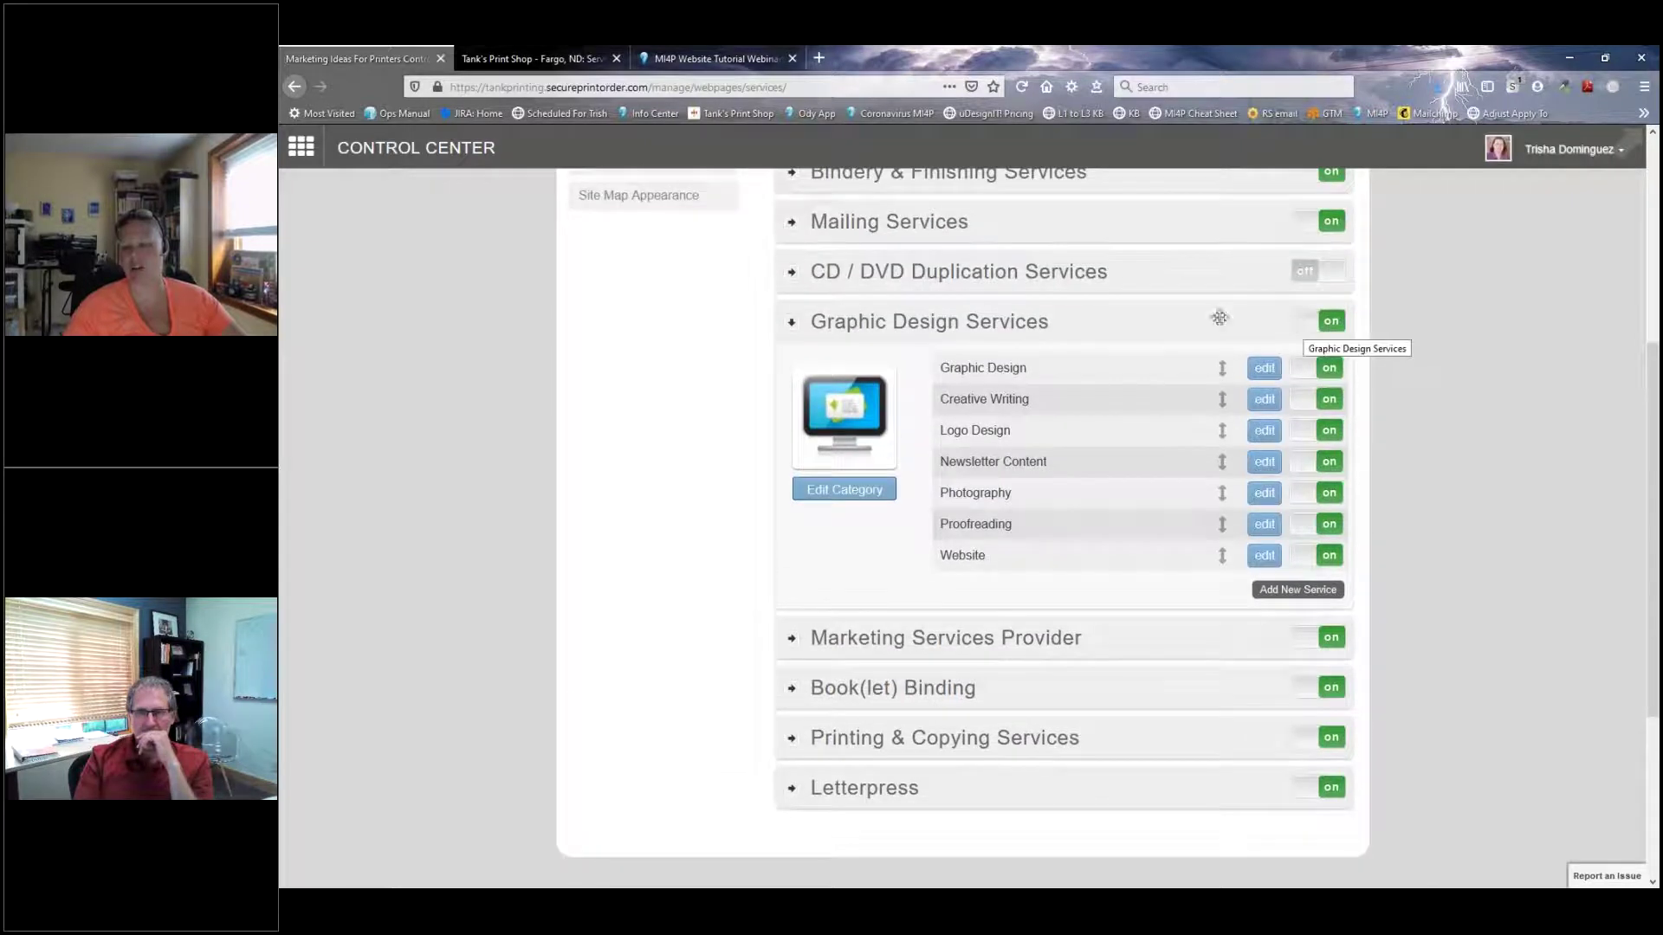
{"action": "left_click", "coordinate": [792, 324]}
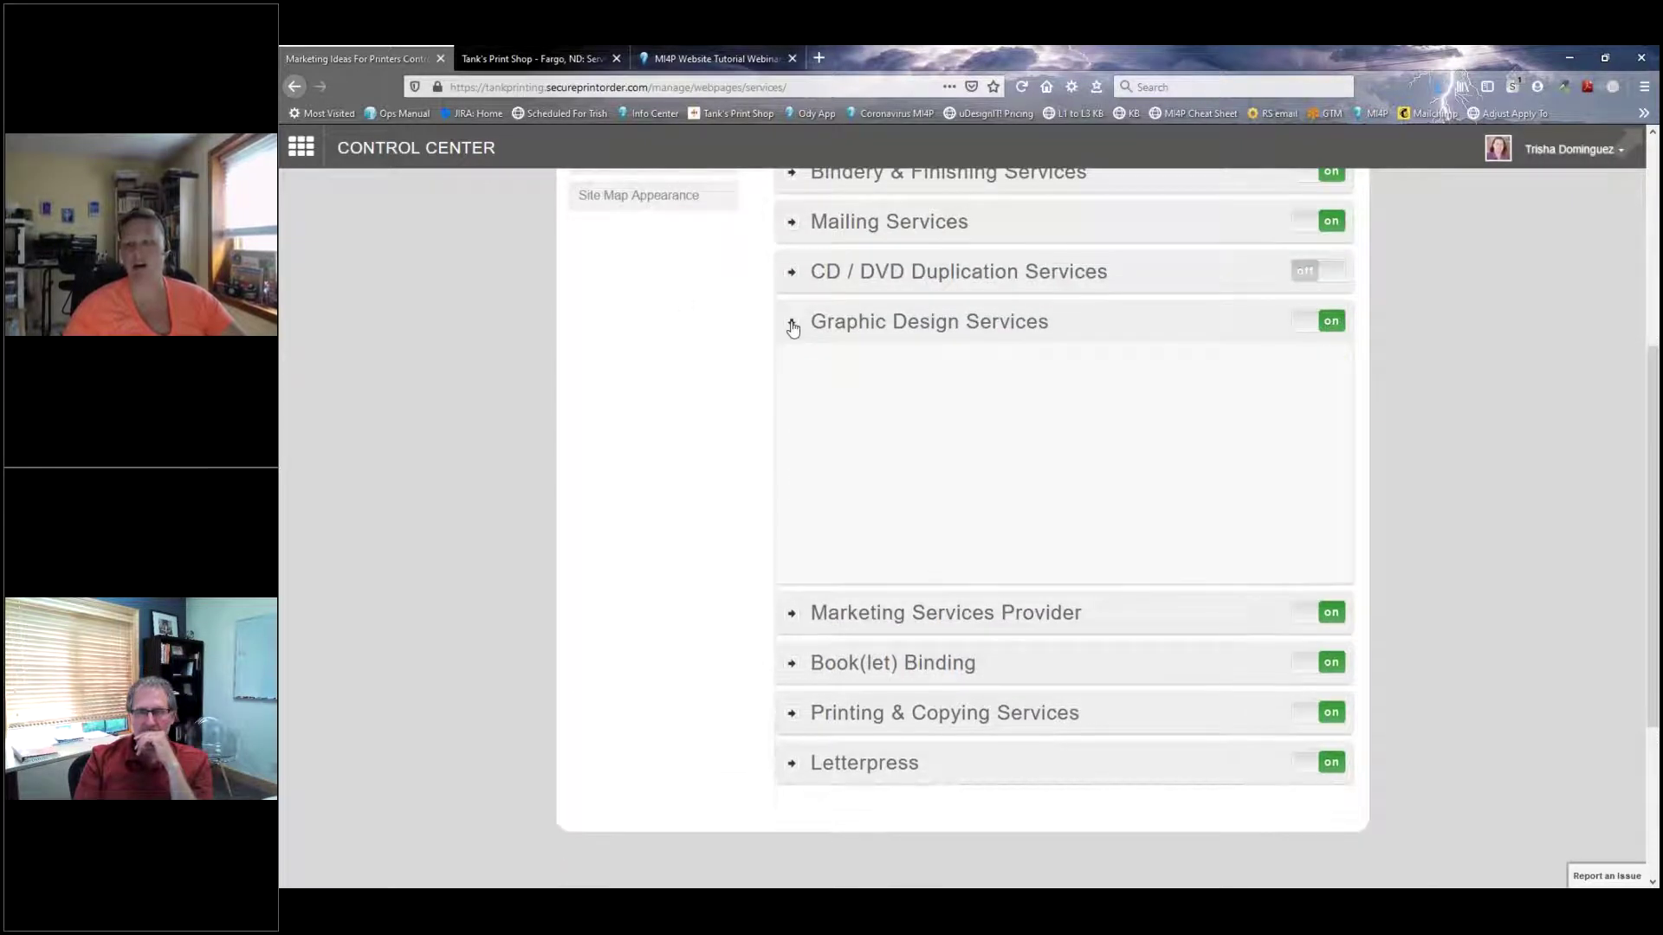
Step: Examine the new category form and its Image Library, and cancel both without saving
{"action": "left_click", "coordinate": [811, 373]}
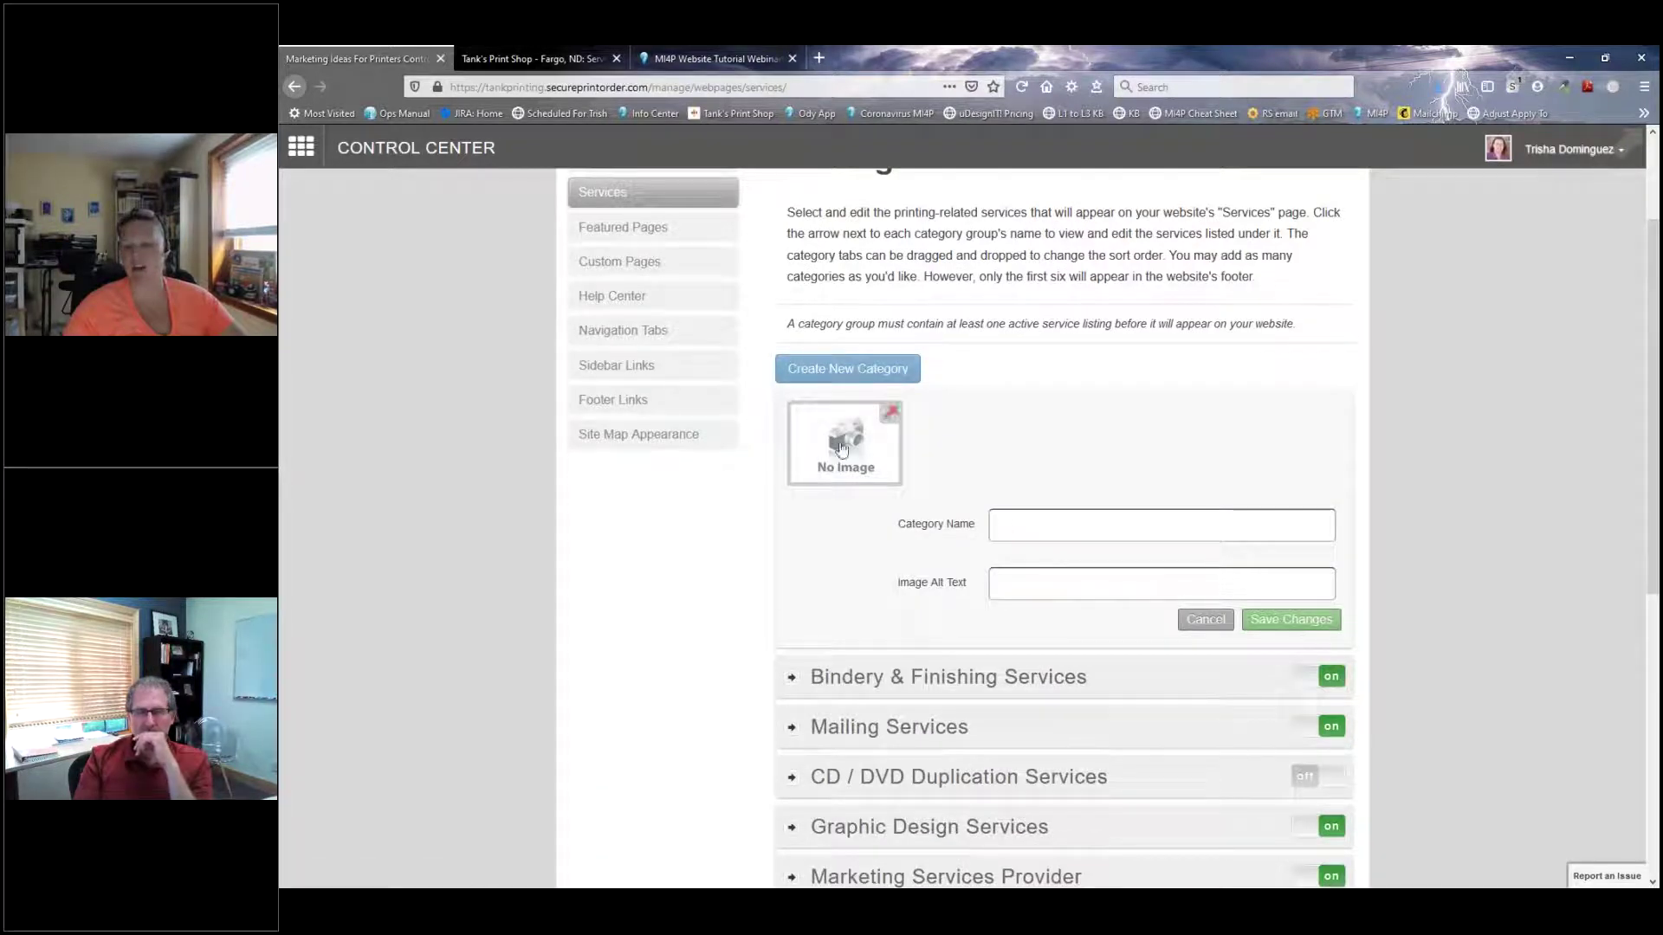
{"action": "left_click", "coordinate": [1021, 589]}
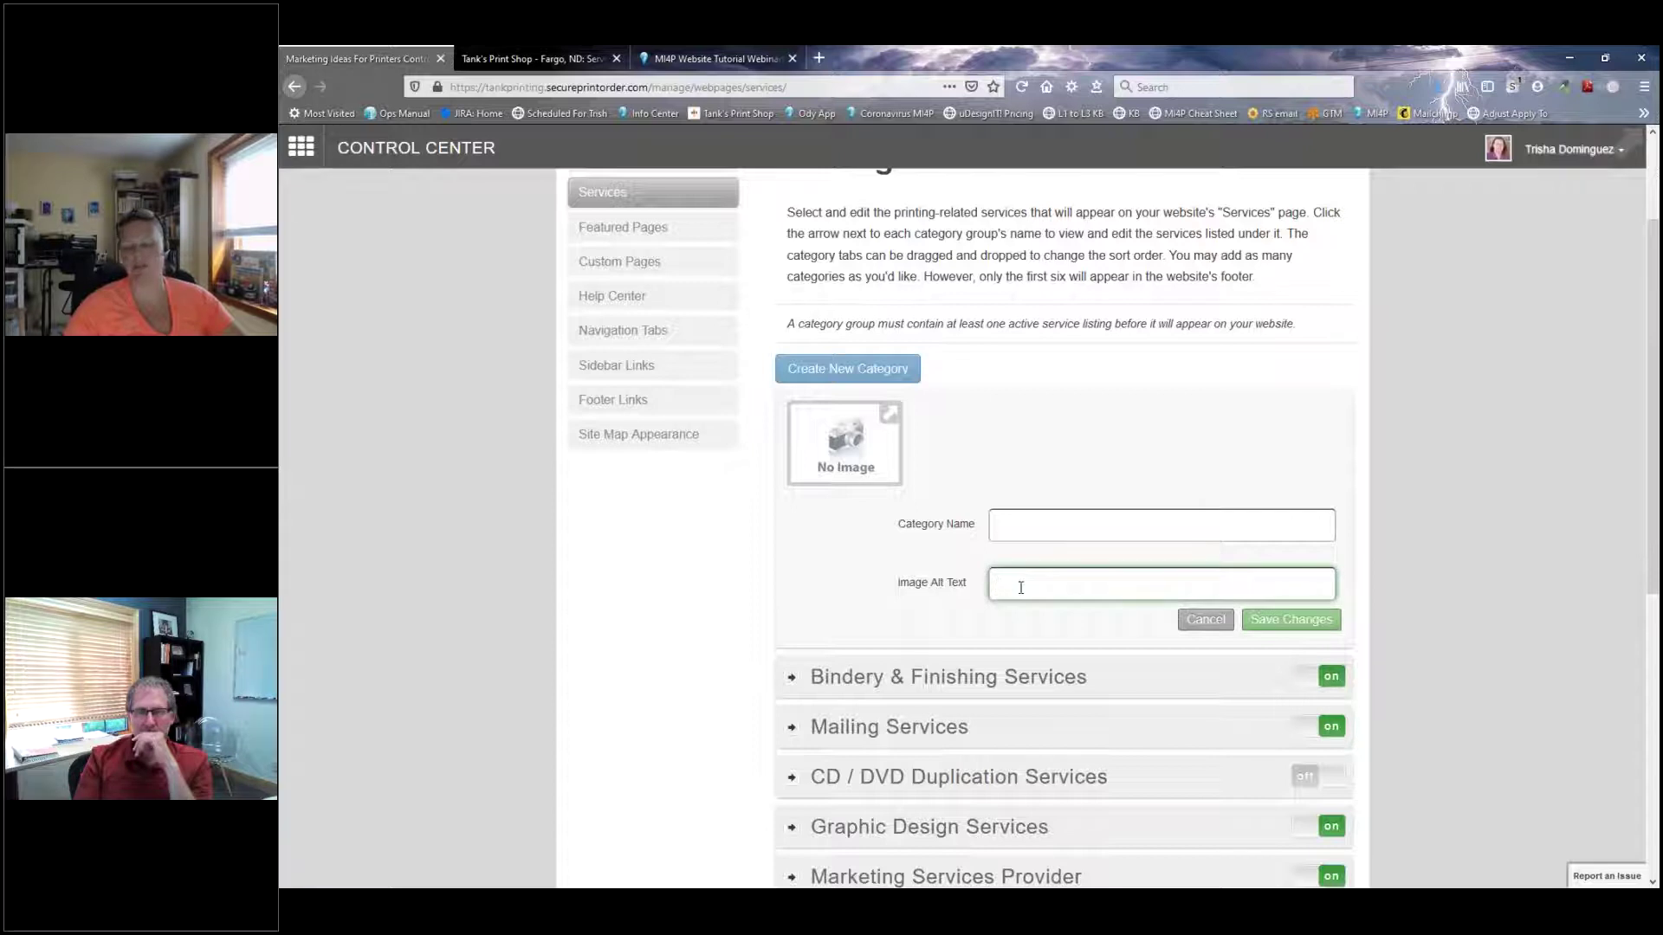
{"action": "left_click", "coordinate": [853, 447]}
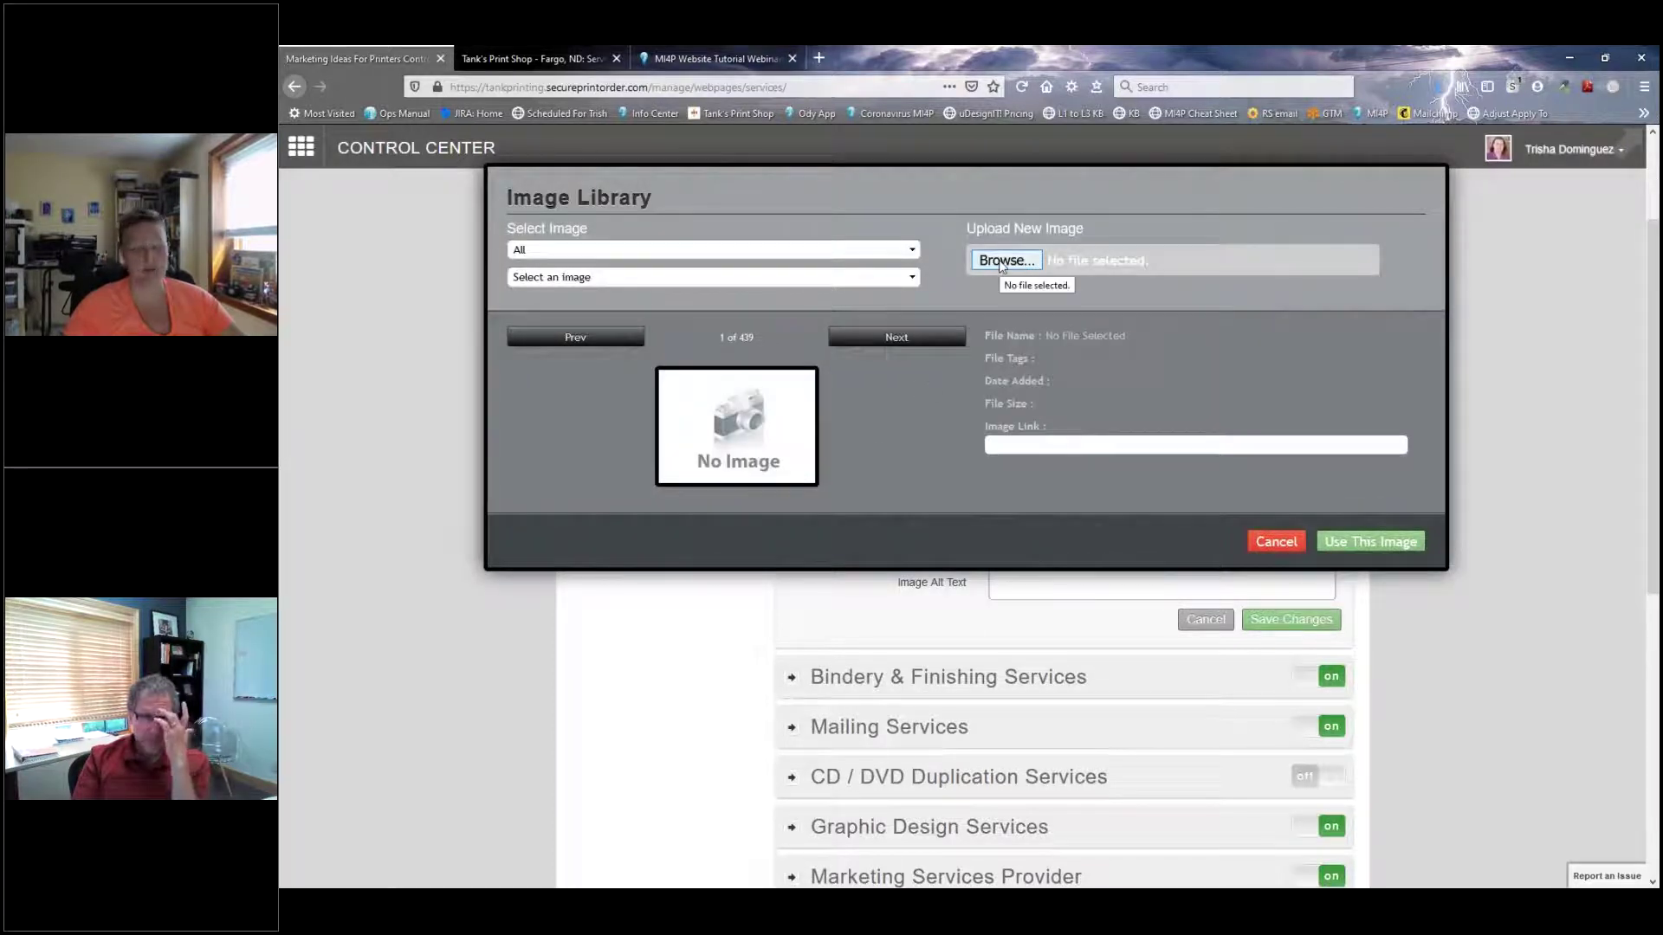
{"action": "left_click", "coordinate": [1271, 543]}
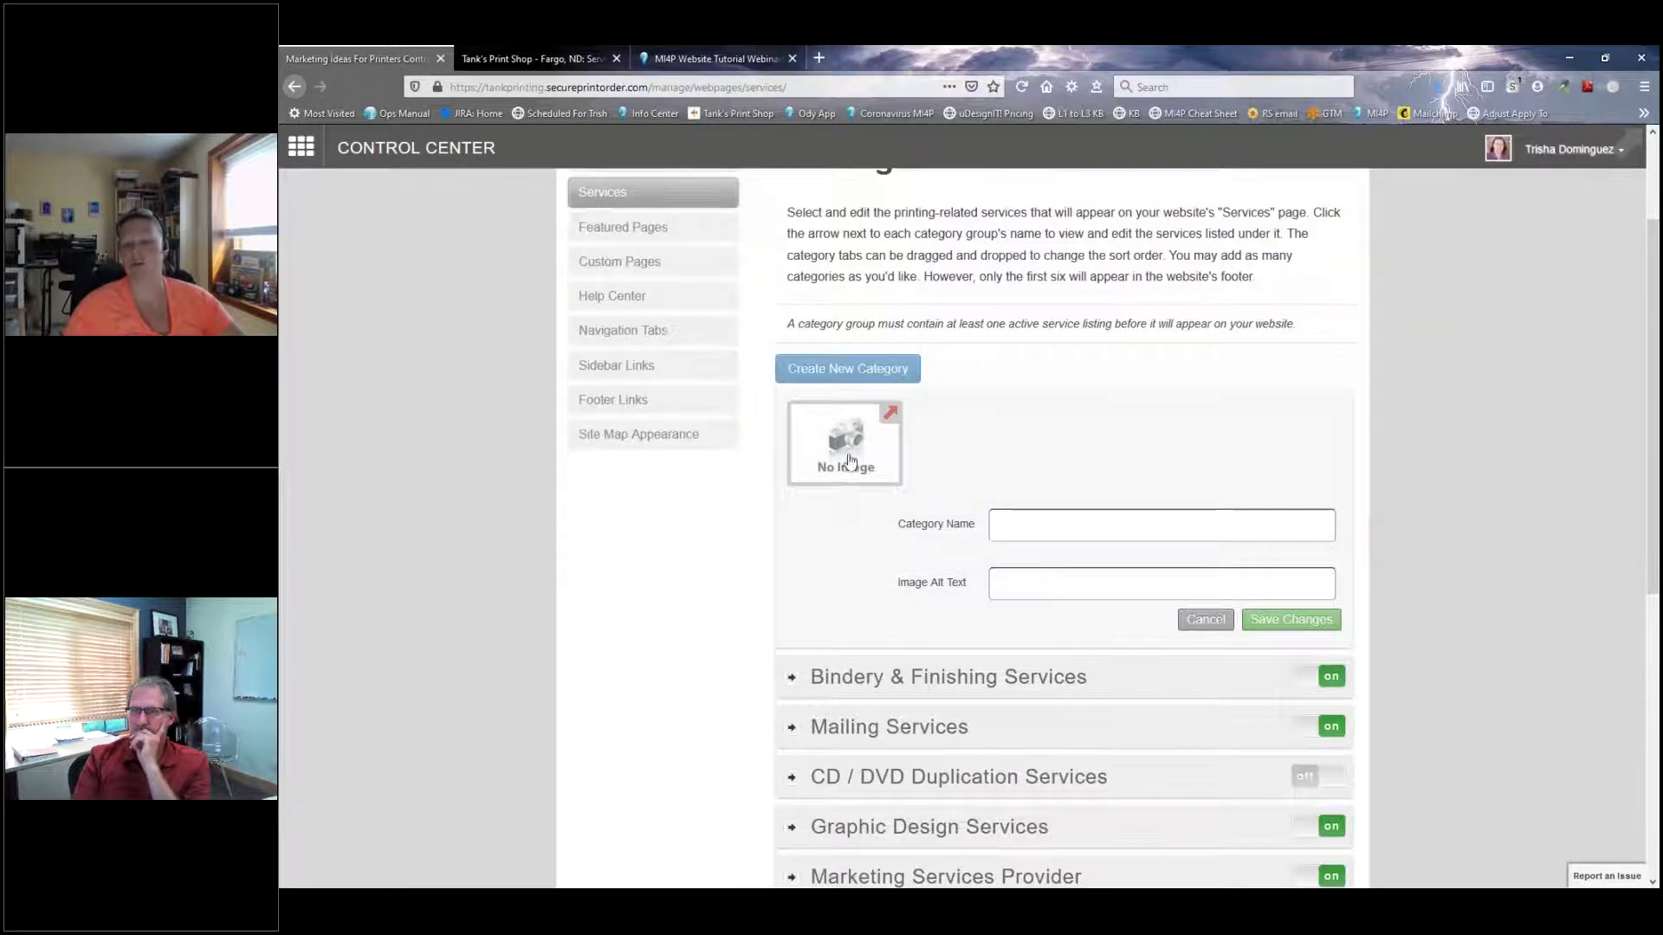
{"action": "left_click", "coordinate": [1204, 620]}
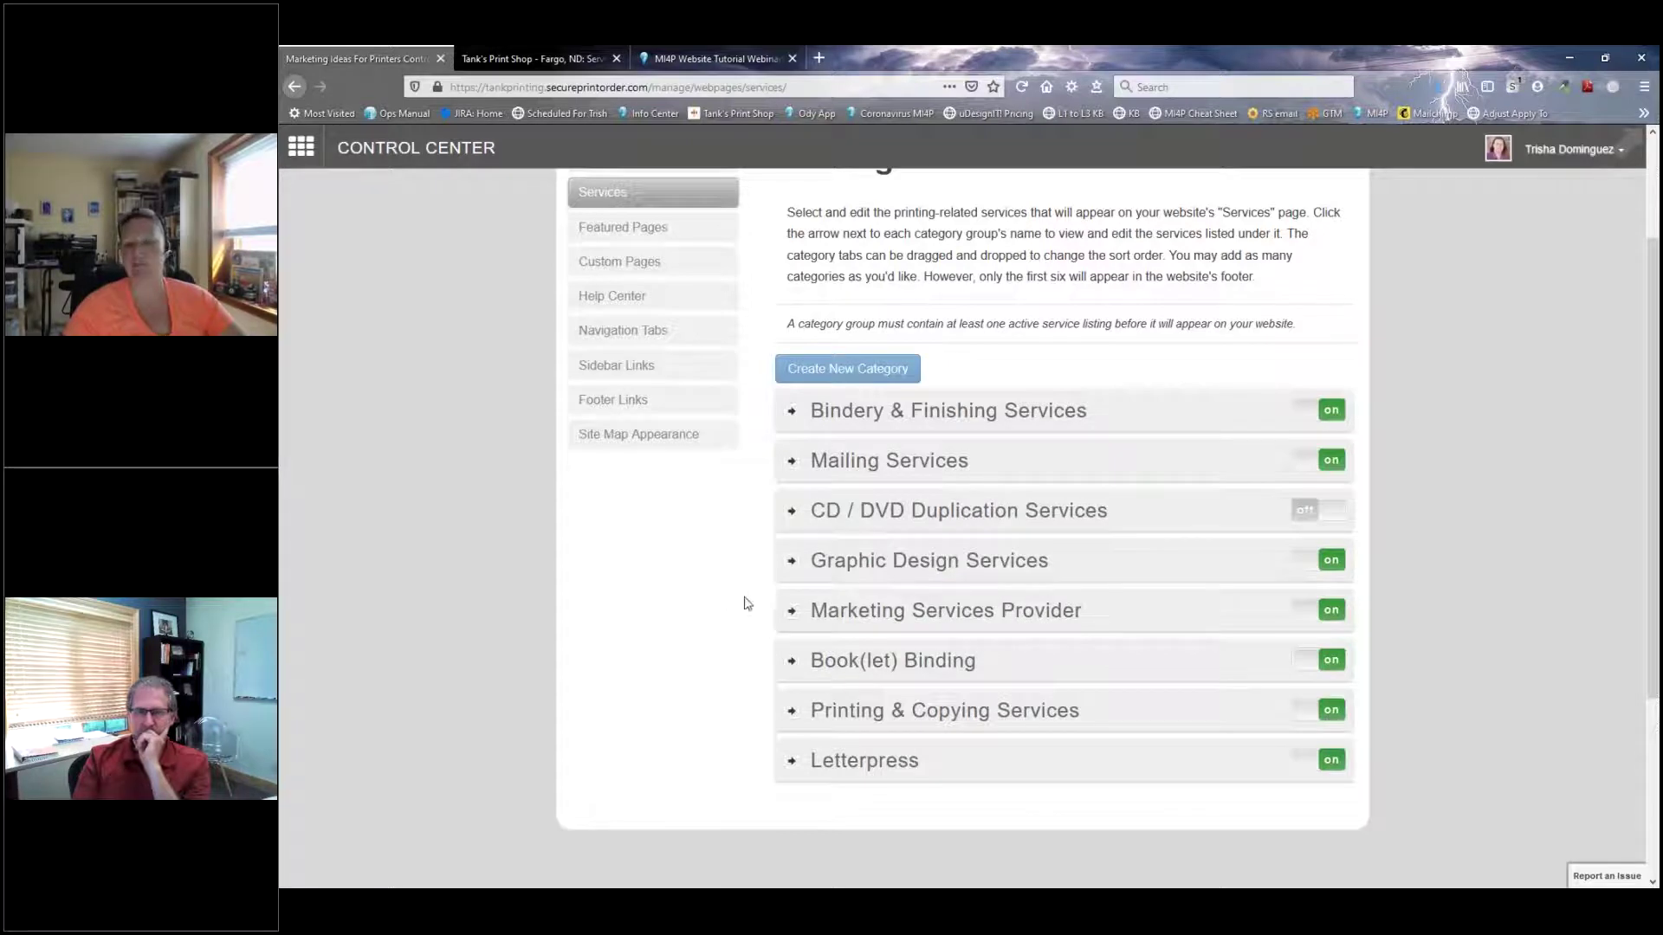
Step: Examine the editable image, name and alt text of the Bindery & Finishing Services category and cancel the edit
{"action": "left_click", "coordinate": [792, 414]}
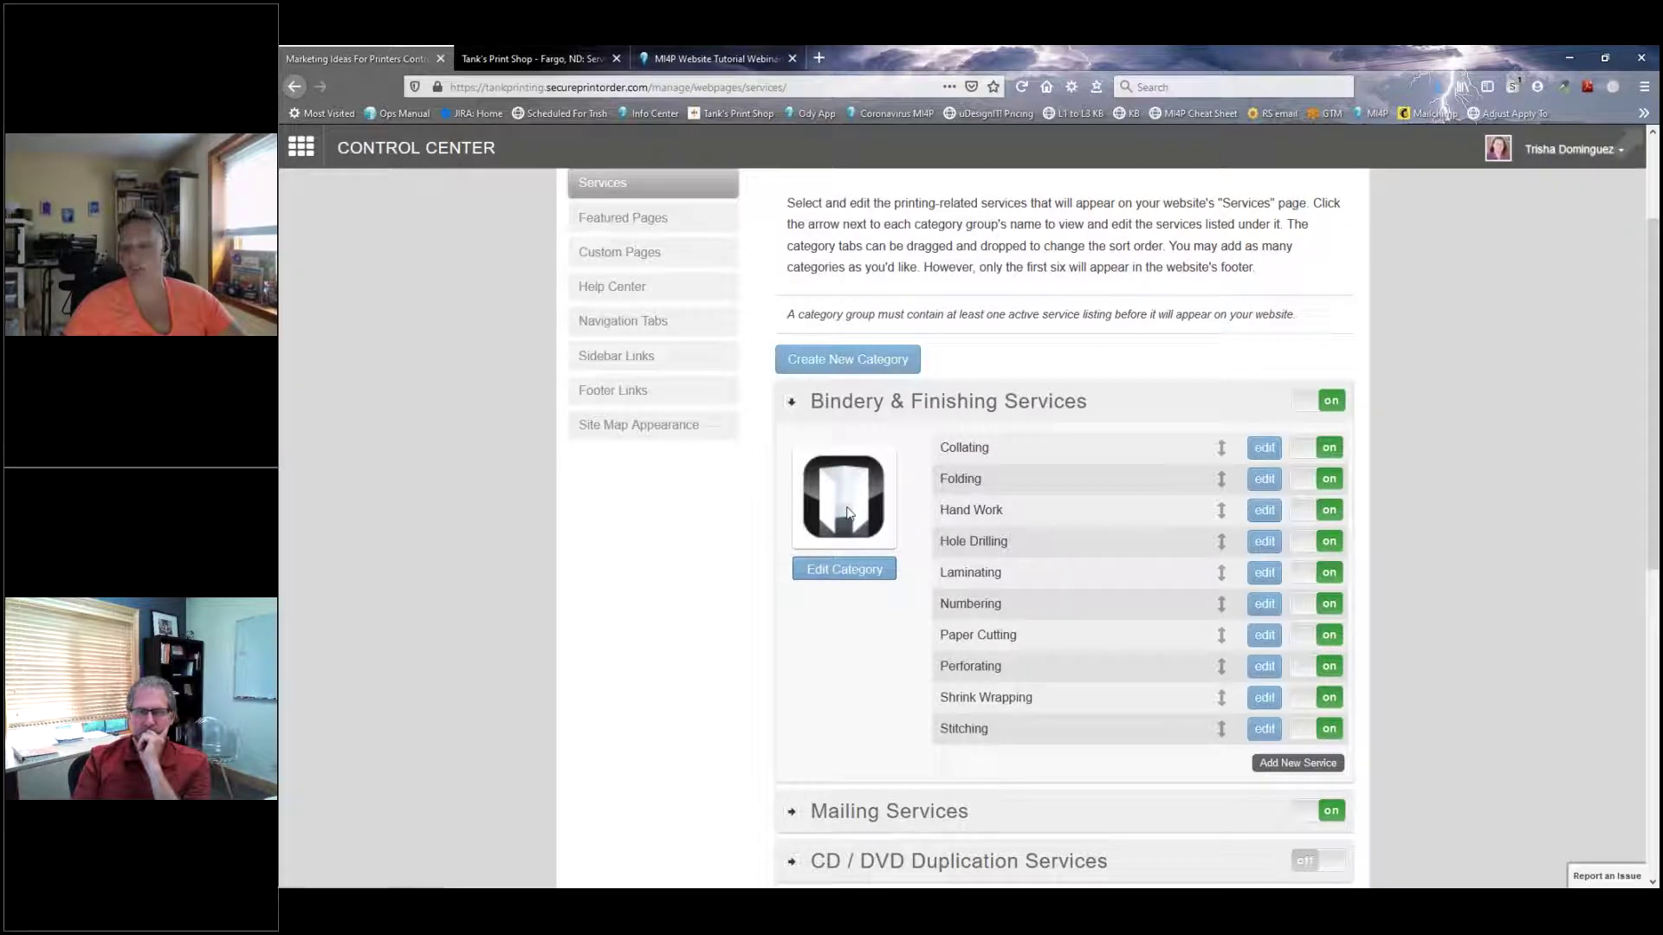
{"action": "left_click", "coordinate": [833, 567]}
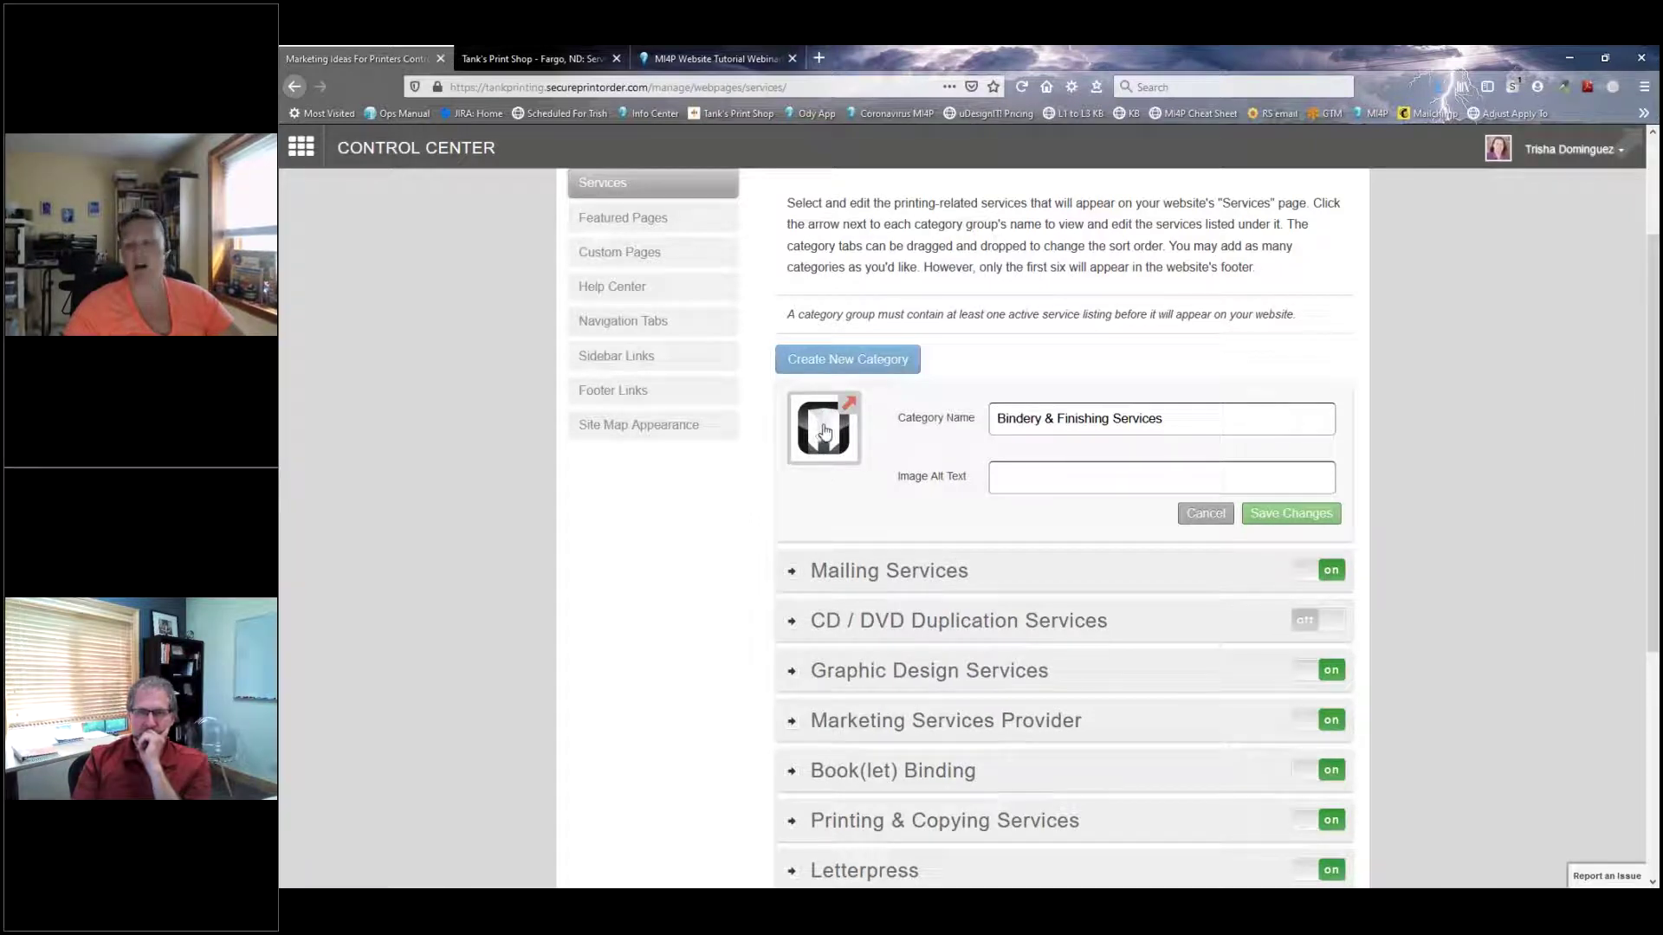
{"action": "triple_click", "coordinate": [1184, 414]}
{"action": "left_click", "coordinate": [1204, 423]}
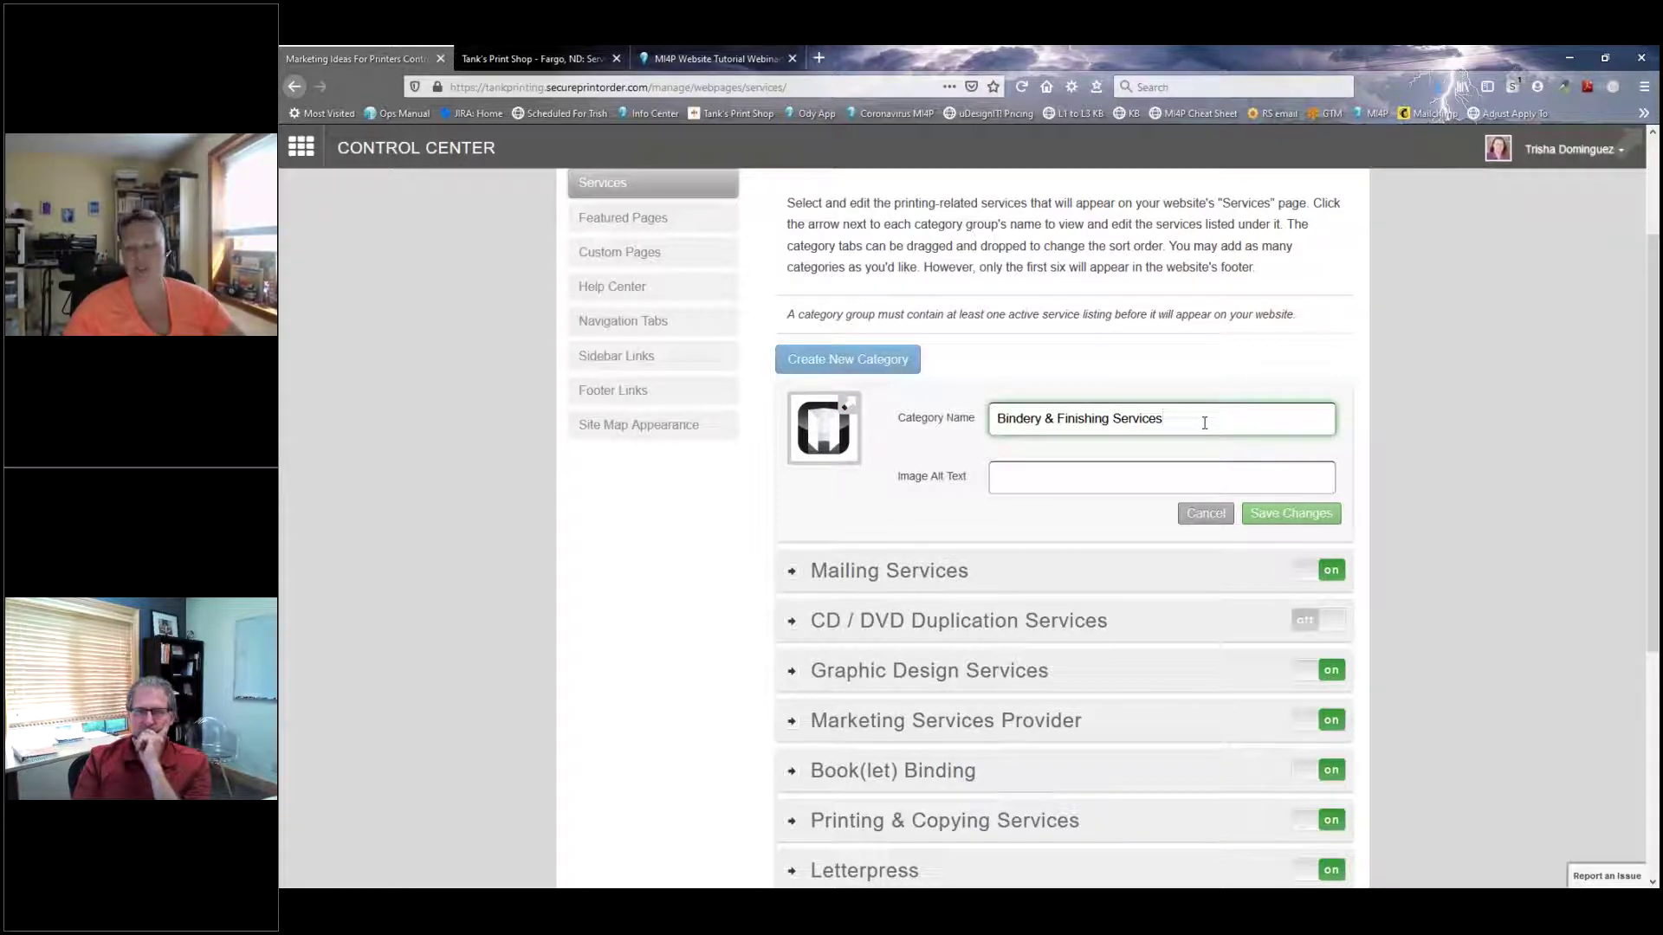
{"action": "left_click", "coordinate": [1197, 519]}
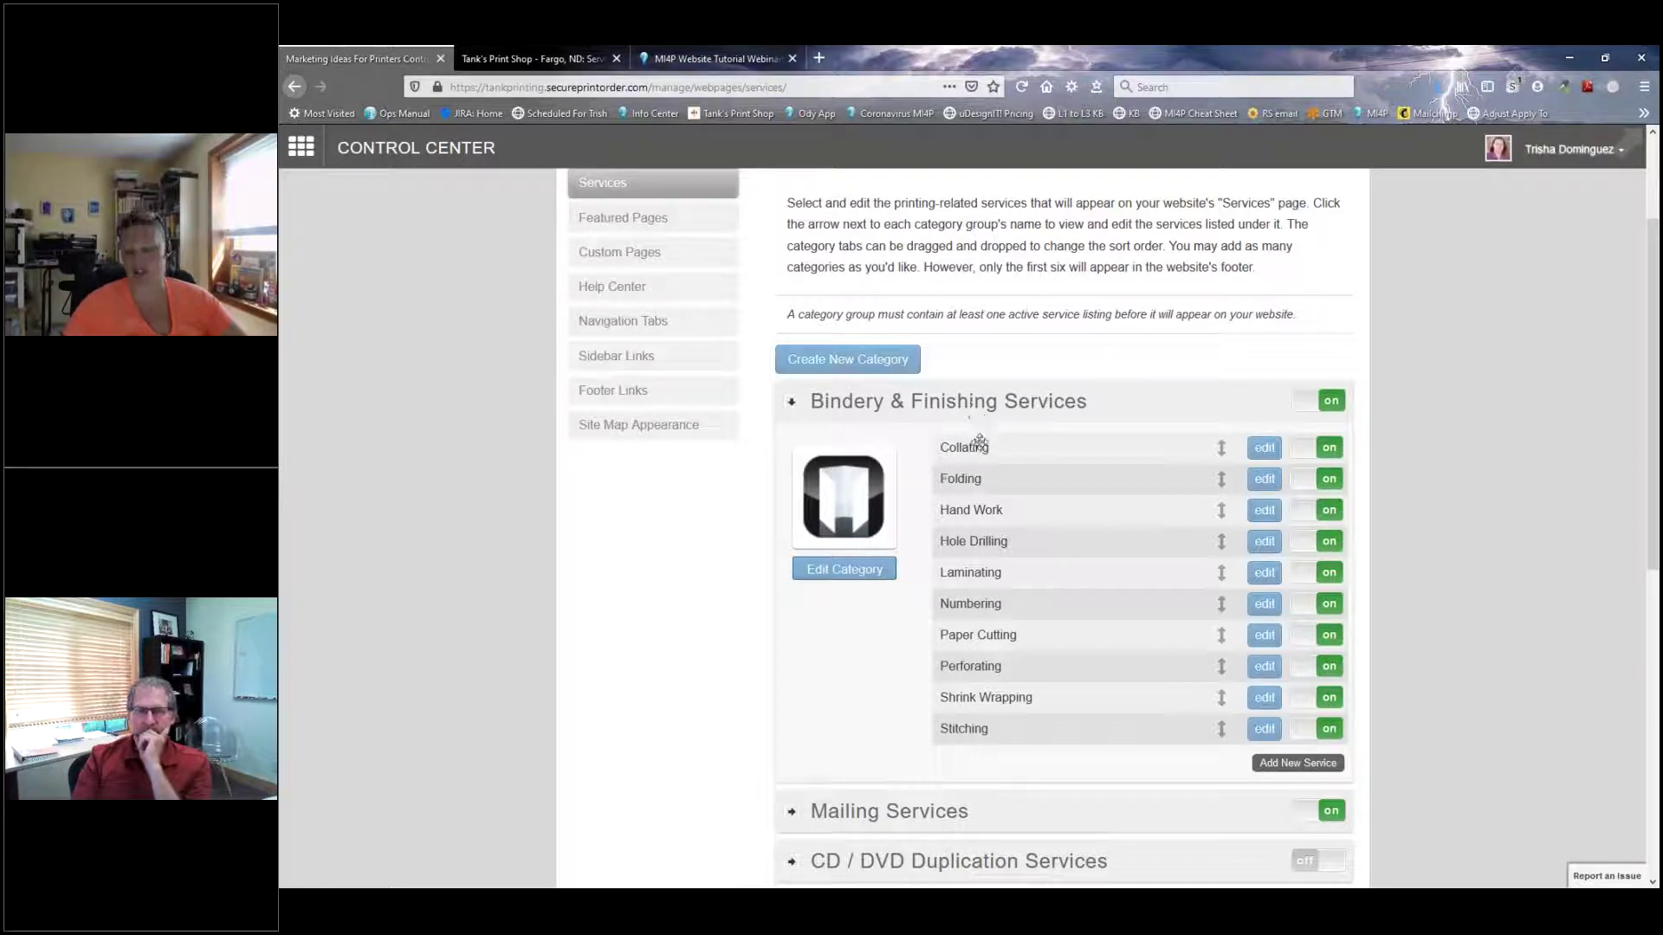
Step: Turn the Collating service off and on again, and return it to the top of the Bindery & Finishing Services list
{"action": "left_click", "coordinate": [1303, 452]}
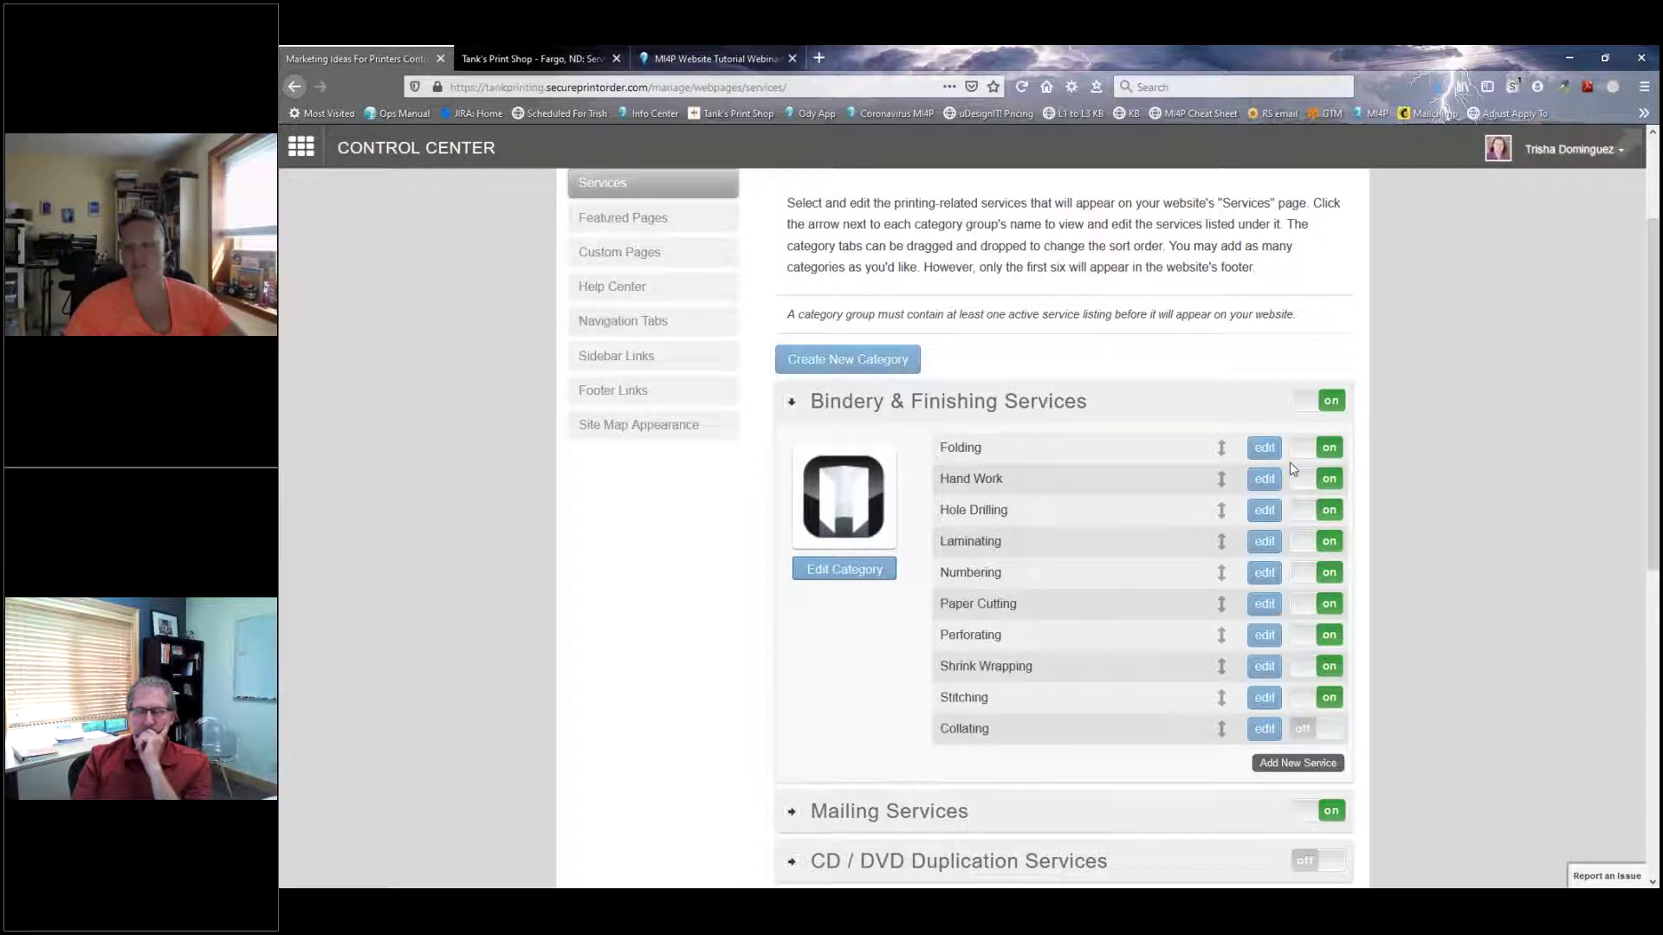
{"action": "left_click", "coordinate": [1327, 730]}
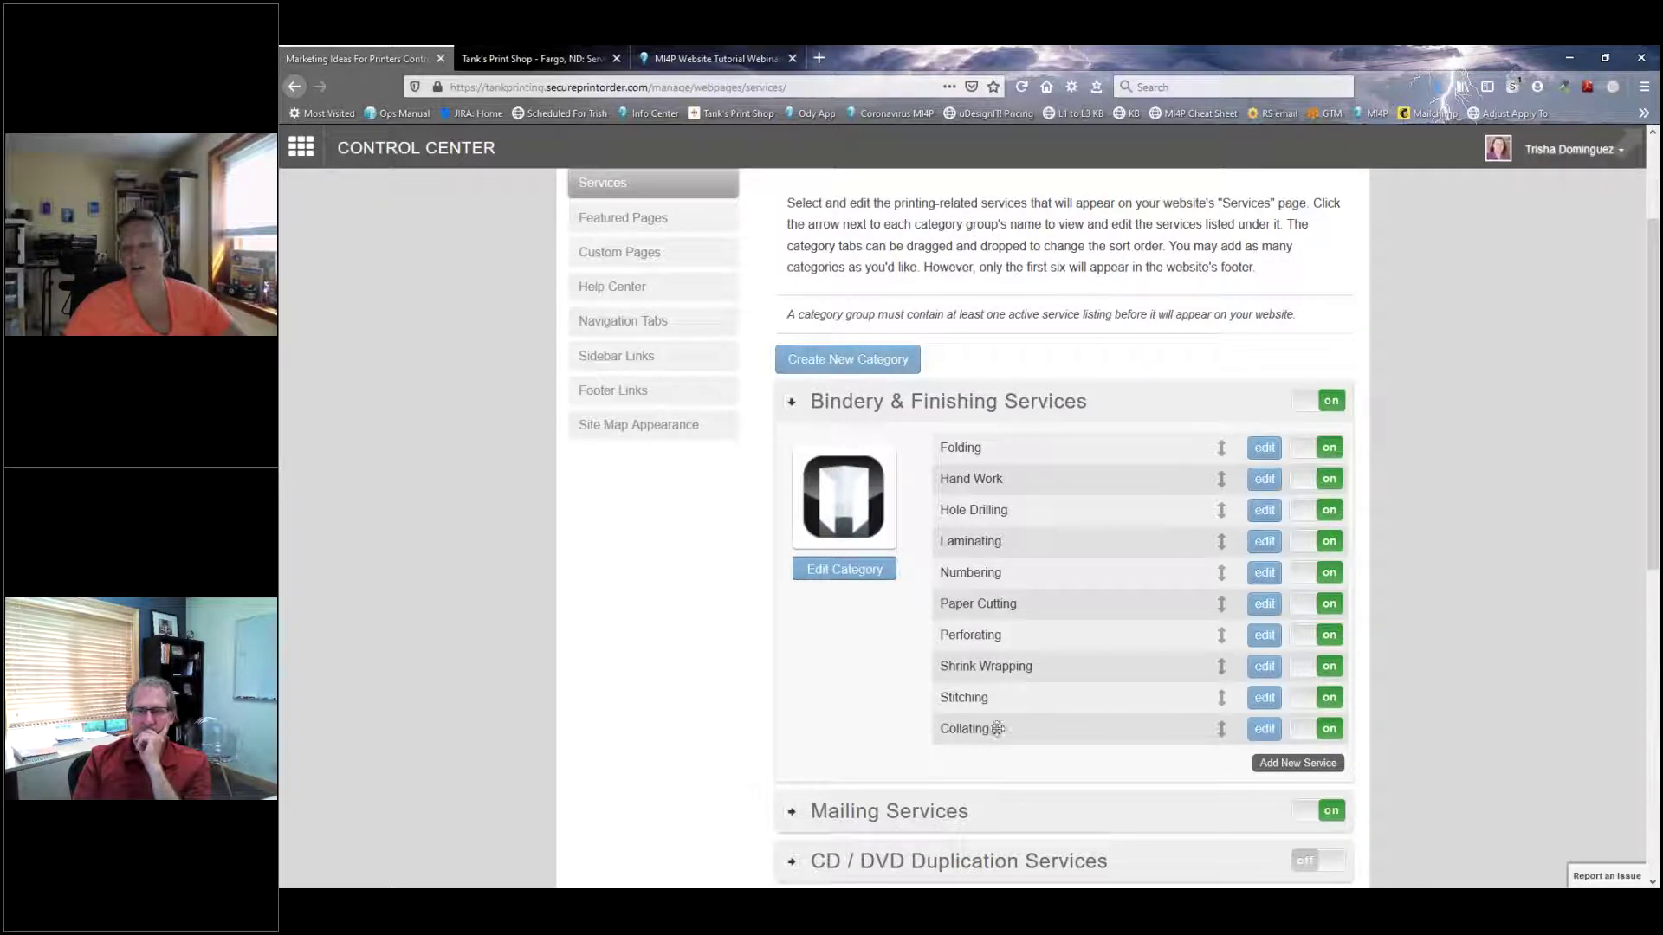
{"action": "left_click_drag", "start_coordinate": [985, 730], "coordinate": [983, 444]}
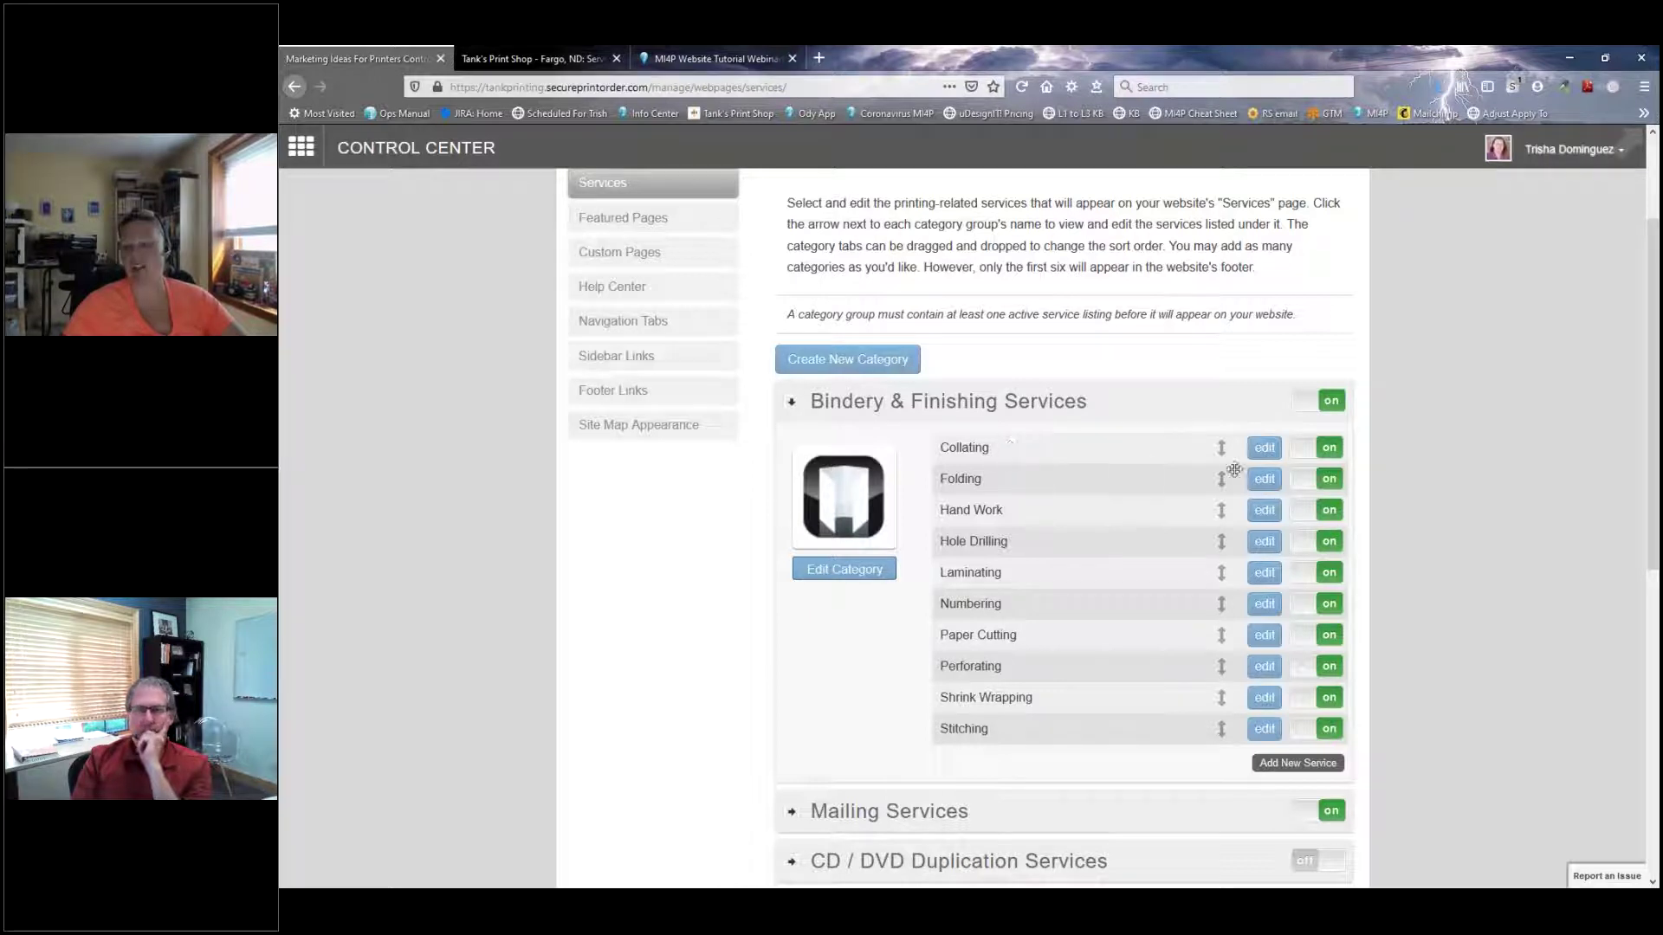
Step: Examine the Collating service's editable title and full description text, and cancel without changes
{"action": "left_click", "coordinate": [1264, 448]}
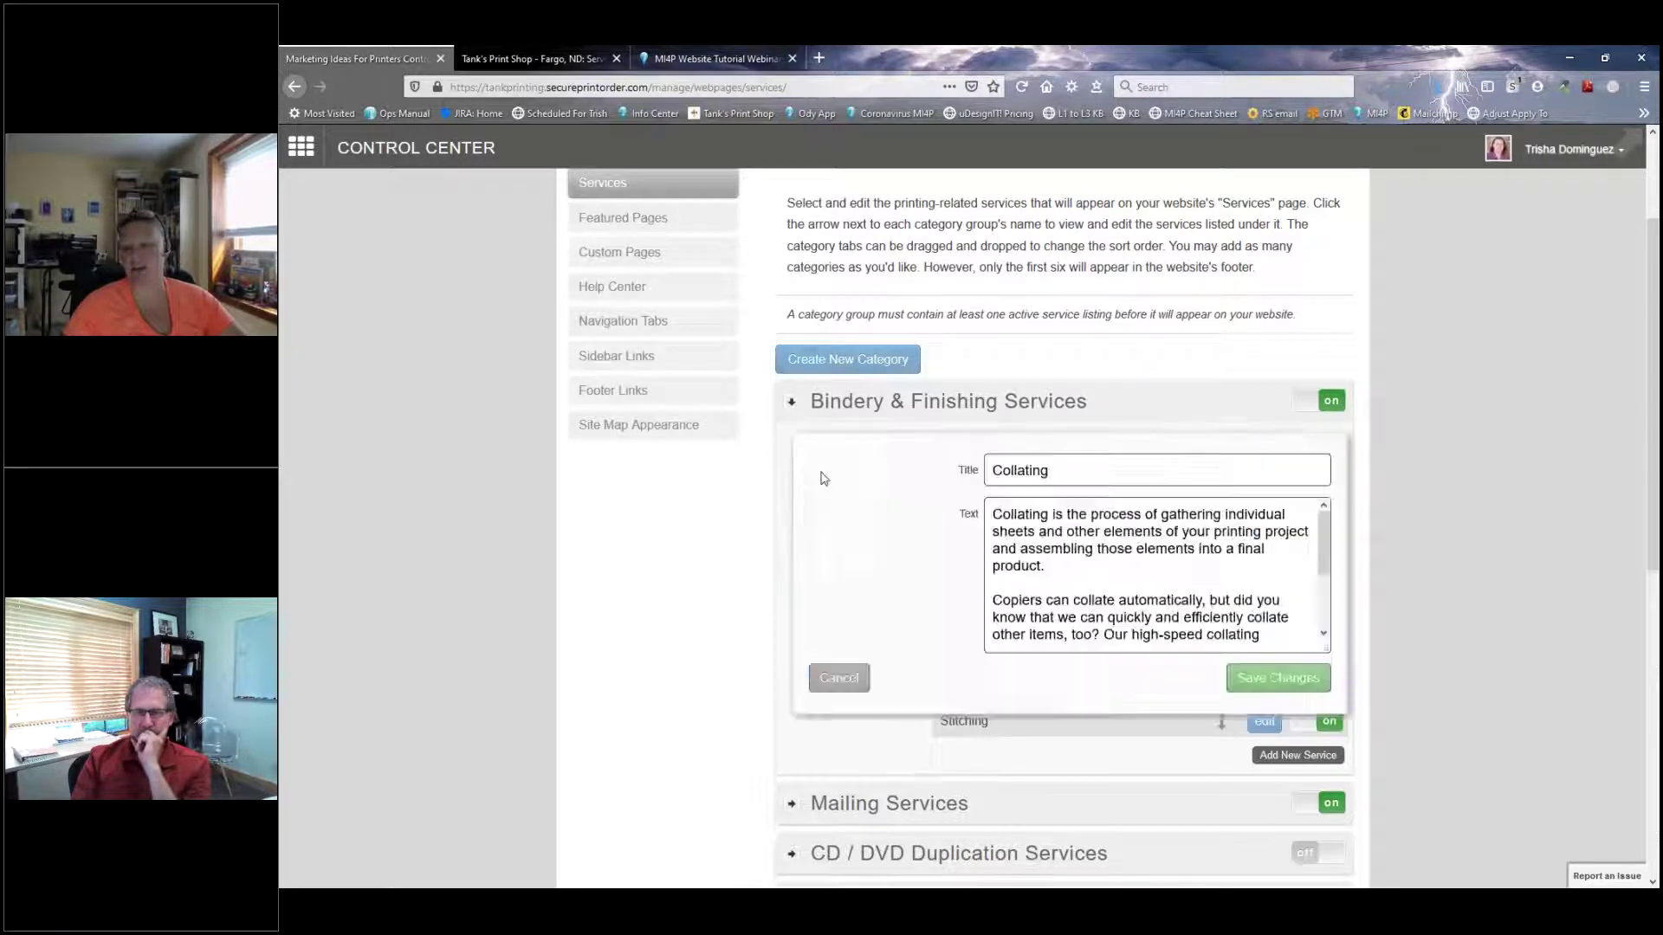
{"action": "left_click_drag", "start_coordinate": [1071, 469], "coordinate": [937, 468]}
{"action": "left_click", "coordinate": [1022, 469]}
{"action": "scroll", "coordinate": [1037, 543], "scroll_direction": "down", "scroll_amount": 3}
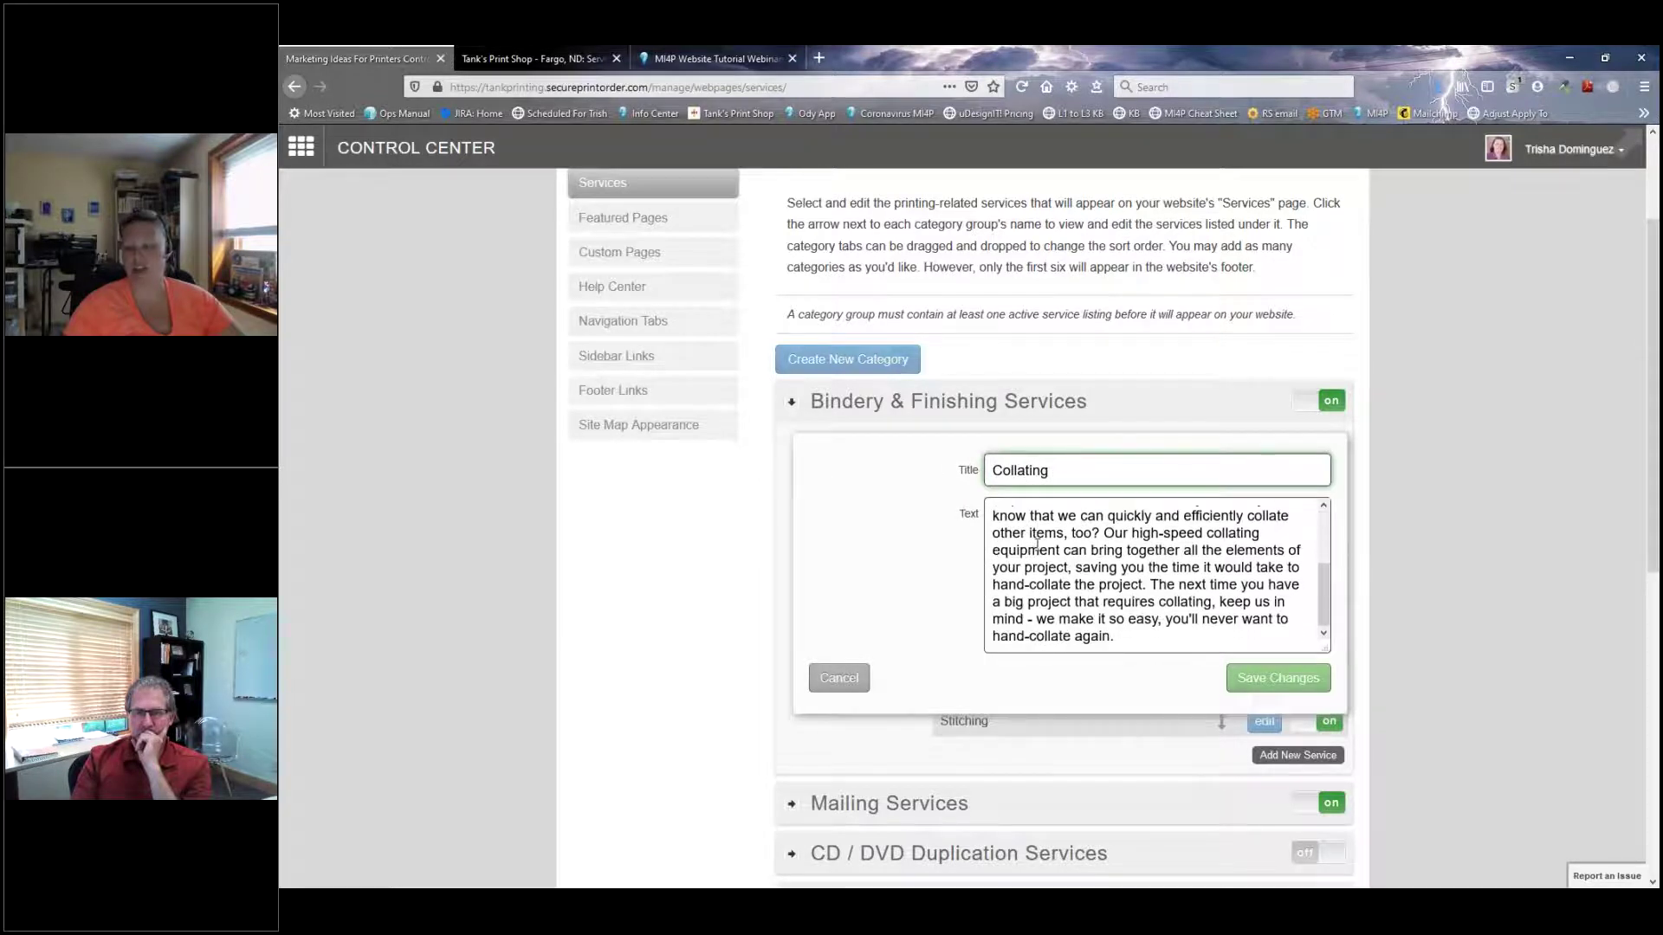
{"action": "scroll", "coordinate": [1037, 543], "scroll_direction": "up", "scroll_amount": 5}
{"action": "left_click", "coordinate": [839, 678]}
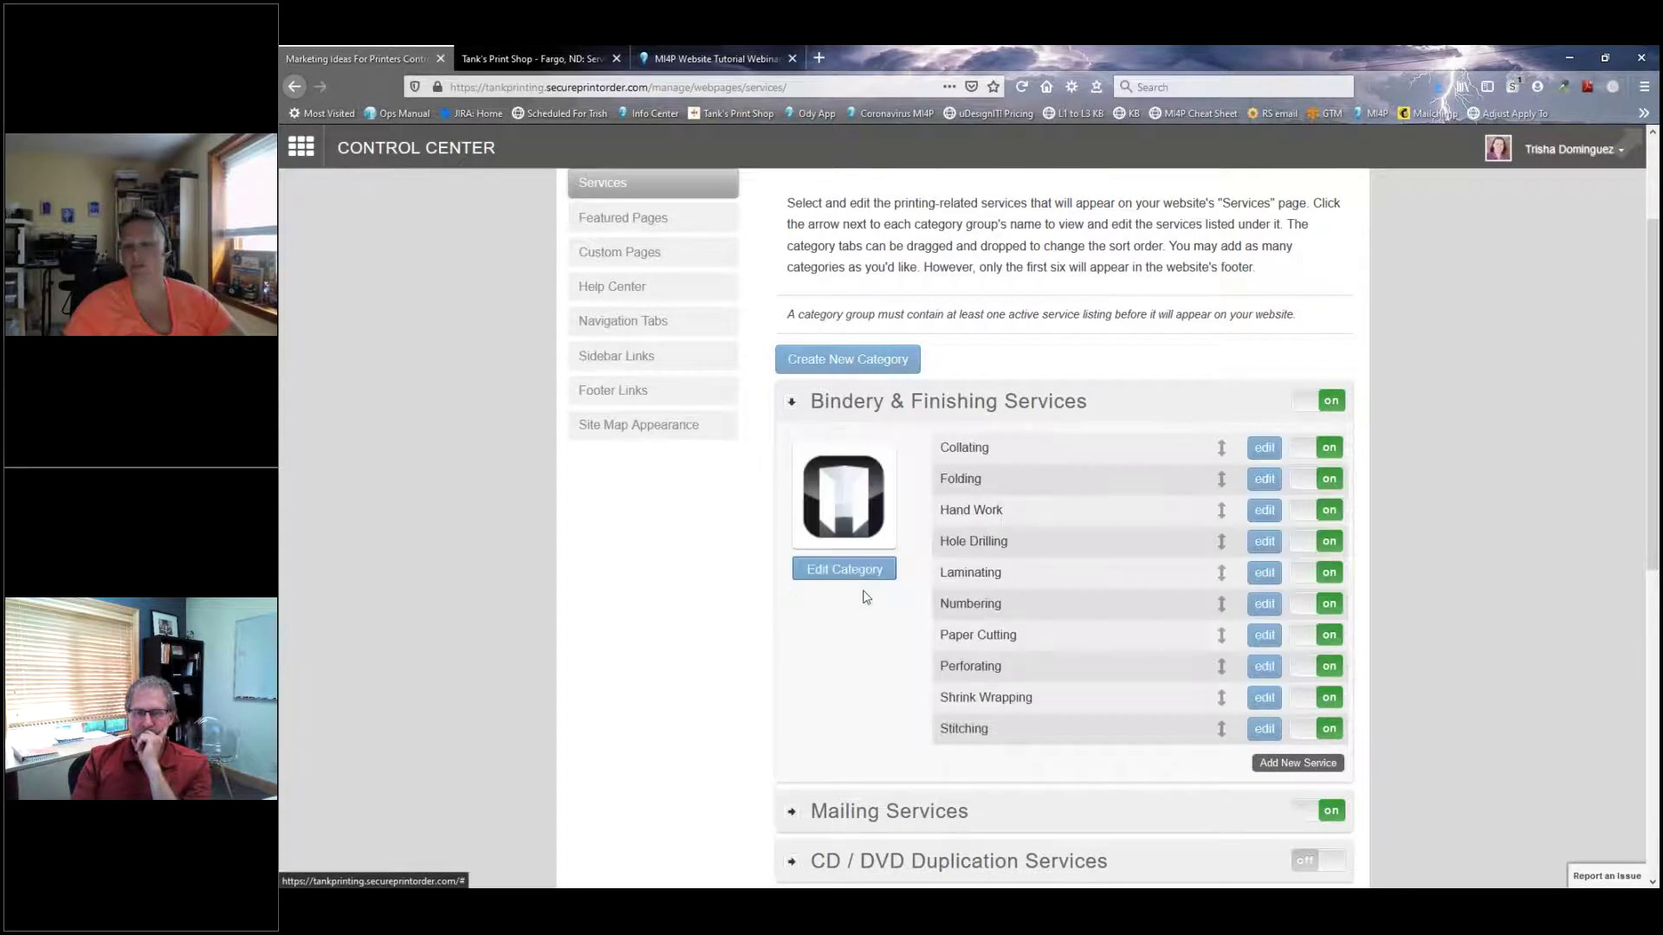
Step: View the blank new service form under Bindery & Finishing Services, cancel it and collapse the category
{"action": "left_click", "coordinate": [1292, 764]}
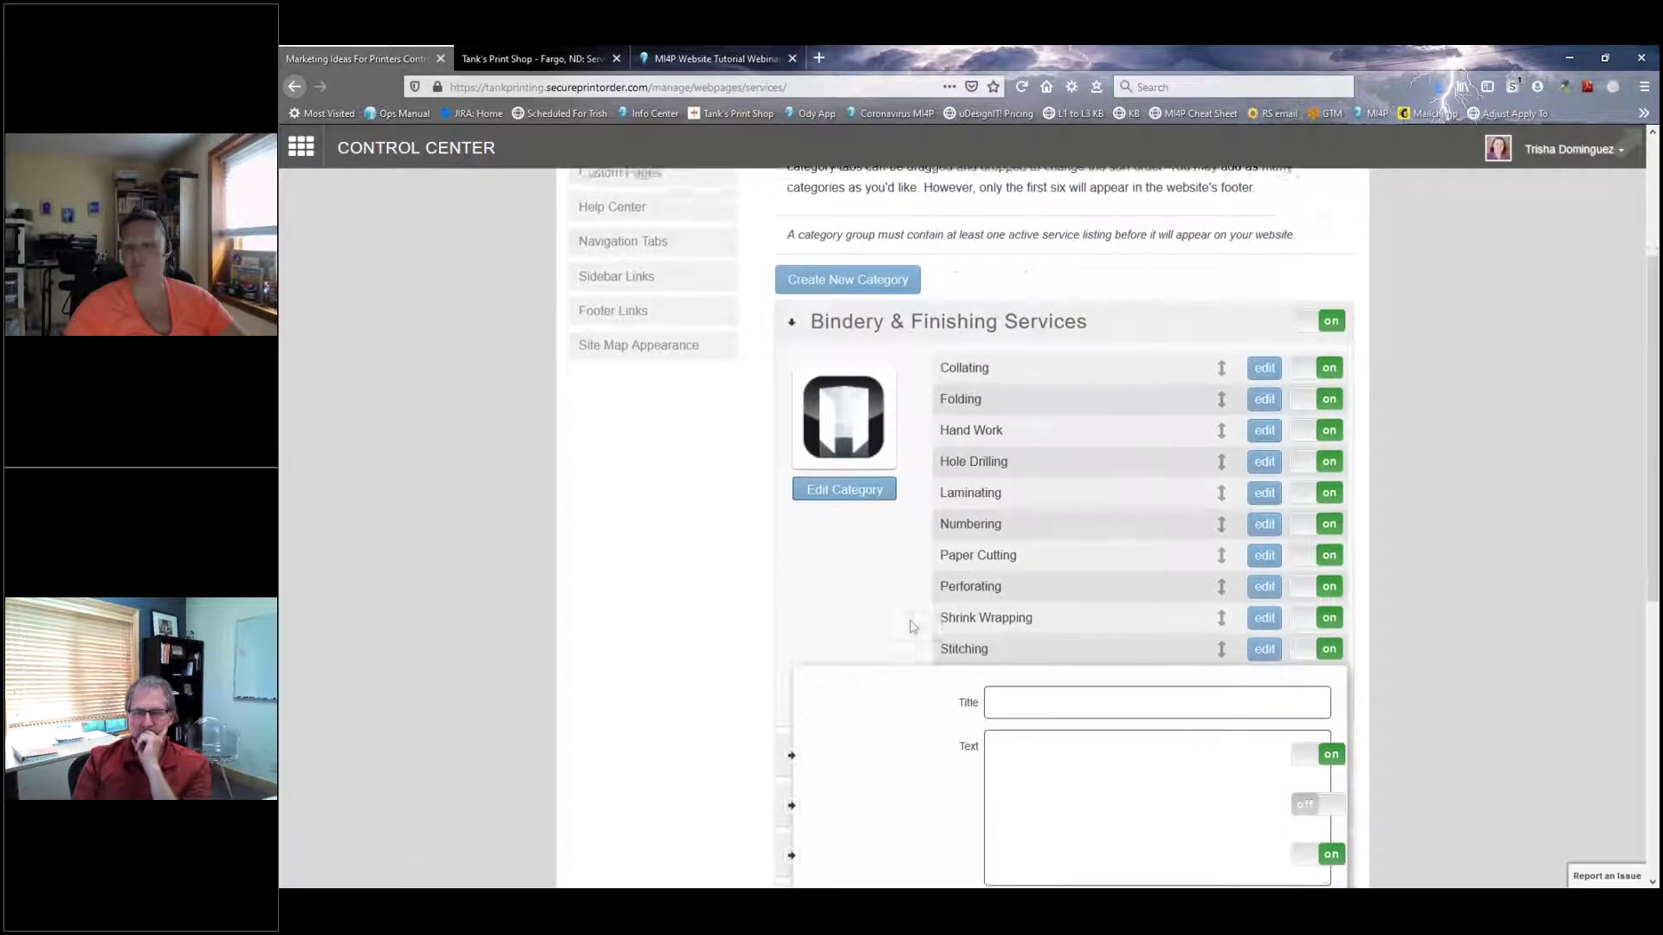
{"action": "left_click", "coordinate": [836, 594]}
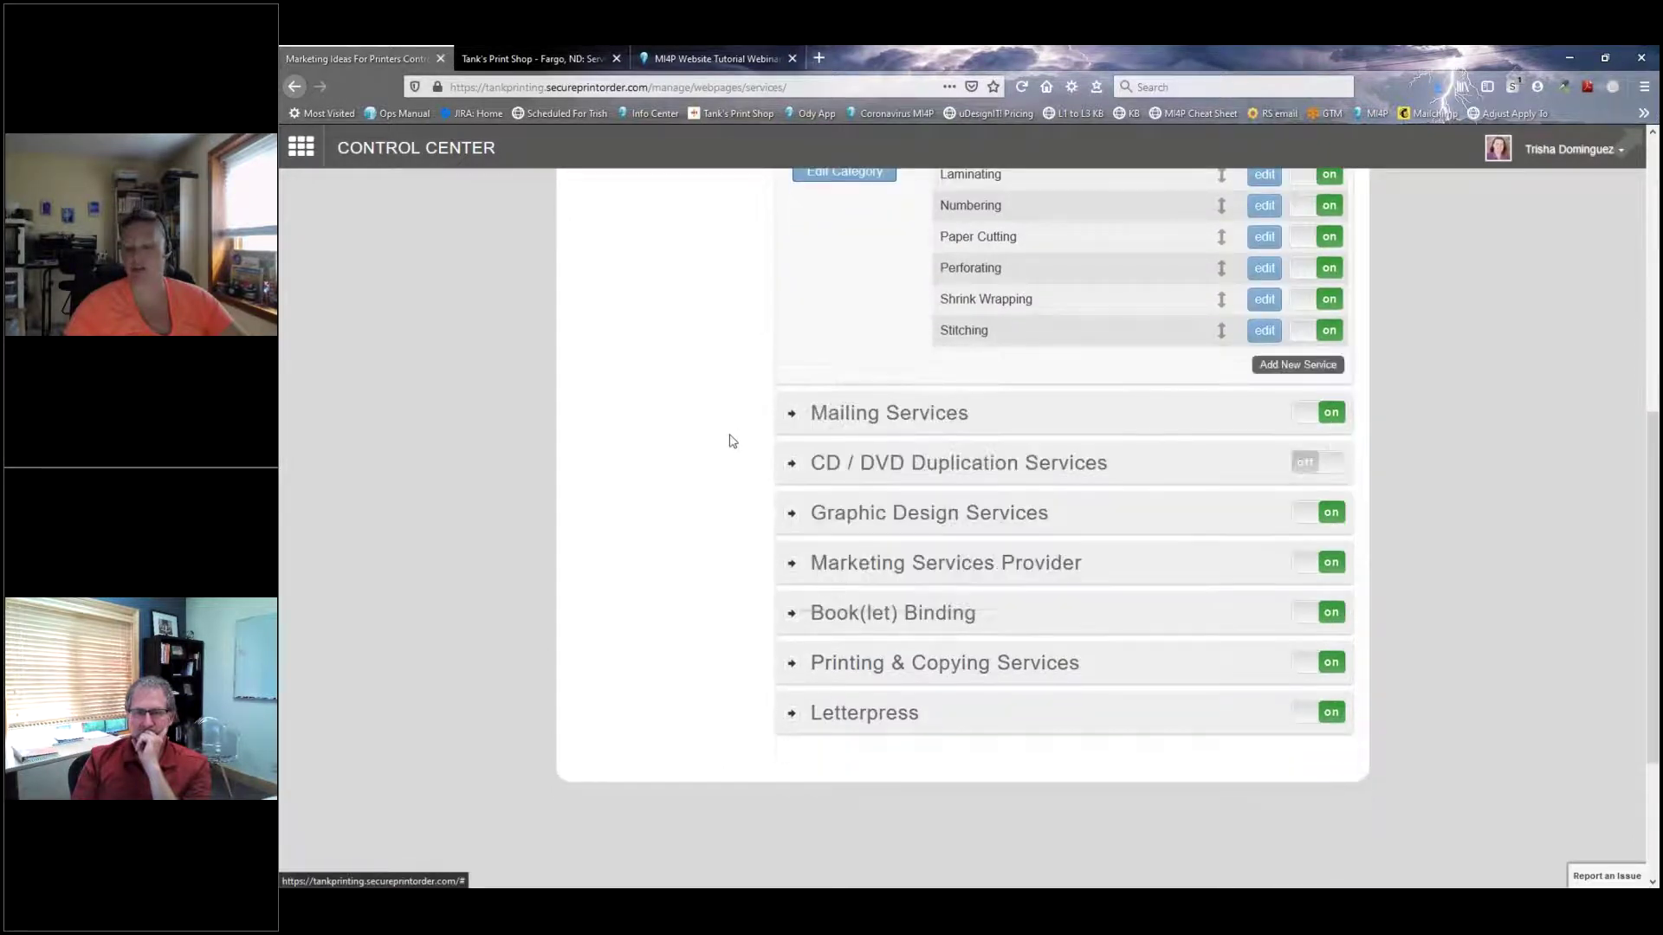
{"action": "scroll", "coordinate": [731, 442], "scroll_direction": "up", "scroll_amount": 4}
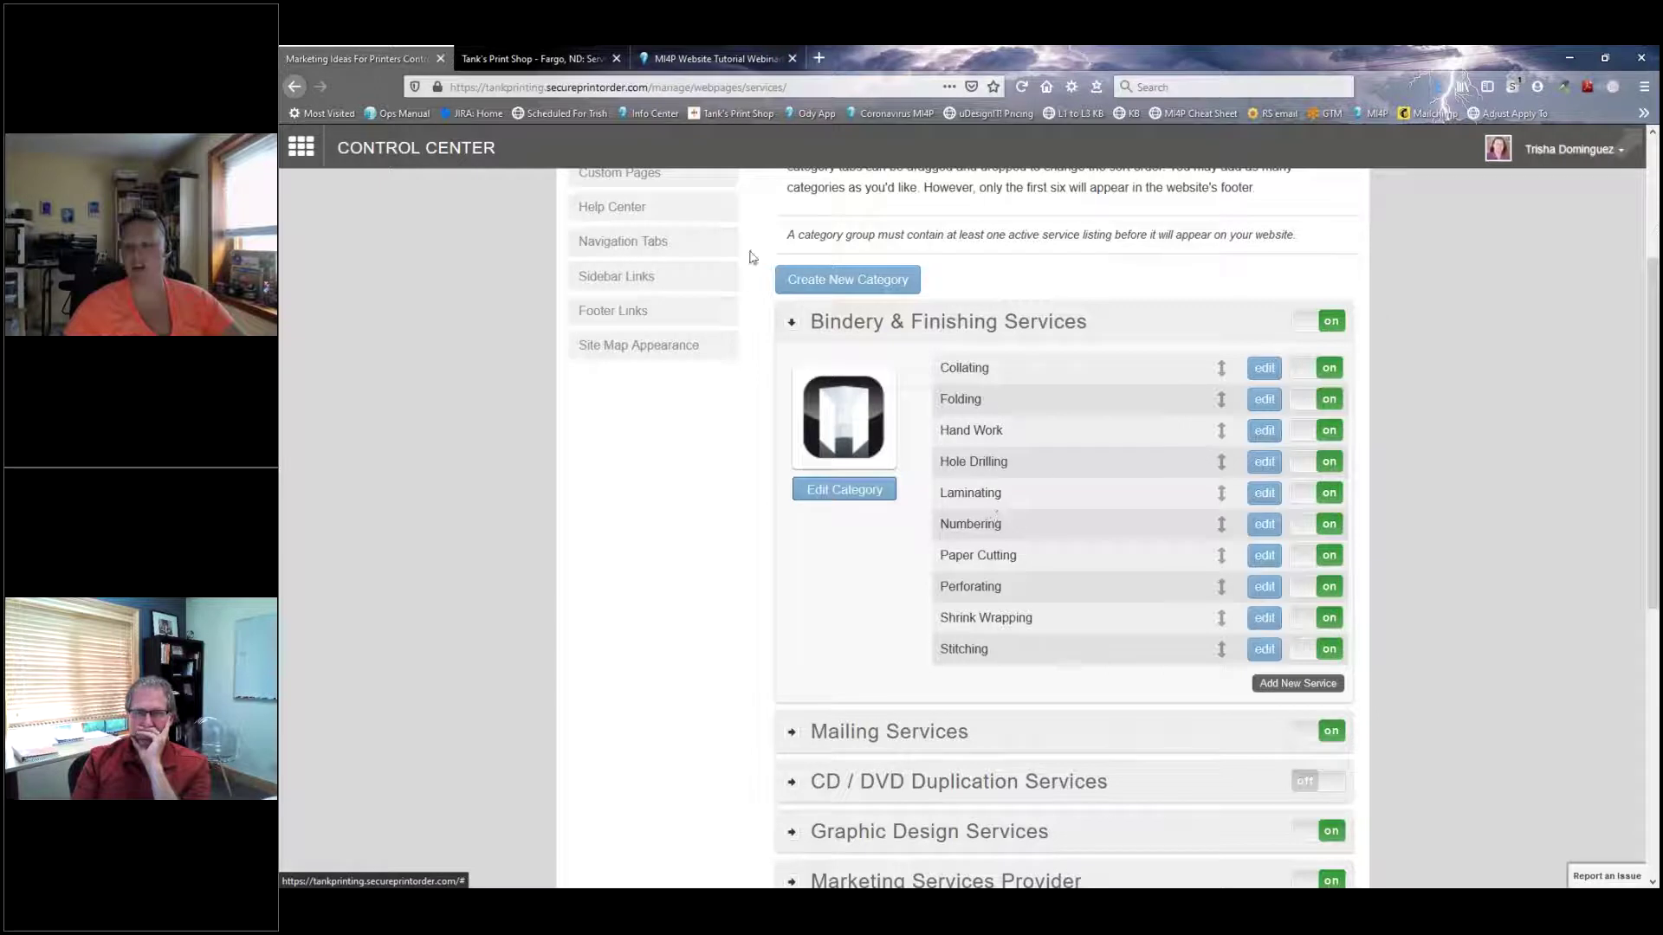
{"action": "left_click", "coordinate": [791, 322]}
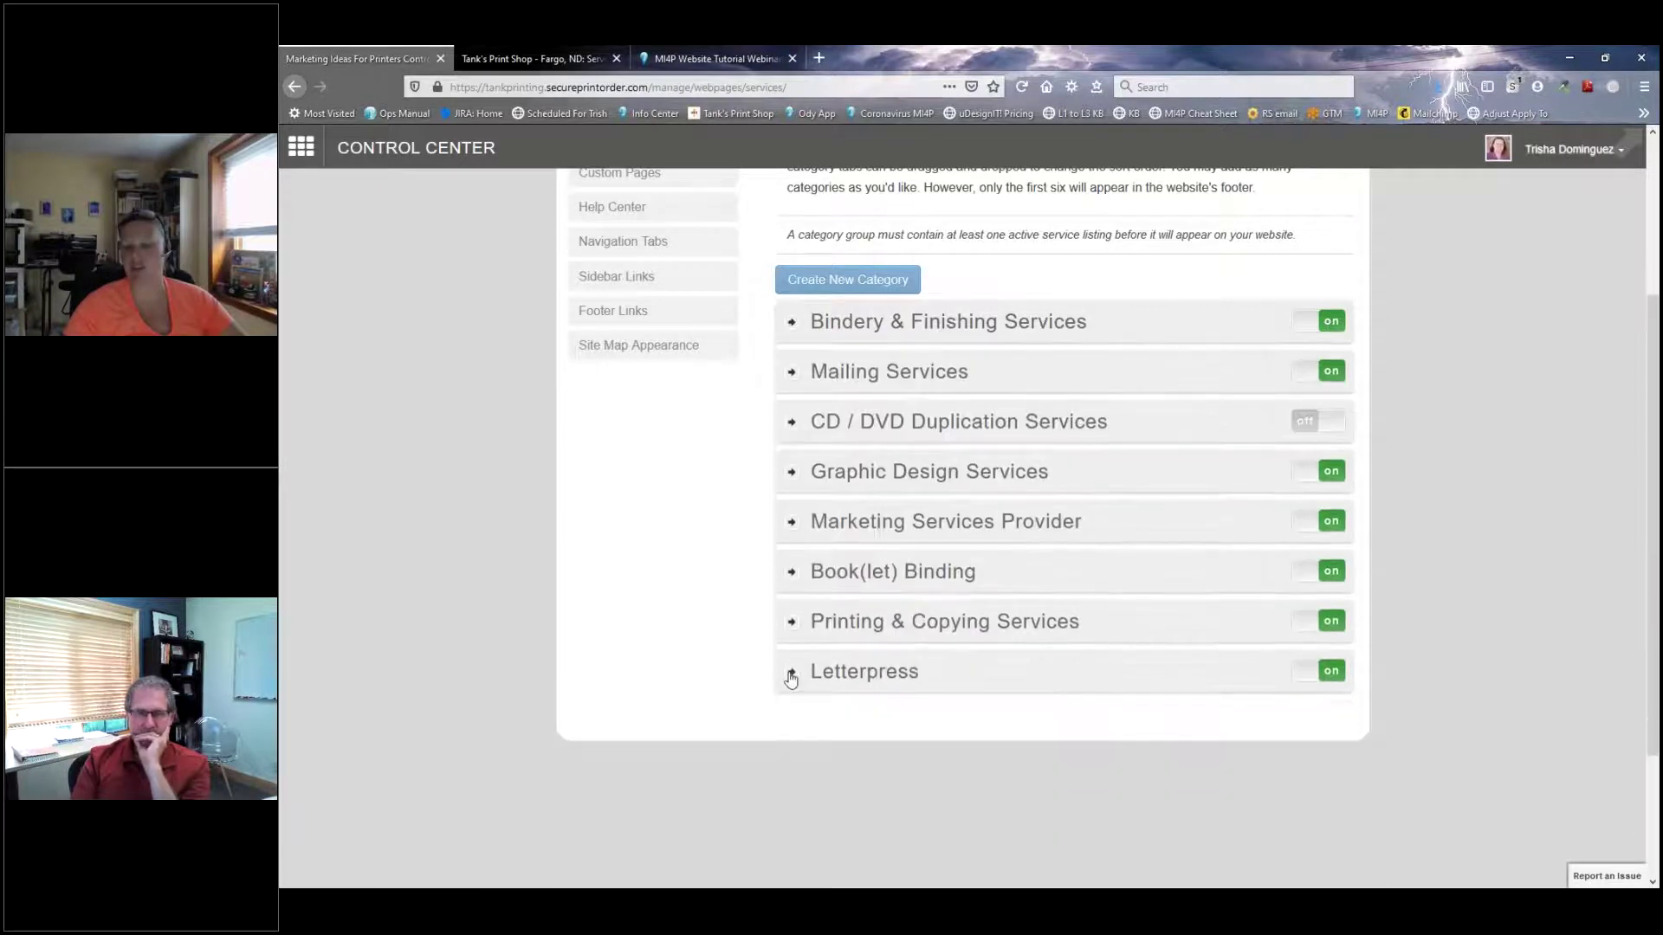
Step: Add a new service to the Letterpress category with the title Test and the text Test
{"action": "left_click", "coordinate": [791, 672]}
{"action": "scroll", "coordinate": [703, 504], "scroll_direction": "down", "scroll_amount": 5}
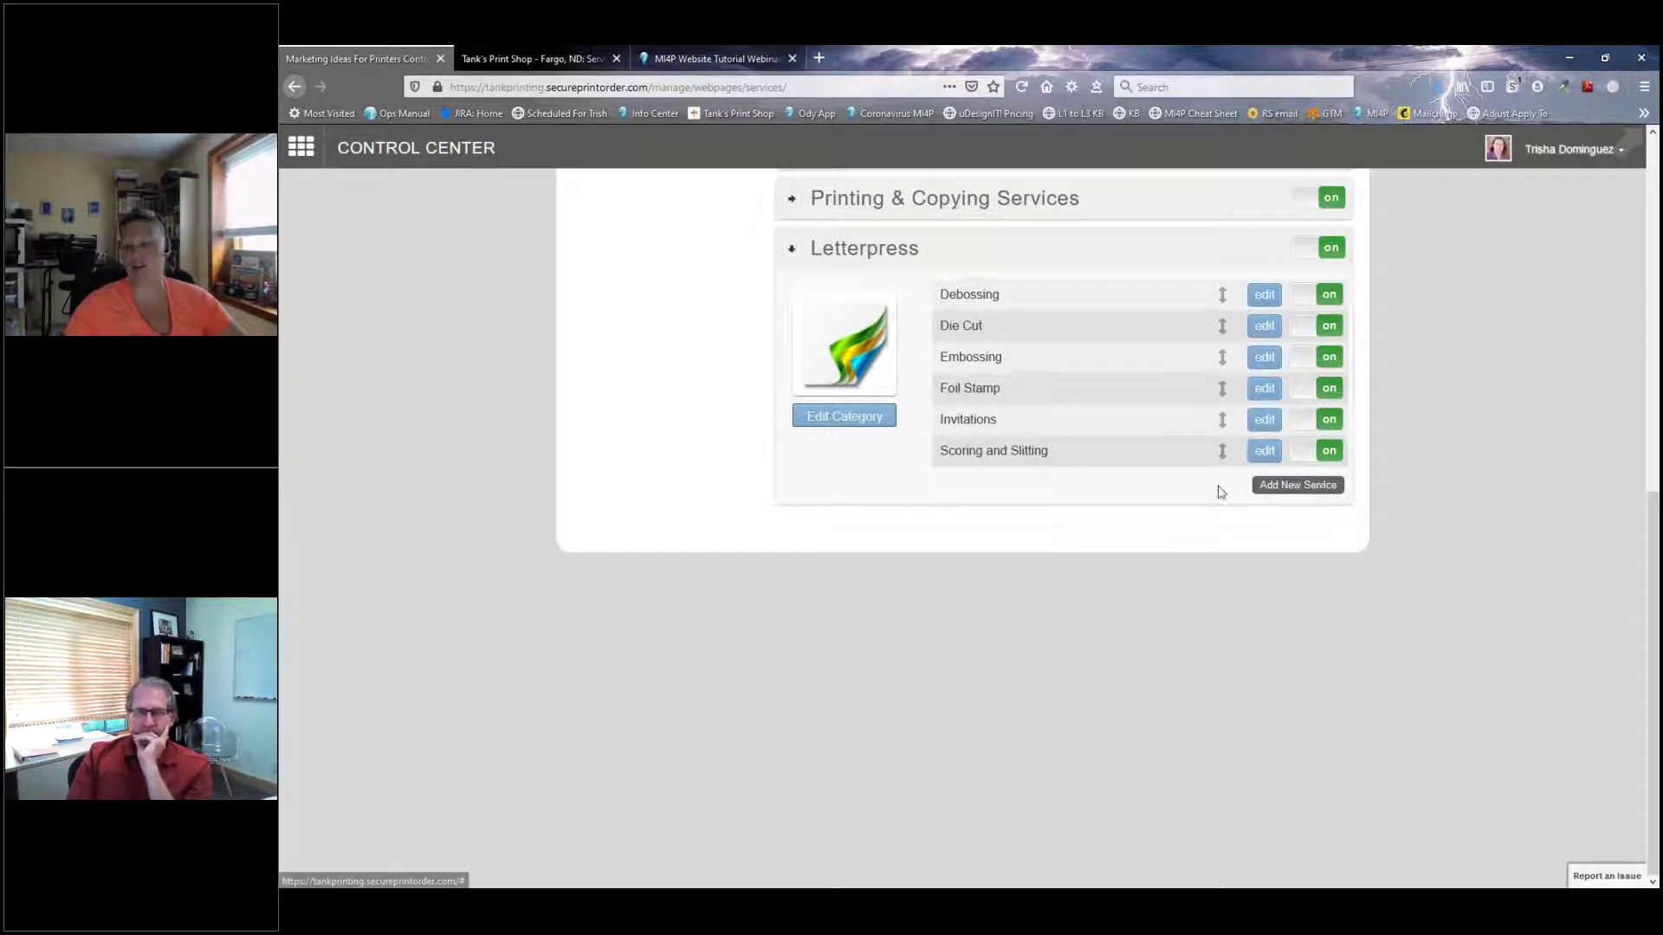
{"action": "left_click", "coordinate": [1286, 487]}
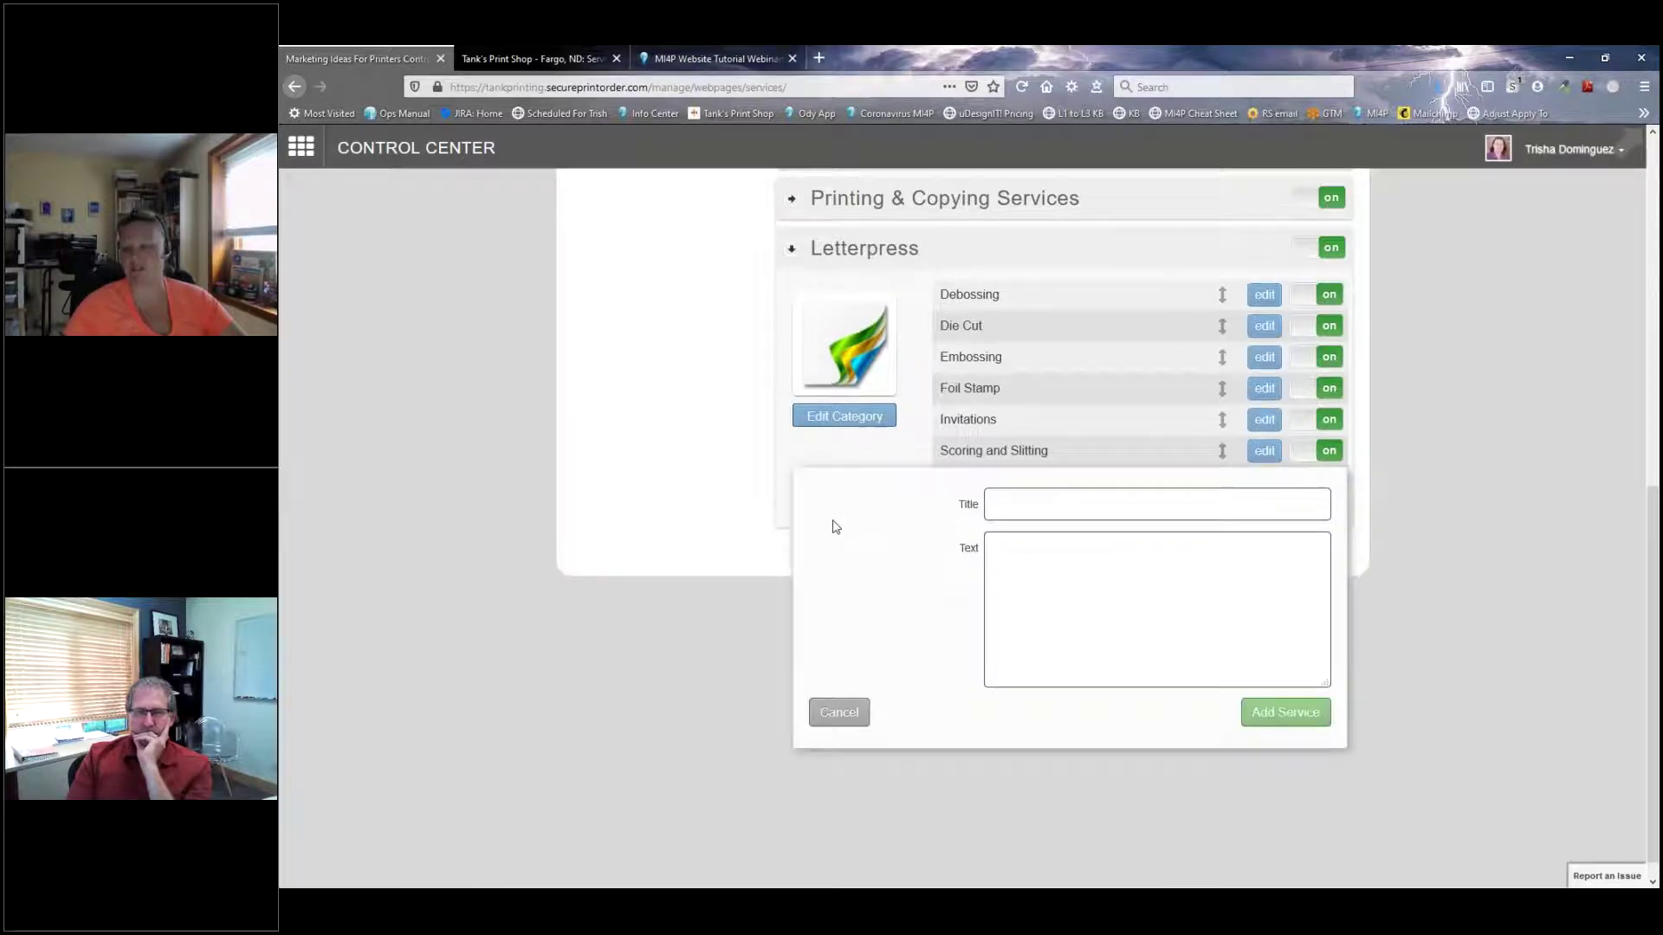
{"action": "left_click", "coordinate": [1019, 508]}
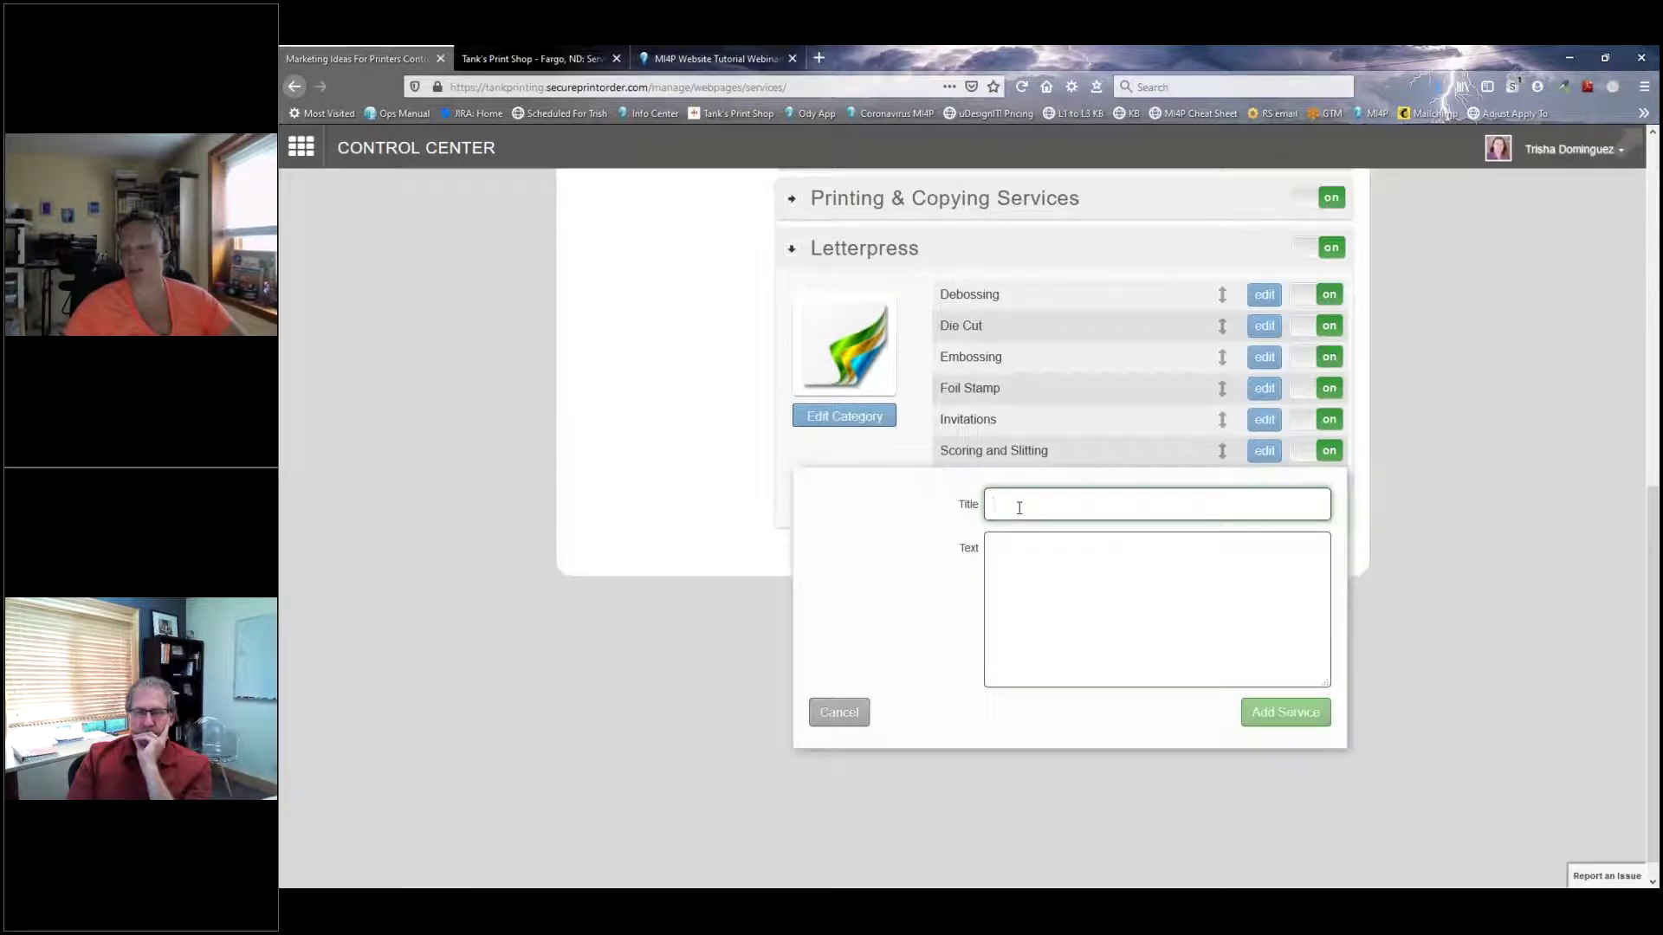
{"action": "type", "text": "Test"}
{"action": "key", "text": "Tab"}
{"action": "type", "text": "Test"}
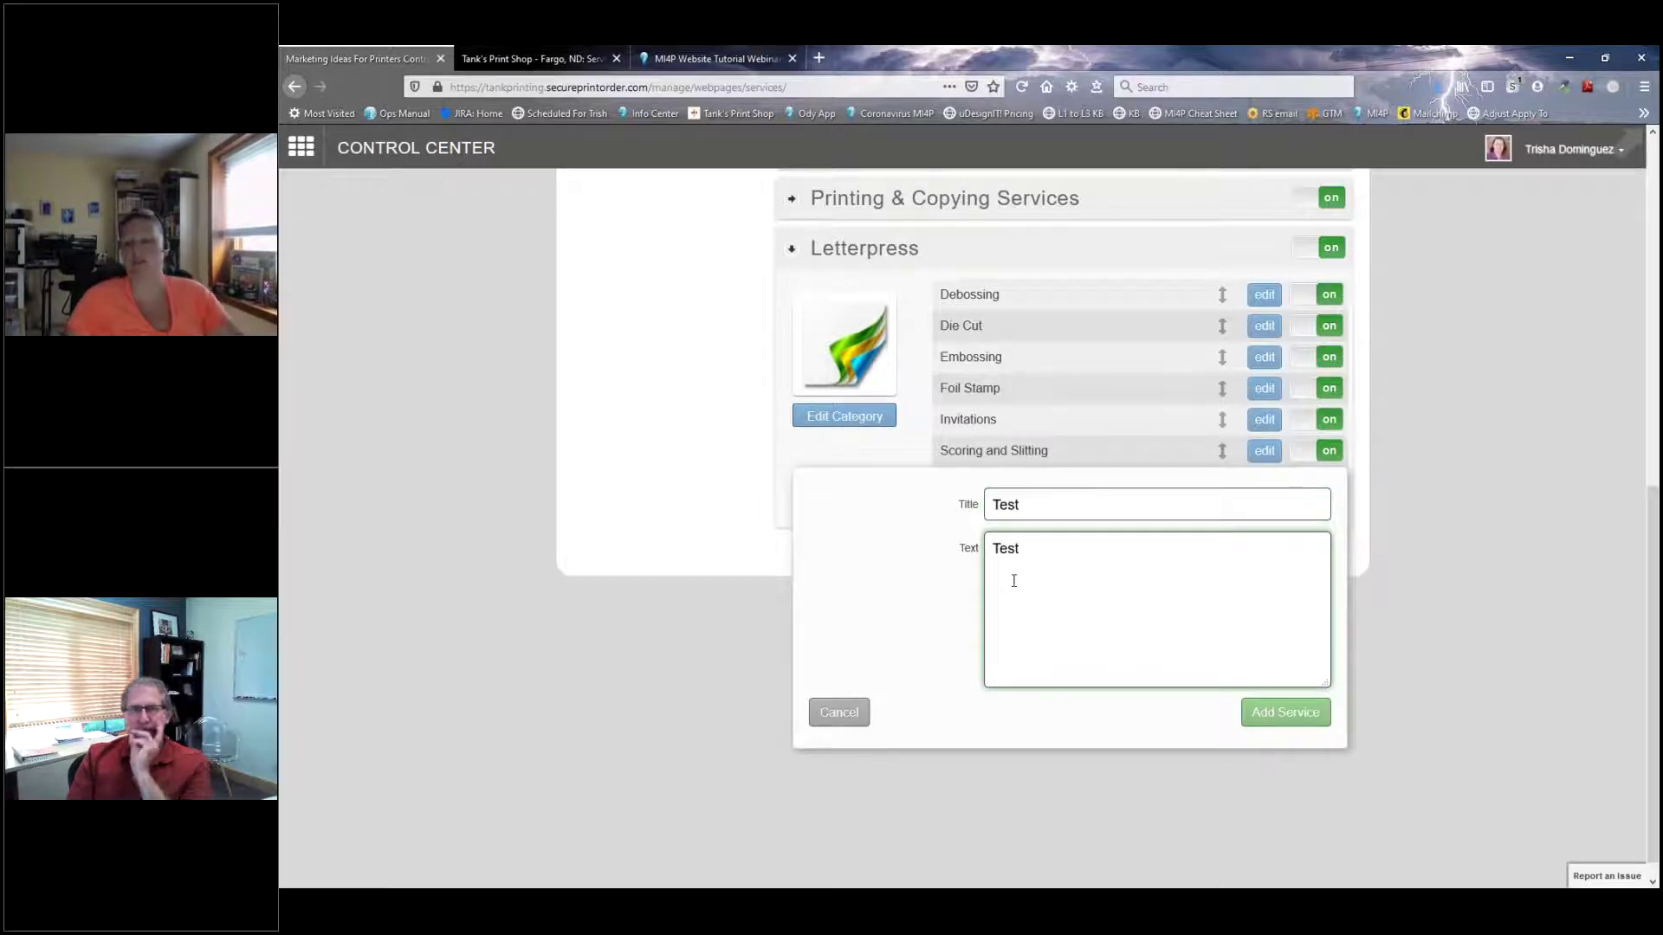
{"action": "left_click", "coordinate": [1263, 717]}
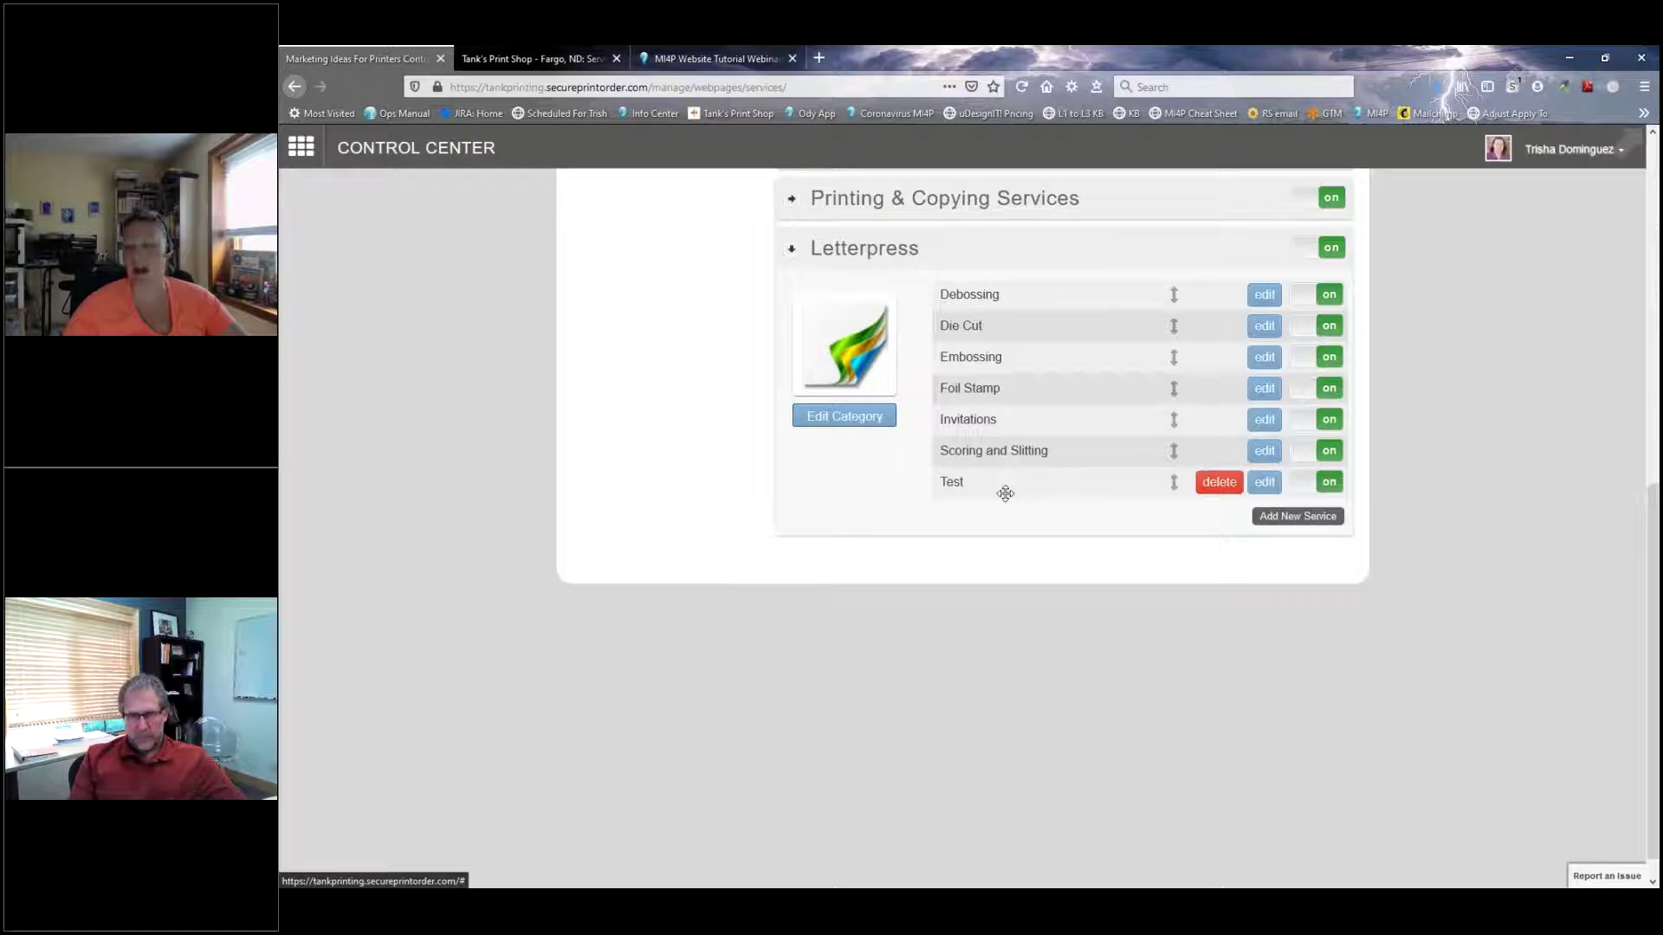
Step: Move the Test service to the top of the Letterpress list, and view its deletion prompt without deleting the service
{"action": "left_click_drag", "start_coordinate": [960, 482], "coordinate": [961, 292]}
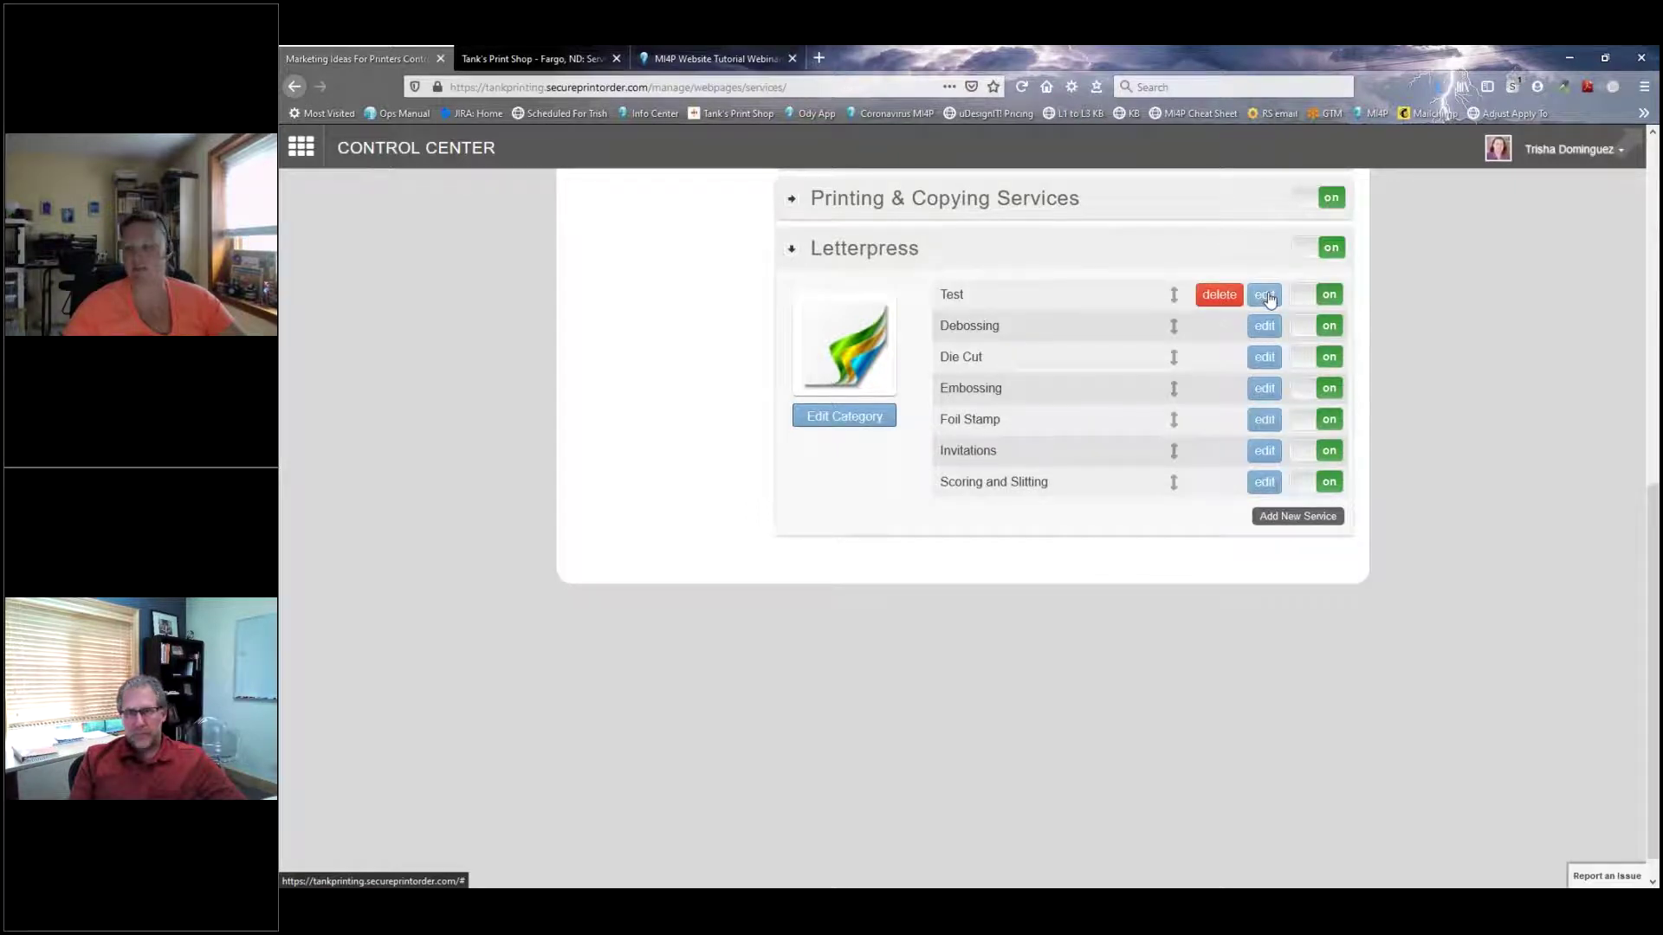
{"action": "left_click", "coordinate": [1211, 302]}
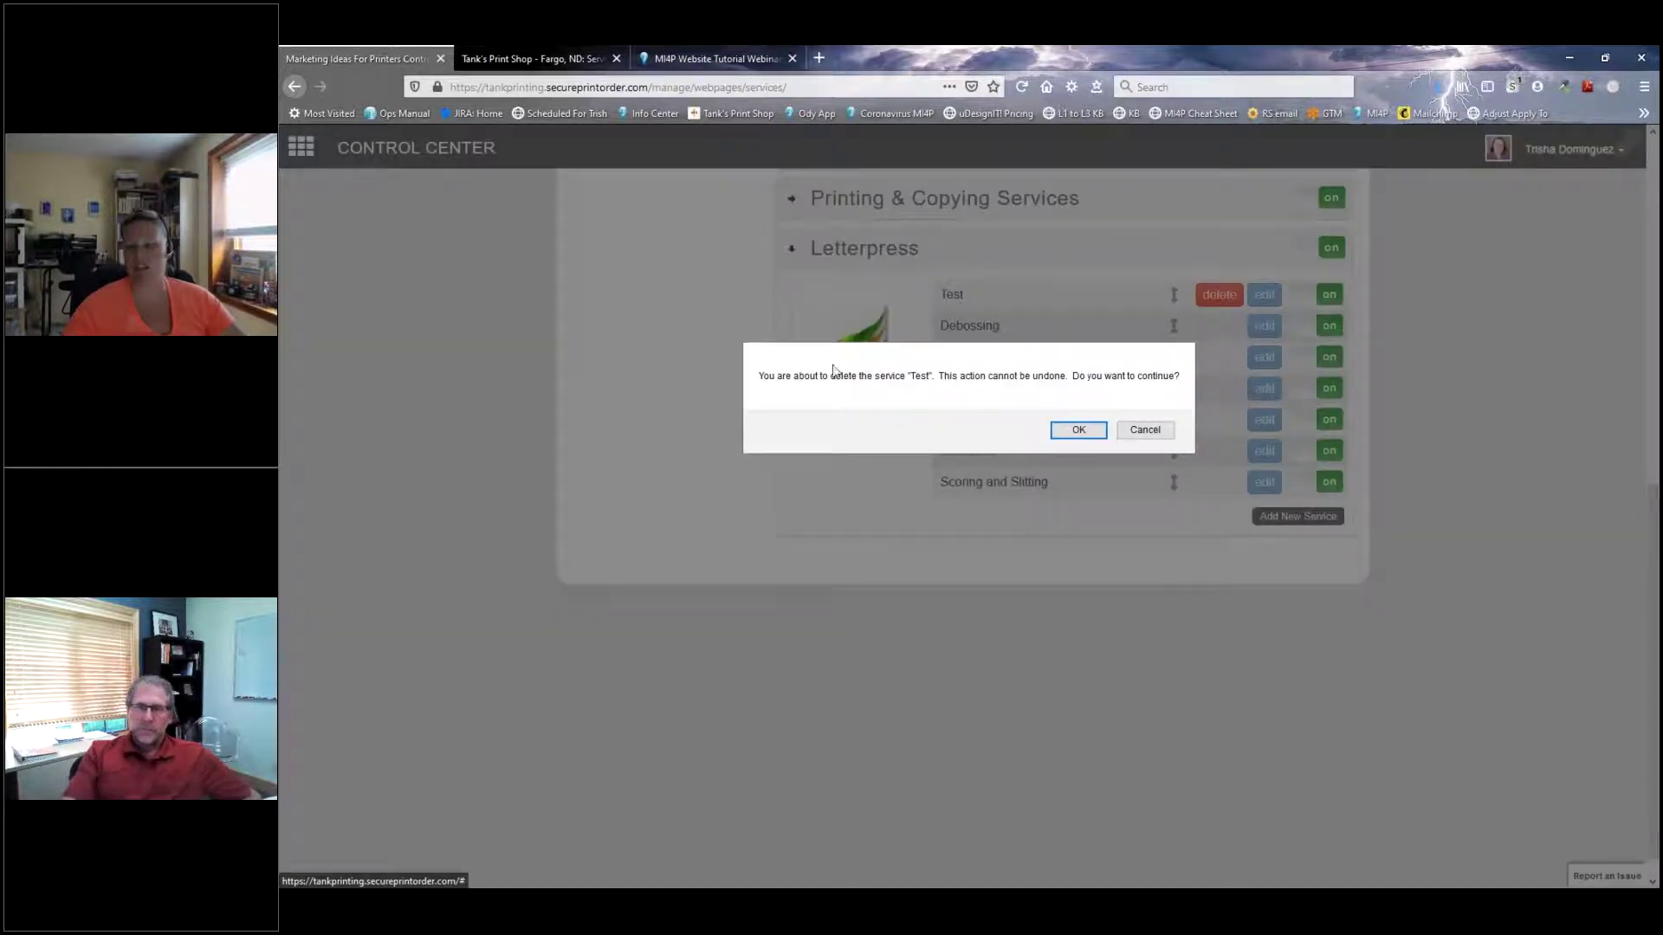
{"action": "left_click_drag", "start_coordinate": [820, 379], "coordinate": [987, 378]}
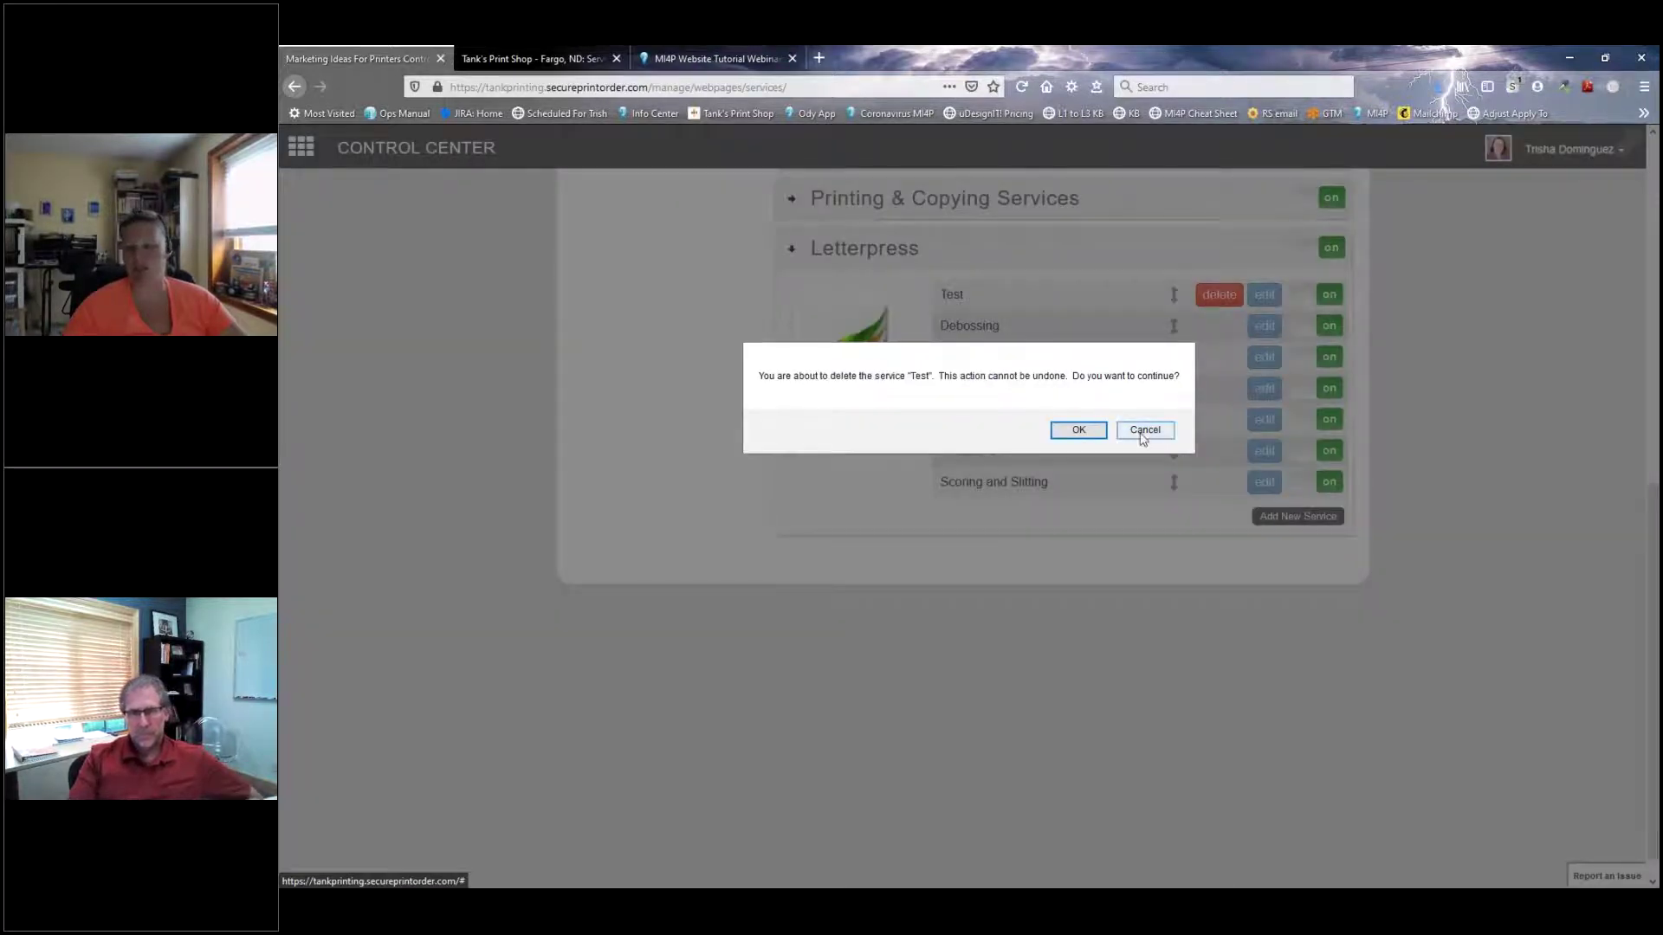
{"action": "left_click", "coordinate": [1144, 429]}
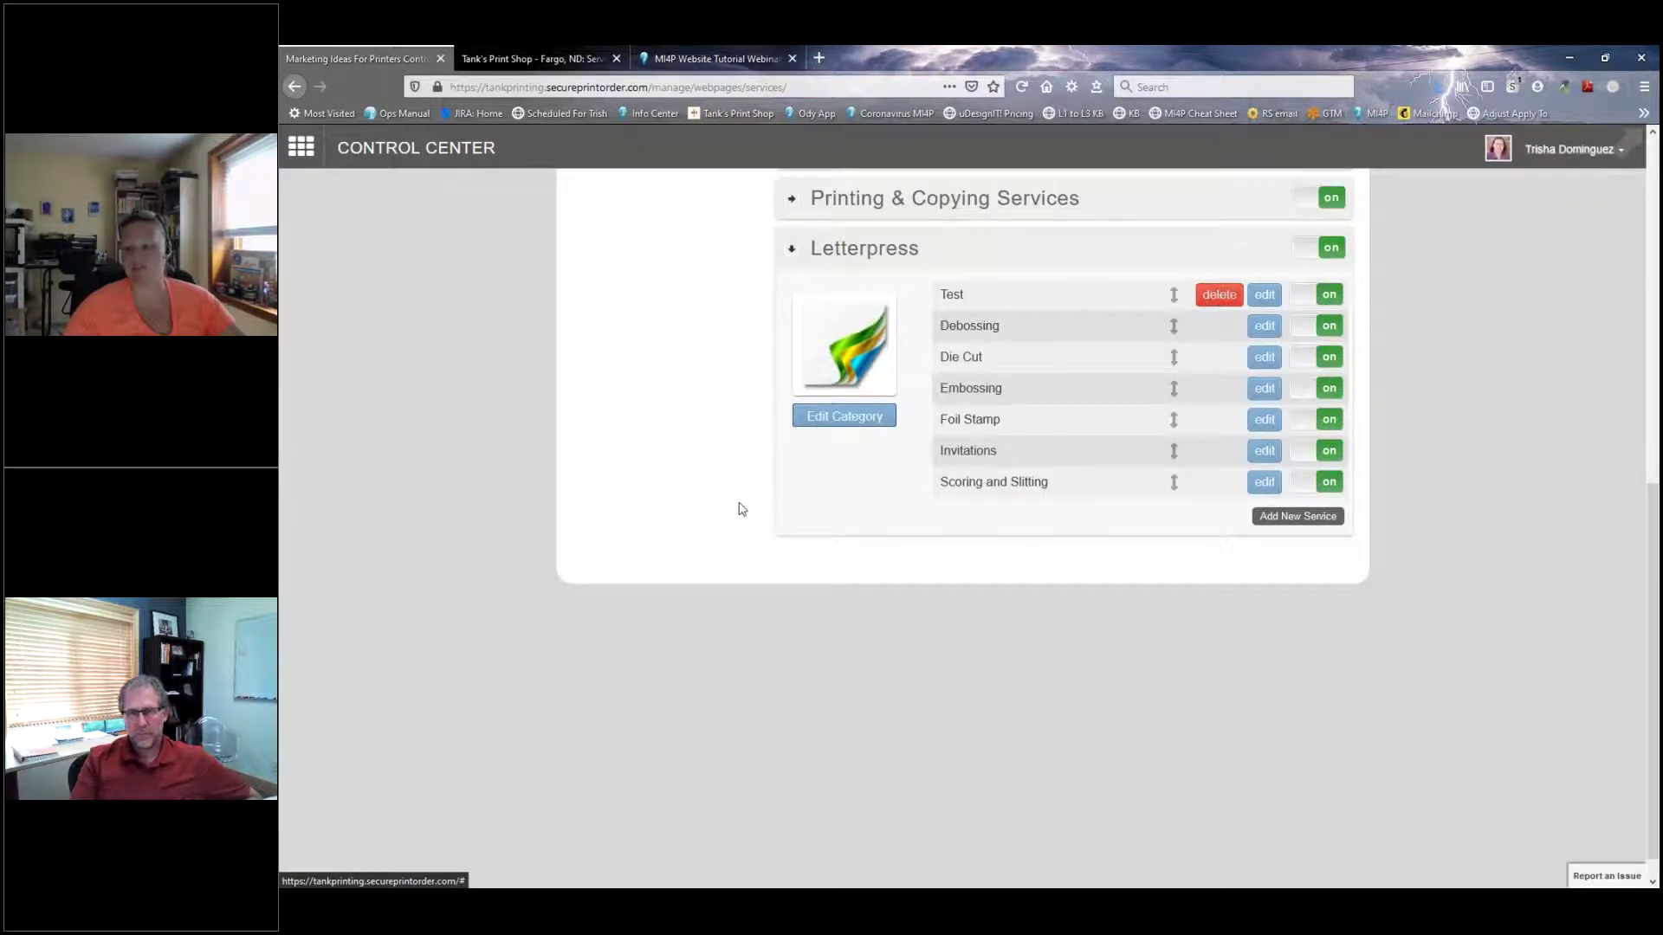
Step: Collapse Letterpress and examine the services listed under Bindery & Finishing Services and CD / DVD Duplication Services
{"action": "scroll", "coordinate": [650, 502], "scroll_direction": "up", "scroll_amount": 5}
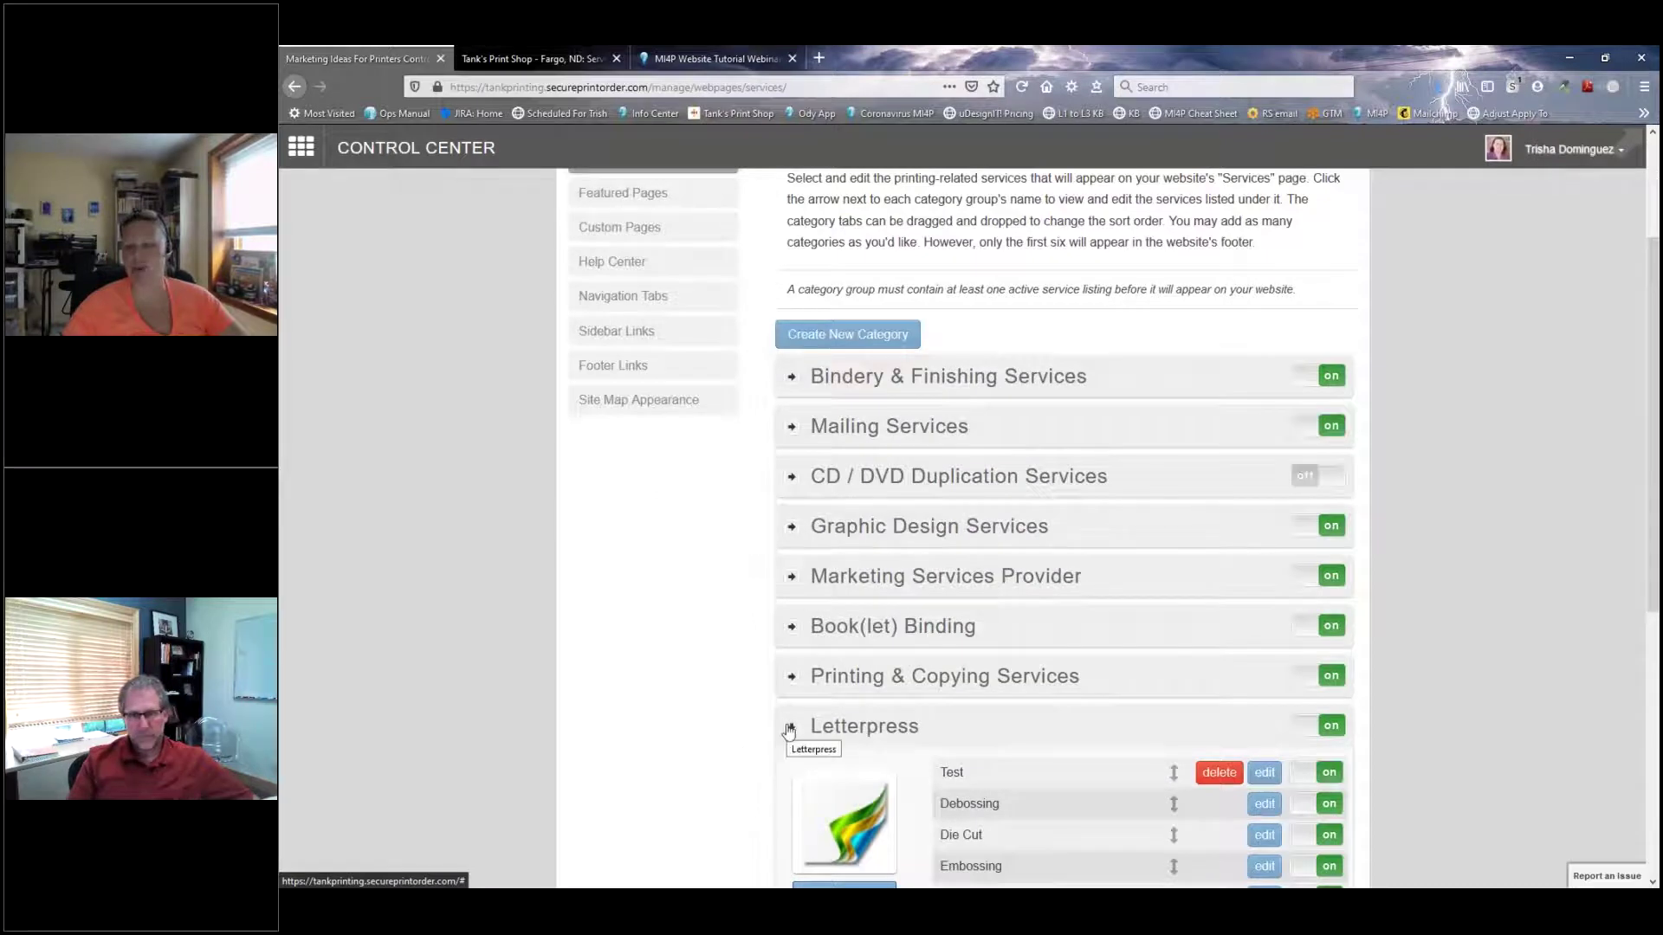
{"action": "left_click", "coordinate": [789, 729]}
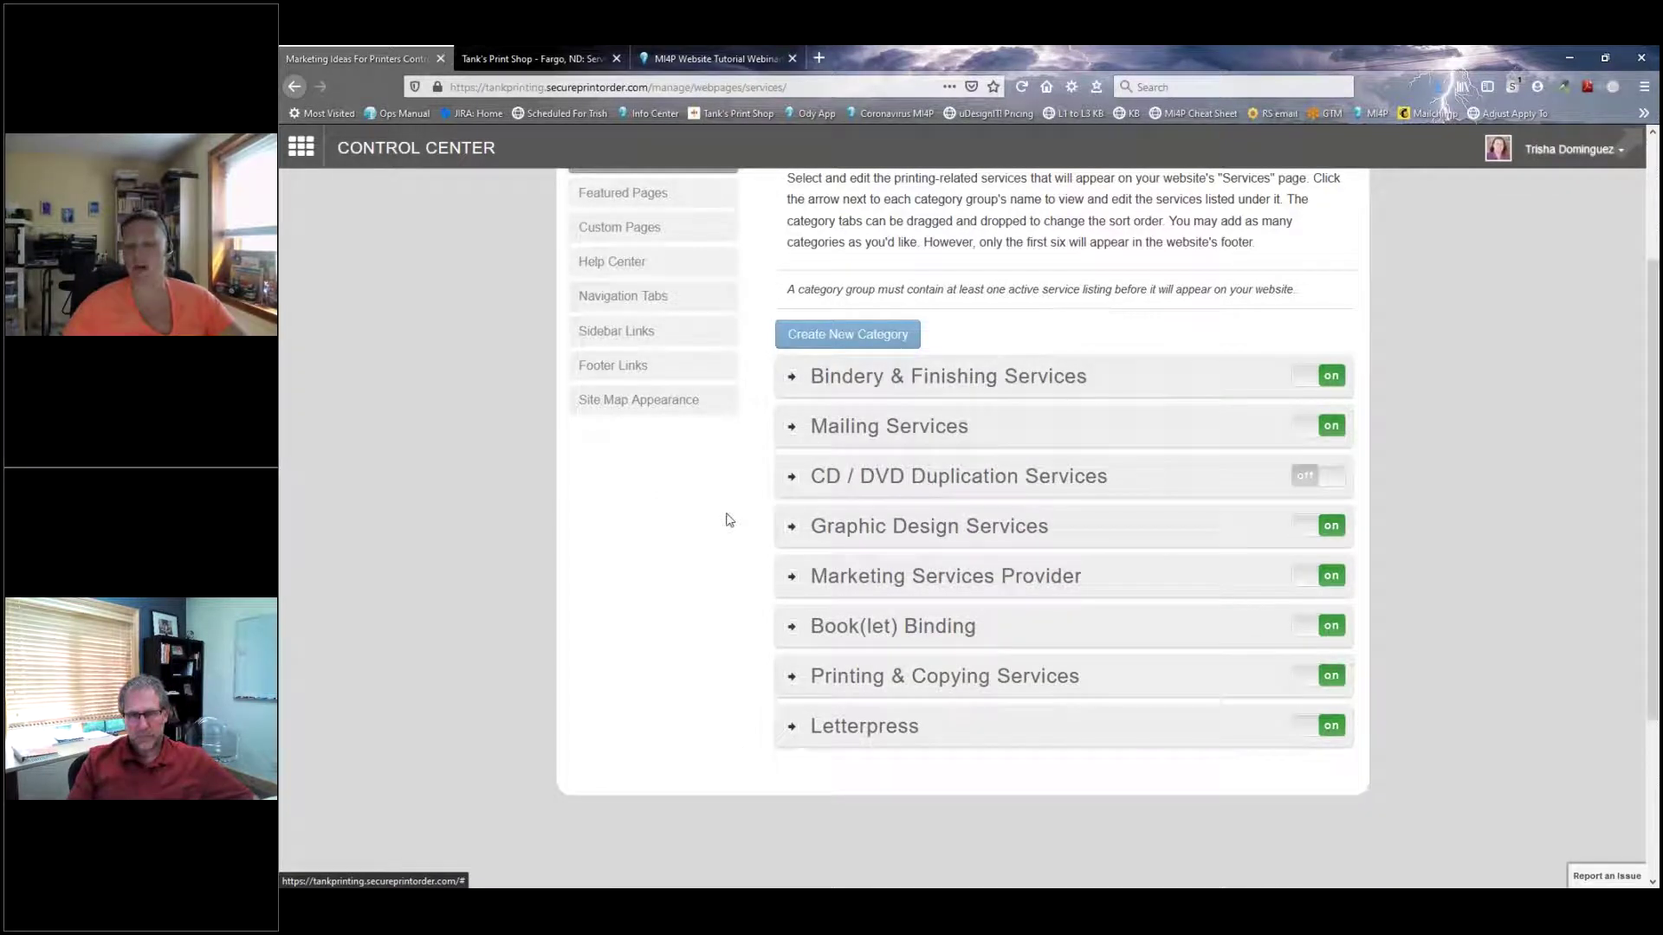
{"action": "left_click", "coordinate": [792, 377]}
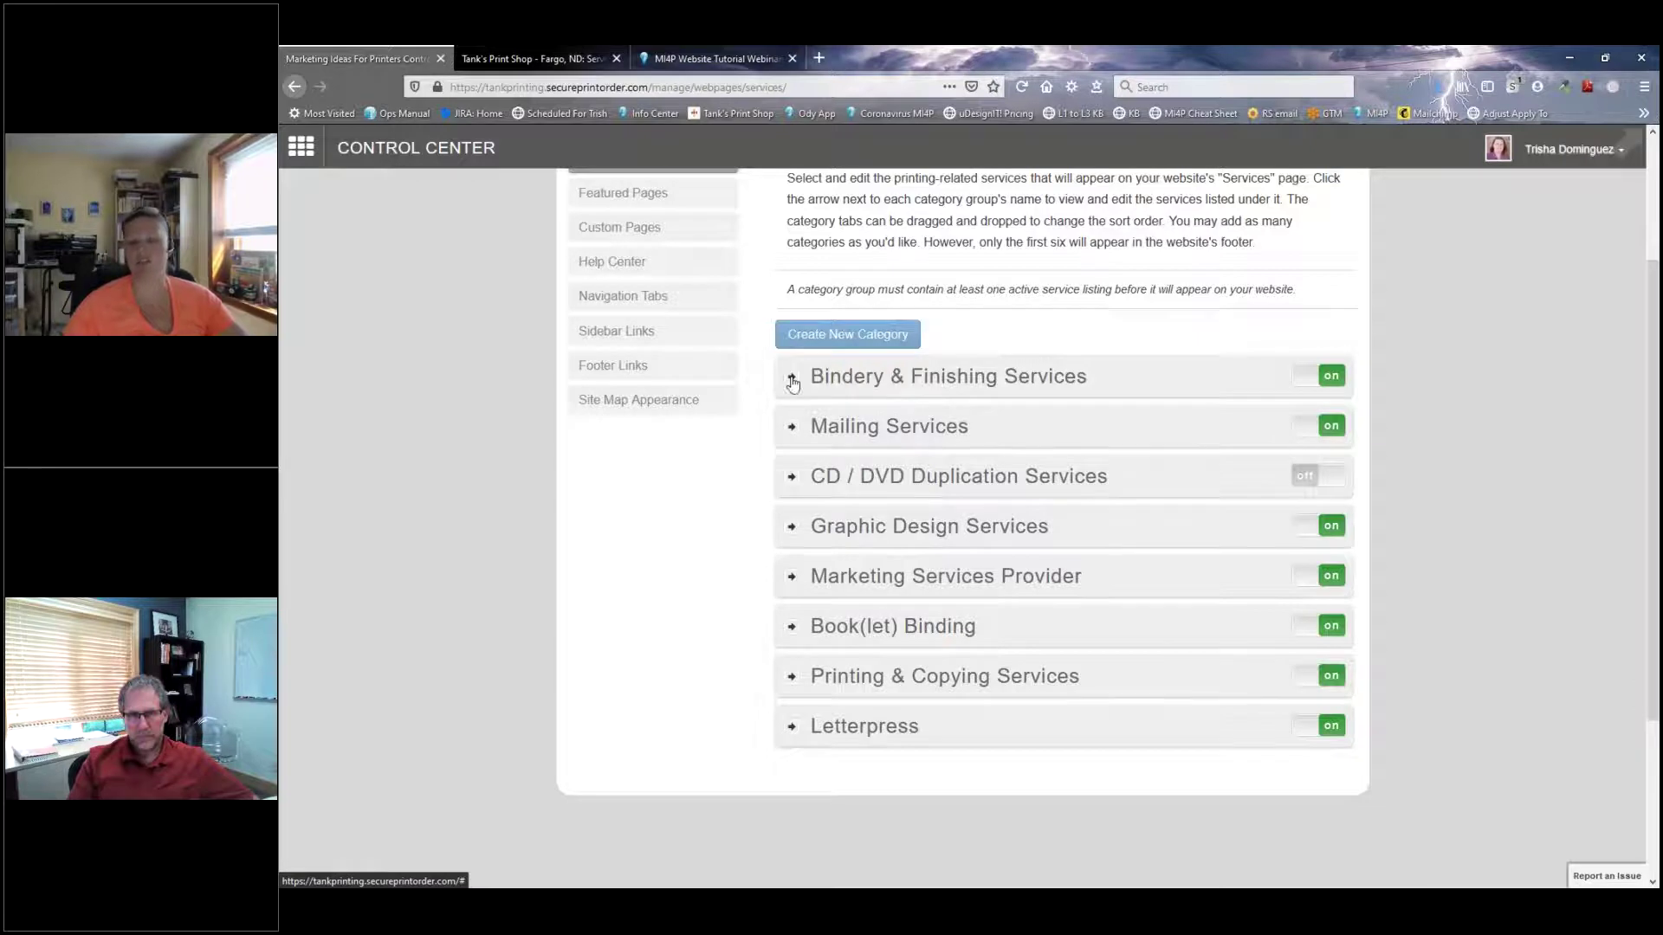
{"action": "scroll", "coordinate": [623, 542], "scroll_direction": "down", "scroll_amount": 3}
{"action": "scroll", "coordinate": [625, 540], "scroll_direction": "up", "scroll_amount": 1}
{"action": "scroll", "coordinate": [625, 541], "scroll_direction": "up", "scroll_amount": 1}
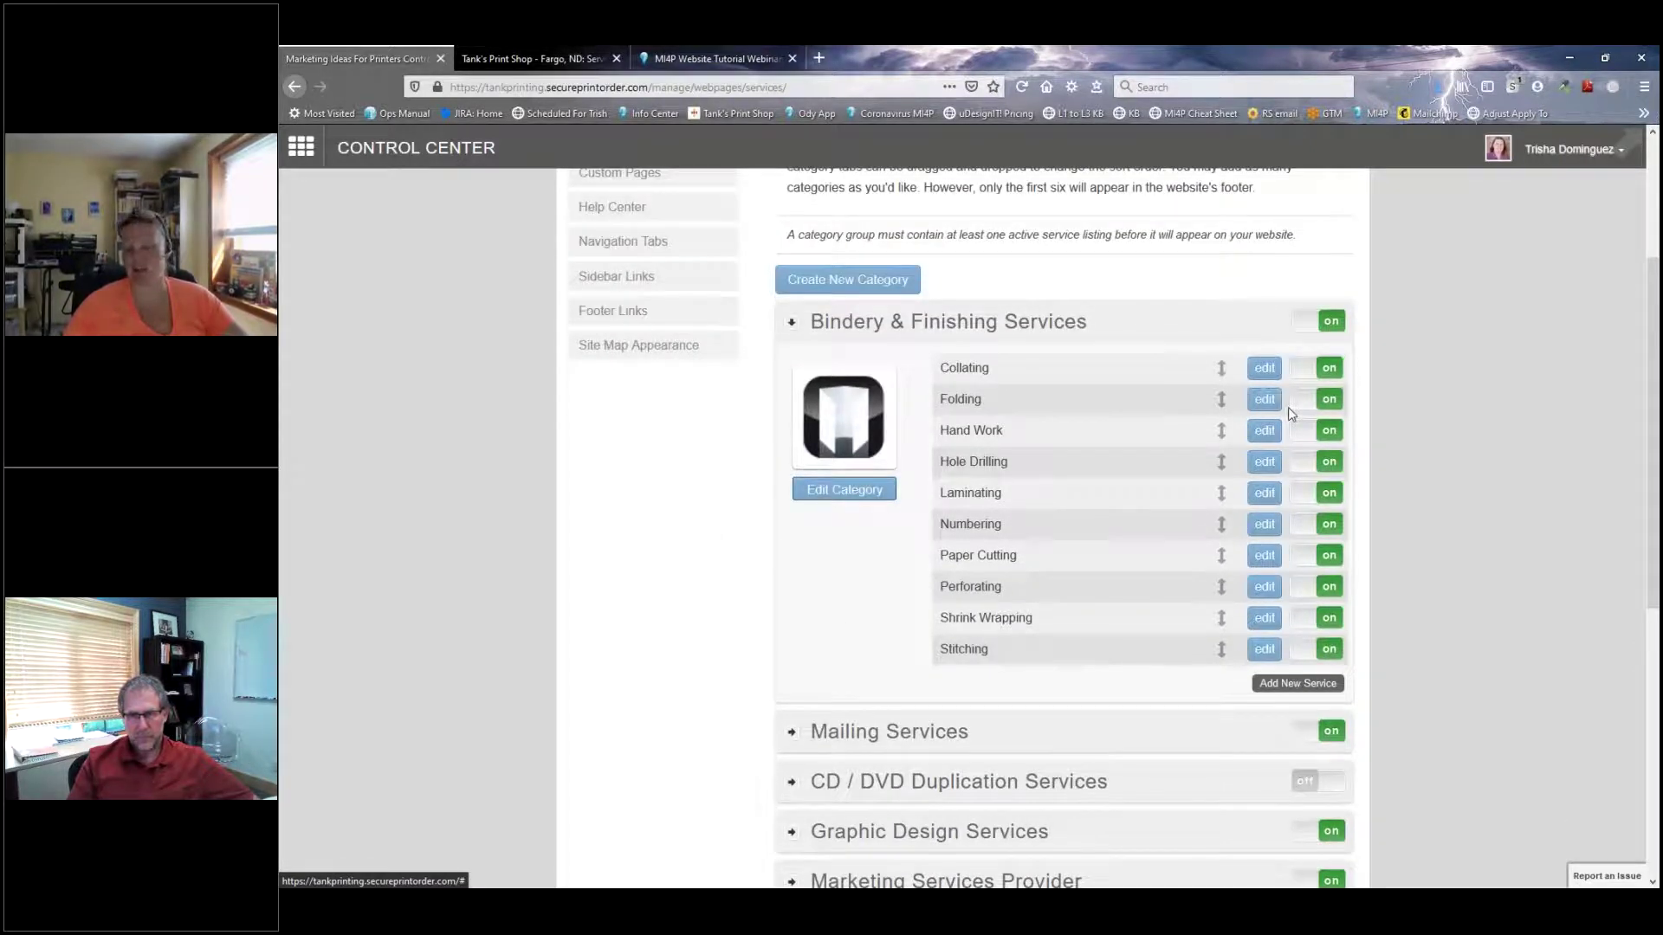
{"action": "left_click", "coordinate": [793, 785]}
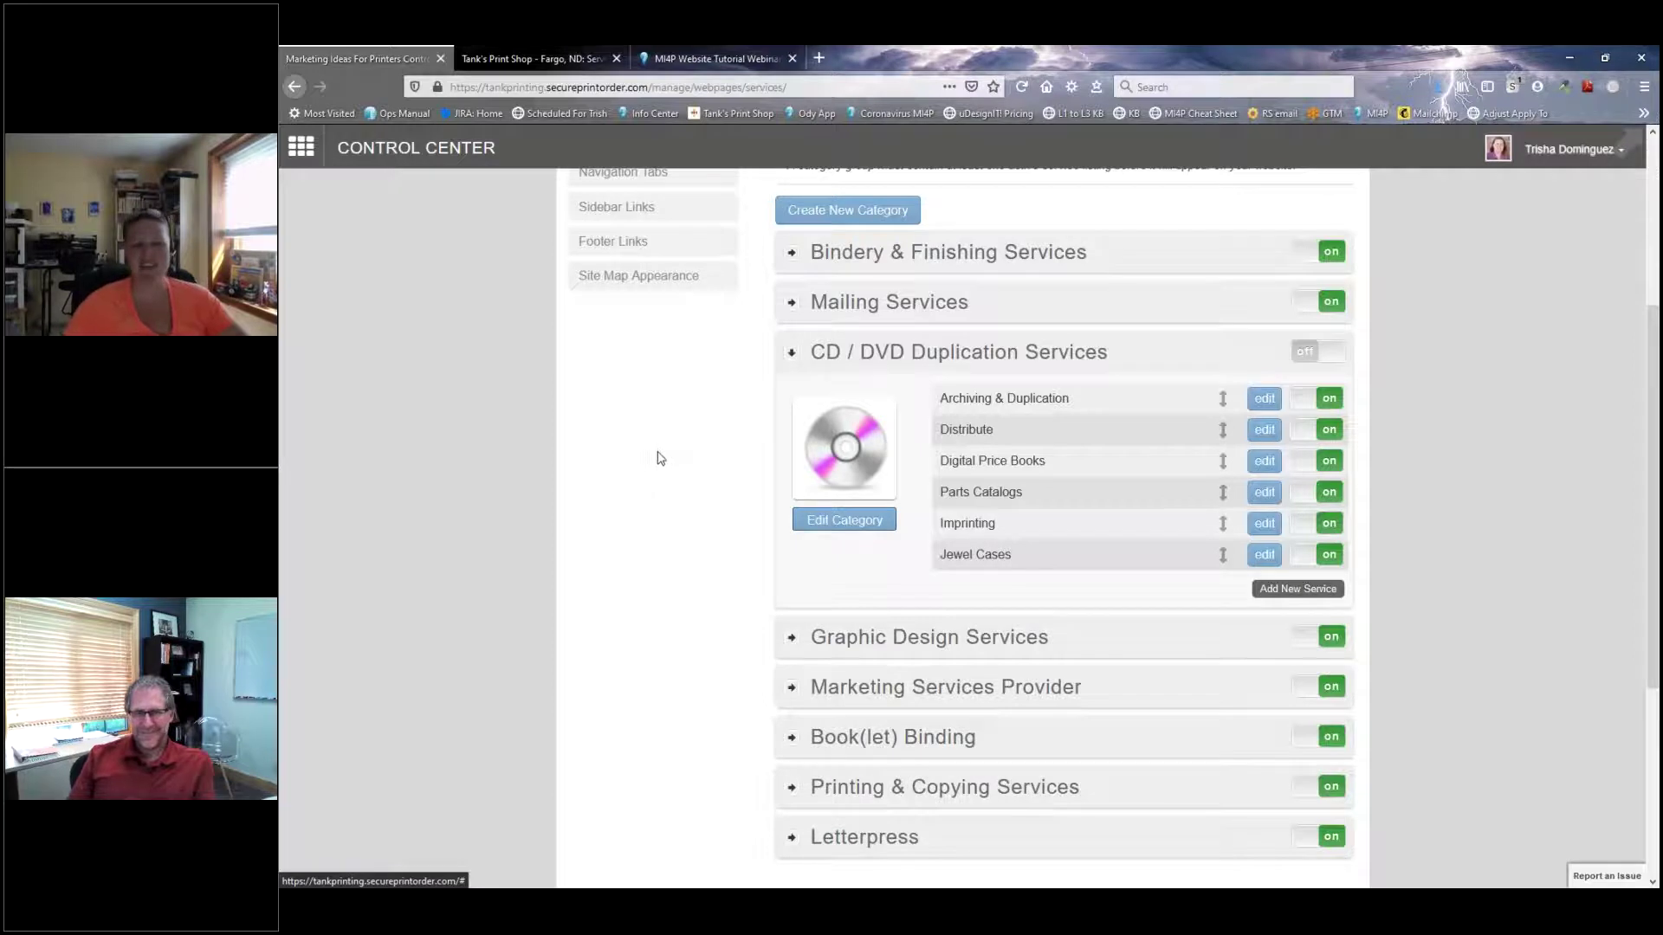
{"action": "left_click", "coordinate": [791, 352]}
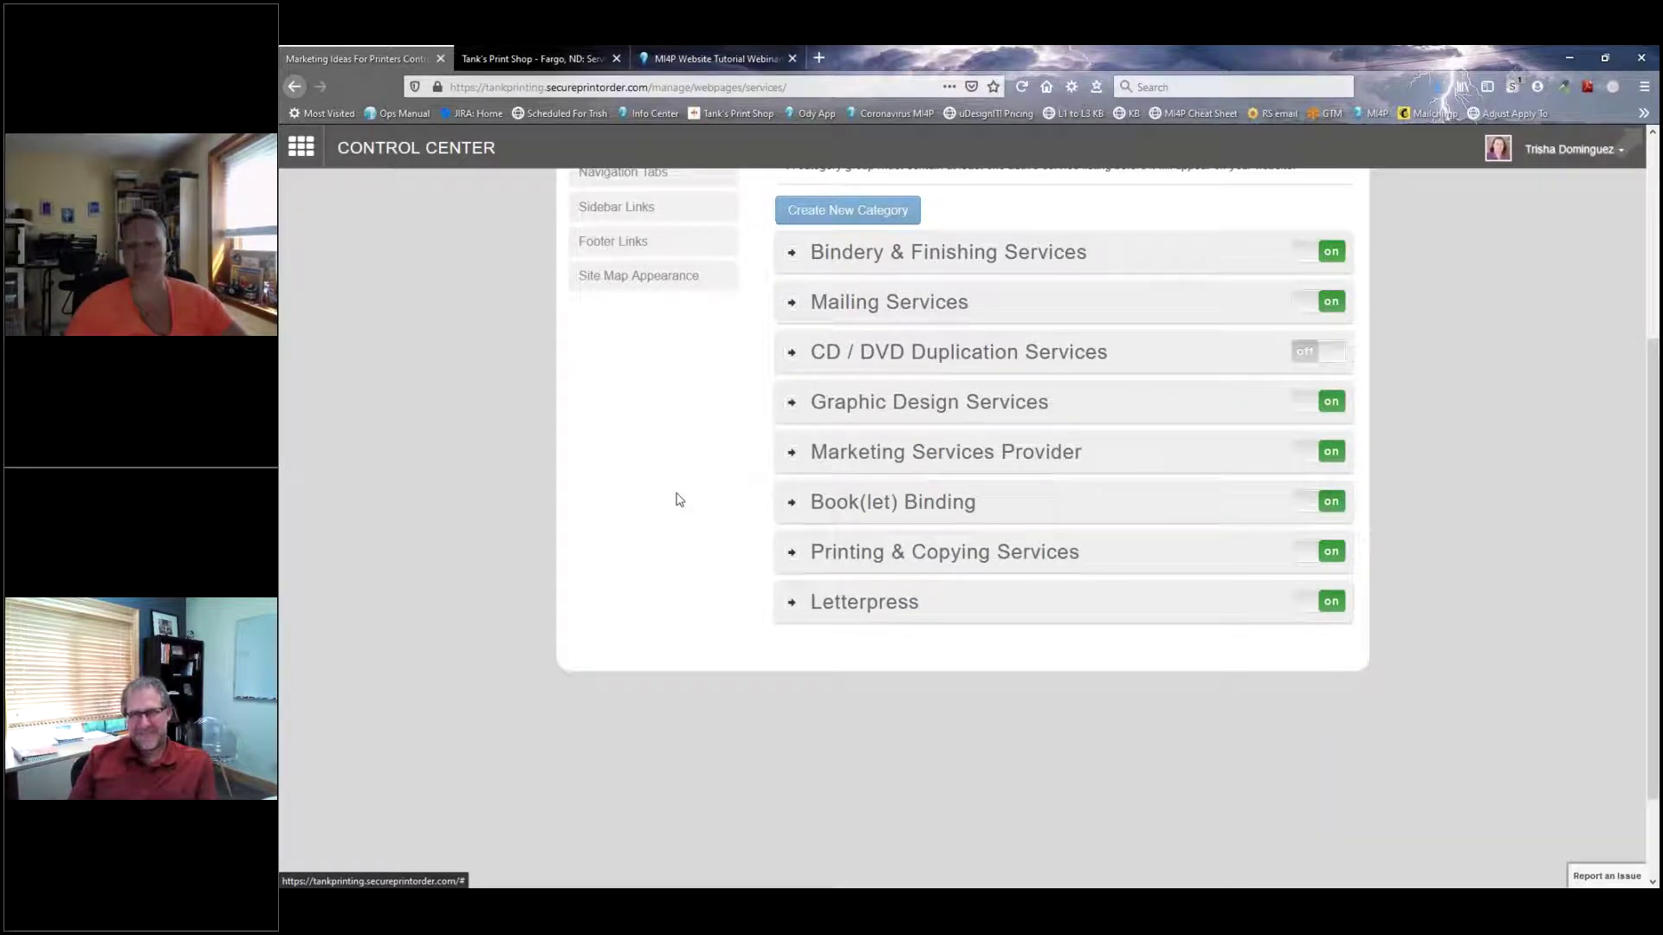
Step: Open the navigation tab settings for Services and view the page links included in its hover box
{"action": "scroll", "coordinate": [677, 498], "scroll_direction": "up", "scroll_amount": 3}
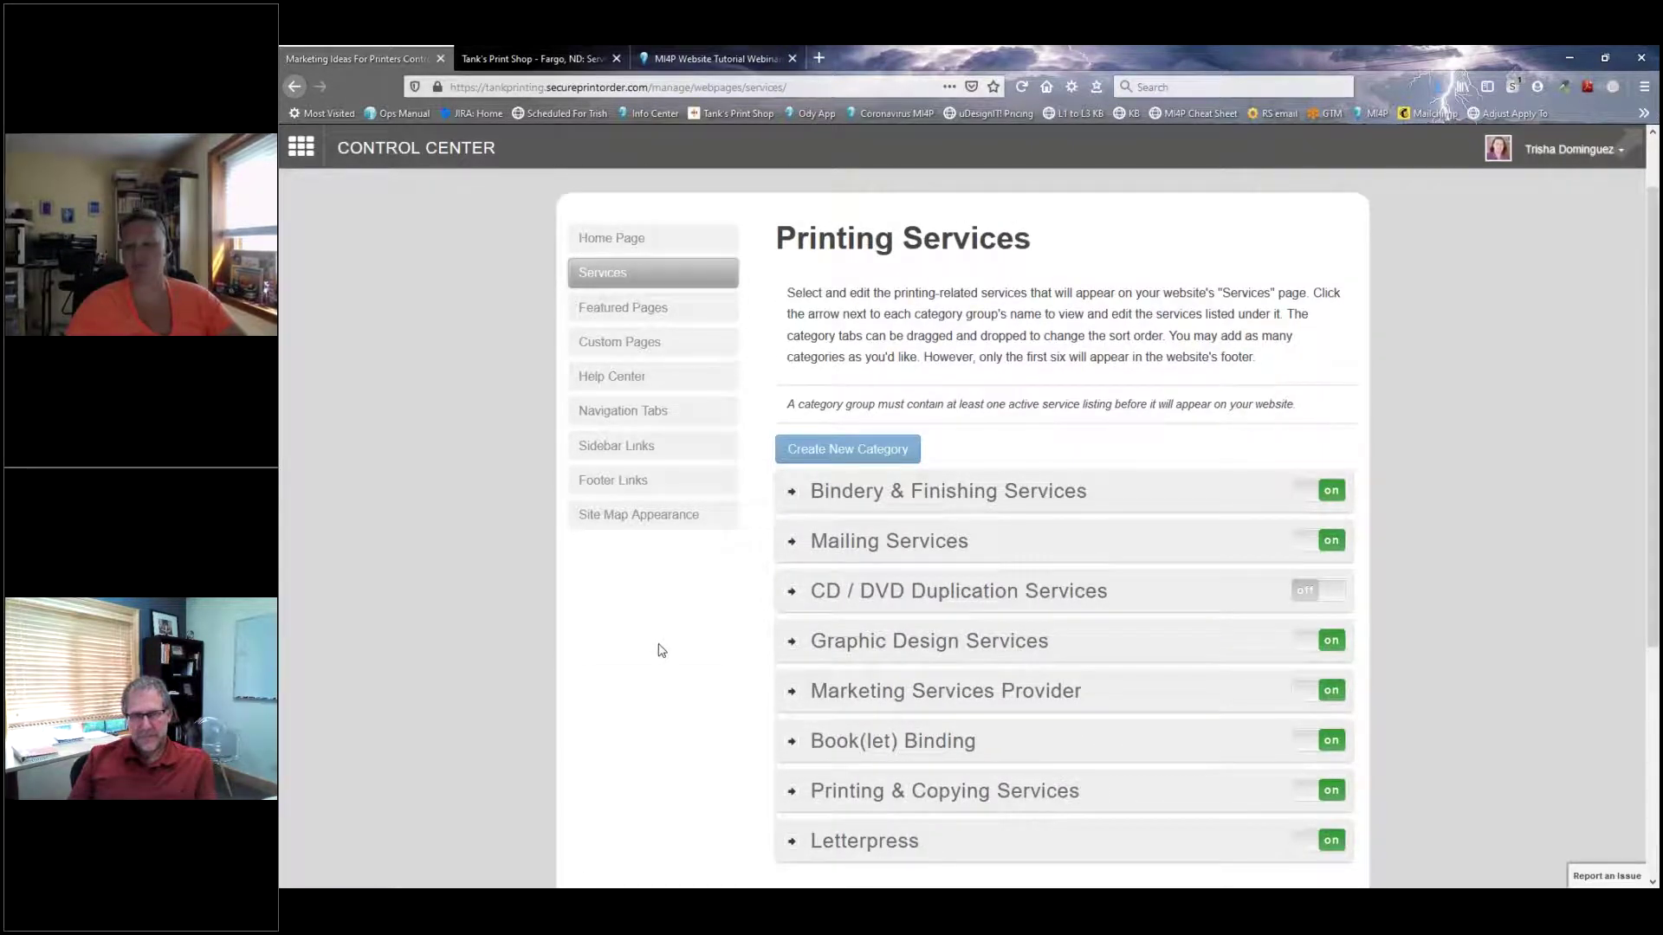
{"action": "scroll", "coordinate": [661, 650], "scroll_direction": "up", "scroll_amount": 2}
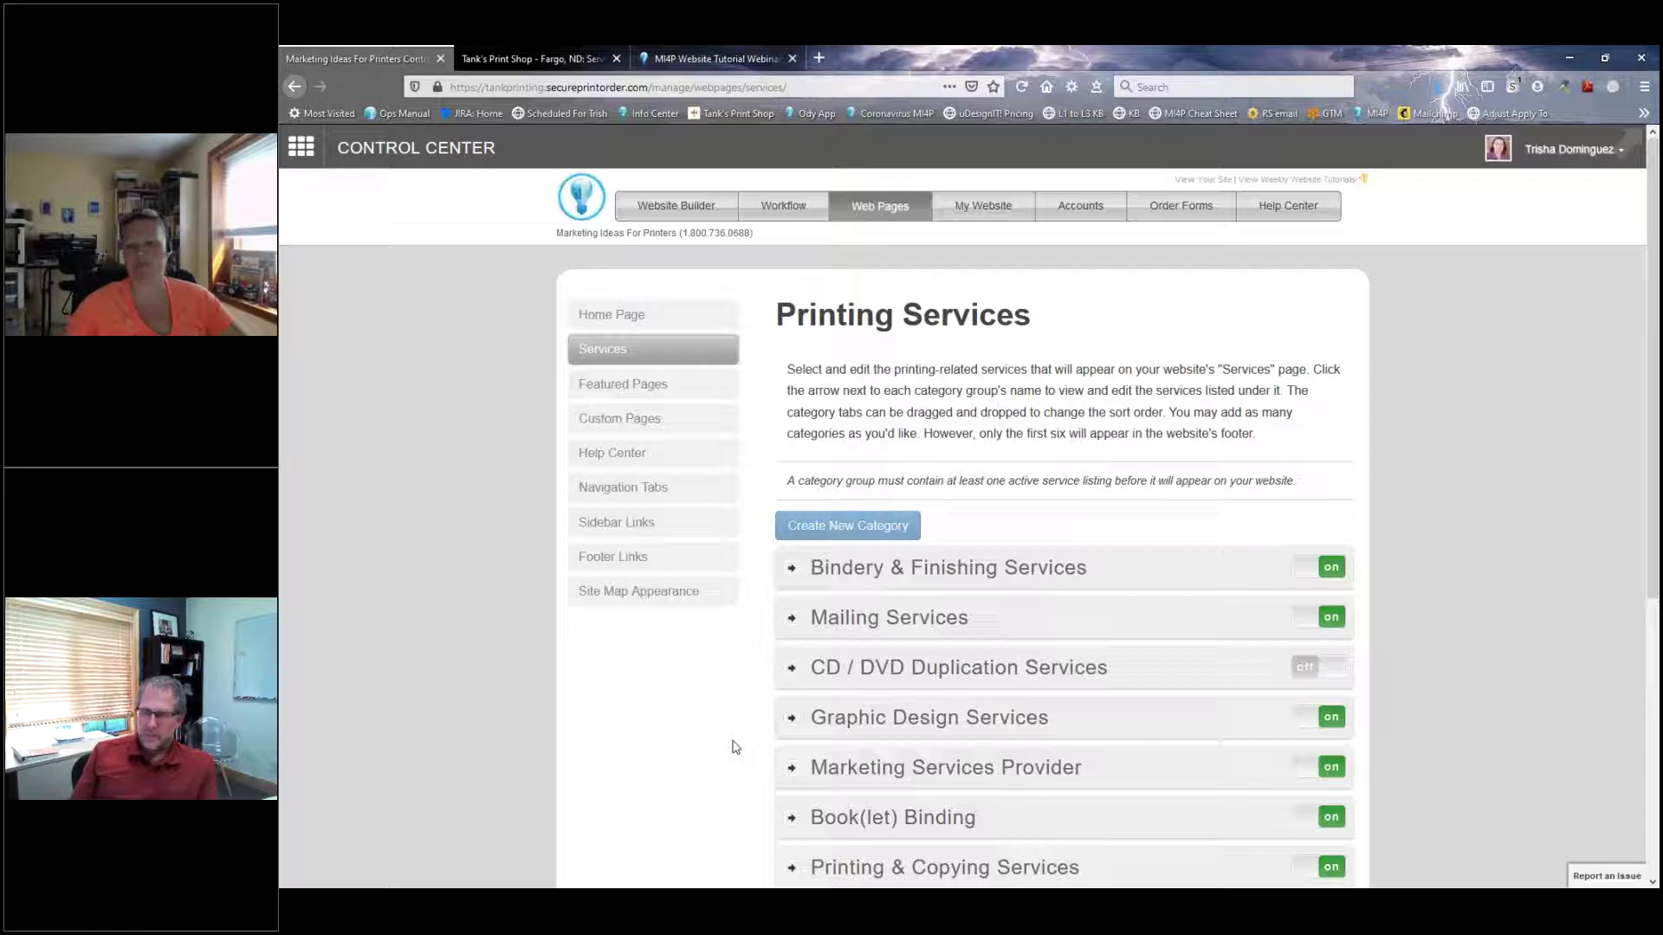
{"action": "left_click", "coordinate": [608, 490]}
{"action": "left_click", "coordinate": [603, 540]}
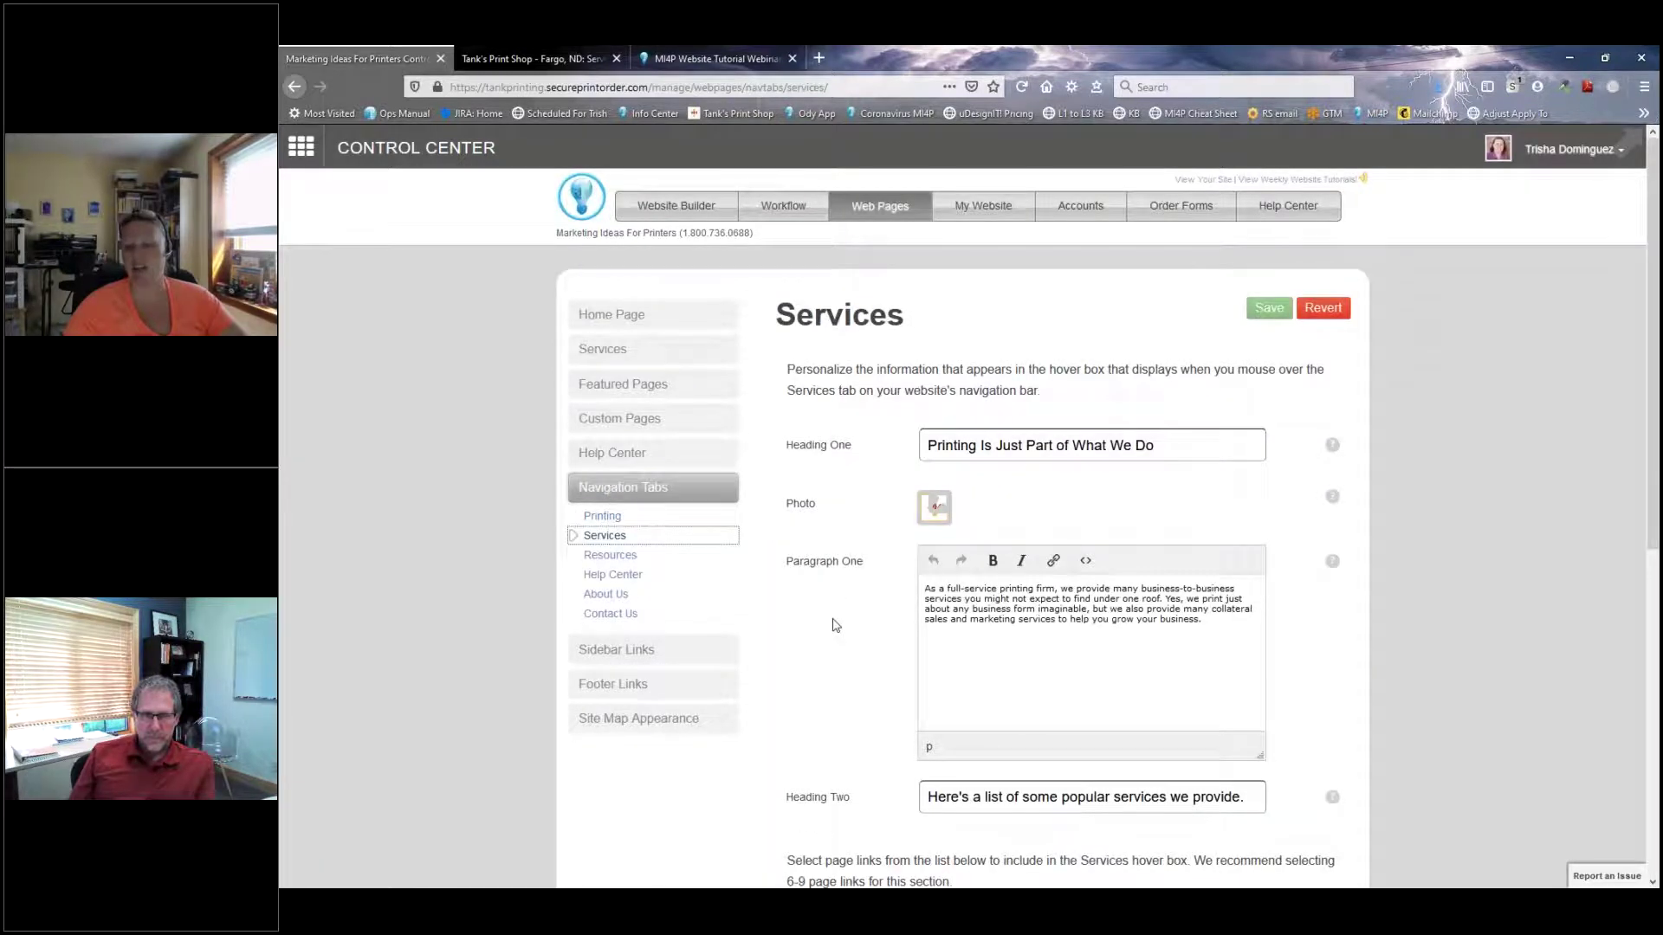
{"action": "scroll", "coordinate": [814, 617], "scroll_direction": "down", "scroll_amount": 2}
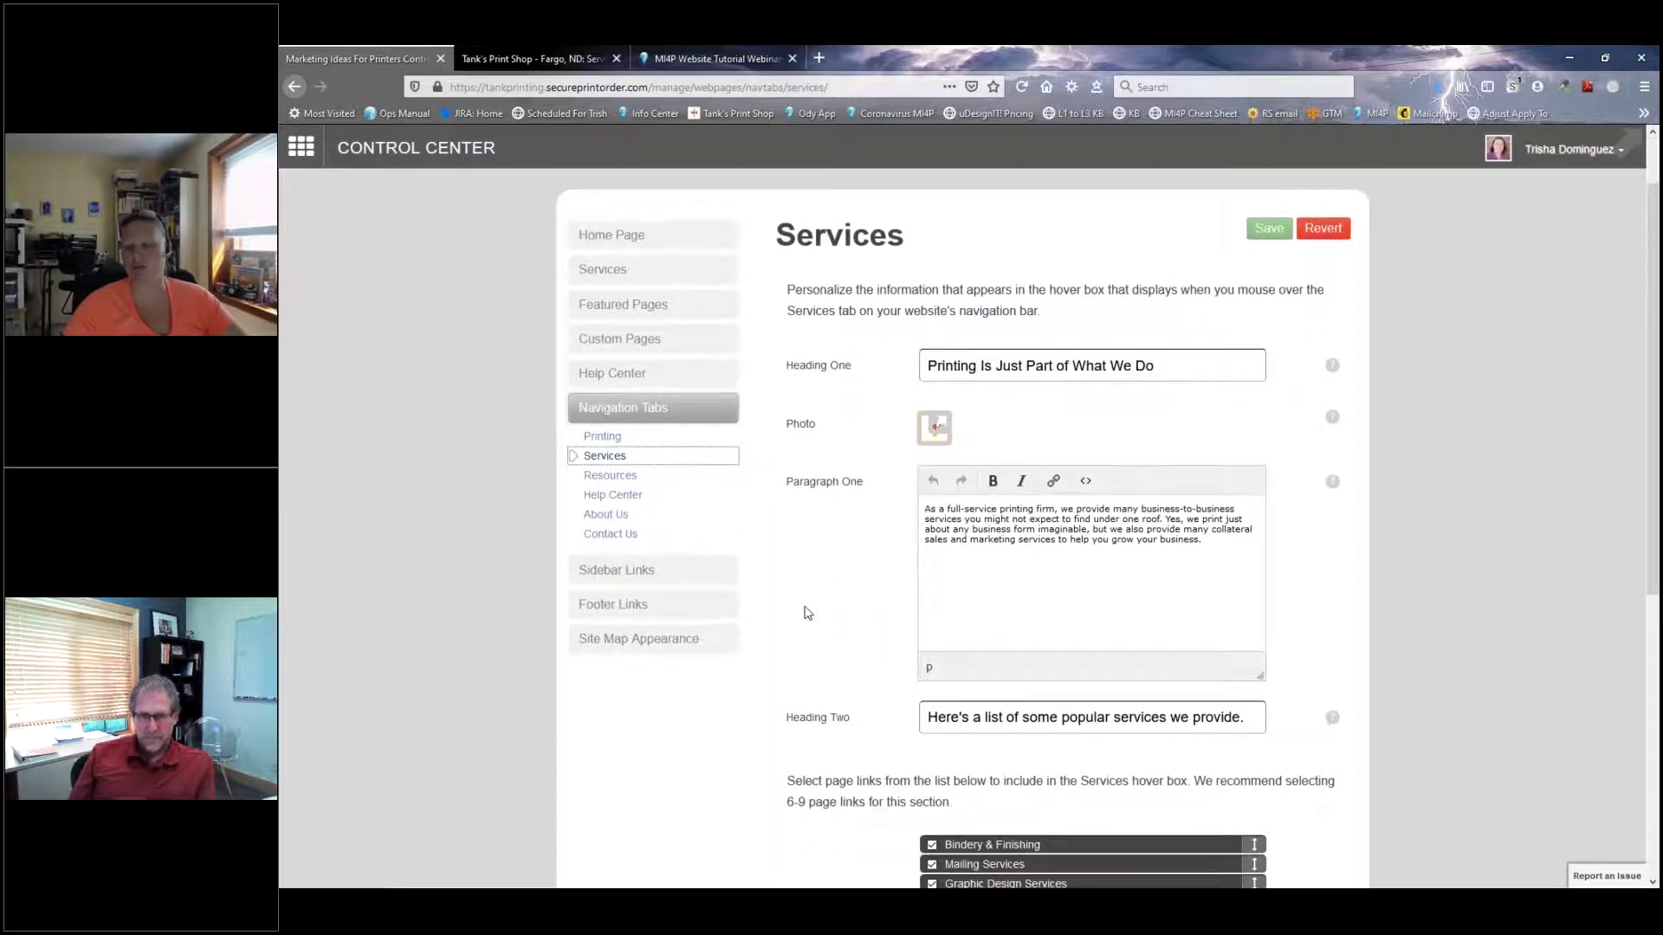
{"action": "scroll", "coordinate": [814, 607], "scroll_direction": "down", "scroll_amount": 5}
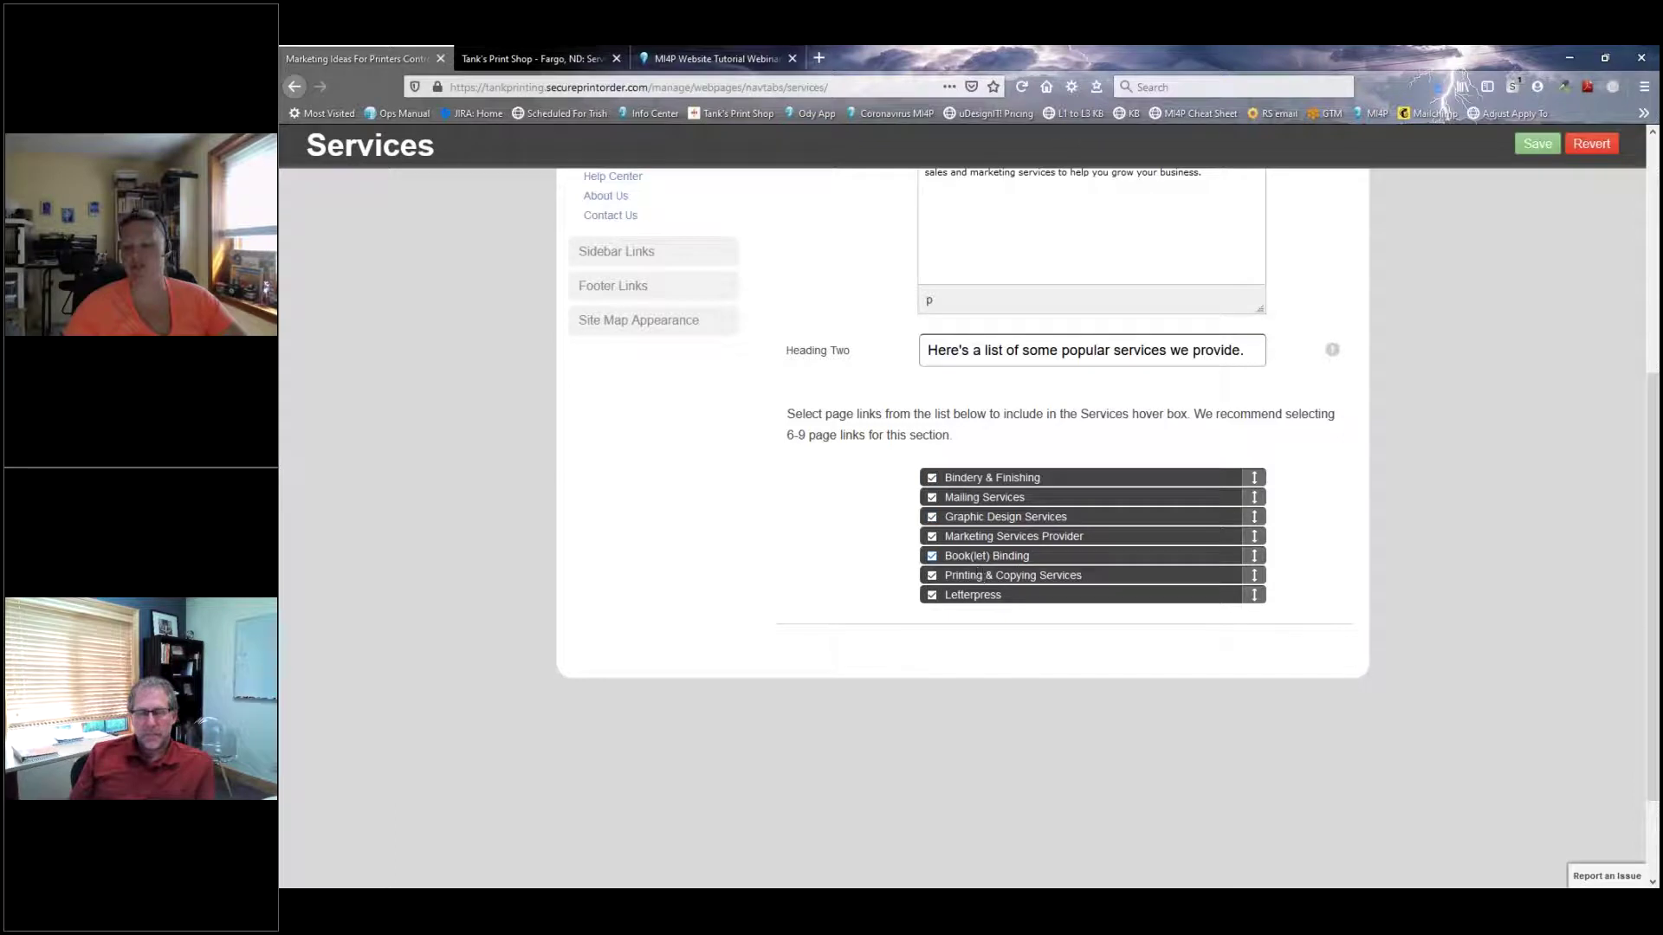
Step: Switch to the Tank's Print Shop site, view the order of its Services links, and return to the Control Center
{"action": "left_click", "coordinate": [544, 55]}
{"action": "left_click", "coordinate": [733, 256]}
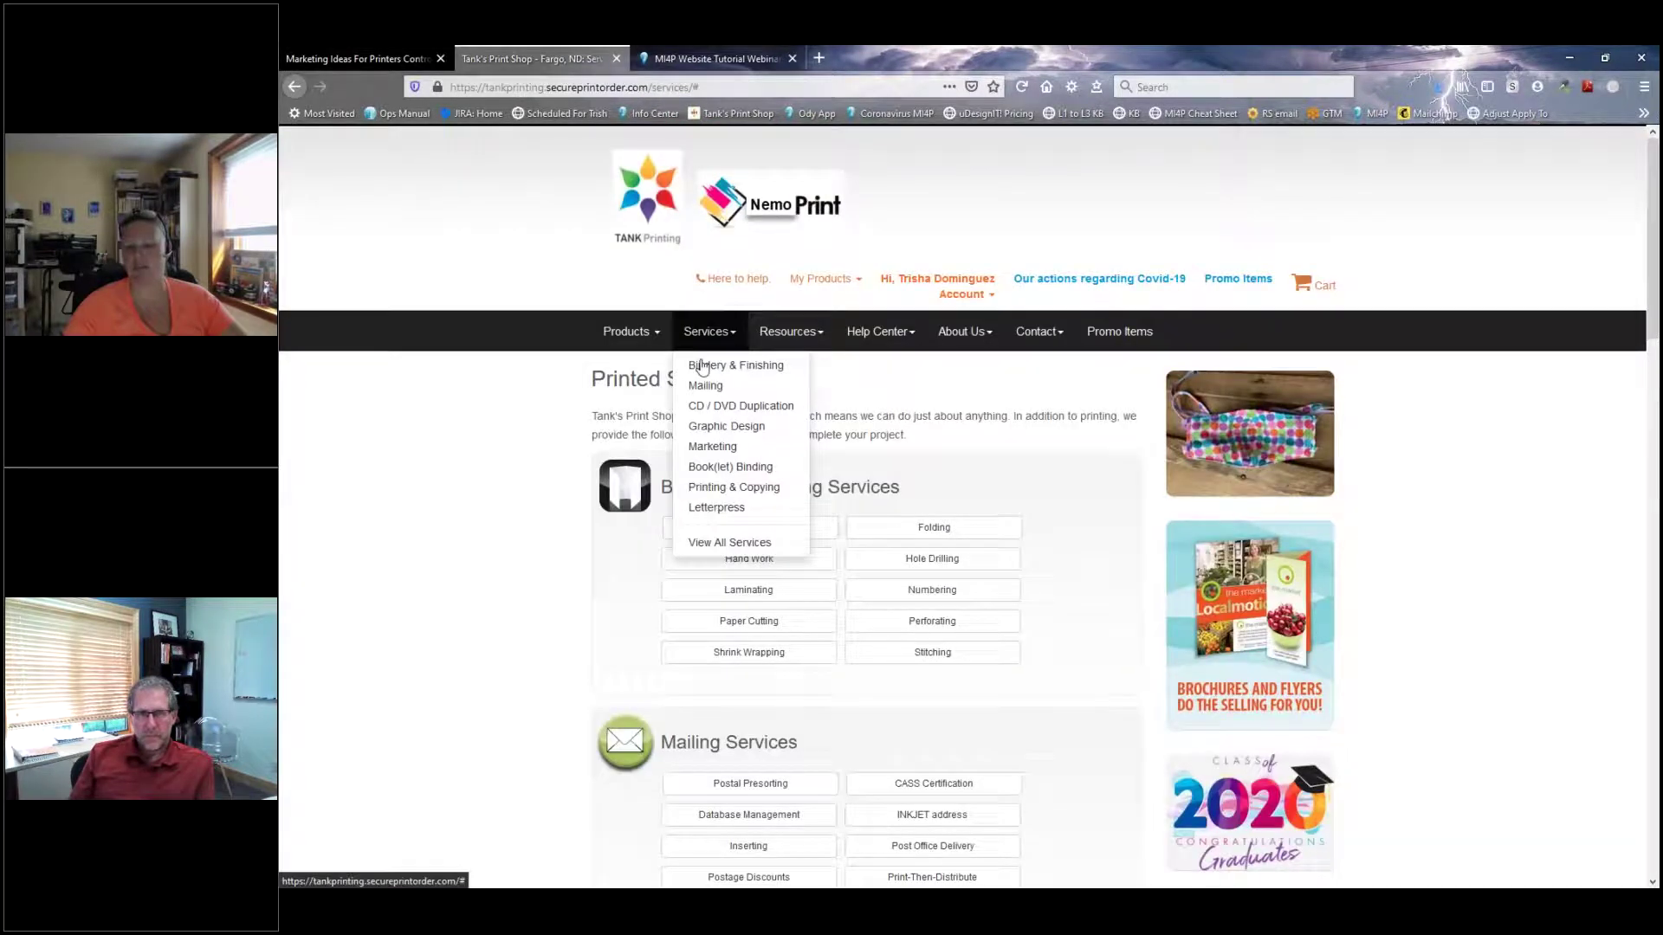
{"action": "left_click", "coordinate": [393, 59]}
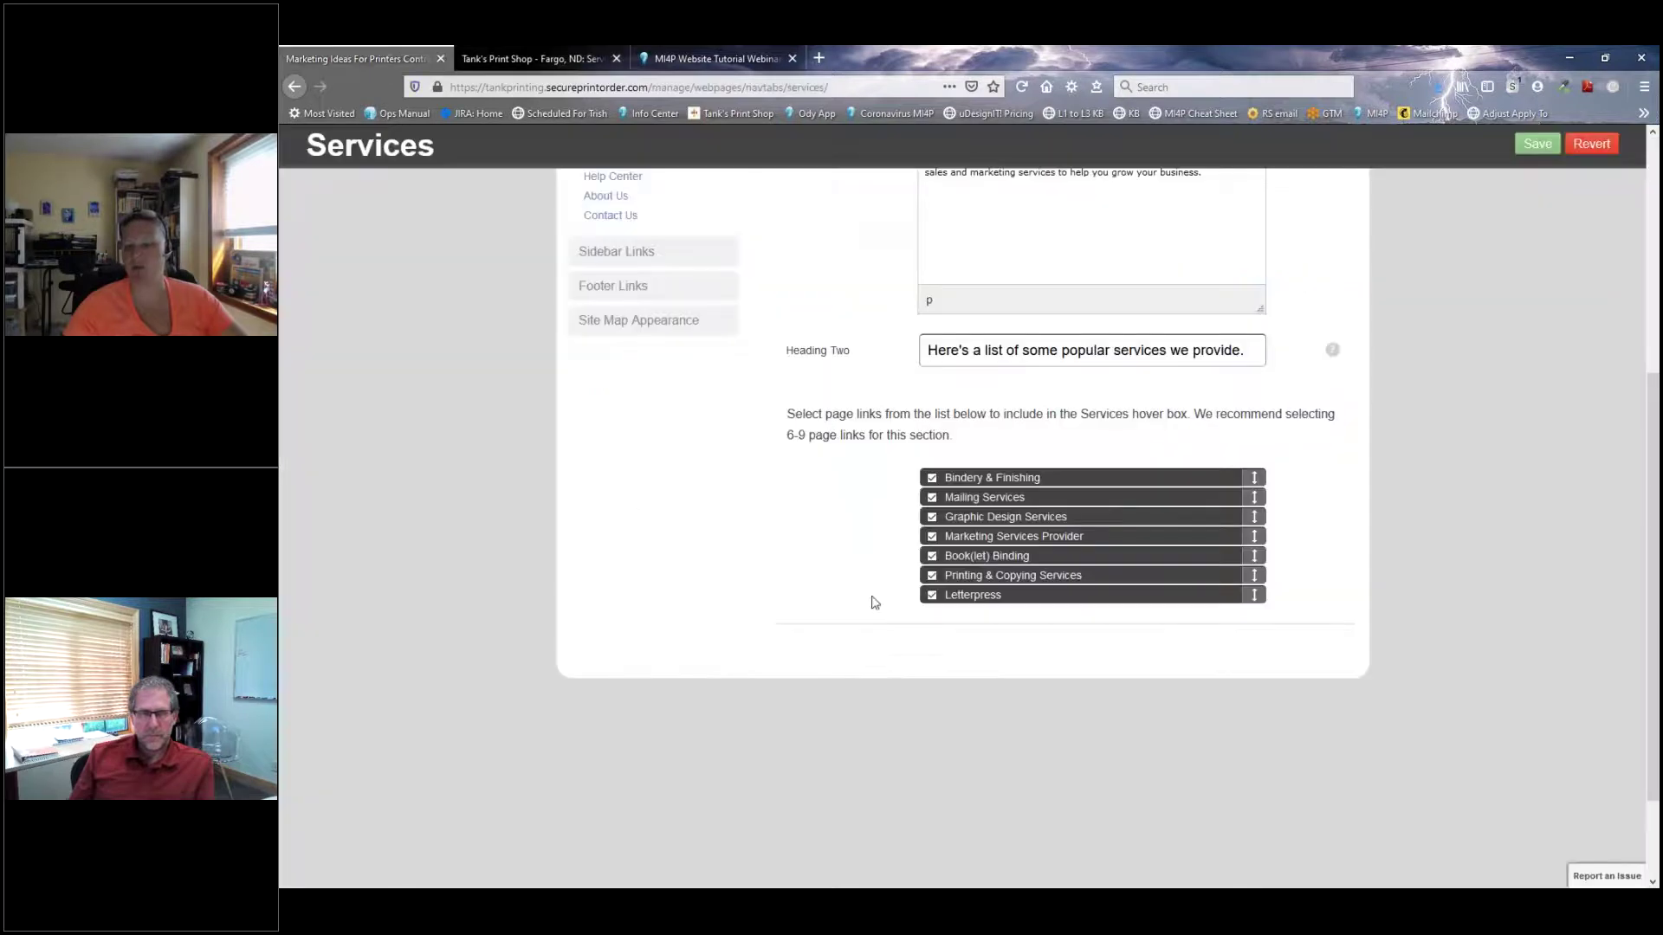
Step: Move Letterpress to the top of the Services hover box page links and save the change
{"action": "left_click_drag", "start_coordinate": [1011, 595], "coordinate": [1026, 459]}
{"action": "scroll", "coordinate": [1001, 525], "scroll_direction": "up", "scroll_amount": 5}
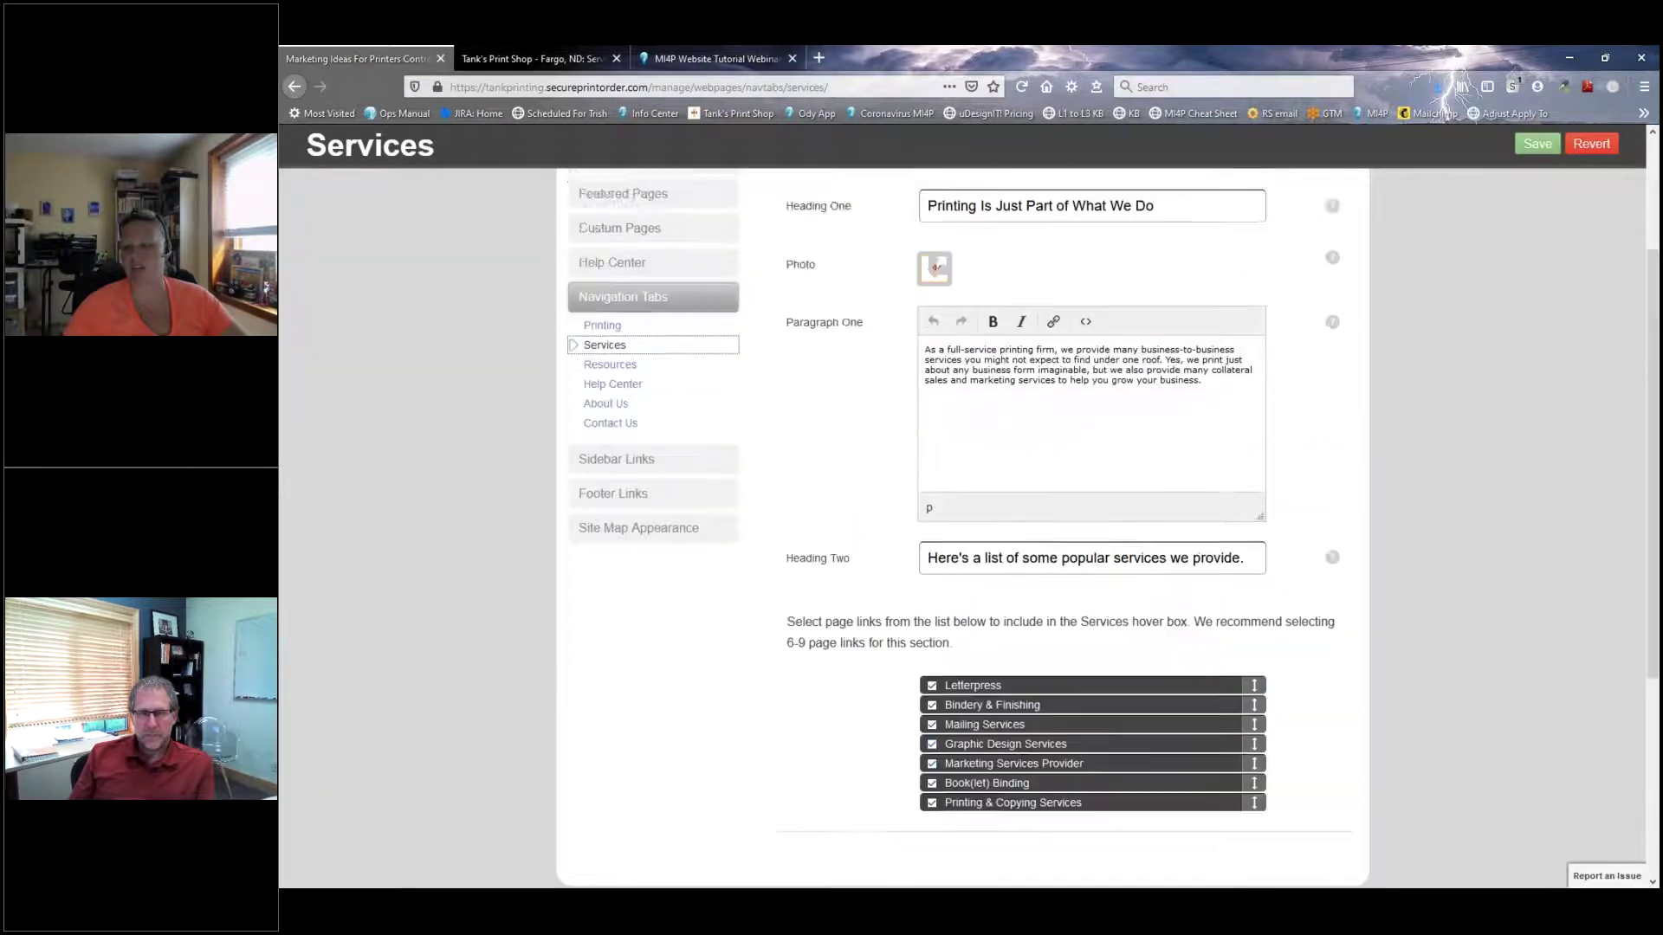
{"action": "left_click", "coordinate": [1268, 310]}
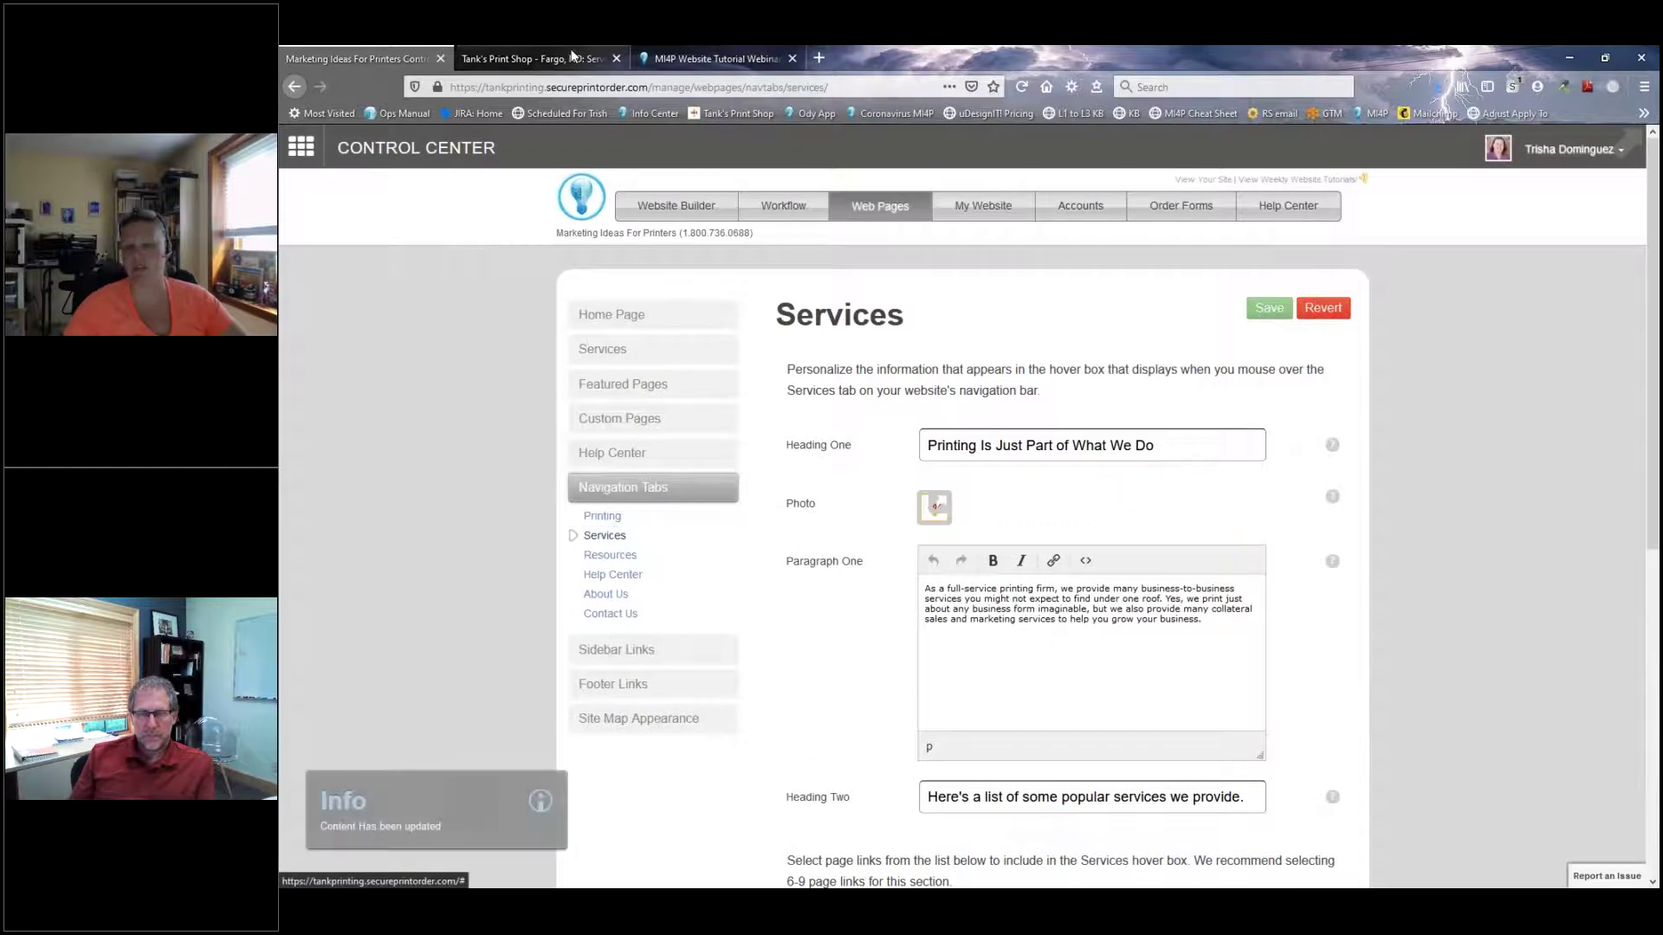
Step: Reload the Tank's Print Shop site, check where Letterpress sits among the Services links, and return to the Control Center
{"action": "left_click", "coordinate": [543, 58]}
{"action": "key", "text": "F5"}
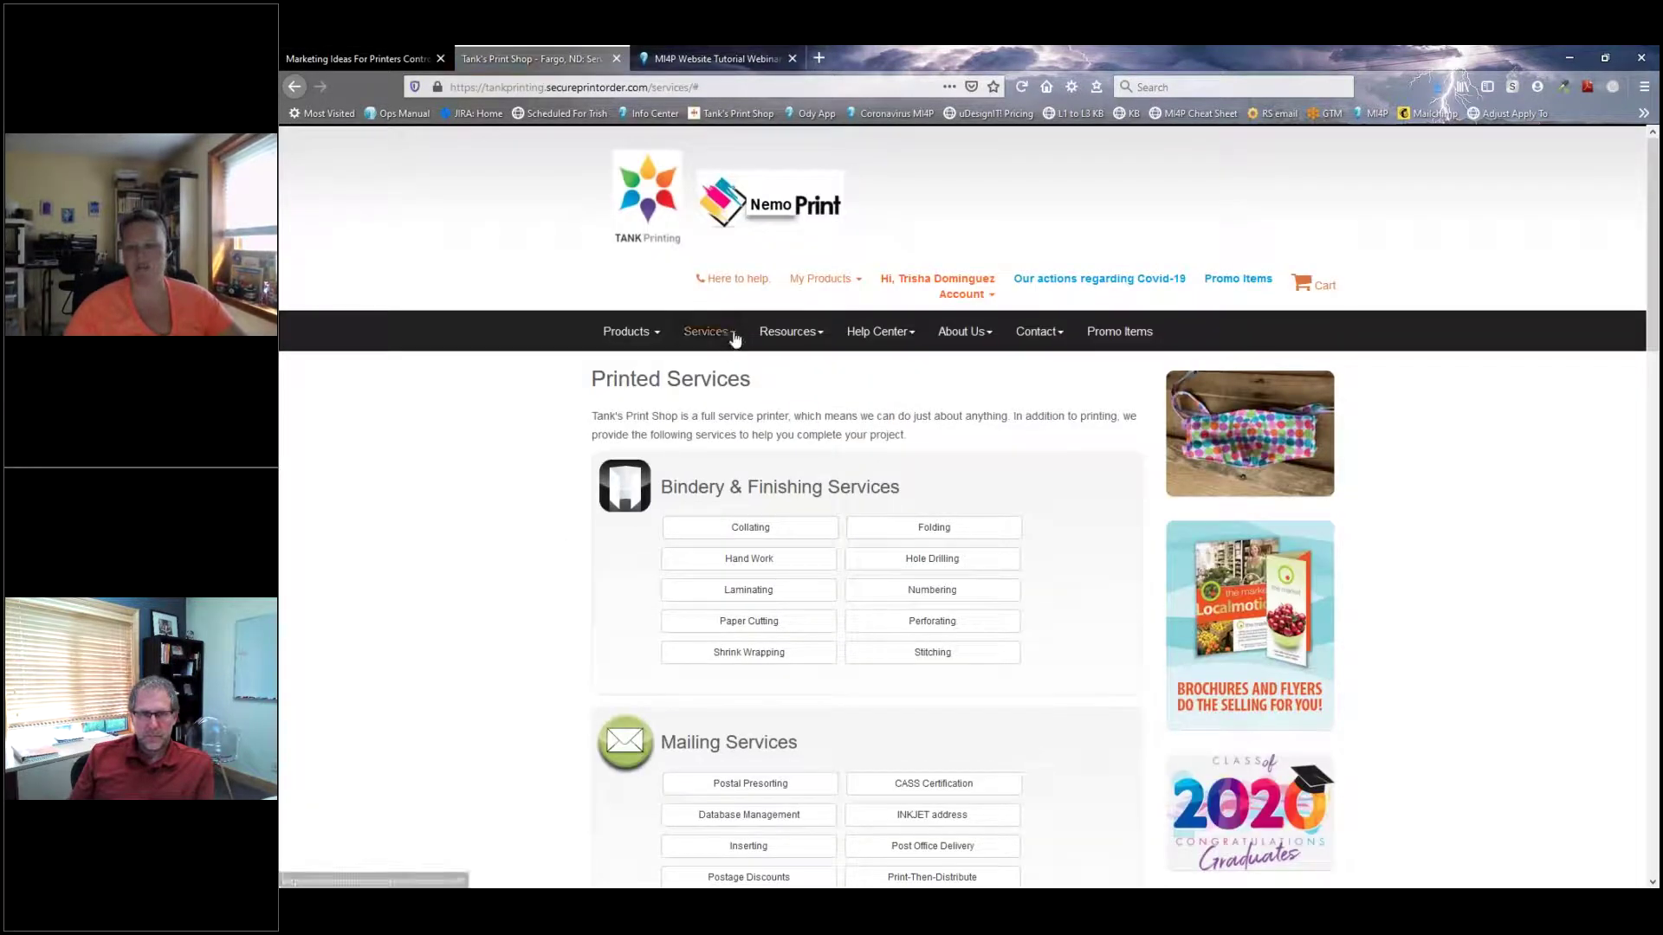
{"action": "left_click", "coordinate": [730, 336]}
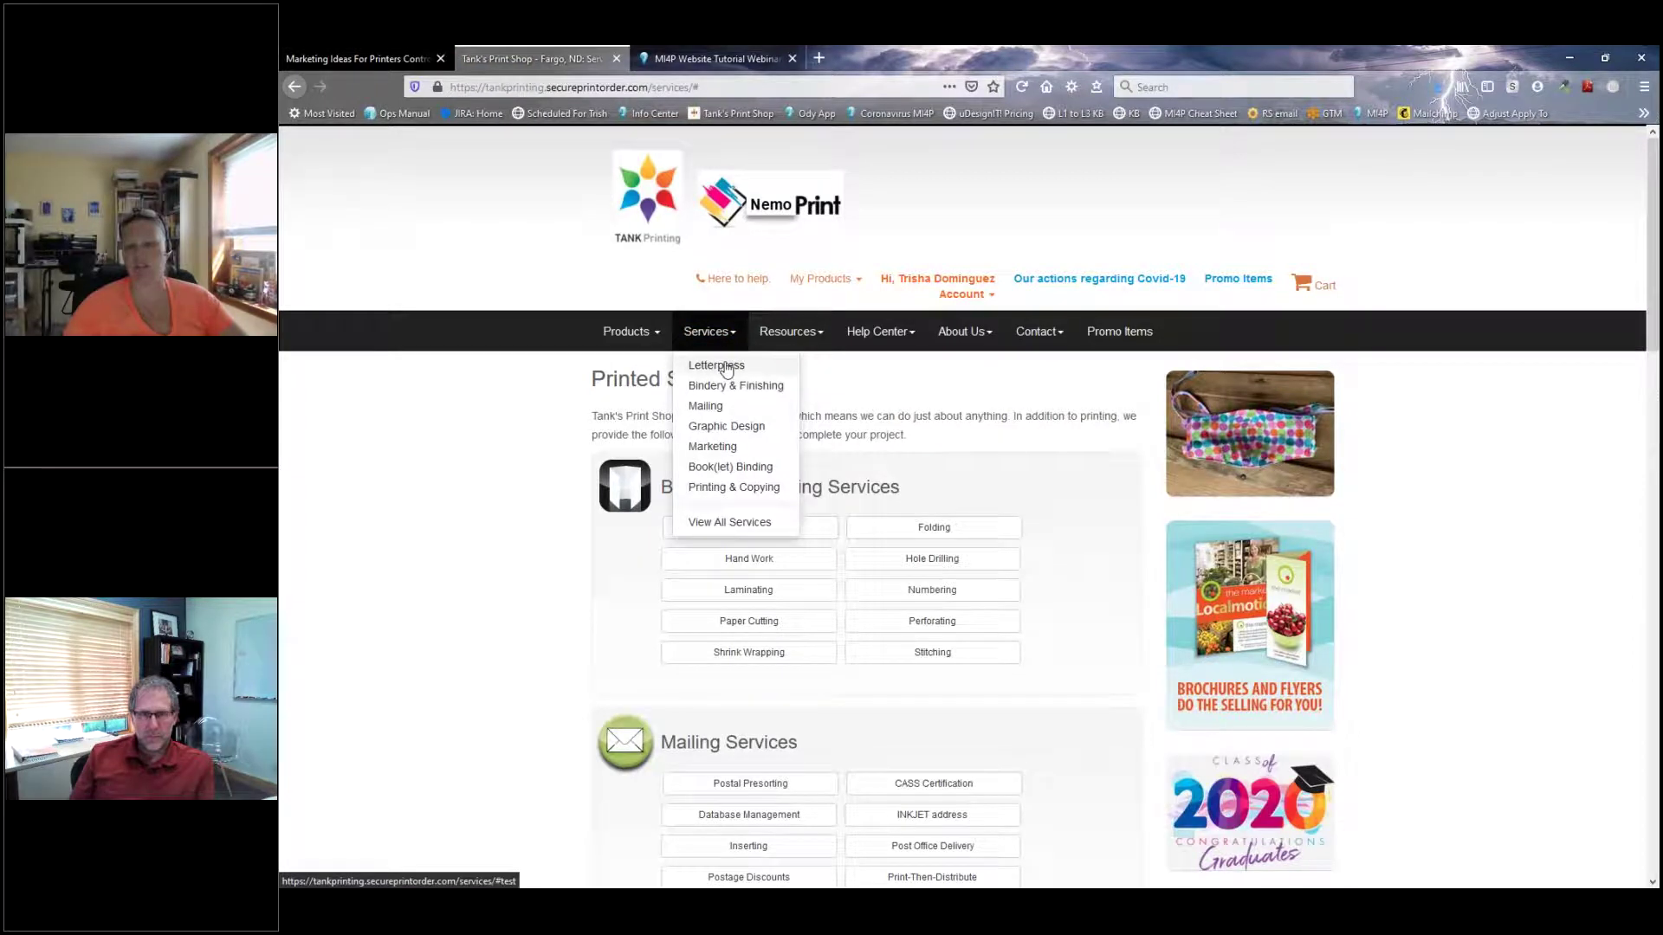
{"action": "left_click", "coordinate": [382, 61]}
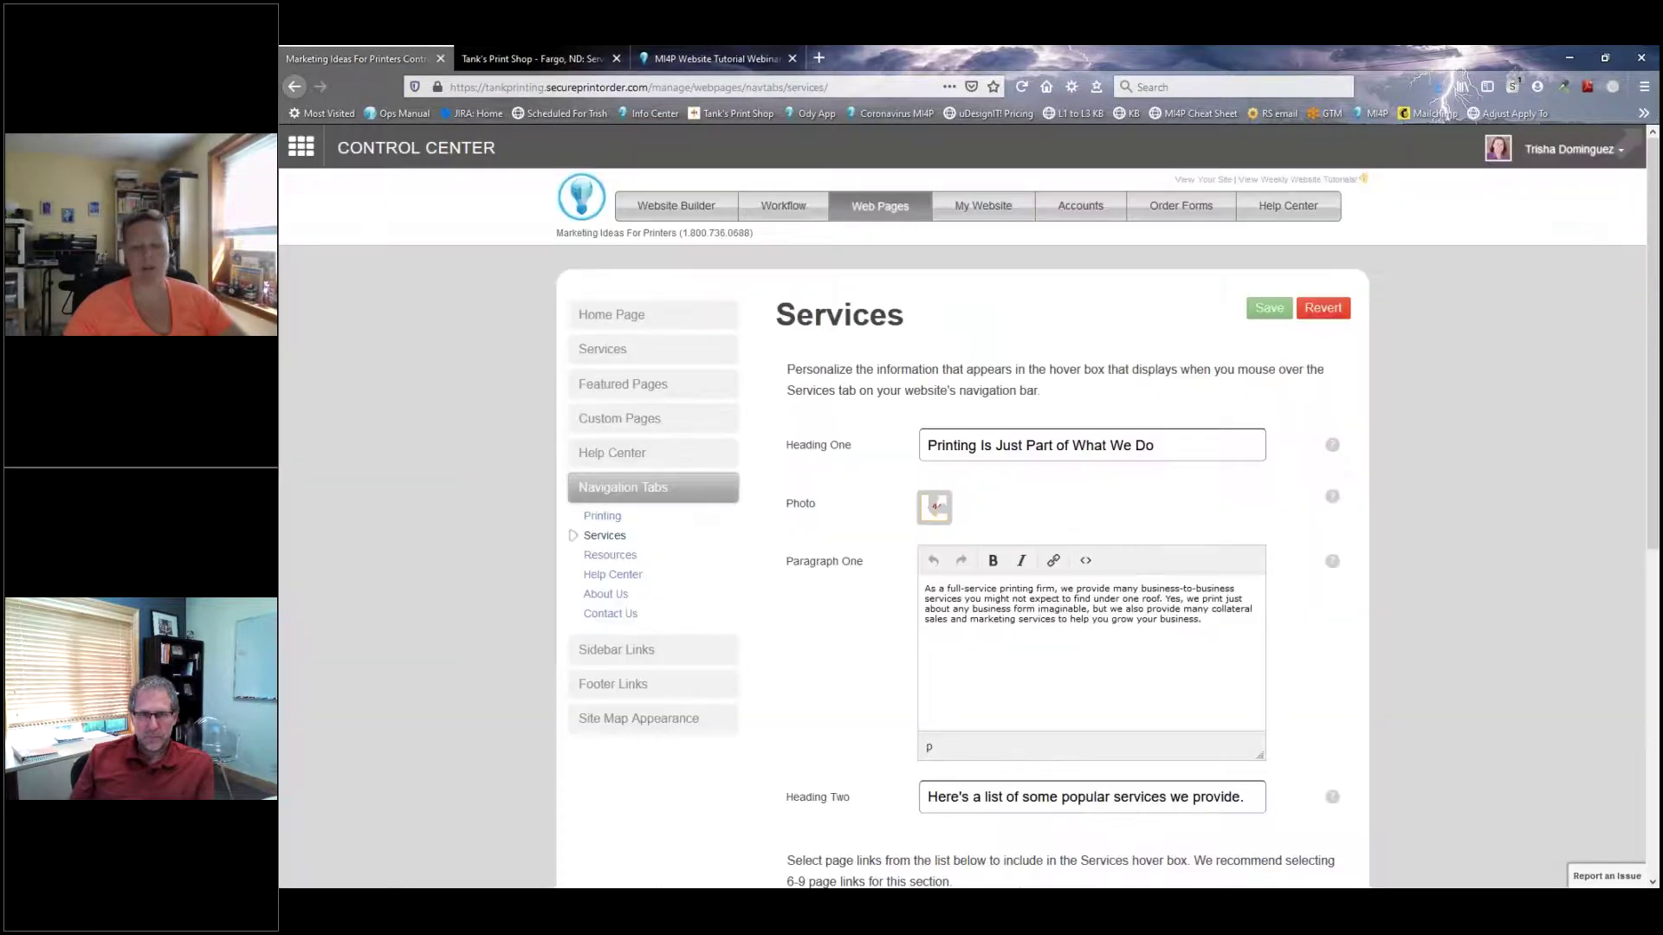
Step: View the category order on the Printing Services page, and reopen the page links in the Services navigation tab settings
{"action": "left_click", "coordinate": [595, 350]}
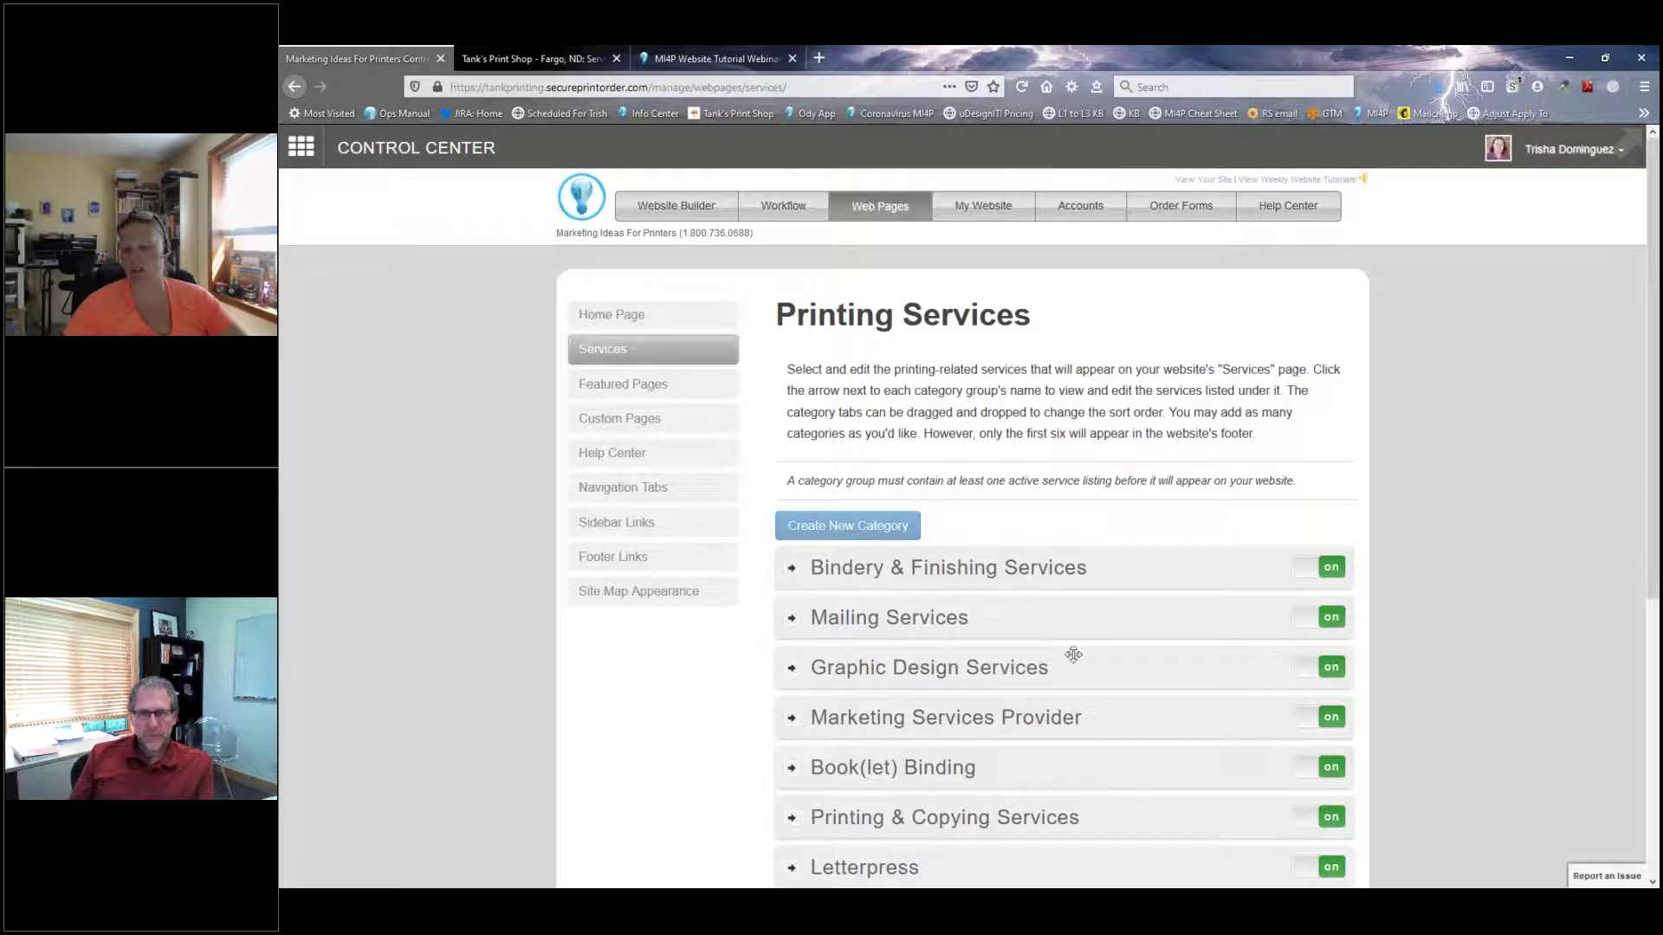
{"action": "scroll", "coordinate": [909, 628], "scroll_direction": "down", "scroll_amount": 1}
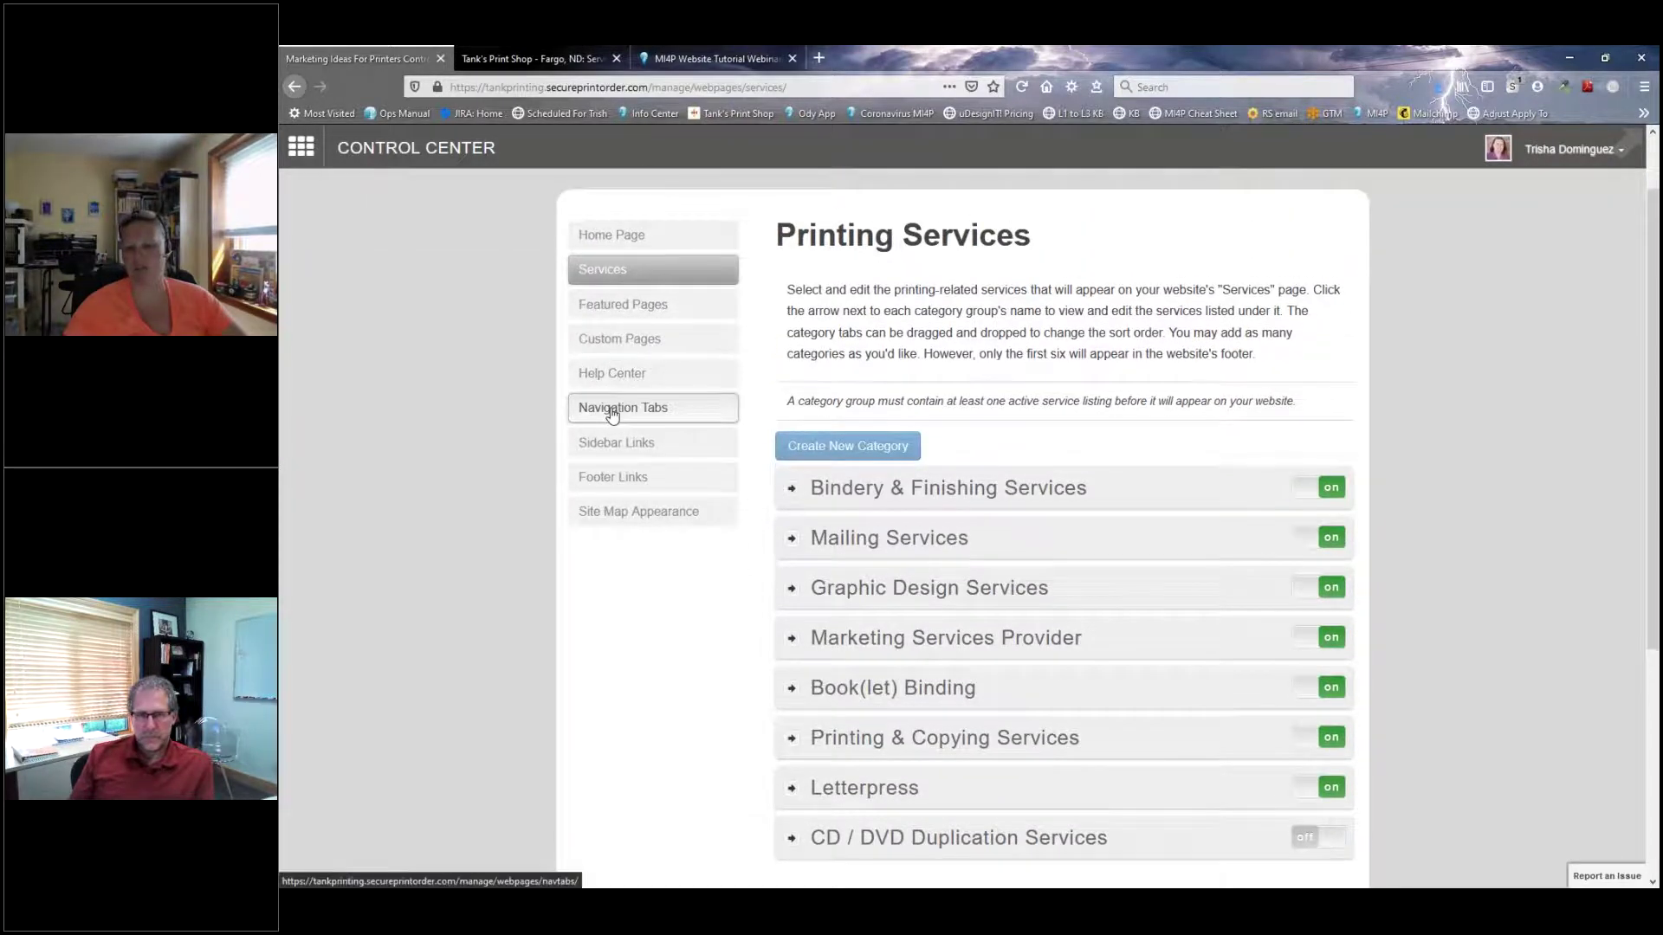
{"action": "left_click", "coordinate": [611, 410]}
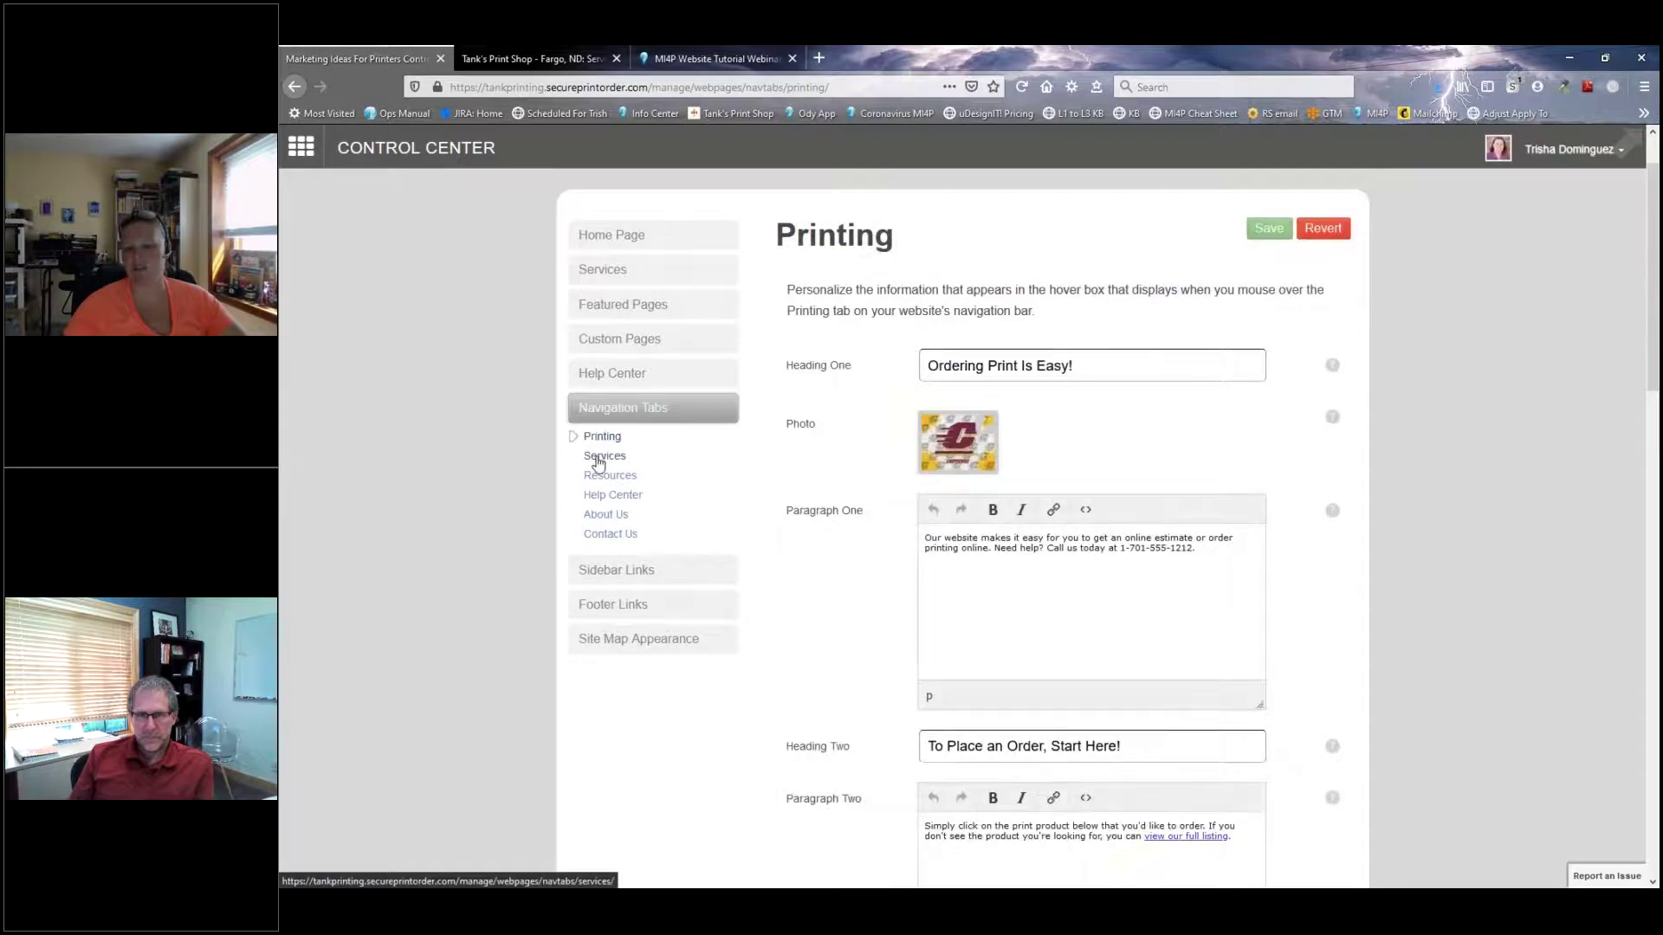
{"action": "left_click", "coordinate": [597, 459]}
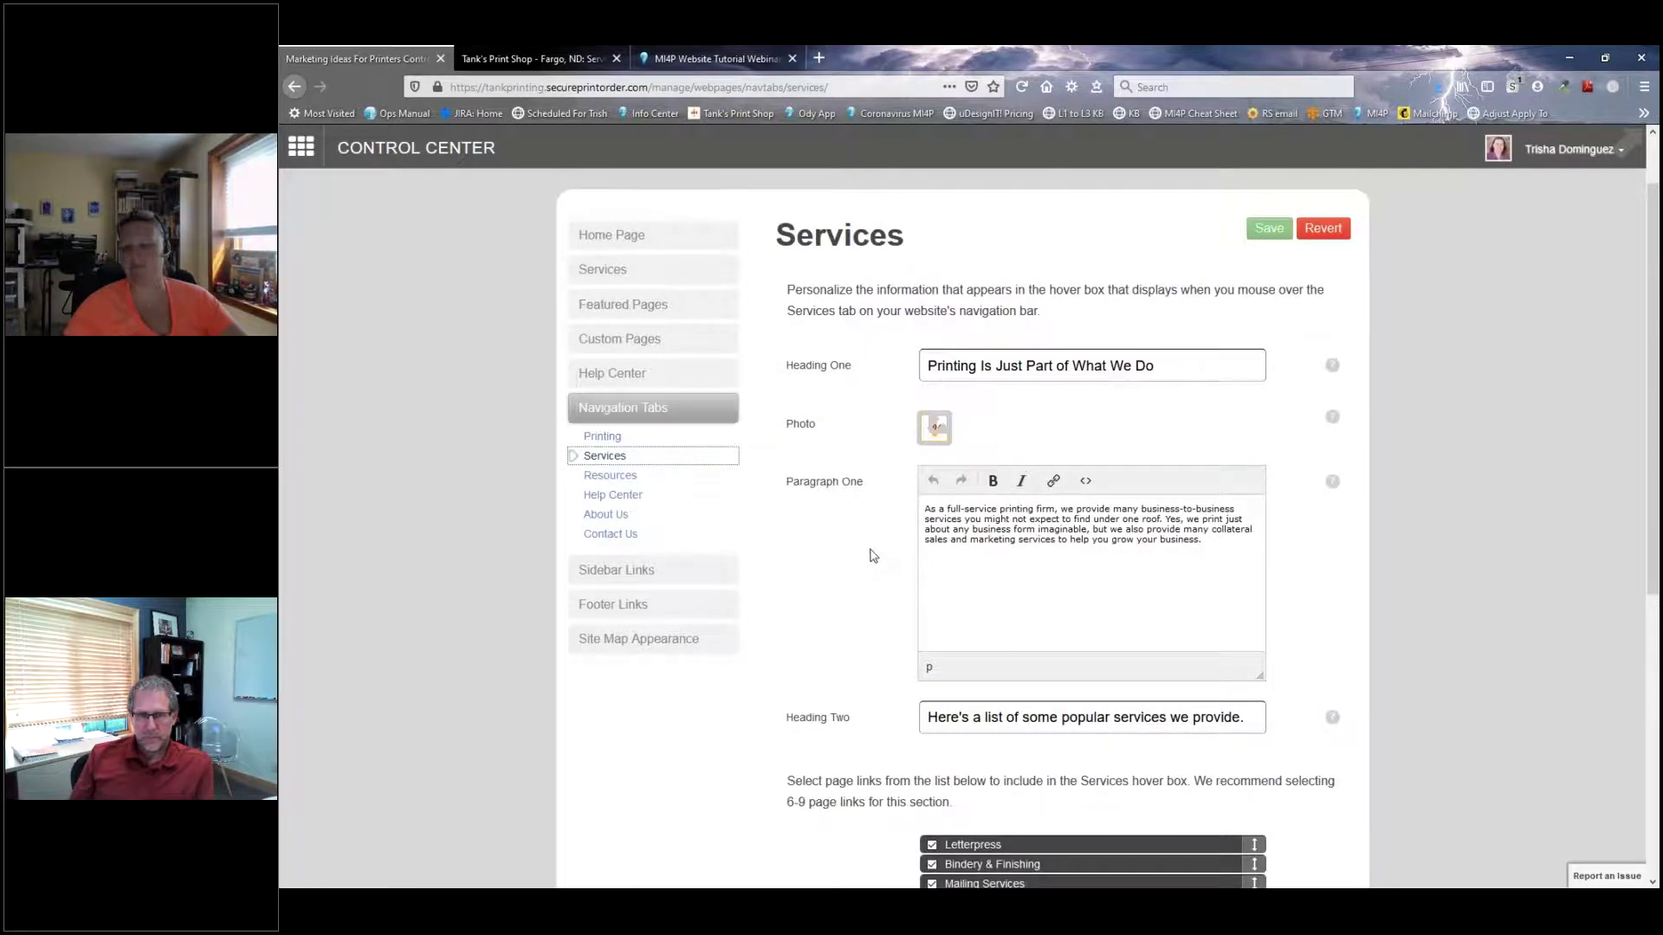
{"action": "scroll", "coordinate": [852, 538], "scroll_direction": "down", "scroll_amount": 5}
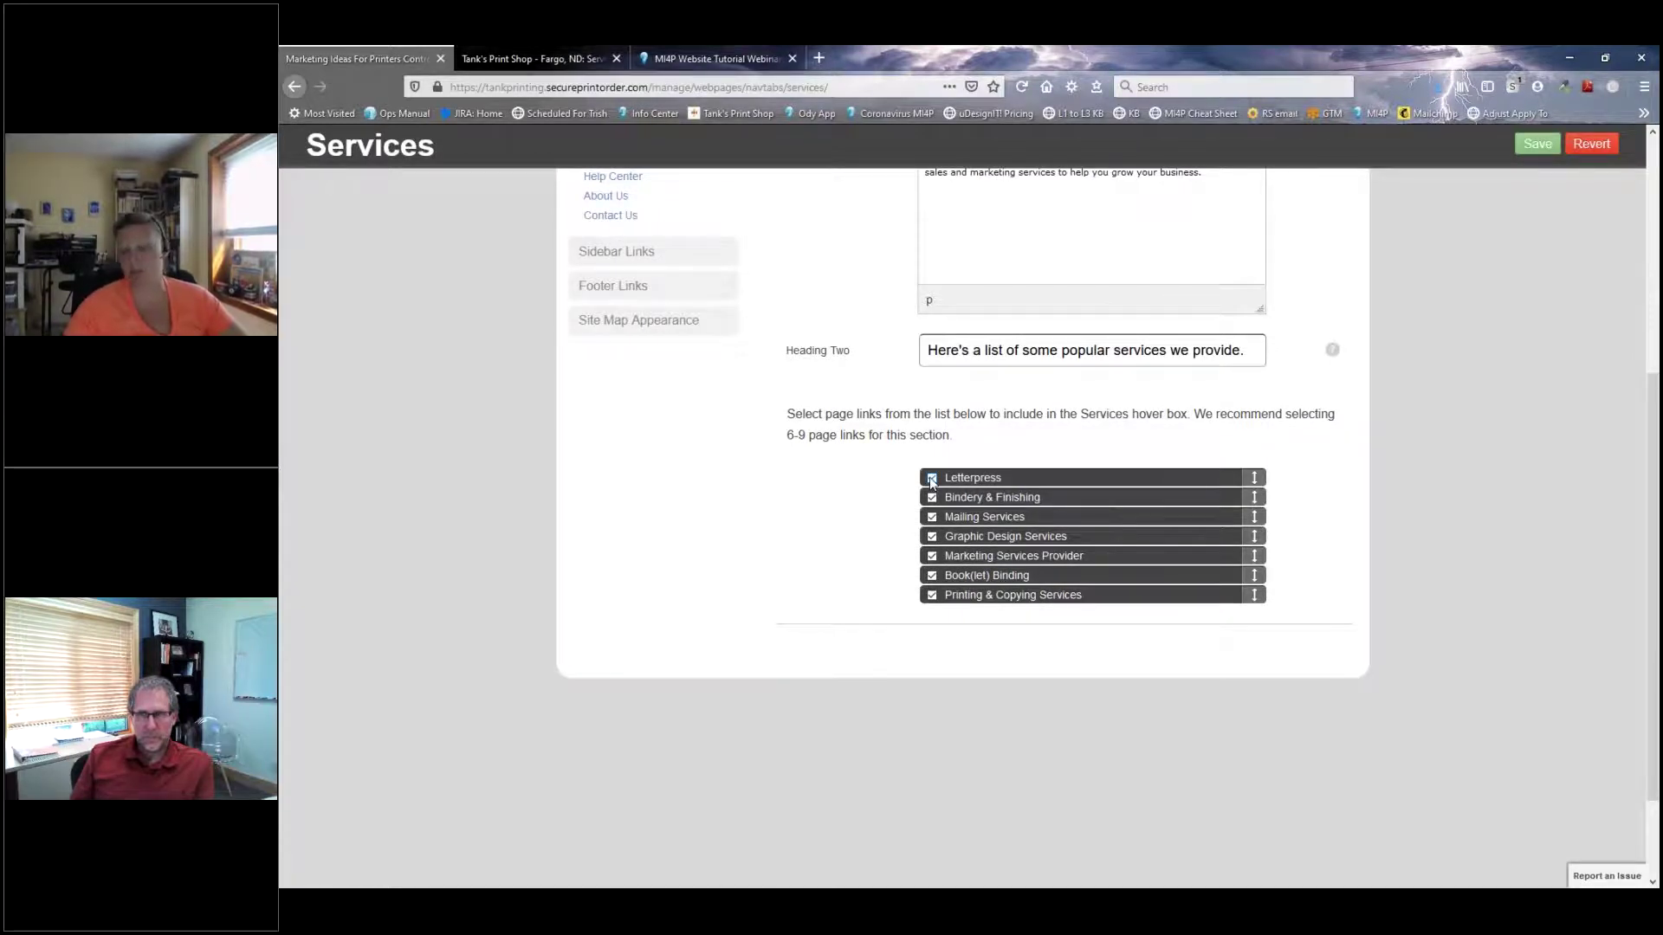
Step: Move Mailing Services above Letterpress in the Services hover box page links and save the change
{"action": "mouse_move", "coordinate": [1008, 477]}
{"action": "left_mouse_down"}
{"action": "mouse_move", "coordinate": [1009, 497]}
{"action": "mouse_move", "coordinate": [1010, 473]}
{"action": "left_mouse_up"}
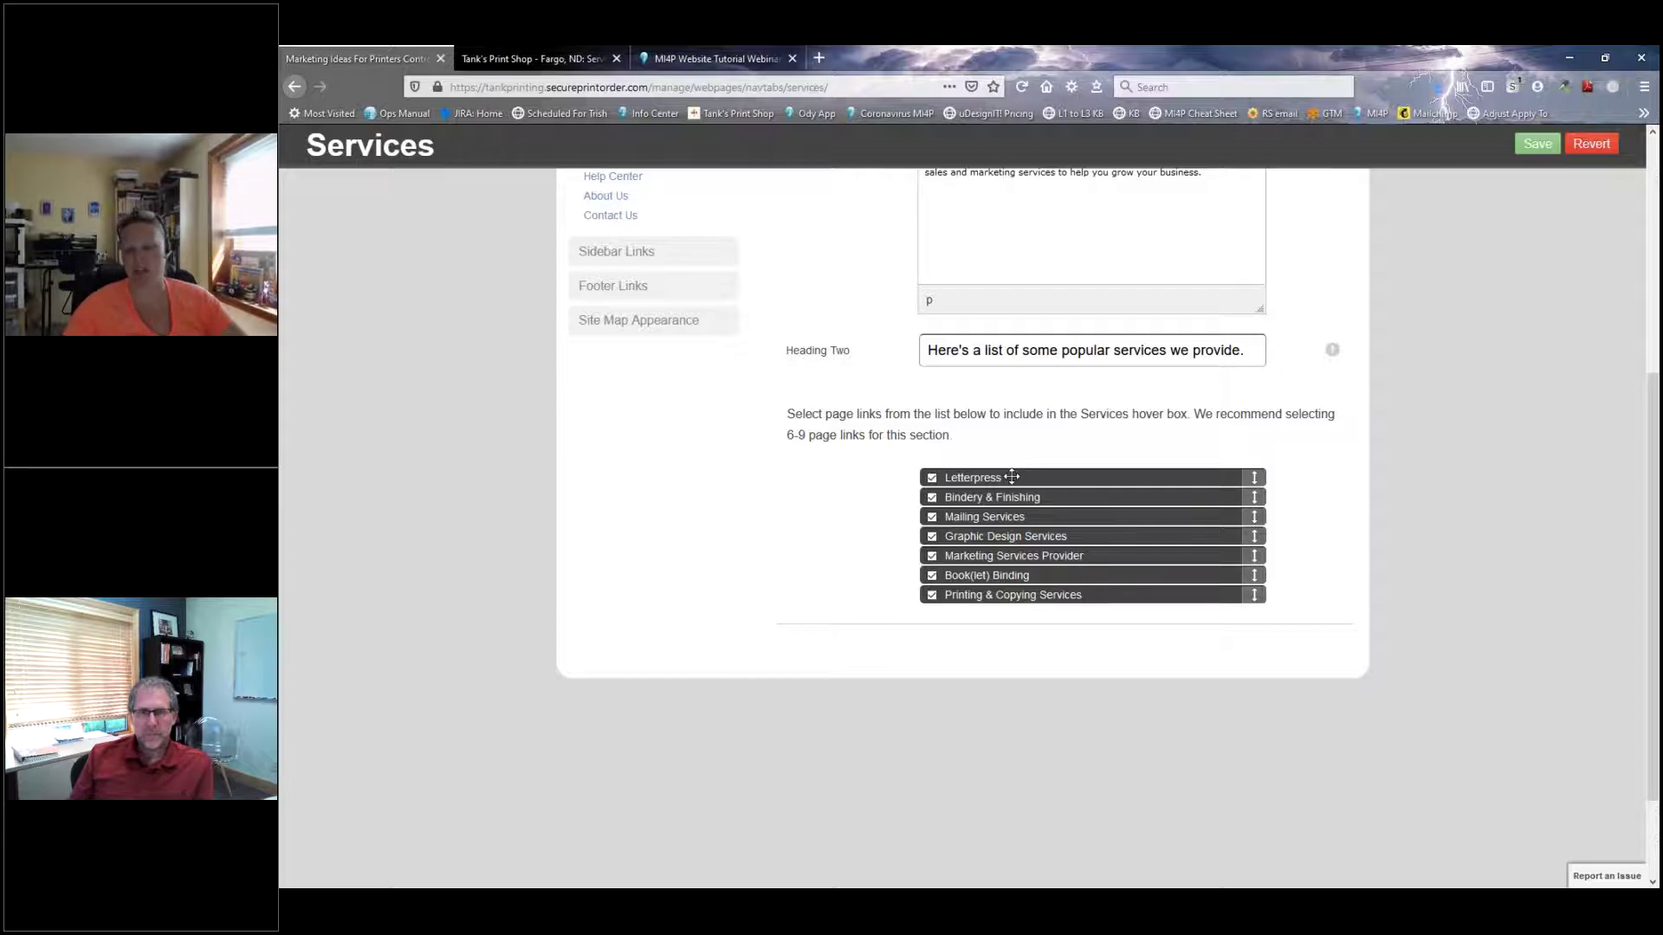
{"action": "mouse_move", "coordinate": [1034, 518]}
{"action": "left_mouse_down"}
{"action": "mouse_move", "coordinate": [1031, 479]}
{"action": "mouse_move", "coordinate": [1020, 491]}
{"action": "left_mouse_up"}
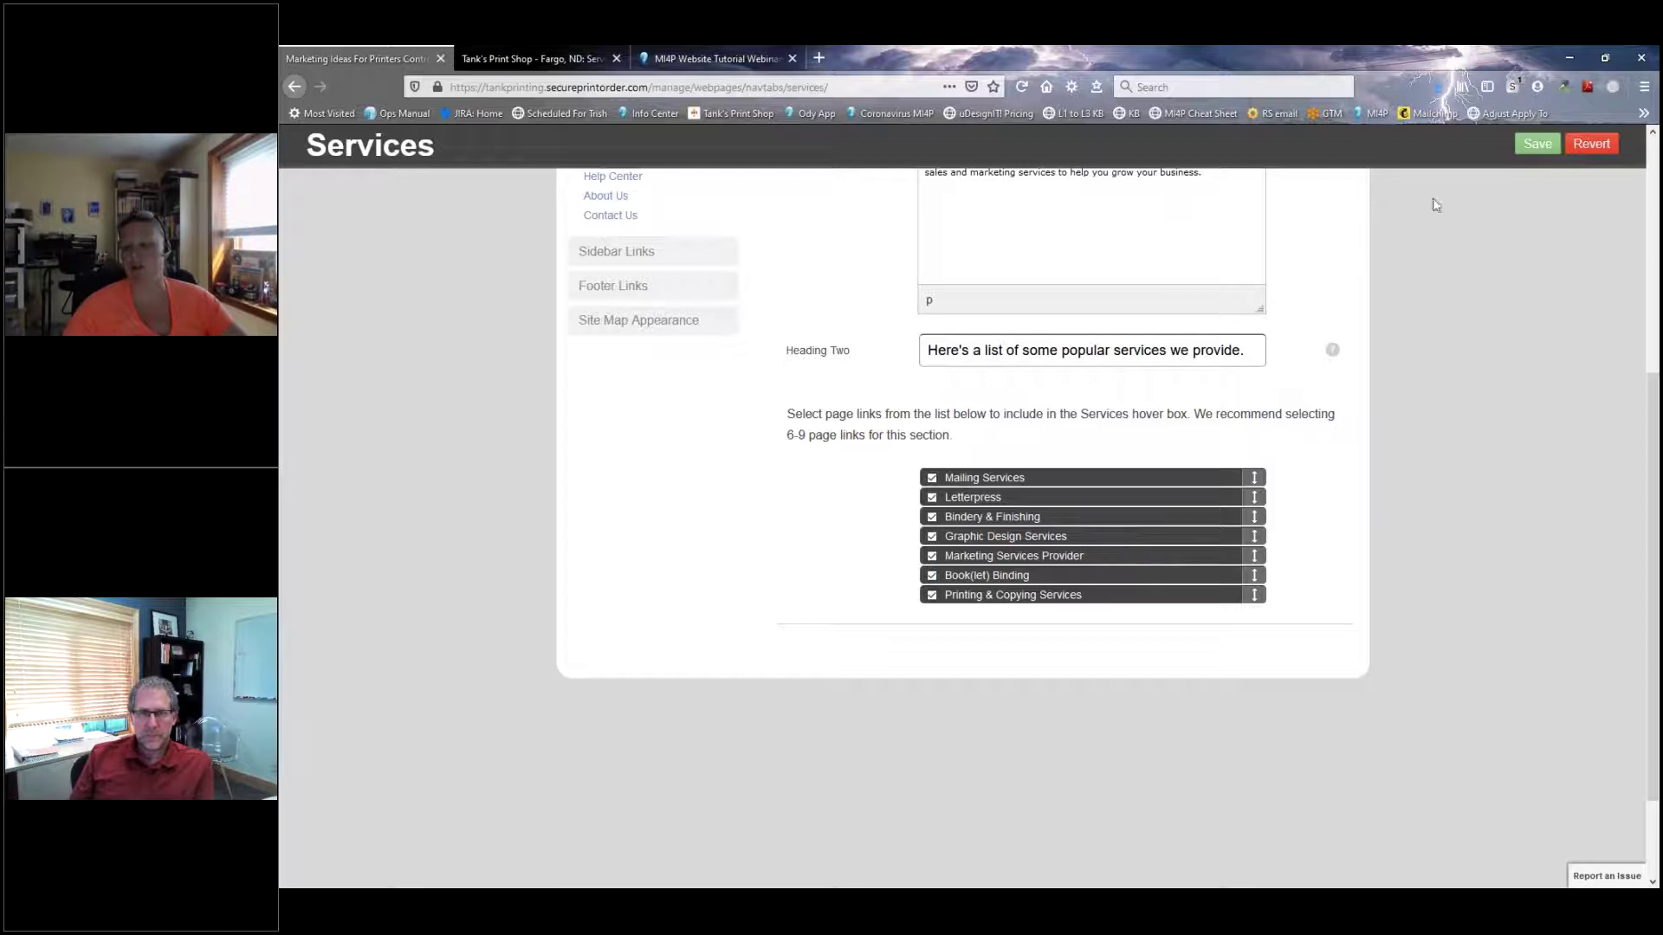
{"action": "left_click", "coordinate": [1527, 152]}
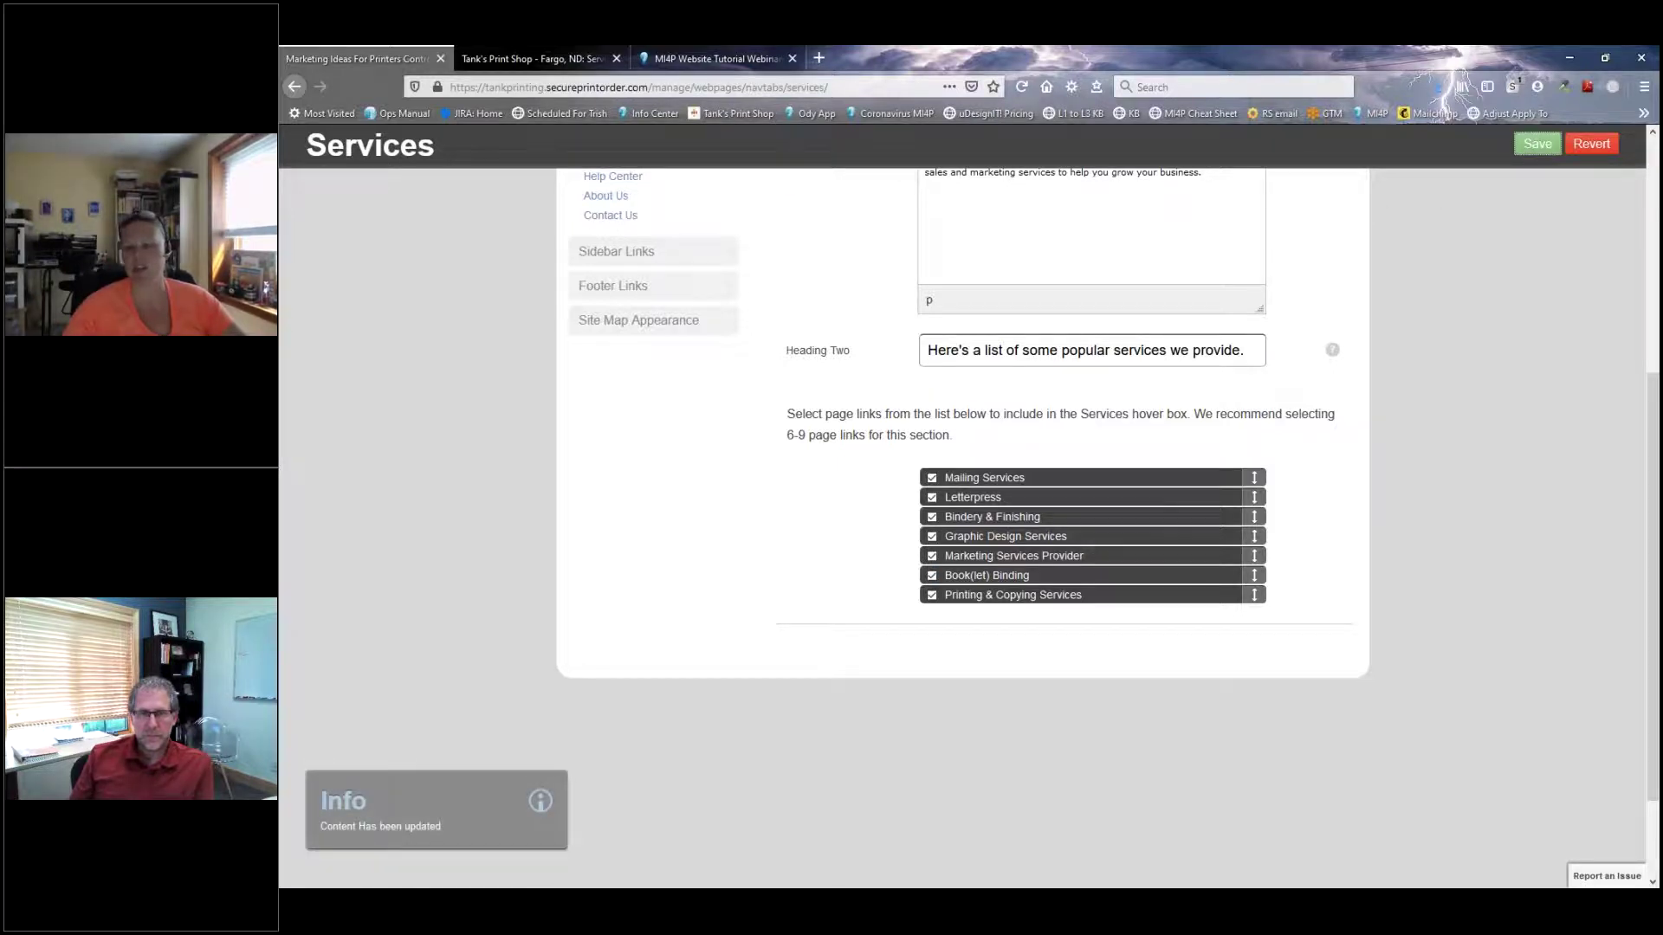
Step: Check the position of Mailing among the Services links on the reloaded Tank's Print Shop site, and return to the Control Center
{"action": "left_click", "coordinate": [485, 59]}
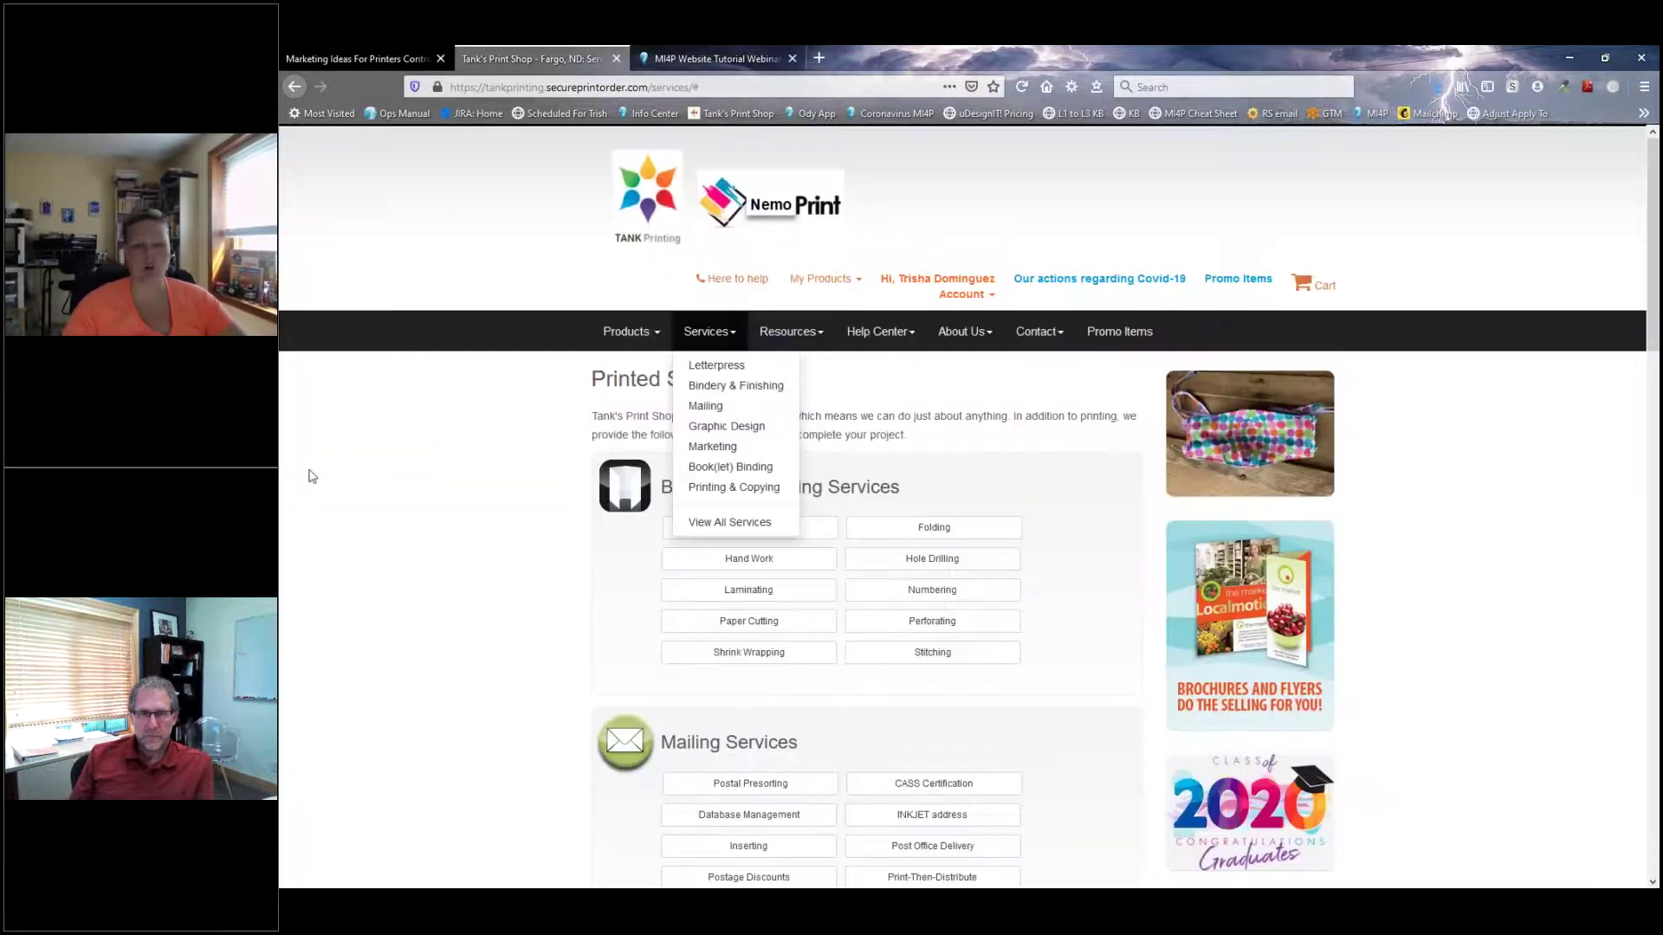
{"action": "key", "text": "F5"}
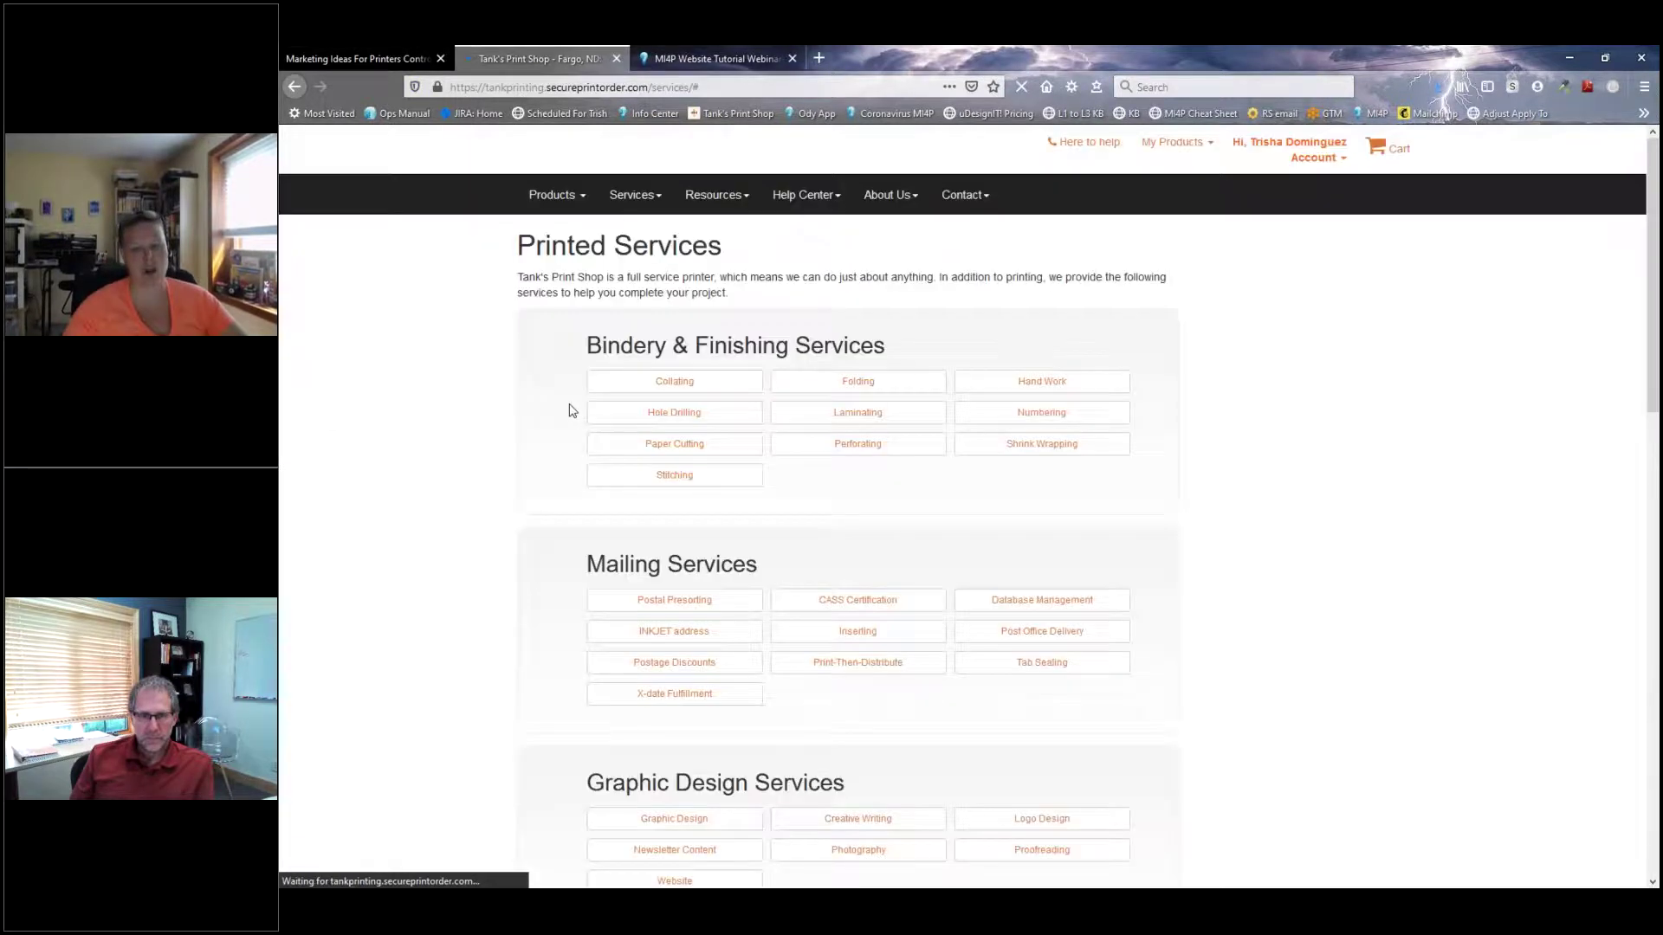
{"action": "left_click", "coordinate": [705, 332]}
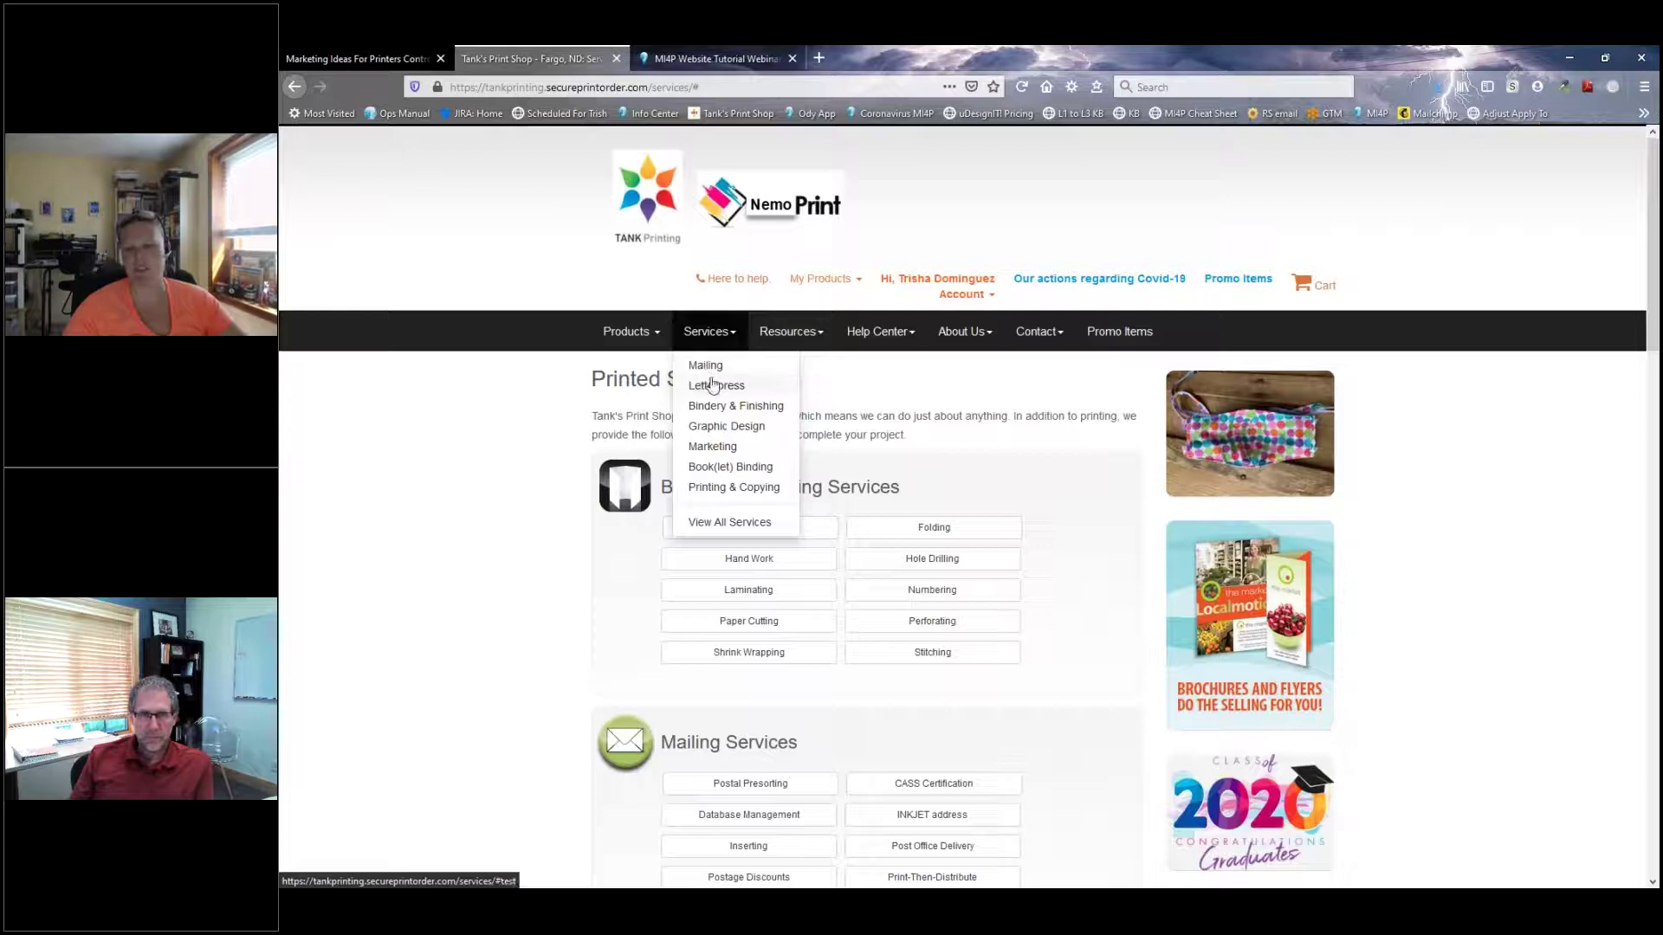
{"action": "left_click", "coordinate": [357, 59]}
{"action": "scroll", "coordinate": [571, 458], "scroll_direction": "up", "scroll_amount": 3}
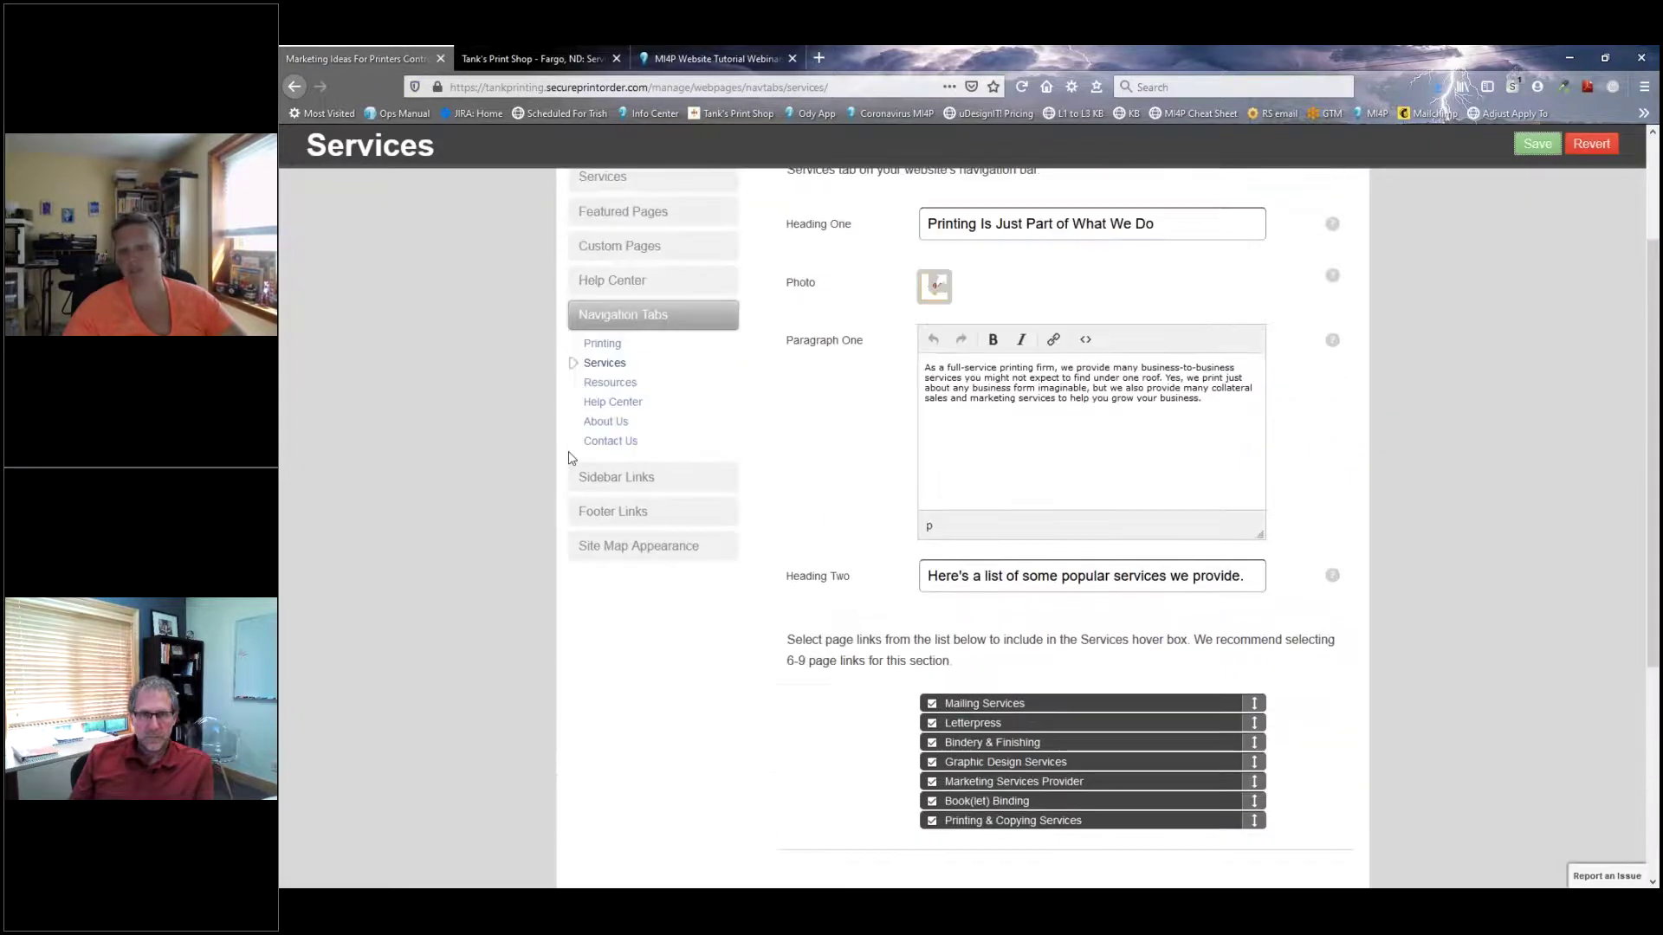
{"action": "scroll", "coordinate": [572, 458], "scroll_direction": "up", "scroll_amount": 2}
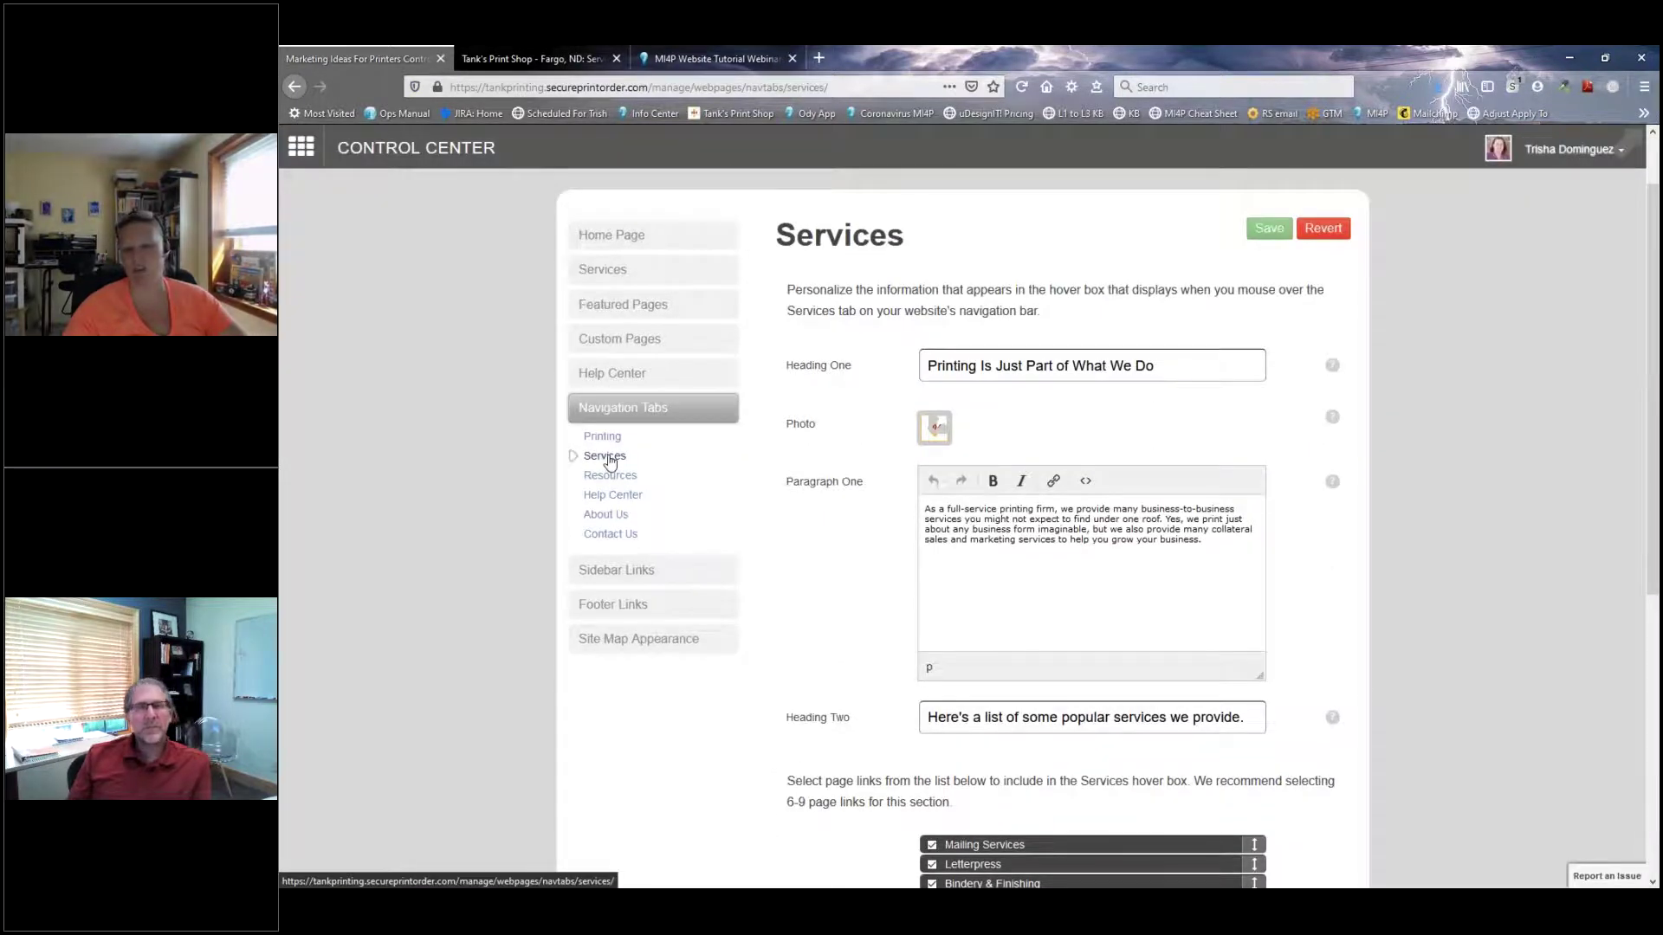
Step: Review the page links chosen for the Services hover box, and go to the Printing Services page
{"action": "scroll", "coordinate": [895, 713], "scroll_direction": "down", "scroll_amount": 2}
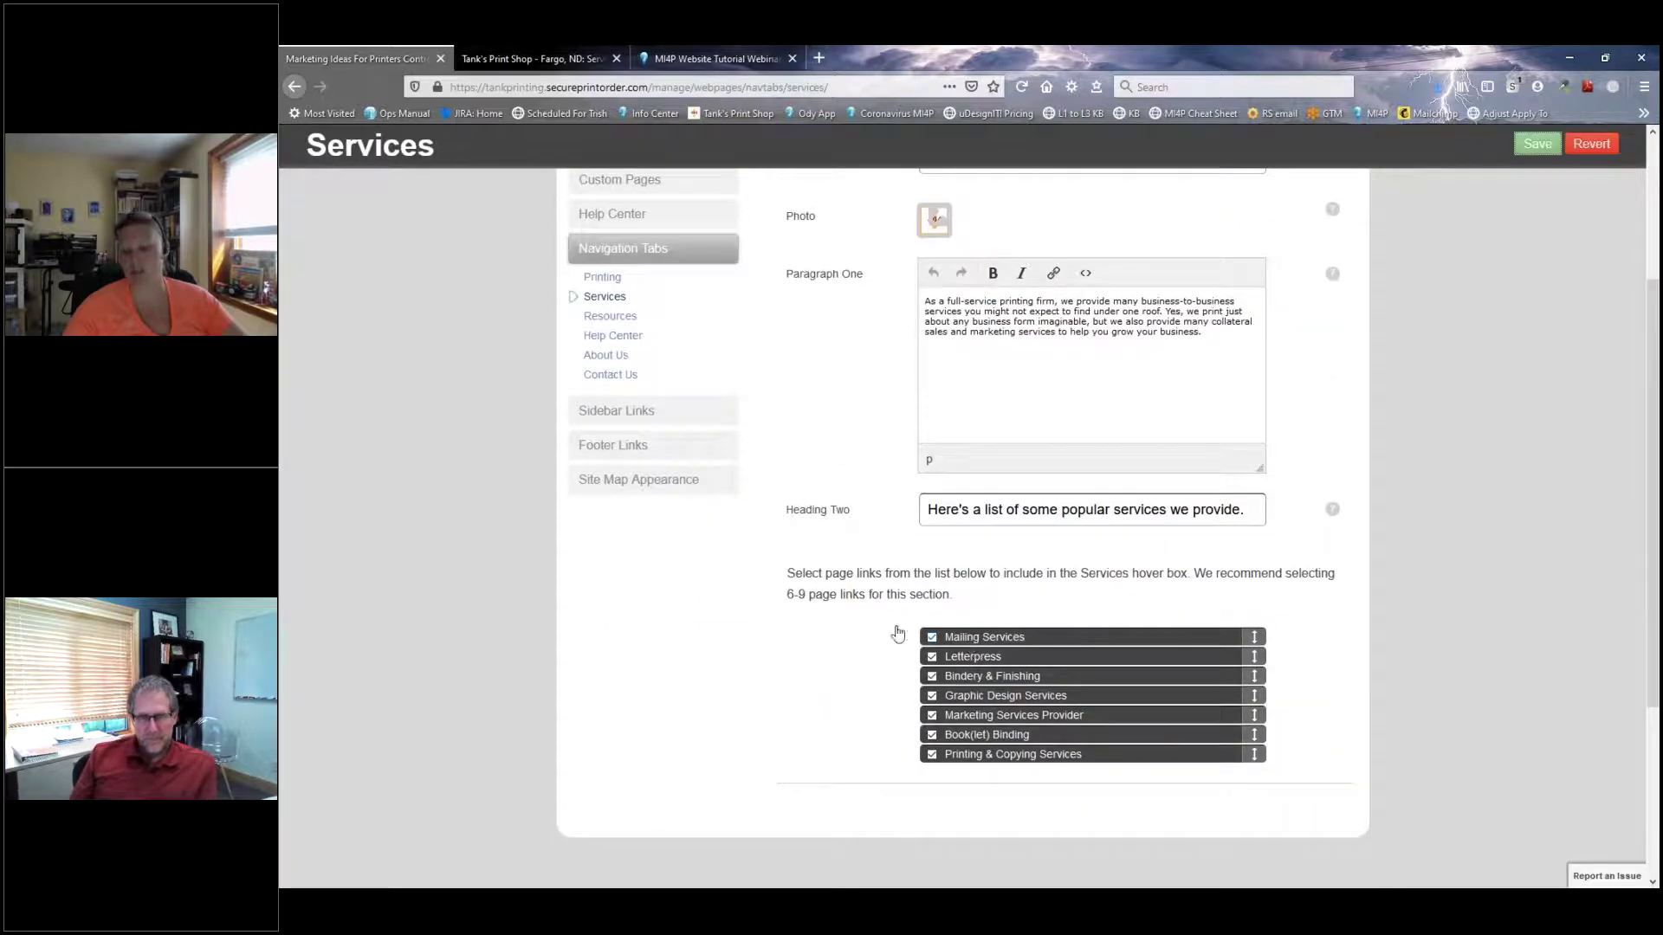
{"action": "scroll", "coordinate": [708, 642], "scroll_direction": "up", "scroll_amount": 3}
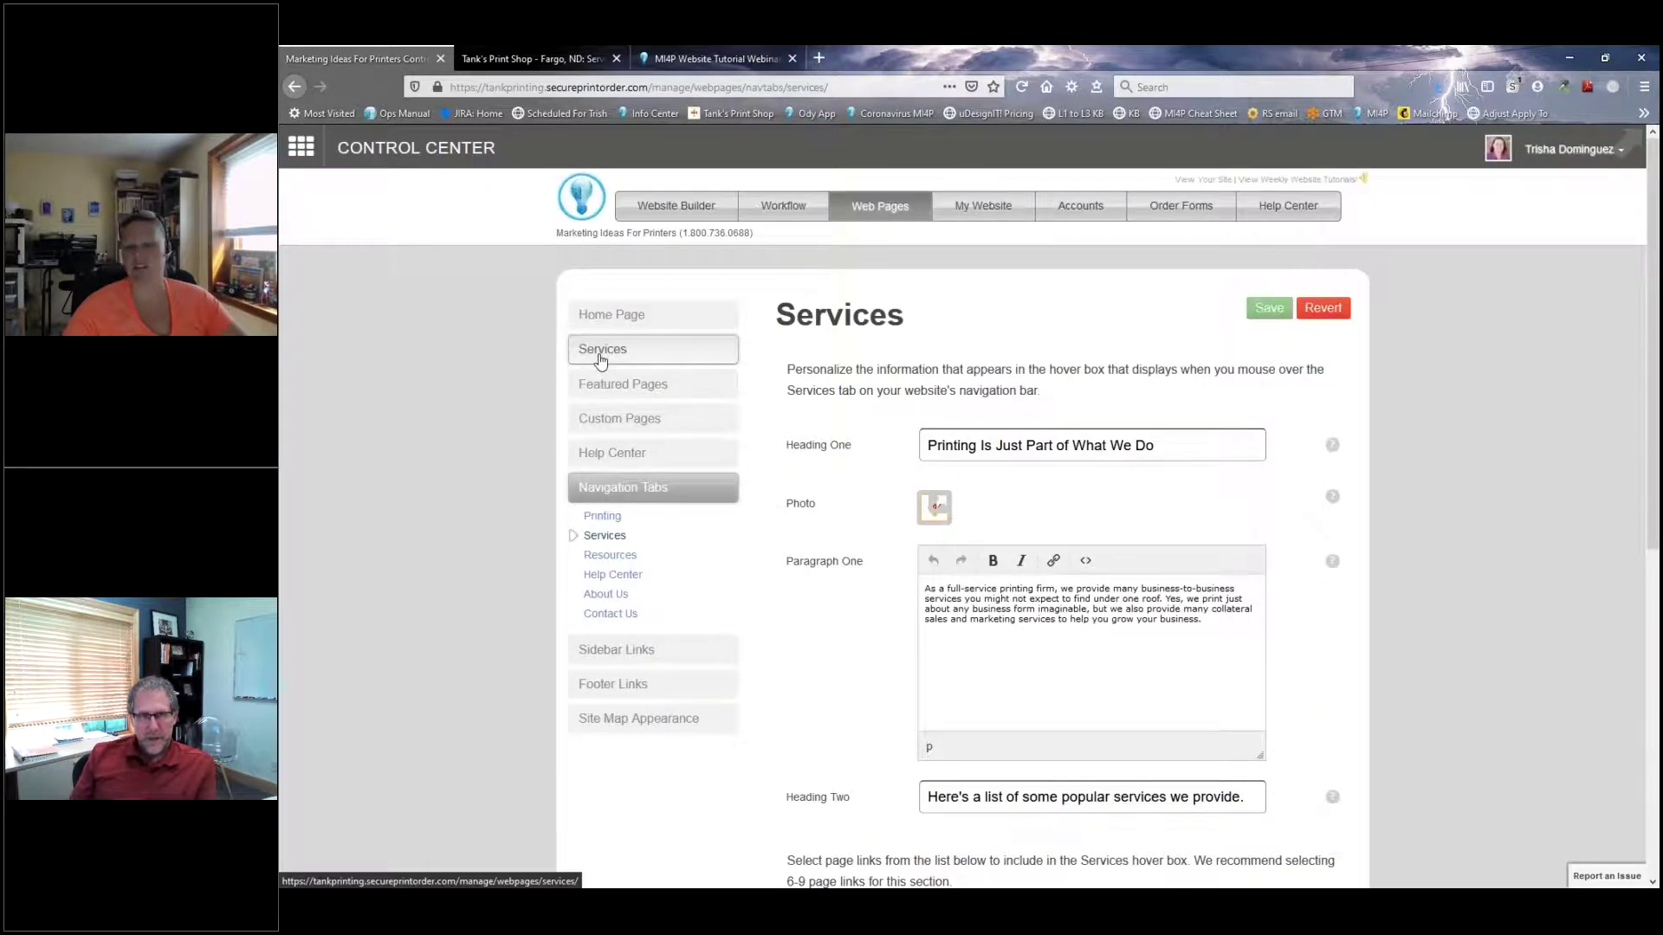
{"action": "left_click", "coordinate": [602, 353]}
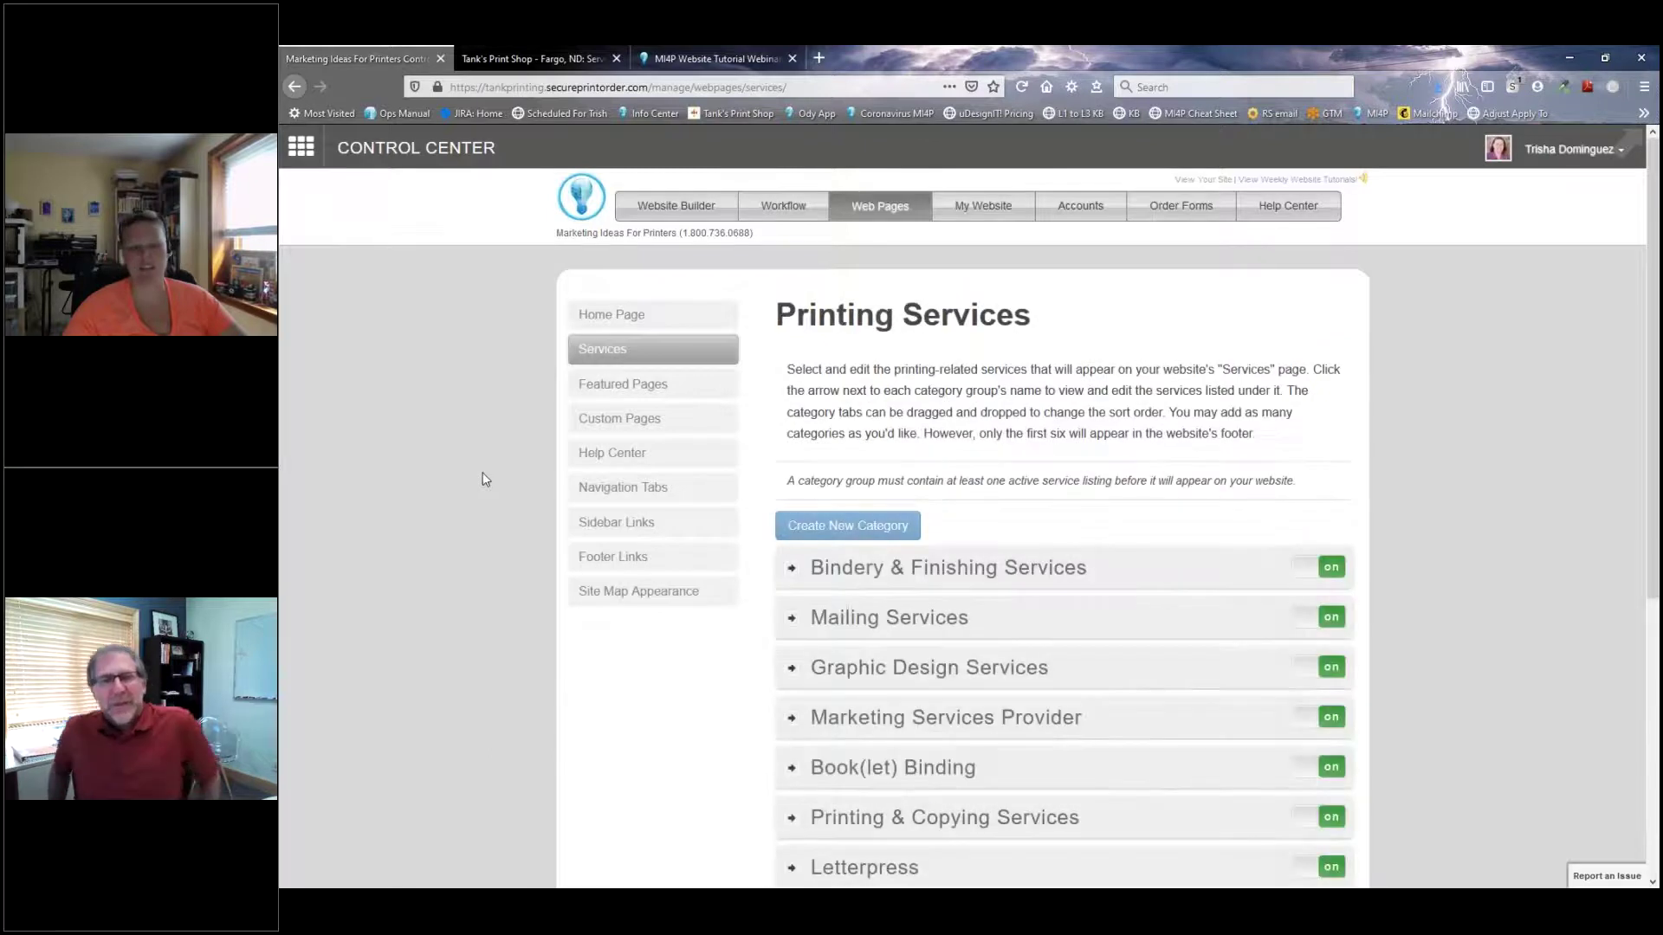
Step: Reopen the Services navigation tab settings to compare the page link order with the categories, and return to the Printing Services page
{"action": "left_click", "coordinate": [606, 489]}
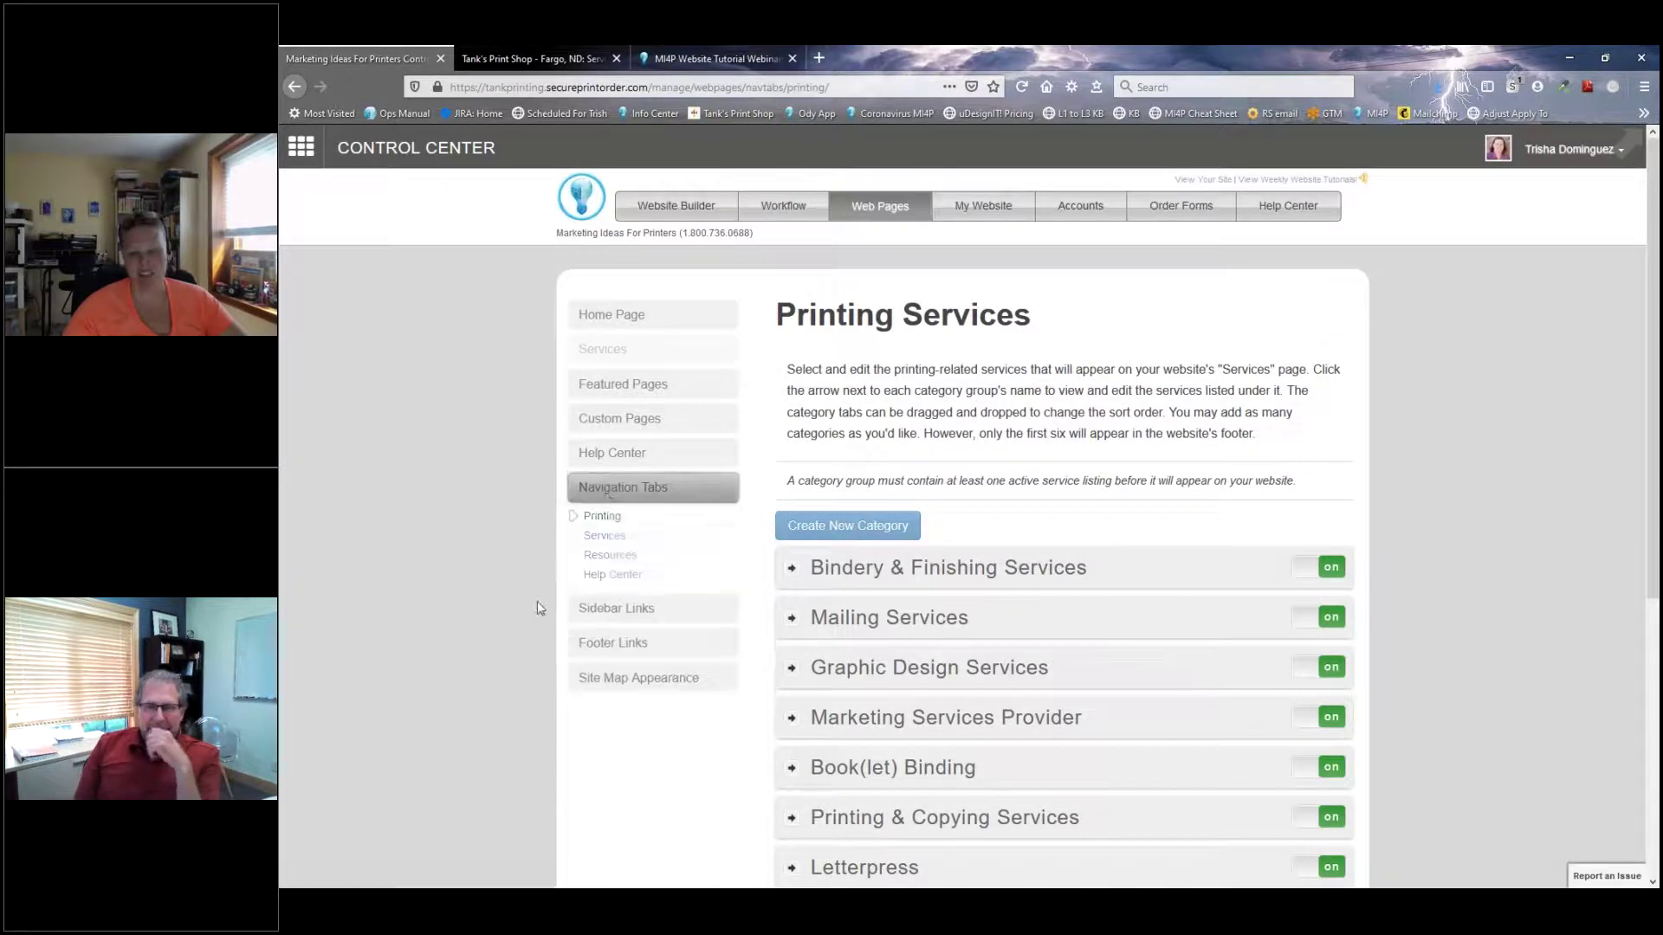
{"action": "left_click", "coordinate": [604, 536]}
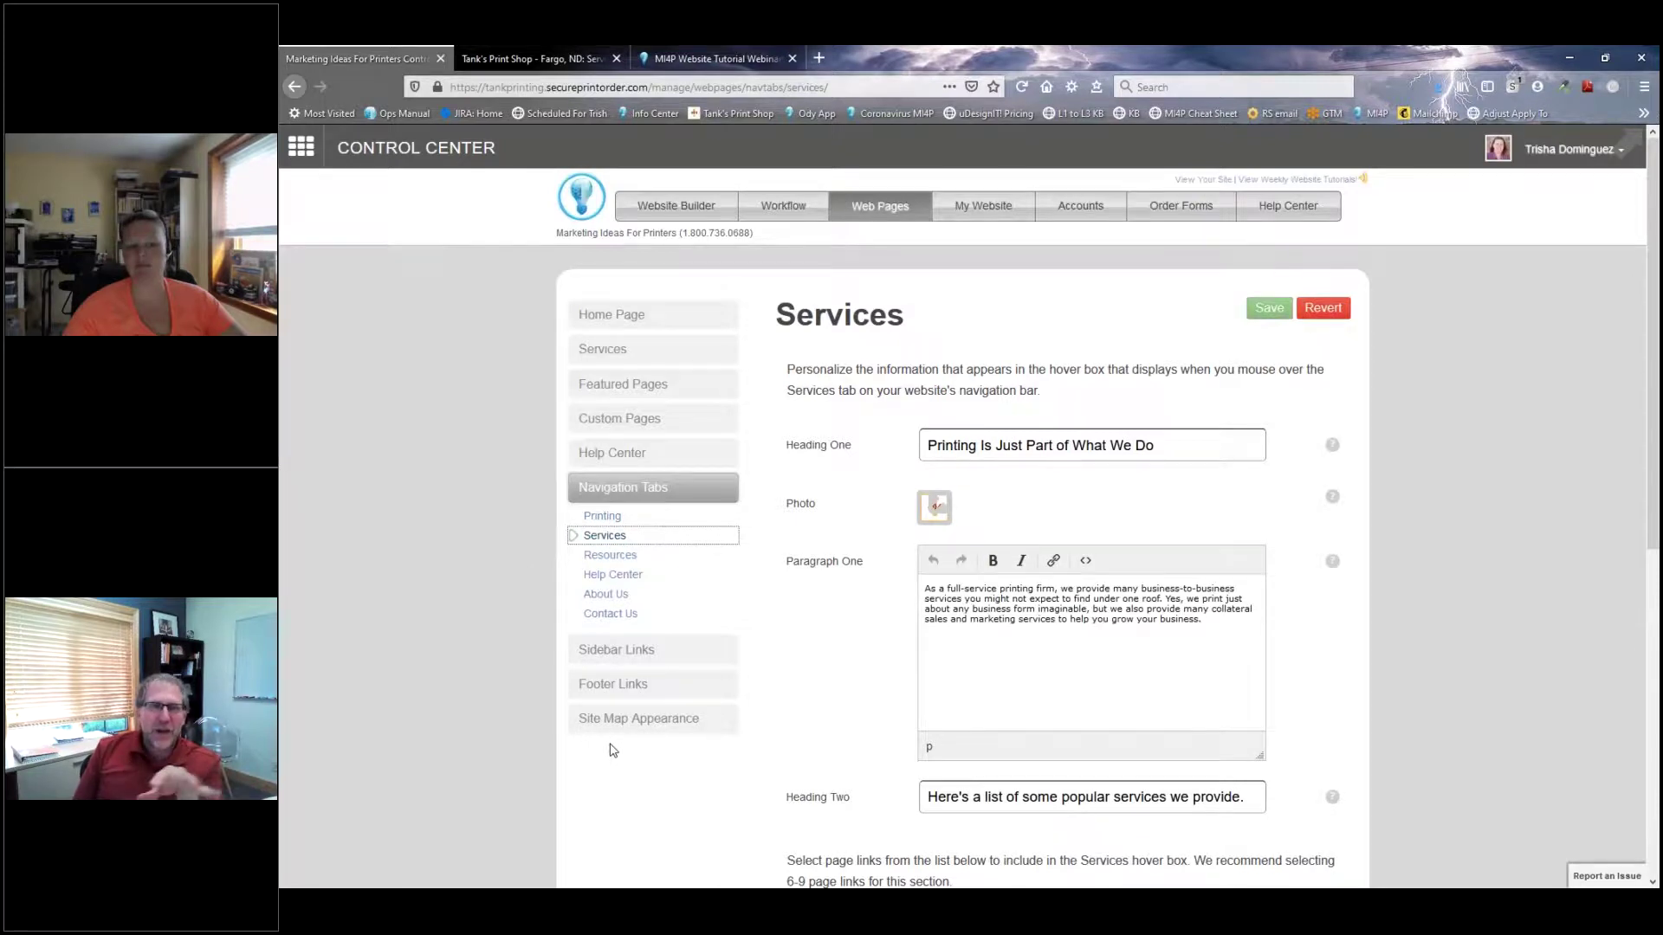
{"action": "scroll", "coordinate": [612, 750], "scroll_direction": "down", "scroll_amount": 3}
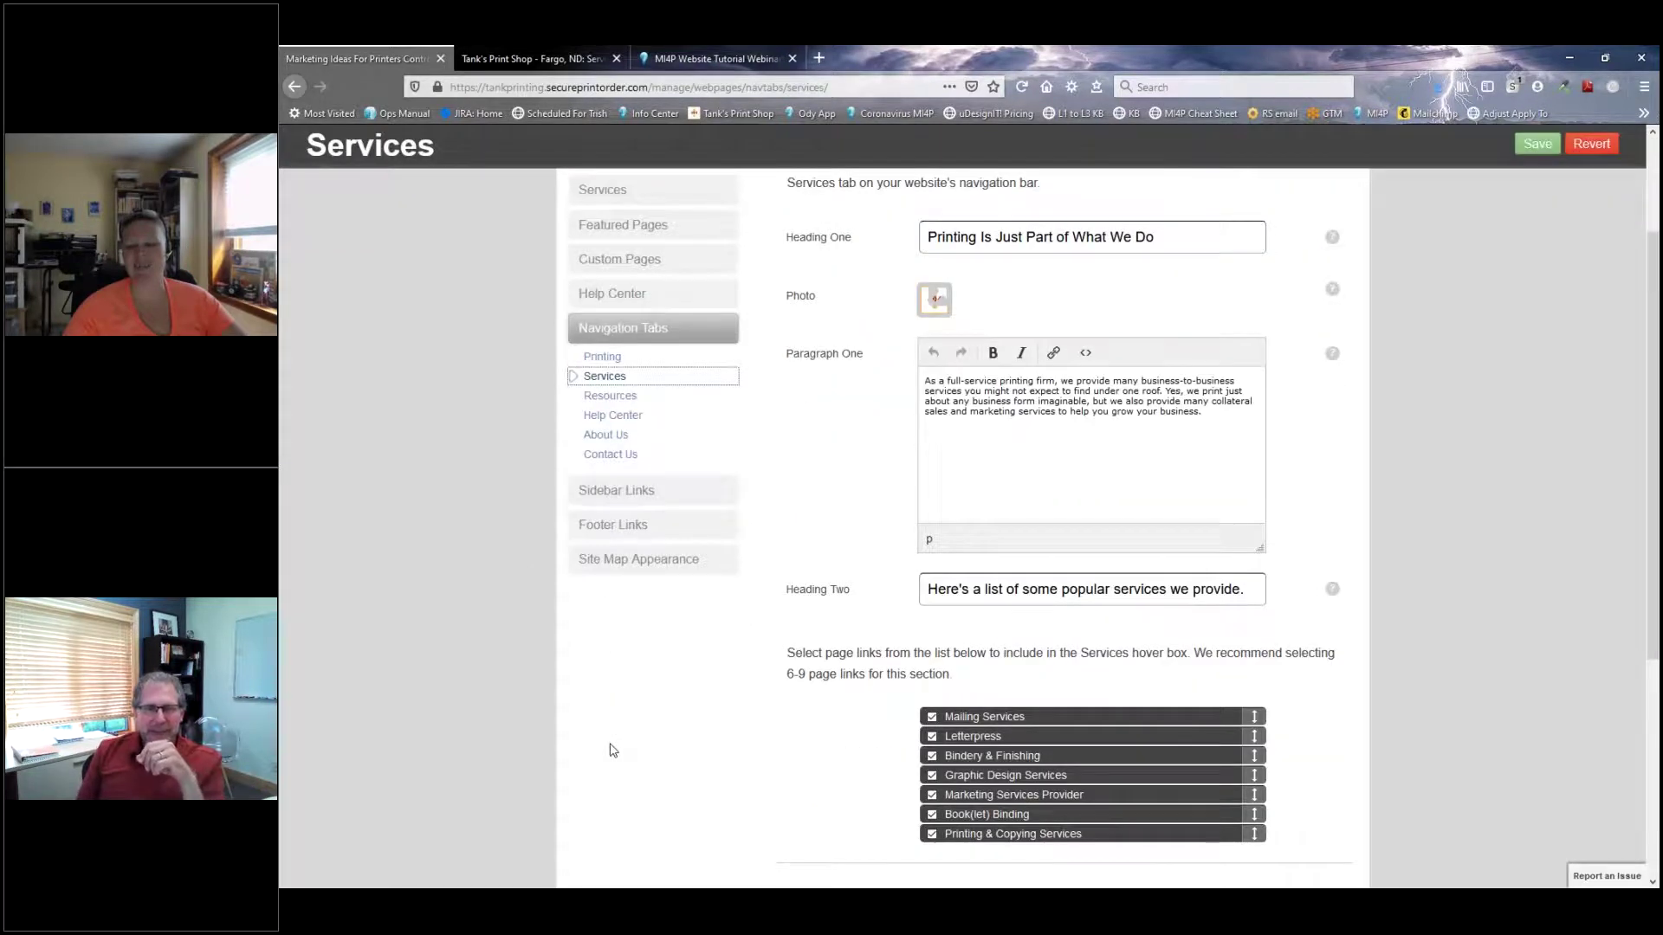
{"action": "scroll", "coordinate": [611, 750], "scroll_direction": "up", "scroll_amount": 3}
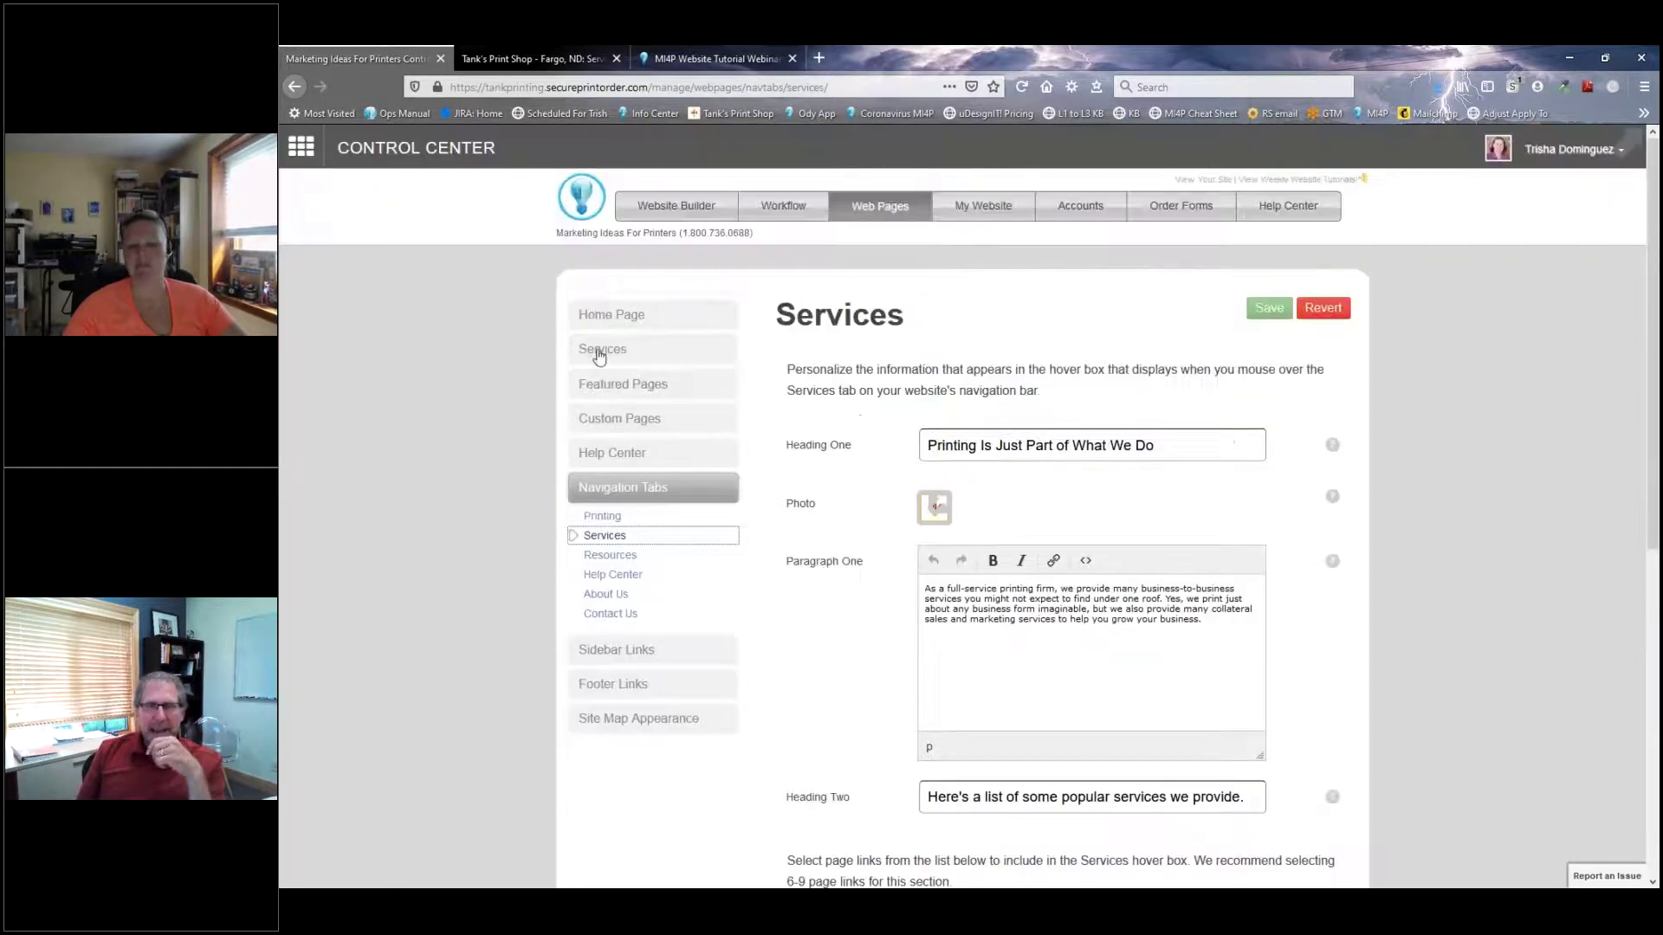
{"action": "left_click", "coordinate": [598, 350]}
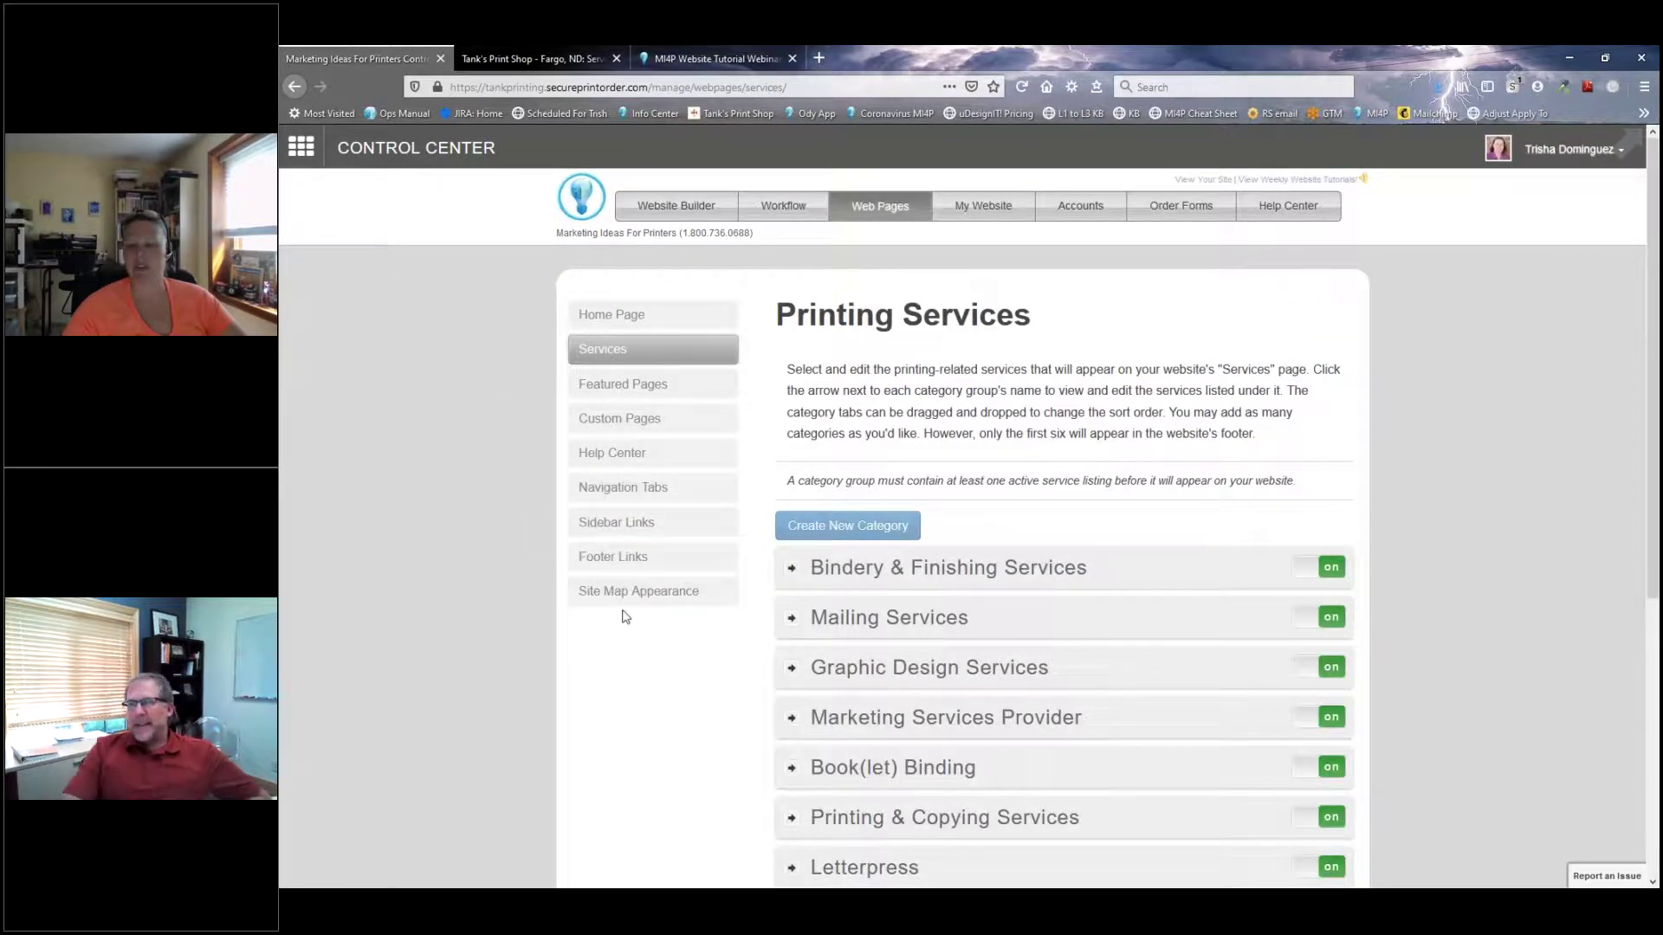
Step: Examine the individual services listed under the Mailing Services and Bindery & Finishing Services categories
{"action": "scroll", "coordinate": [632, 639], "scroll_direction": "down", "scroll_amount": 2}
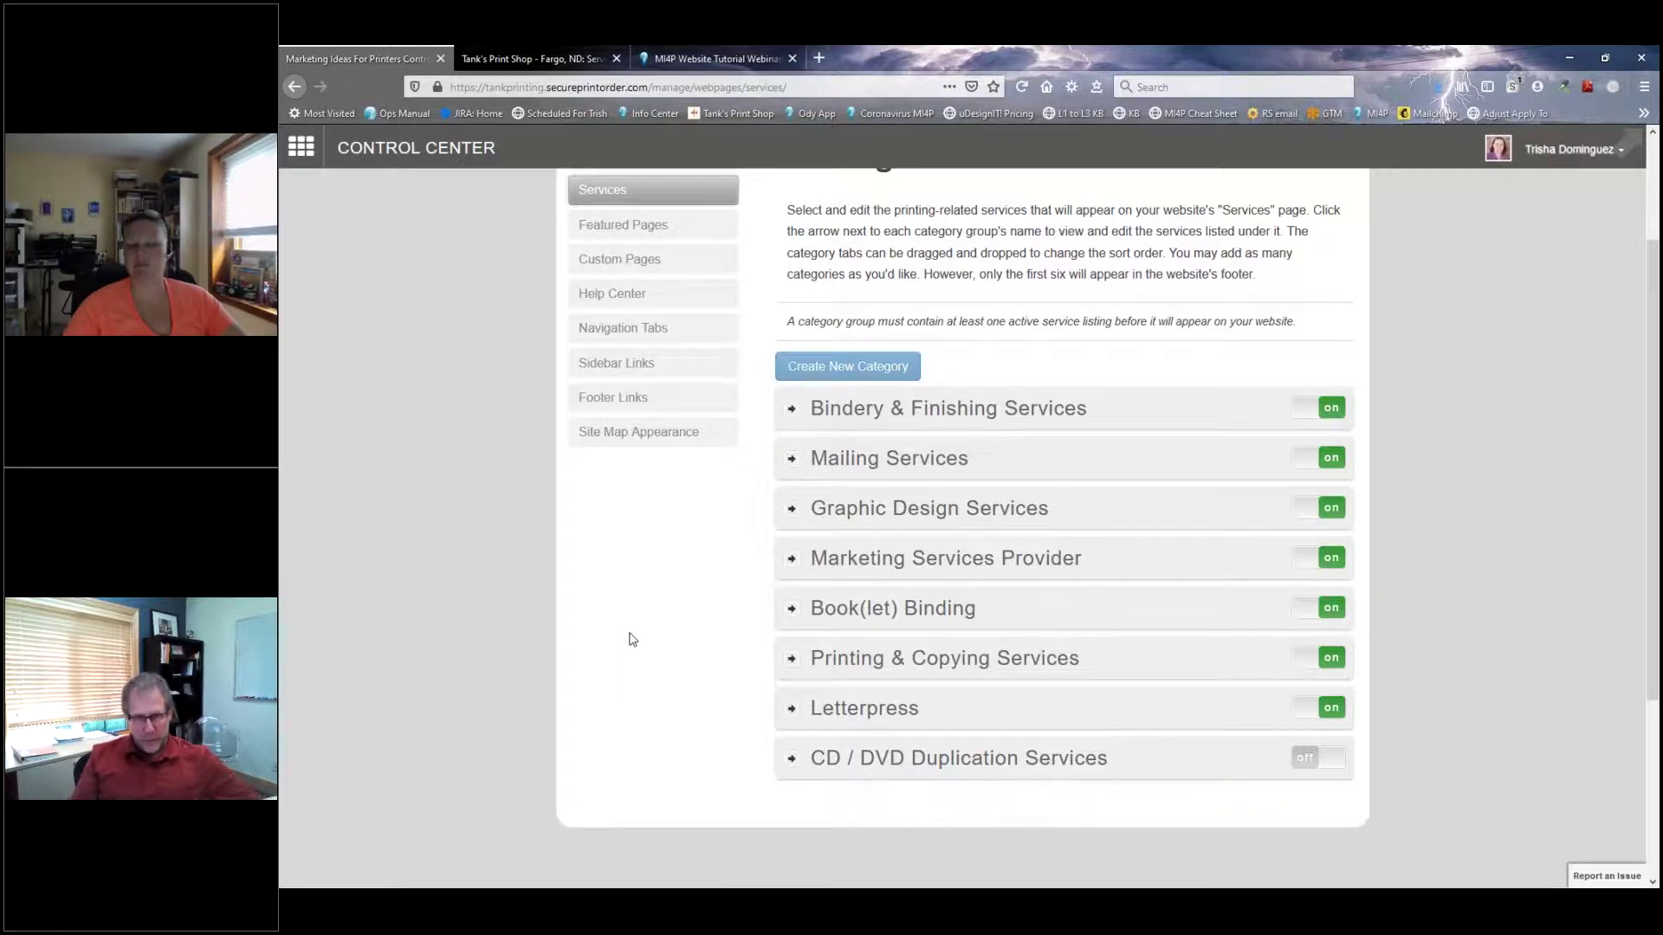
{"action": "left_click", "coordinate": [791, 459]}
{"action": "scroll", "coordinate": [644, 604], "scroll_direction": "down", "scroll_amount": 2}
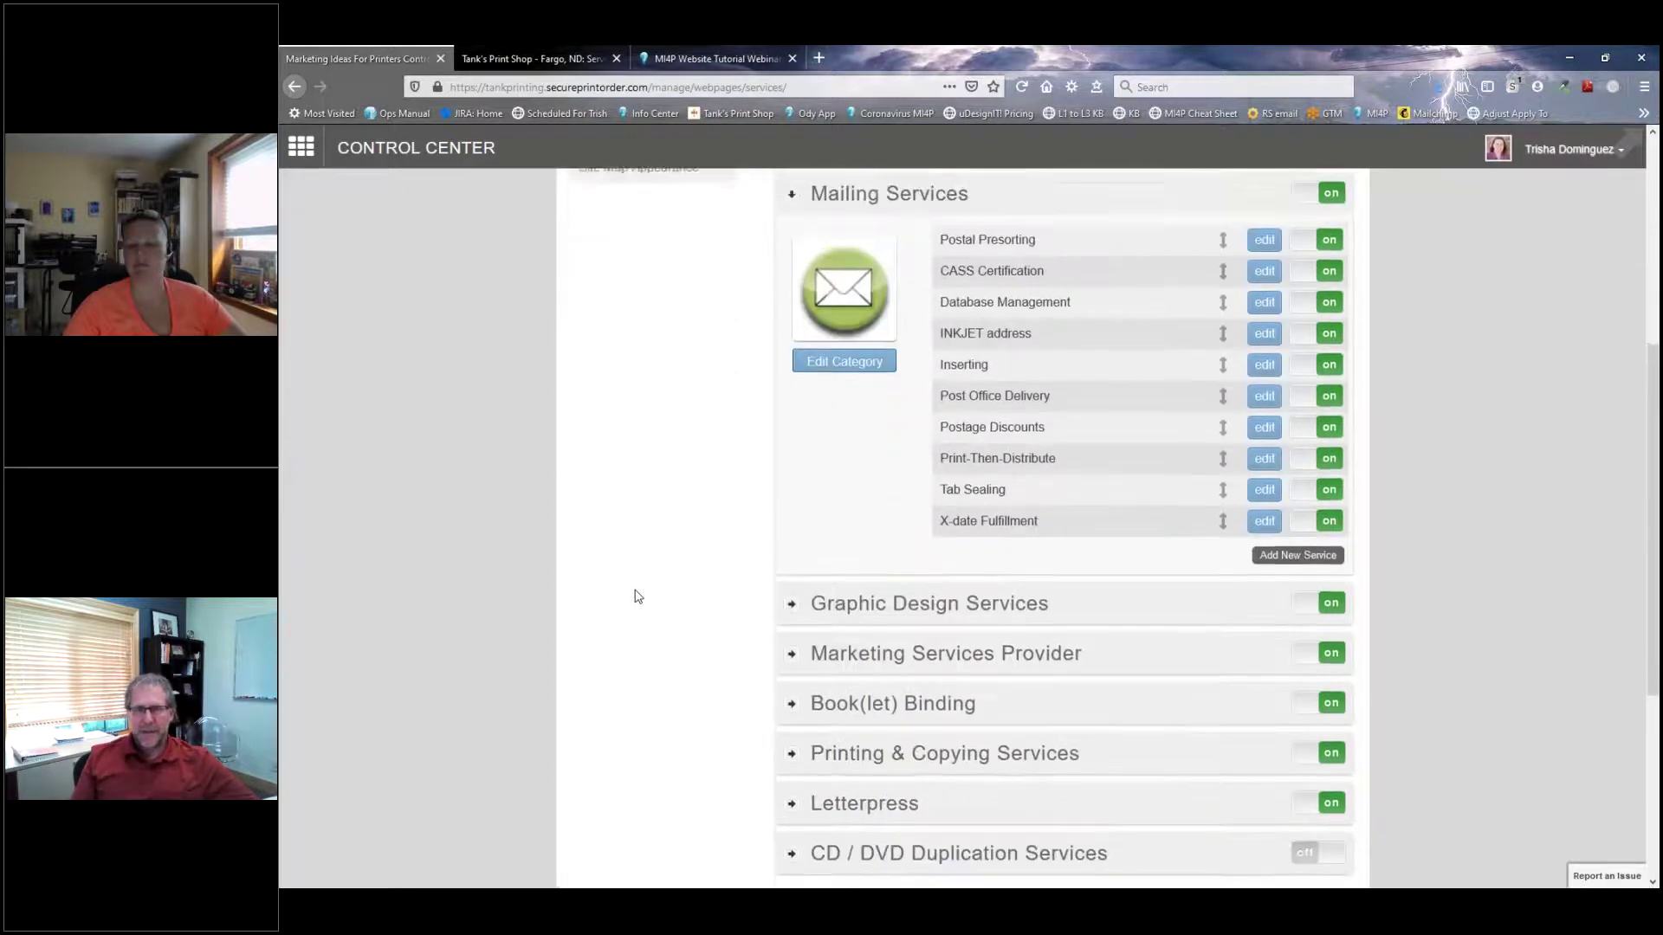
{"action": "scroll", "coordinate": [638, 596], "scroll_direction": "up", "scroll_amount": 2}
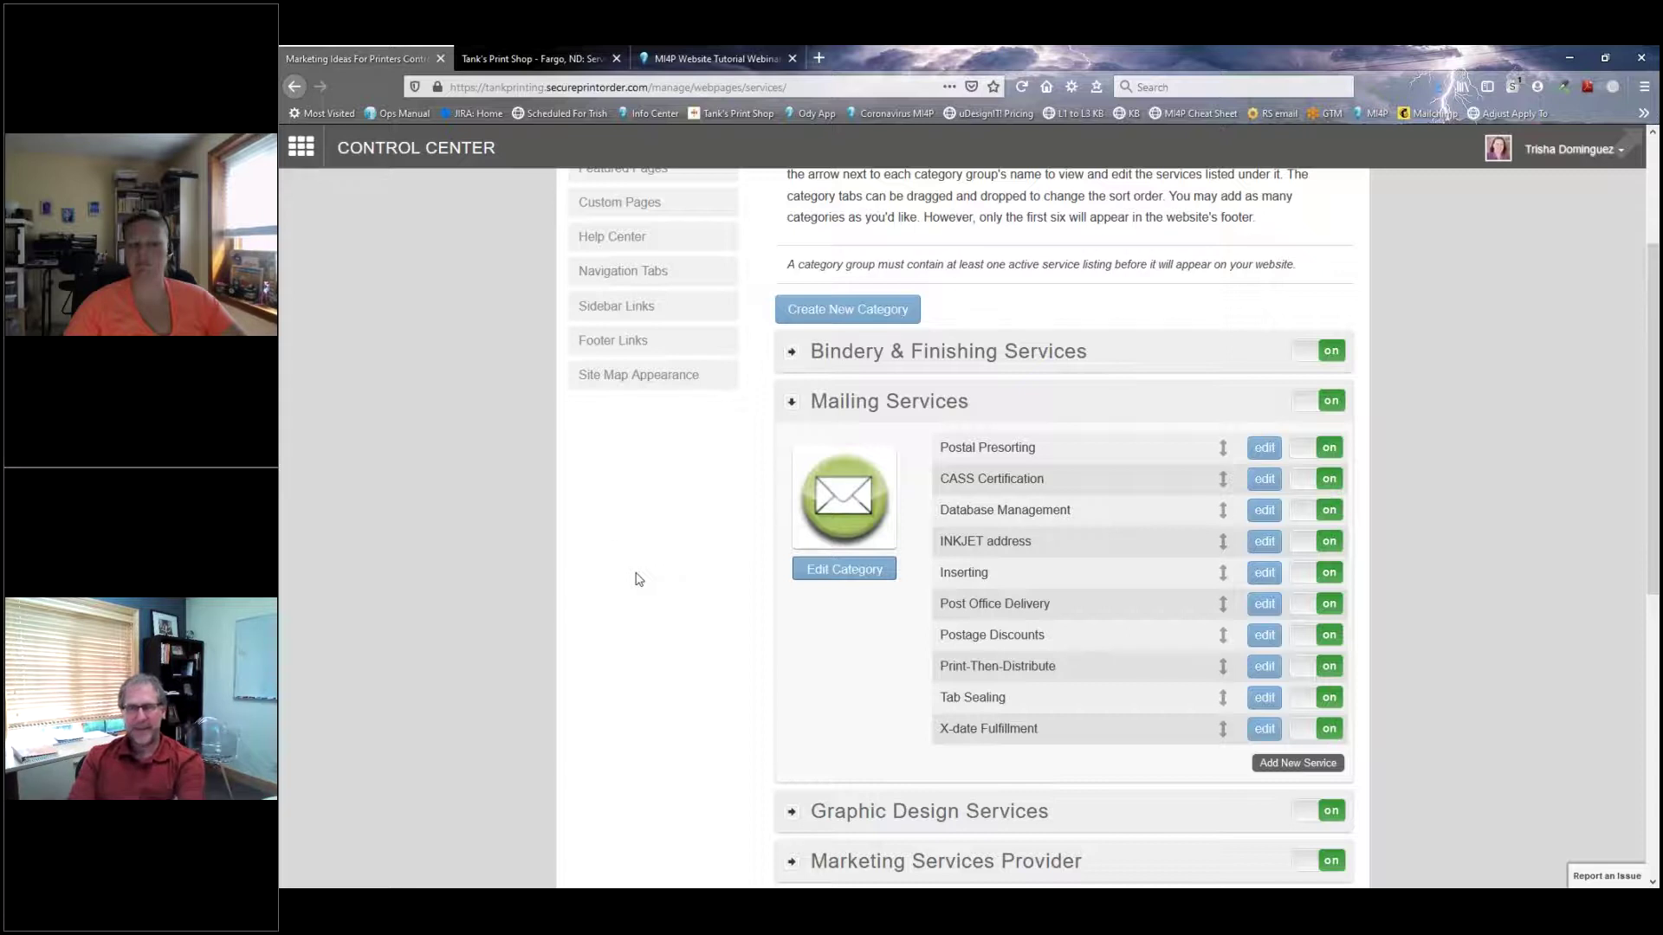
{"action": "left_click", "coordinate": [791, 352]}
{"action": "scroll", "coordinate": [645, 574], "scroll_direction": "down", "scroll_amount": 2}
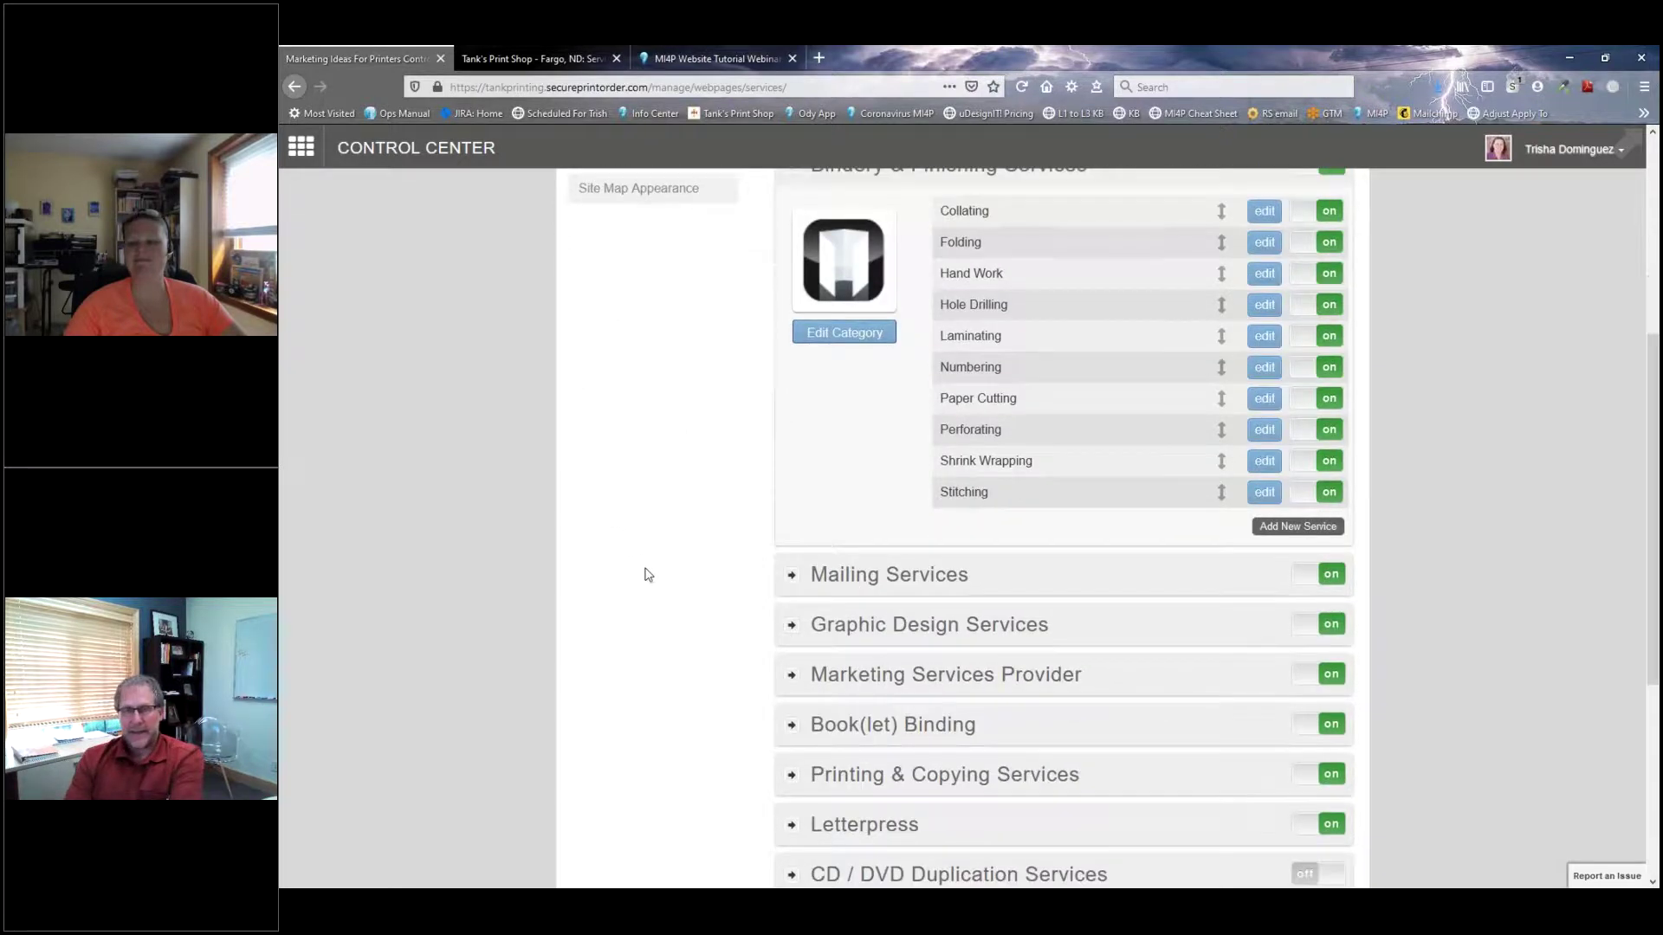
{"action": "scroll", "coordinate": [645, 575], "scroll_direction": "up", "scroll_amount": 3}
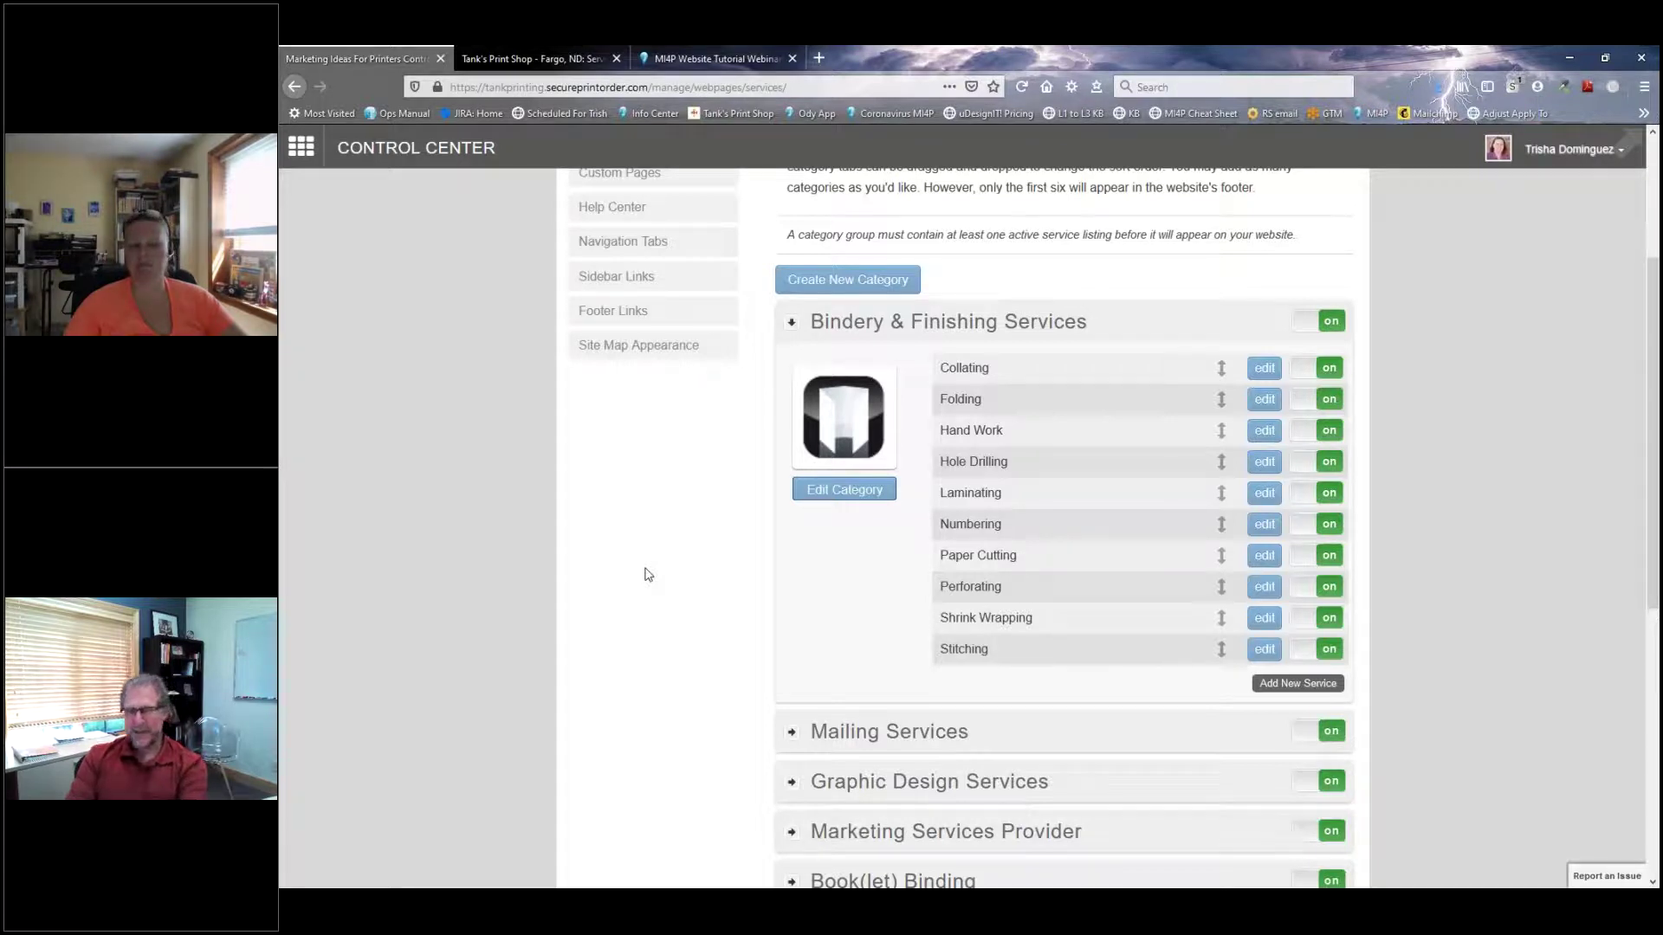
{"action": "scroll", "coordinate": [644, 574], "scroll_direction": "down", "scroll_amount": 3}
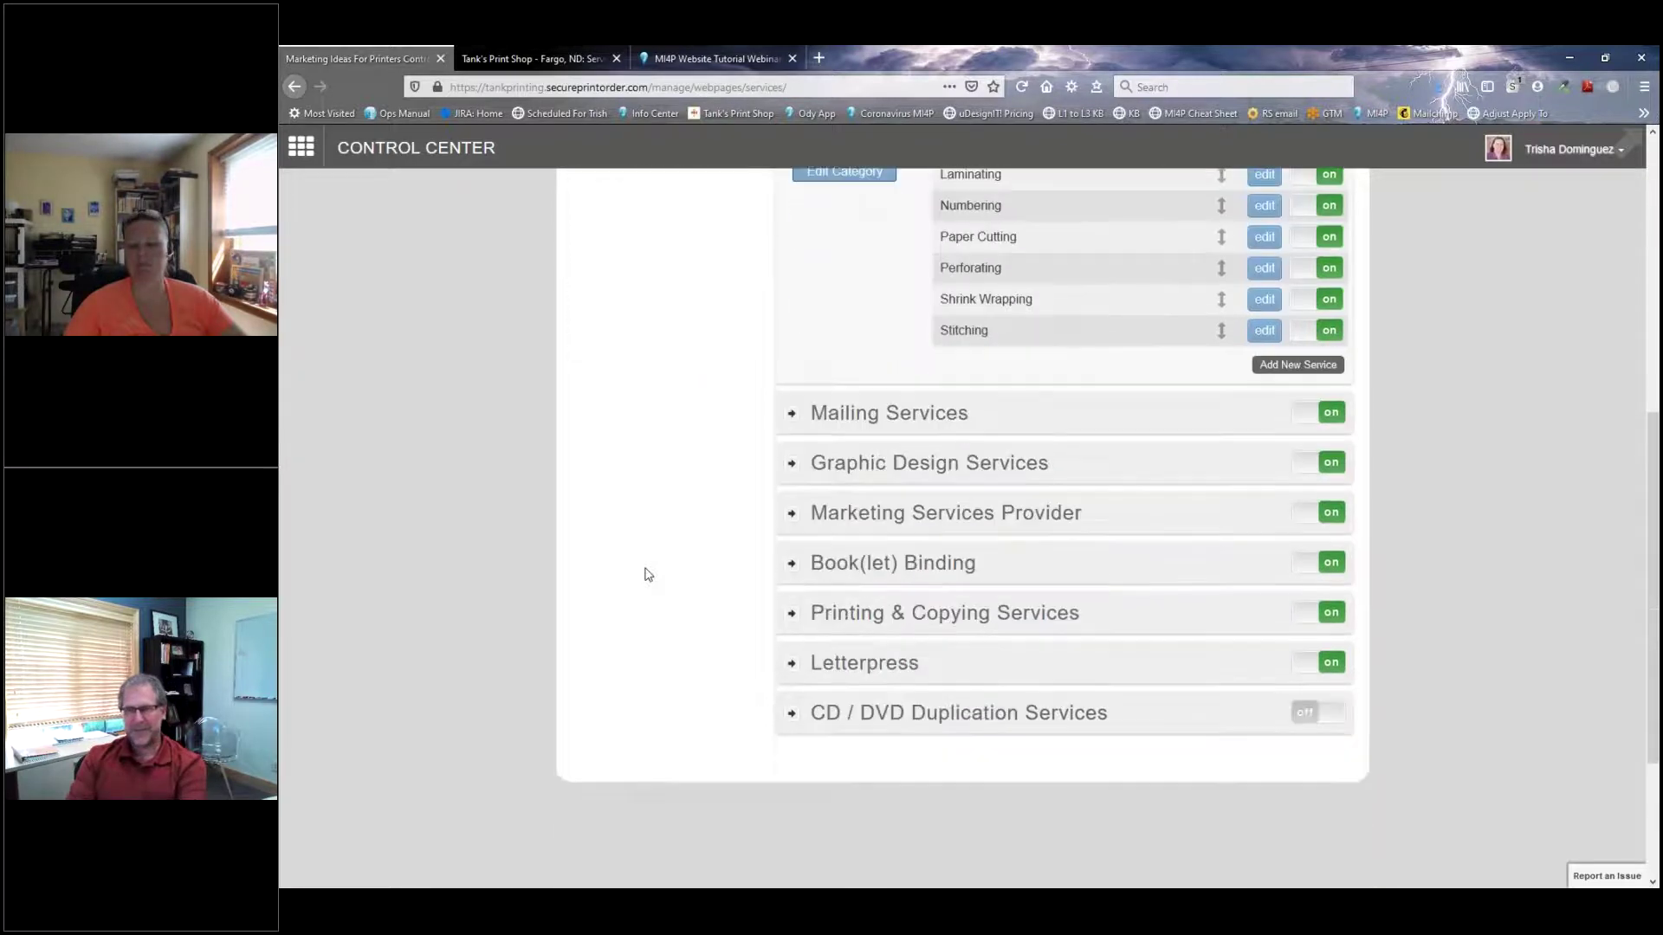
Step: View the services listed under the Letterpress category, and return to the start of the Printing Services page
{"action": "left_click", "coordinate": [791, 668]}
{"action": "scroll", "coordinate": [687, 516], "scroll_direction": "up", "scroll_amount": 3}
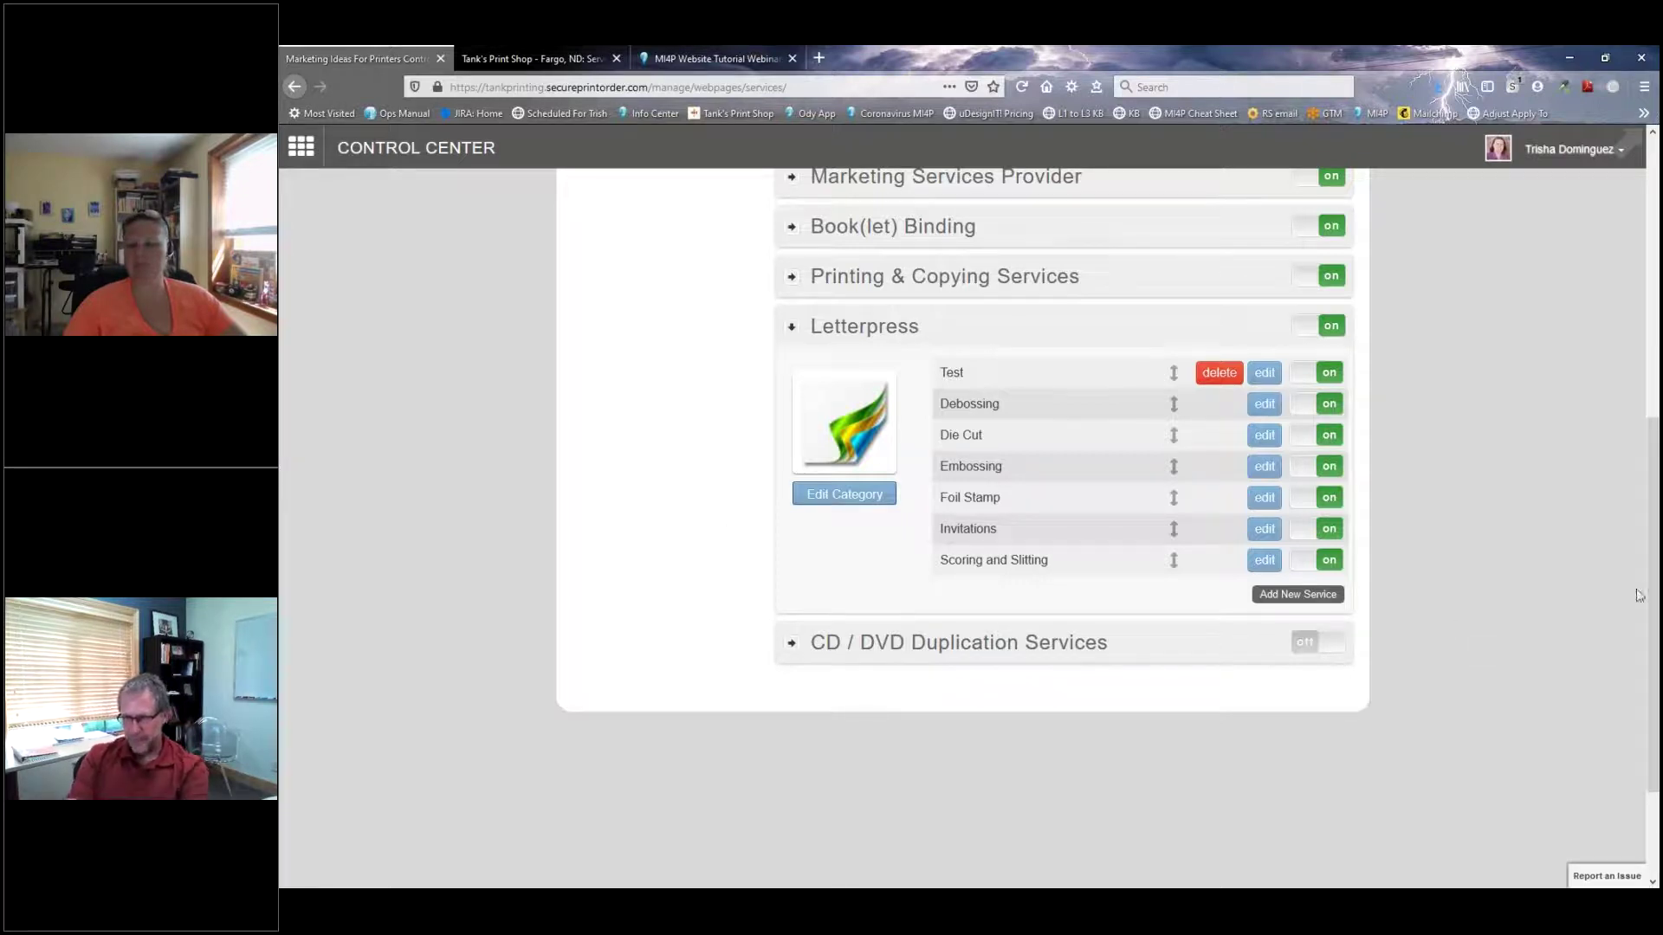
{"action": "left_click_drag", "start_coordinate": [1652, 582], "coordinate": [1632, 294]}
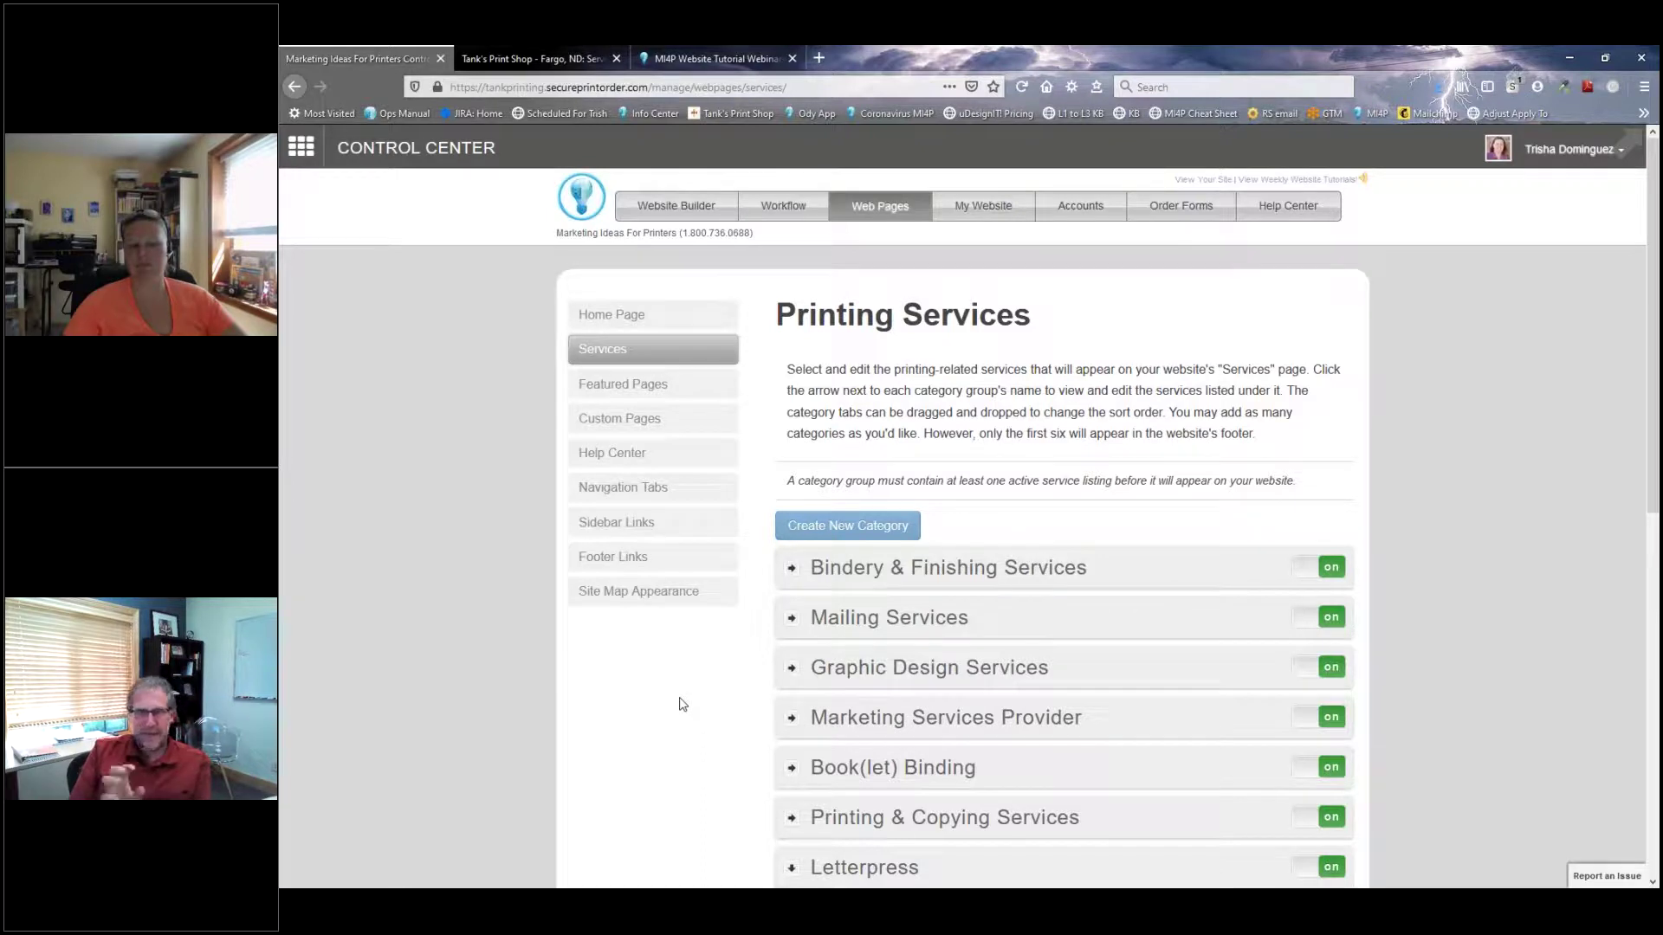
Step: Expand Bindery & Finishing Services, and highlight the note about a category group needing at least one active service listing
{"action": "left_click", "coordinate": [792, 569]}
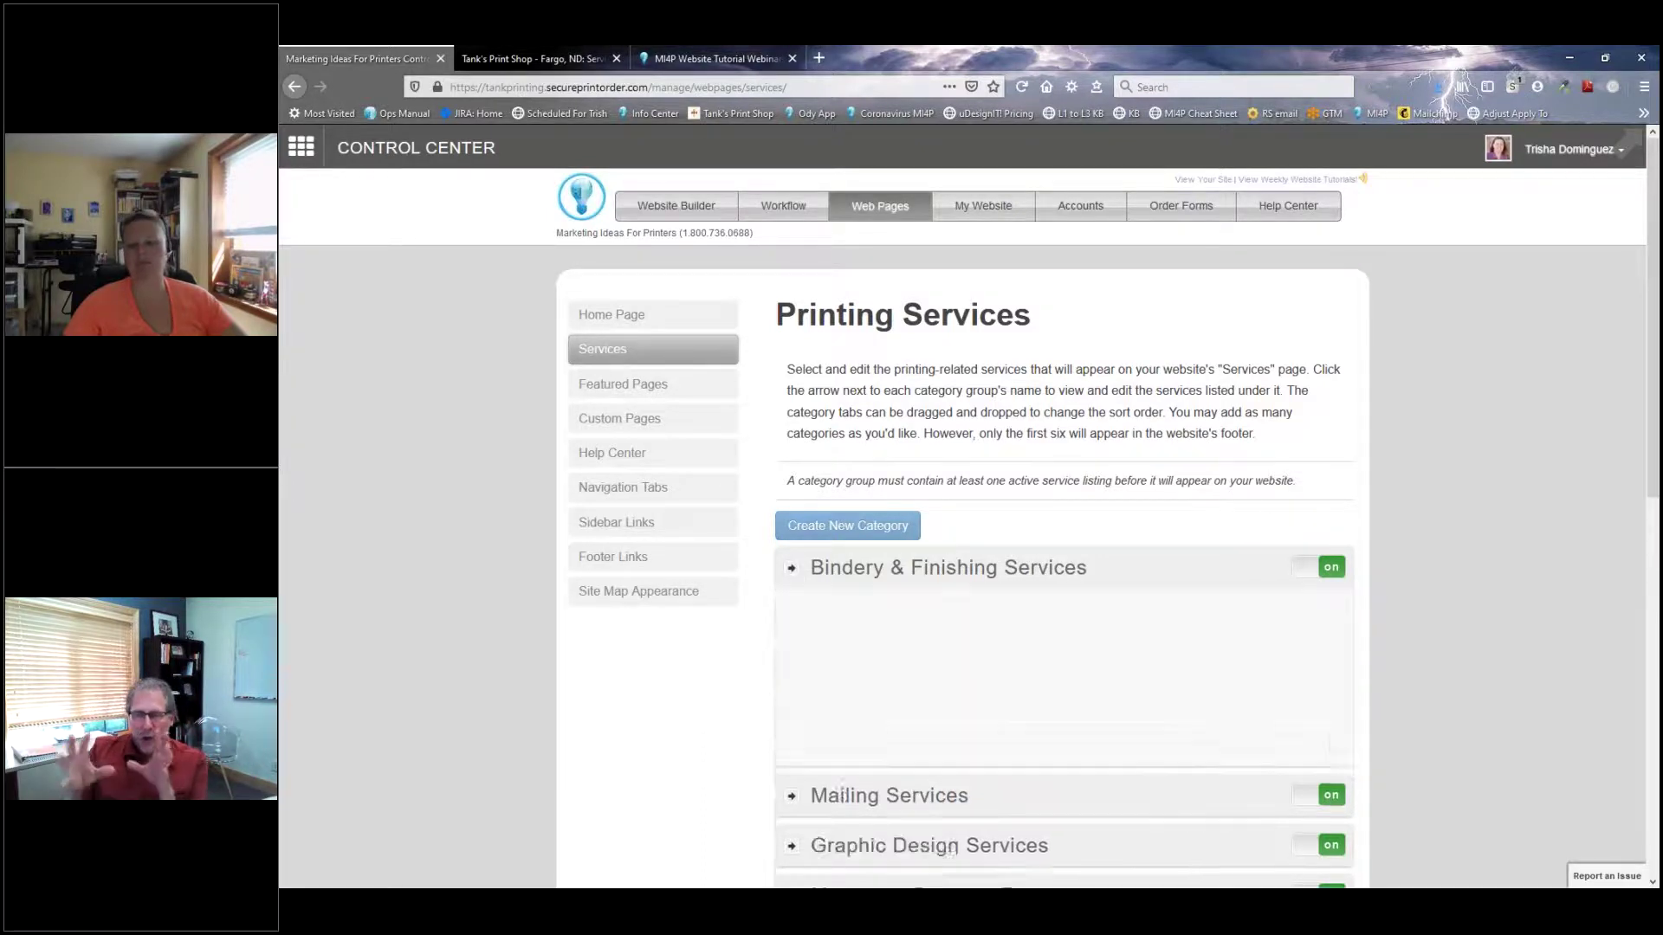
{"action": "scroll", "coordinate": [950, 849], "scroll_direction": "down", "scroll_amount": 5}
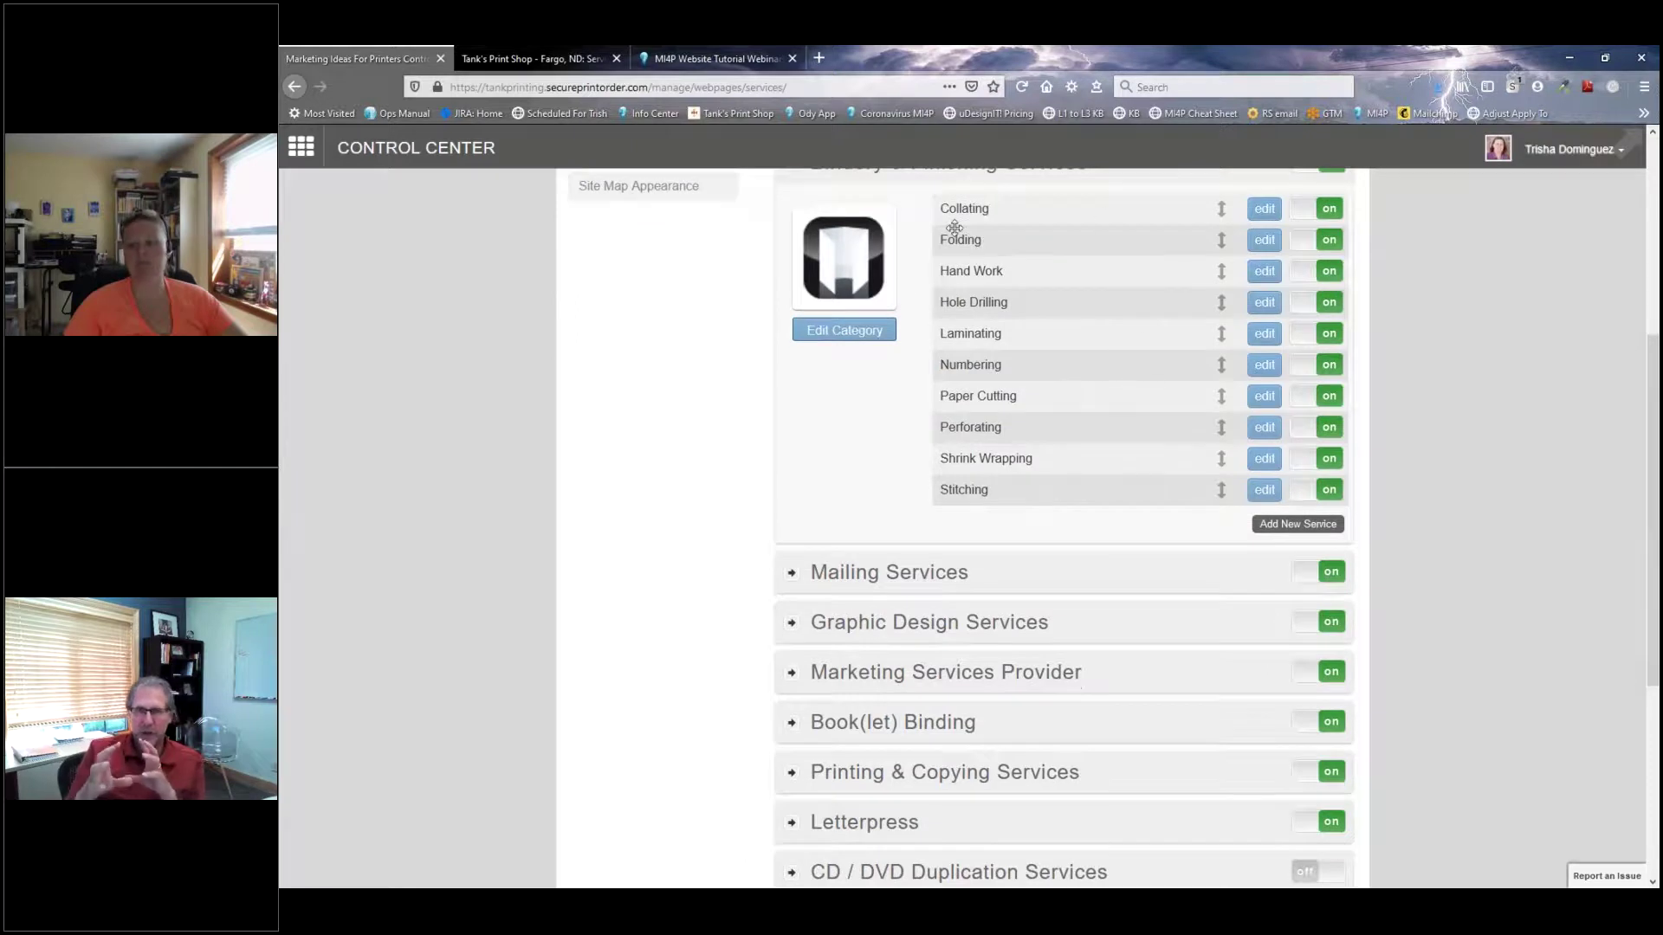
{"action": "scroll", "coordinate": [611, 391], "scroll_direction": "up", "scroll_amount": 2}
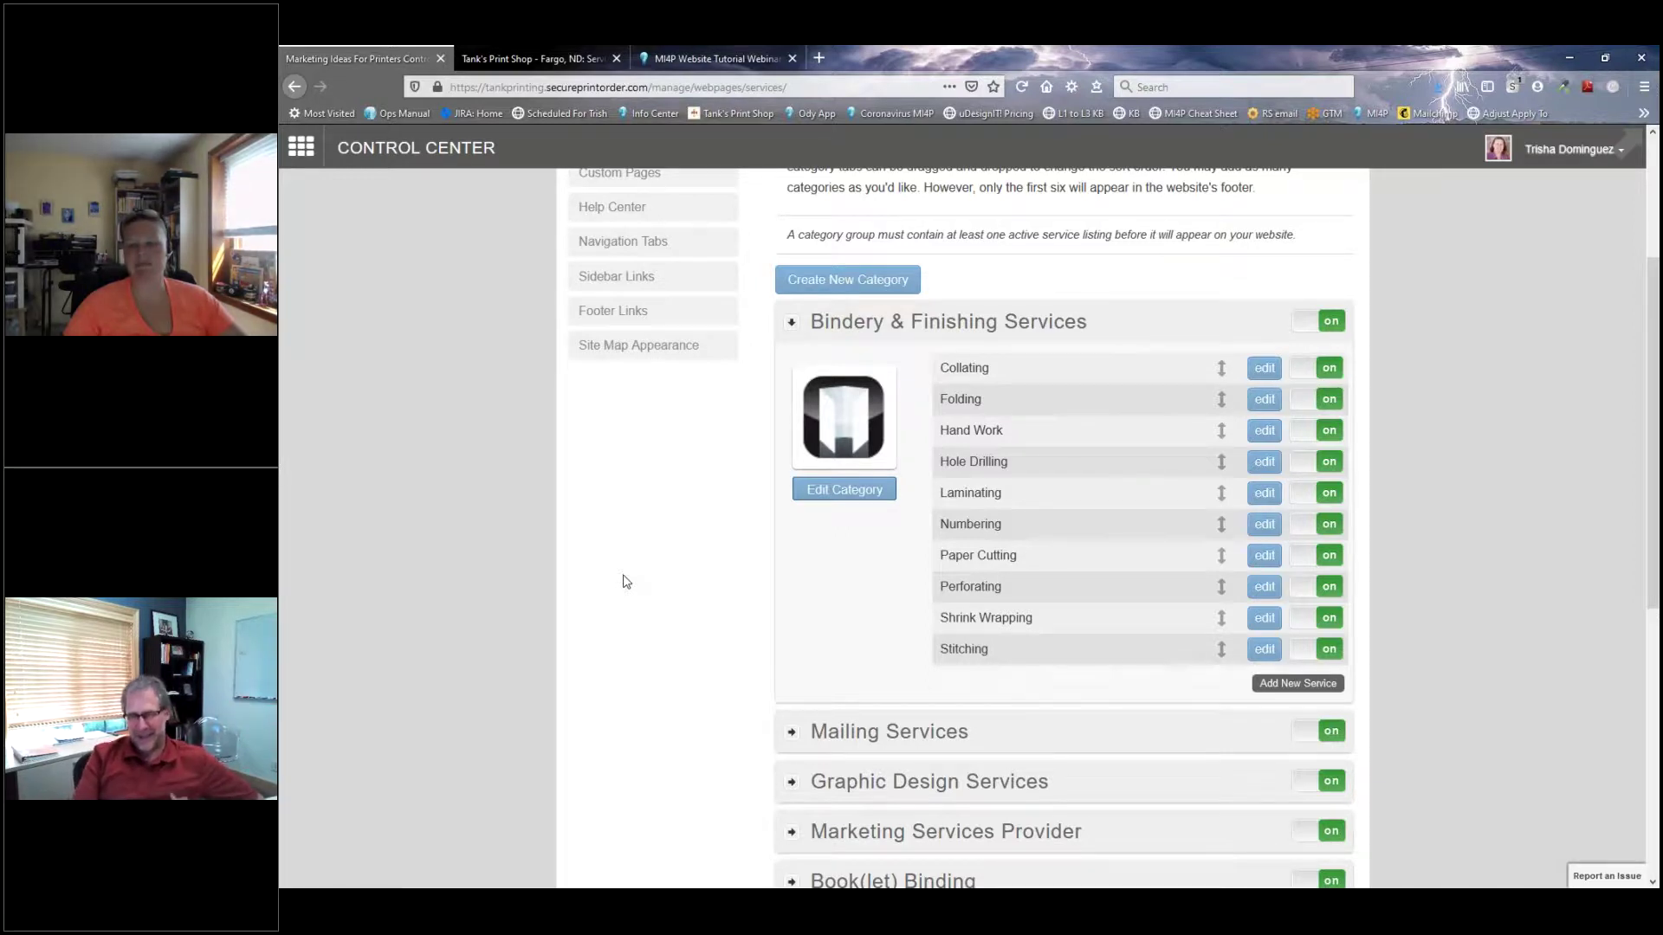
{"action": "scroll", "coordinate": [626, 581], "scroll_direction": "up", "scroll_amount": 2}
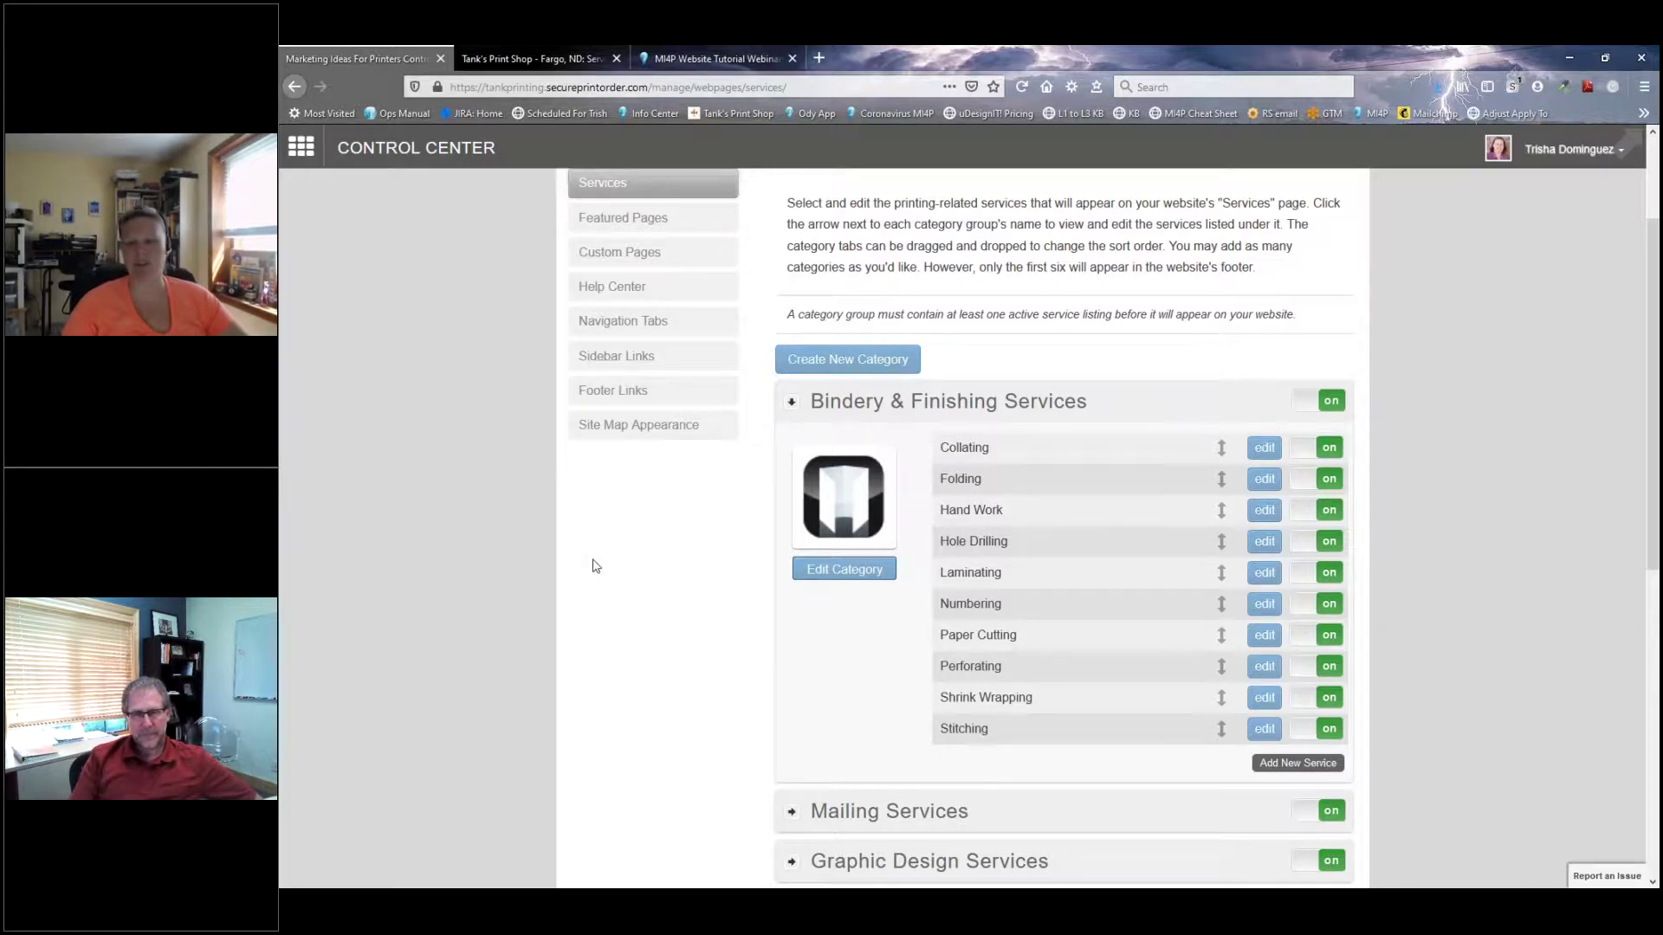
{"action": "scroll", "coordinate": [589, 598], "scroll_direction": "up", "scroll_amount": 2}
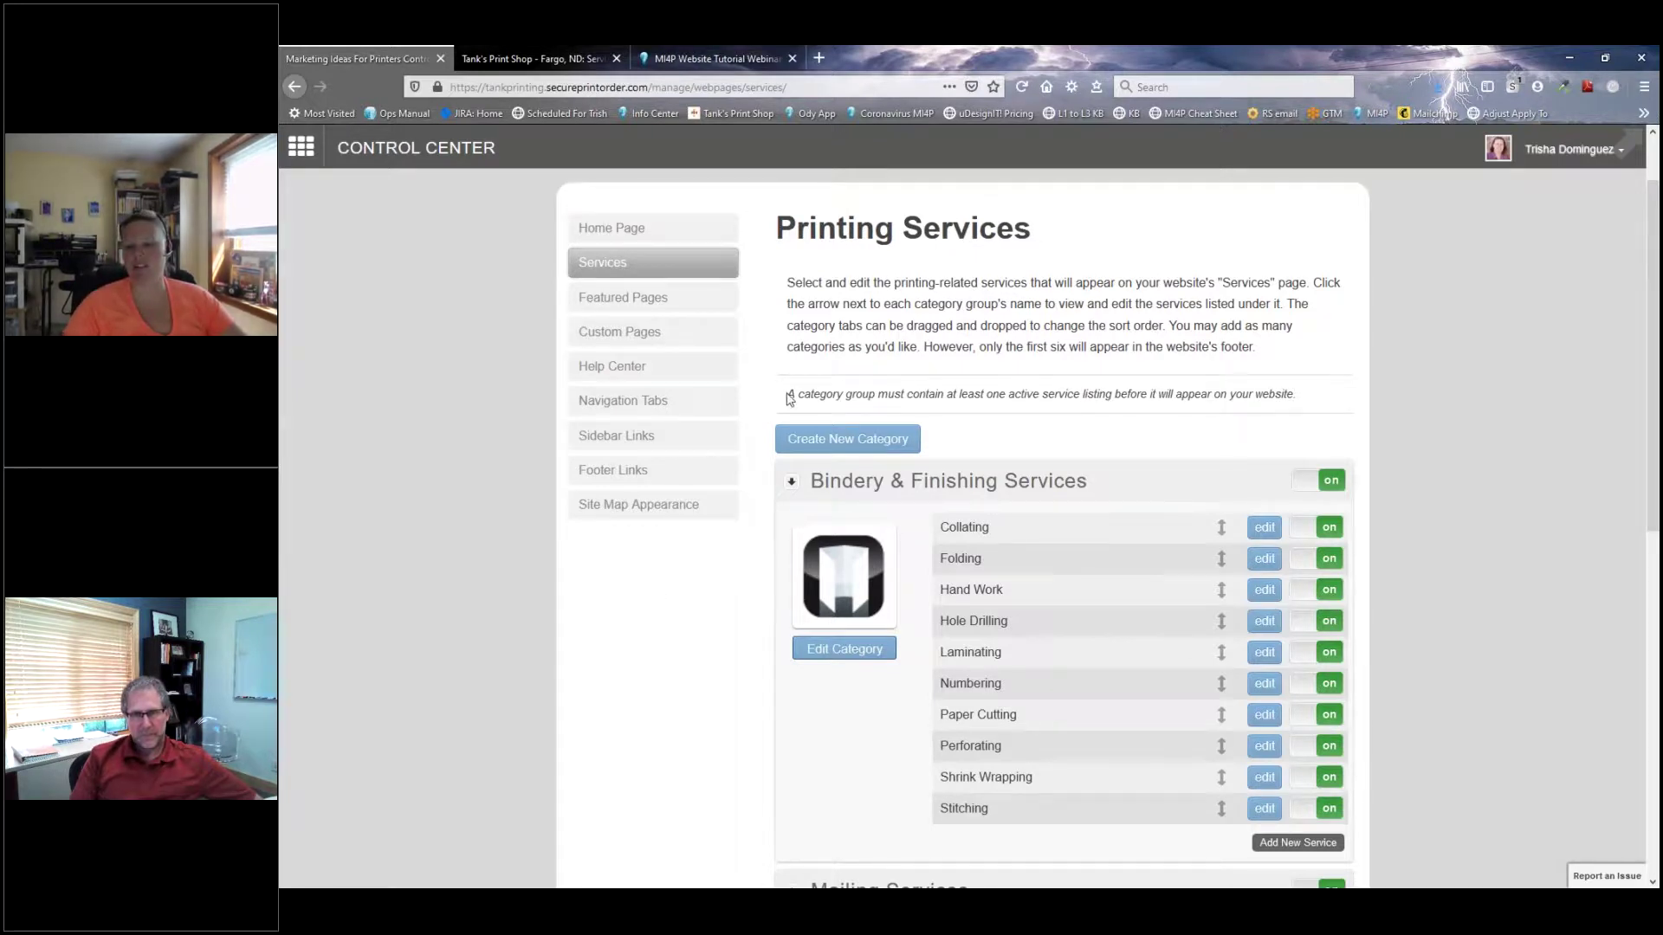
{"action": "left_click_drag", "start_coordinate": [789, 398], "coordinate": [1306, 395]}
{"action": "left_click", "coordinate": [1311, 400]}
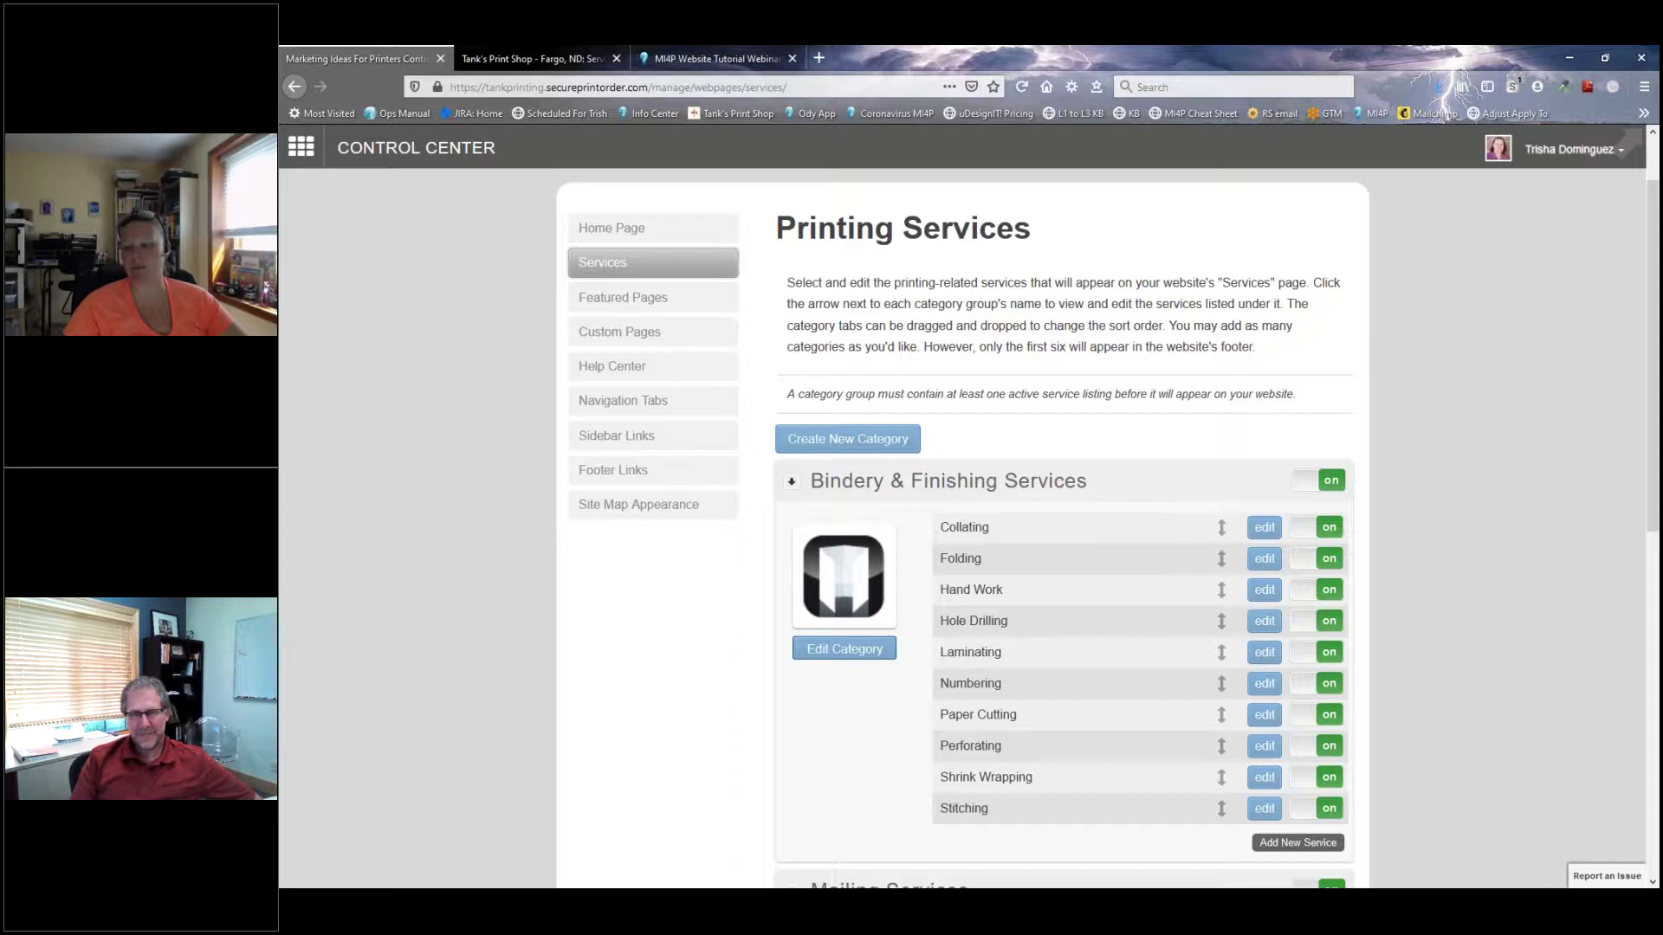
Step: Collapse and re-expand Bindery & Finishing Services to view its services, and leave the category collapsed
{"action": "left_click", "coordinate": [791, 481]}
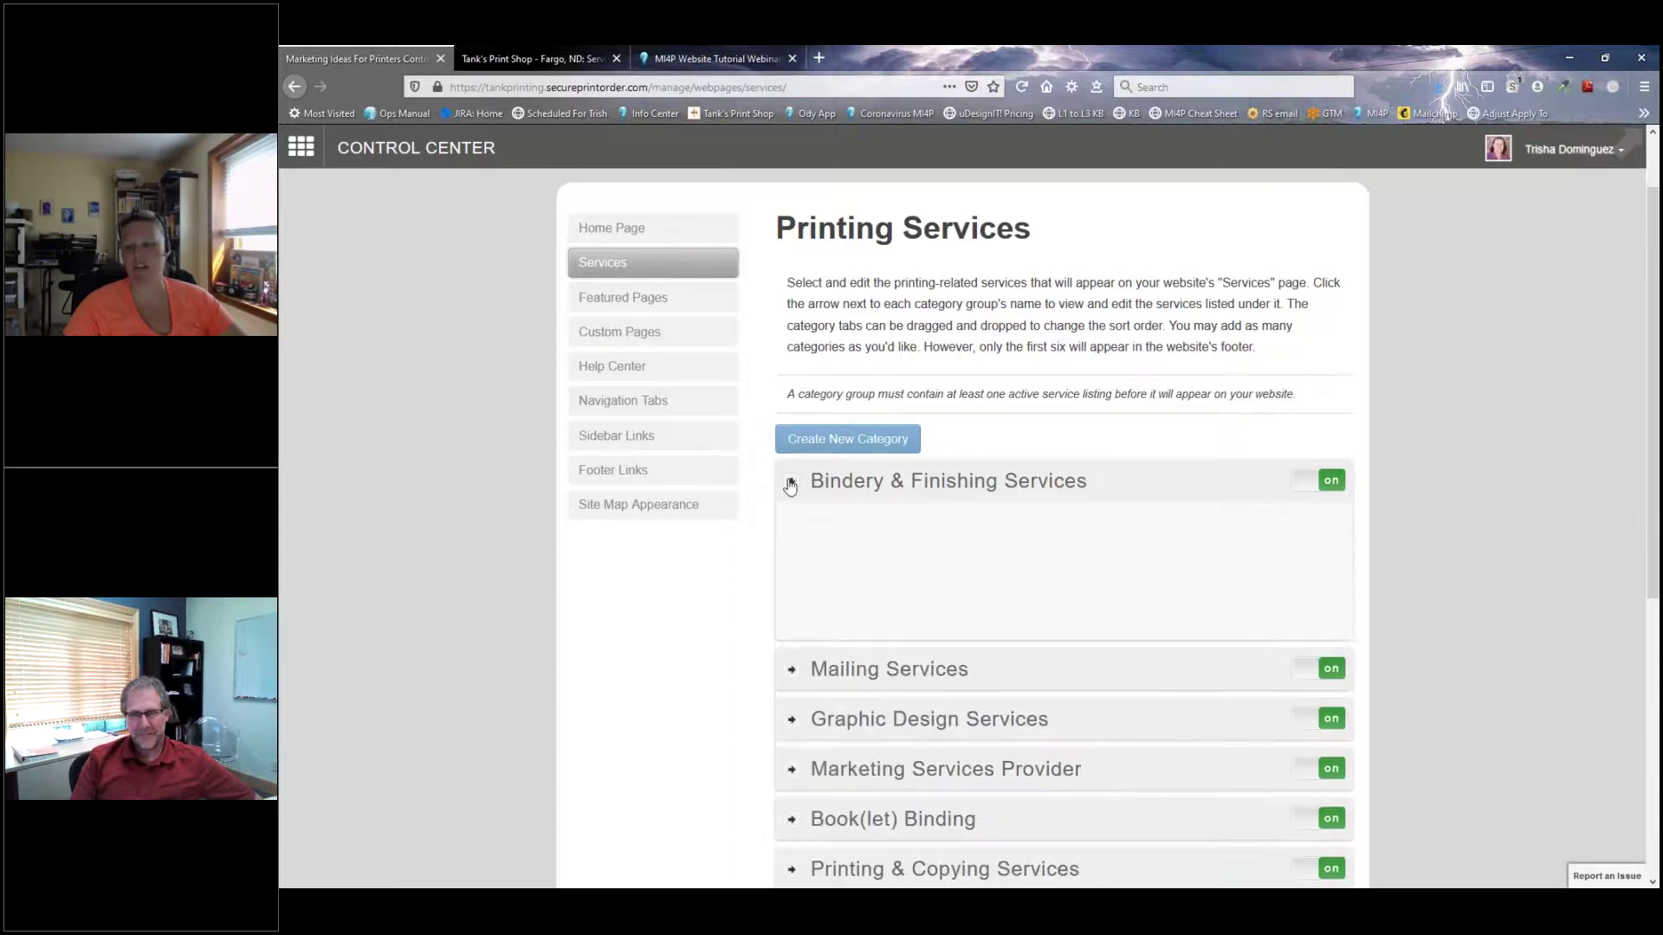
{"action": "left_click", "coordinate": [792, 482]}
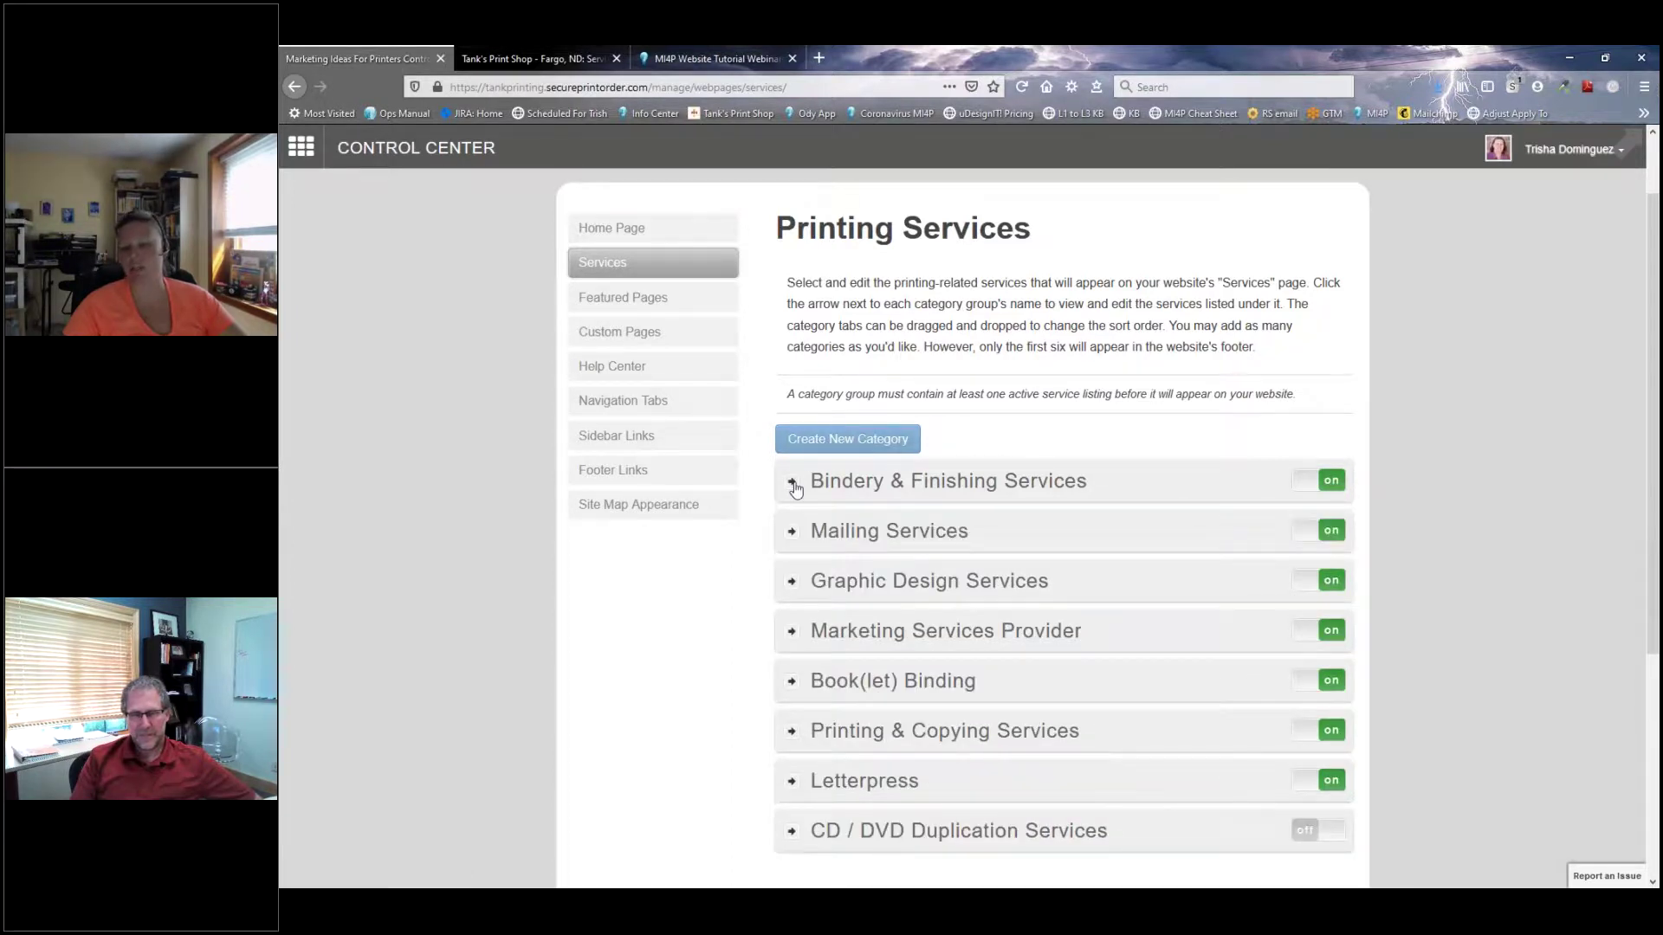
{"action": "scroll", "coordinate": [953, 416], "scroll_direction": "down", "scroll_amount": 2}
{"action": "scroll", "coordinate": [1002, 396], "scroll_direction": "up", "scroll_amount": 1}
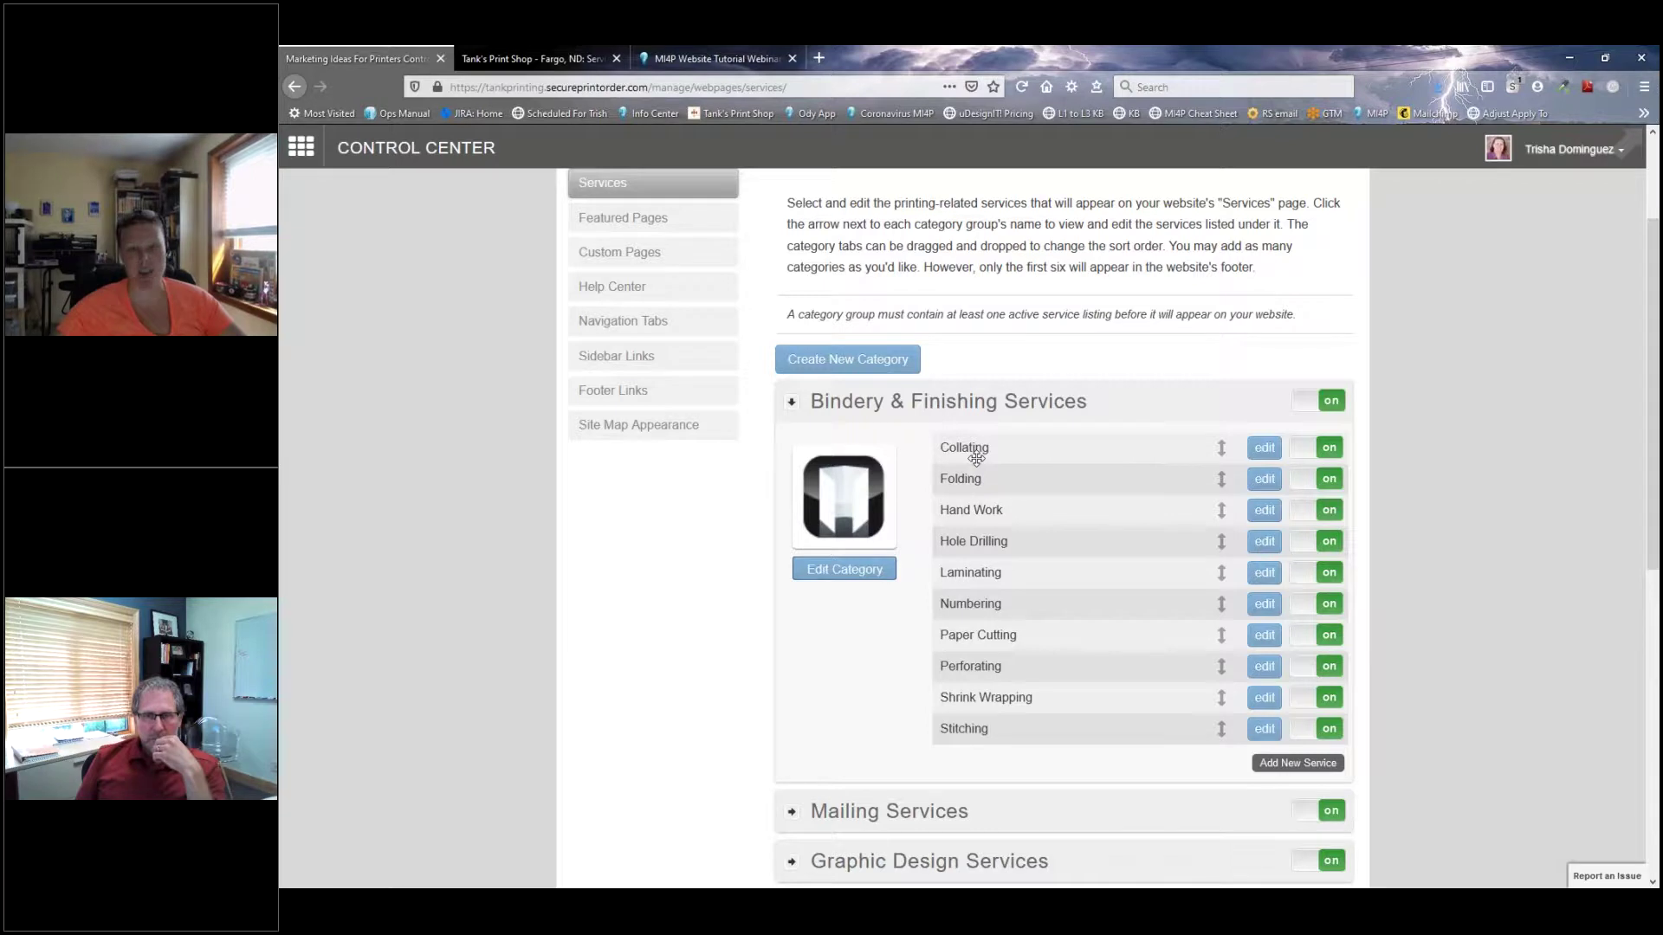
{"action": "left_click", "coordinate": [790, 404]}
{"action": "scroll", "coordinate": [624, 572], "scroll_direction": "up", "scroll_amount": 2}
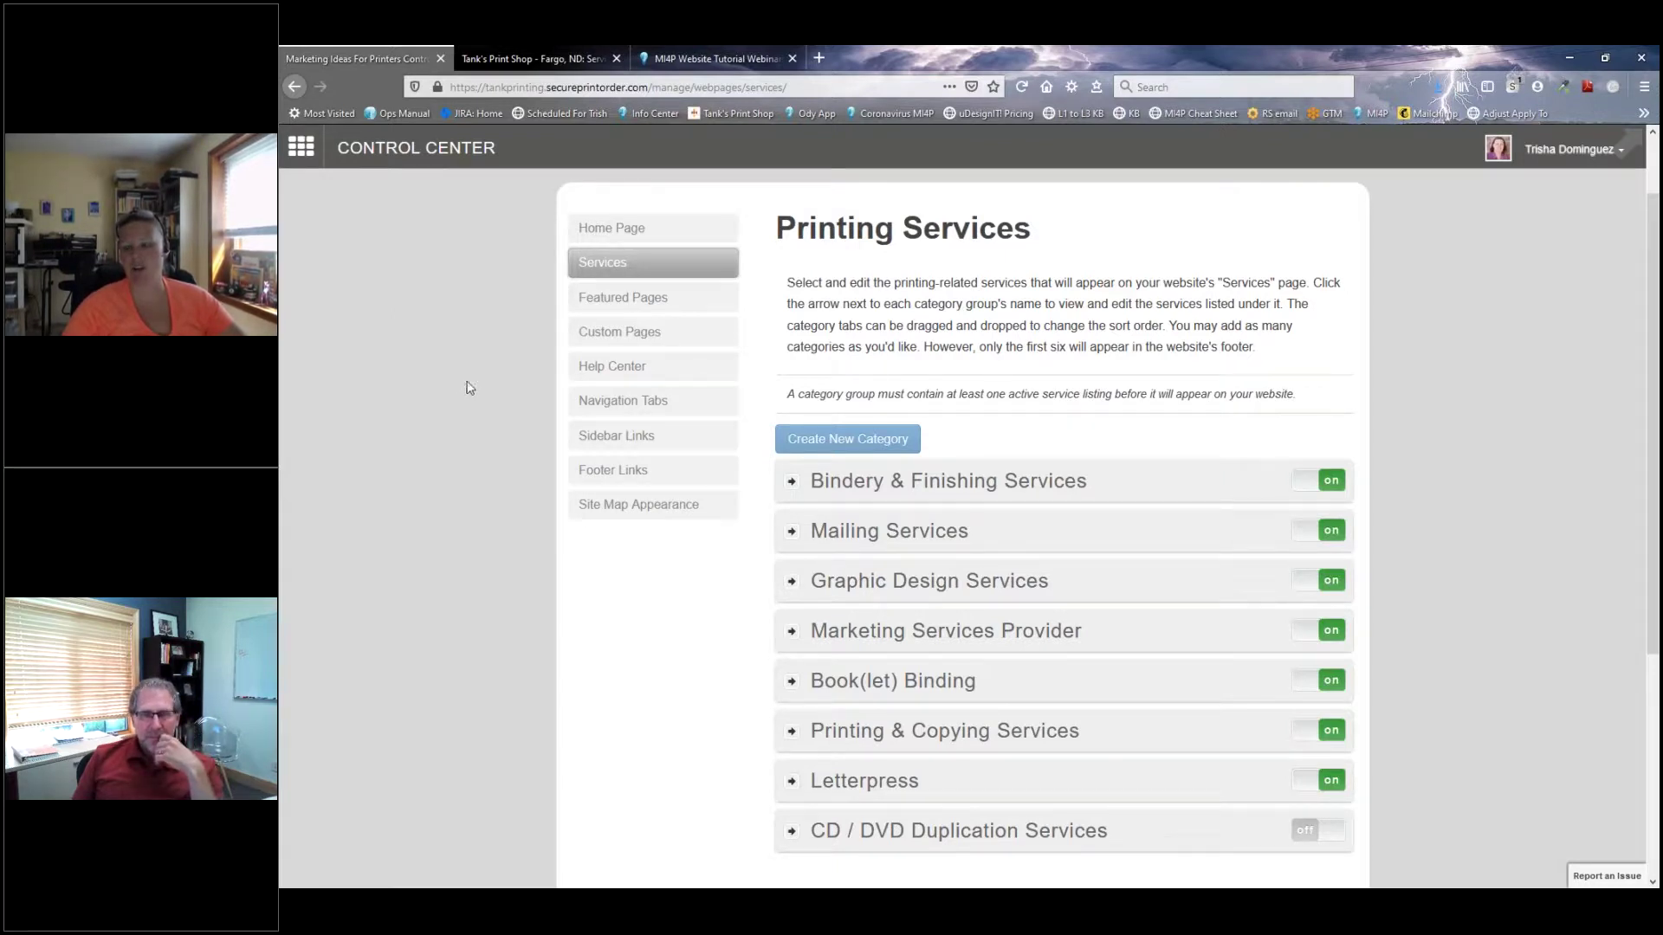
Step: Turn off the Mailing Services, Graphic Design Services, Marketing Services Provider and Book(let) Binding categories
{"action": "scroll", "coordinate": [520, 385], "scroll_direction": "up", "scroll_amount": 2}
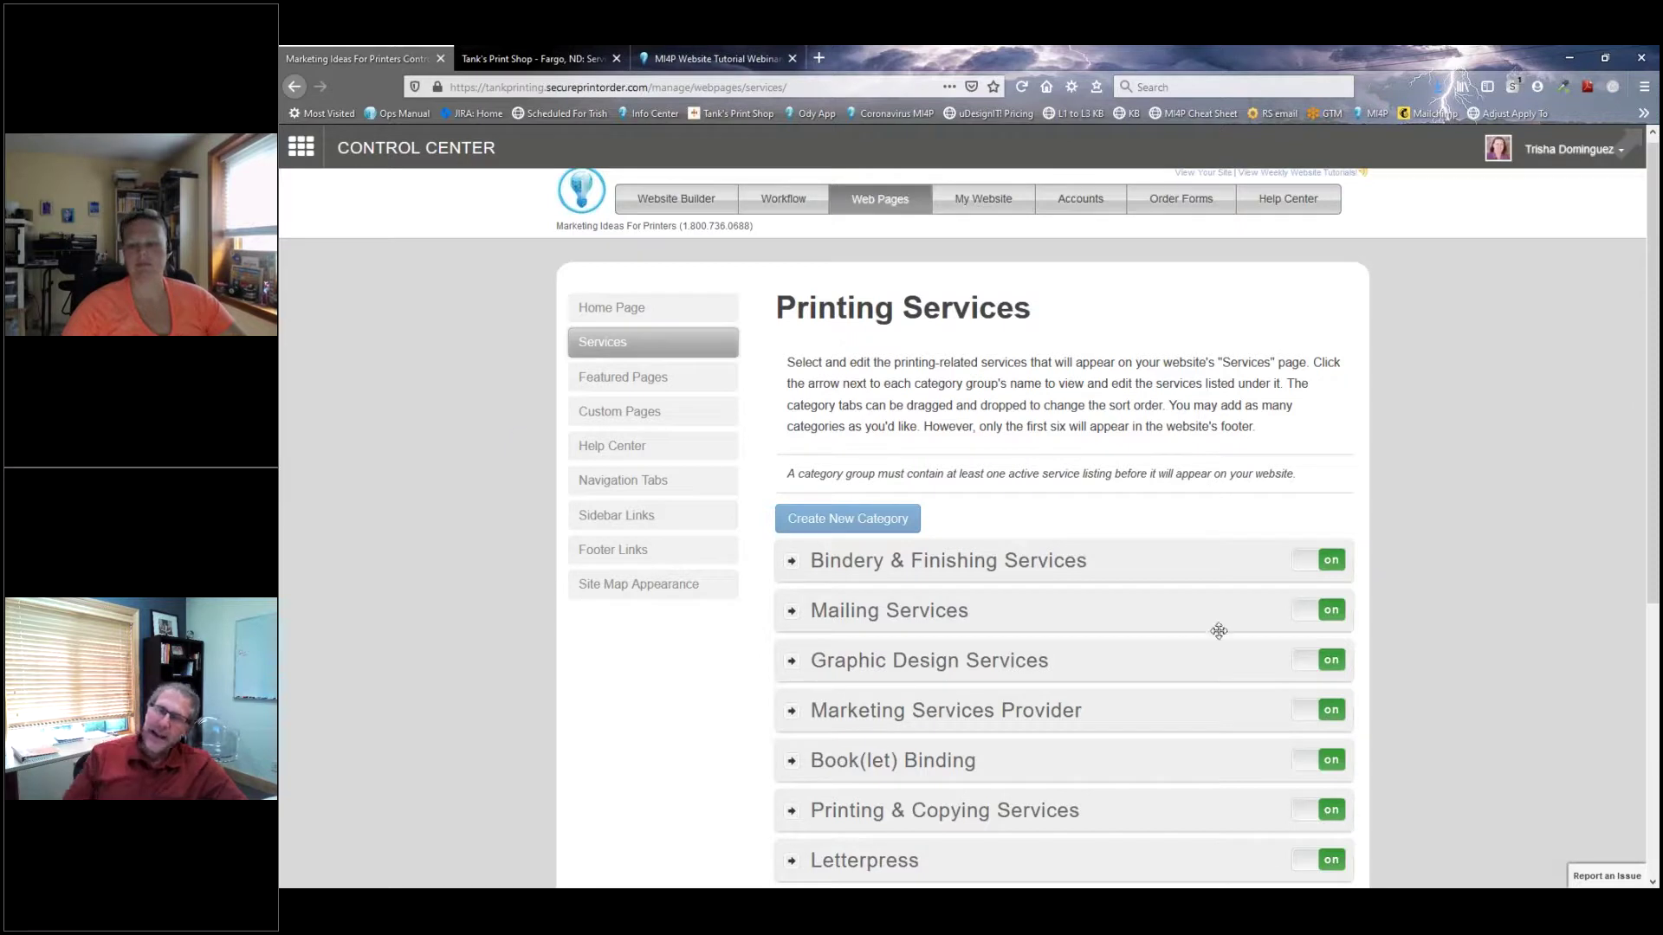
{"action": "left_click", "coordinate": [1305, 610]}
{"action": "left_click", "coordinate": [1307, 662]}
{"action": "left_click", "coordinate": [1305, 711]}
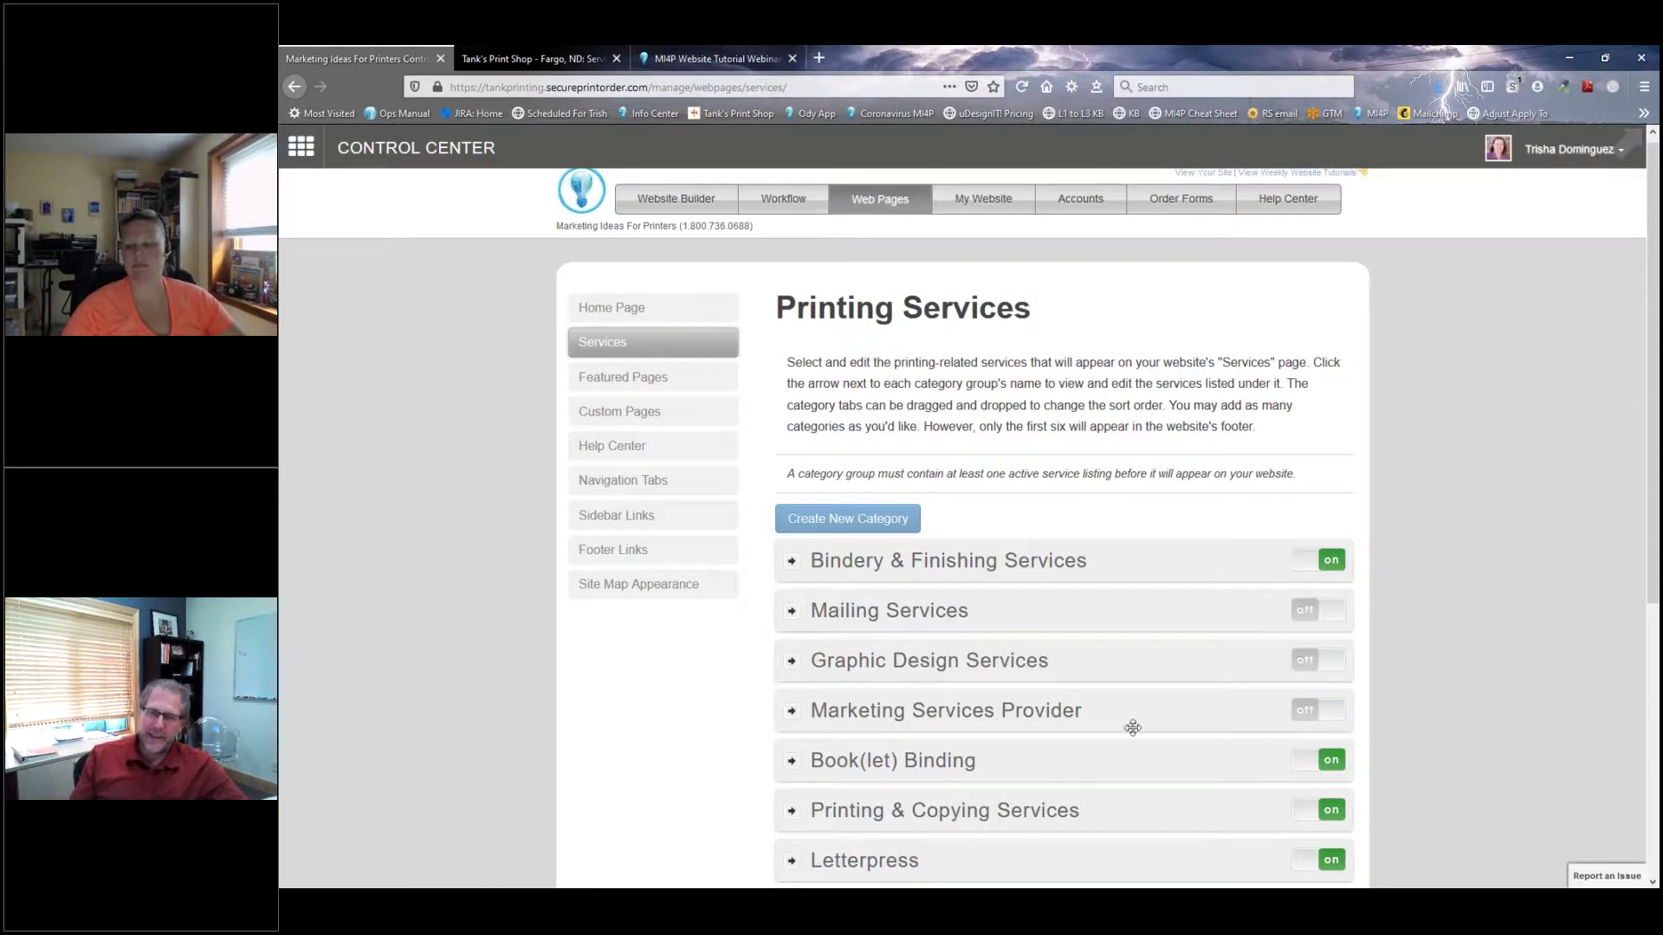
{"action": "scroll", "coordinate": [1057, 708], "scroll_direction": "down", "scroll_amount": 2}
{"action": "left_click", "coordinate": [1305, 602]}
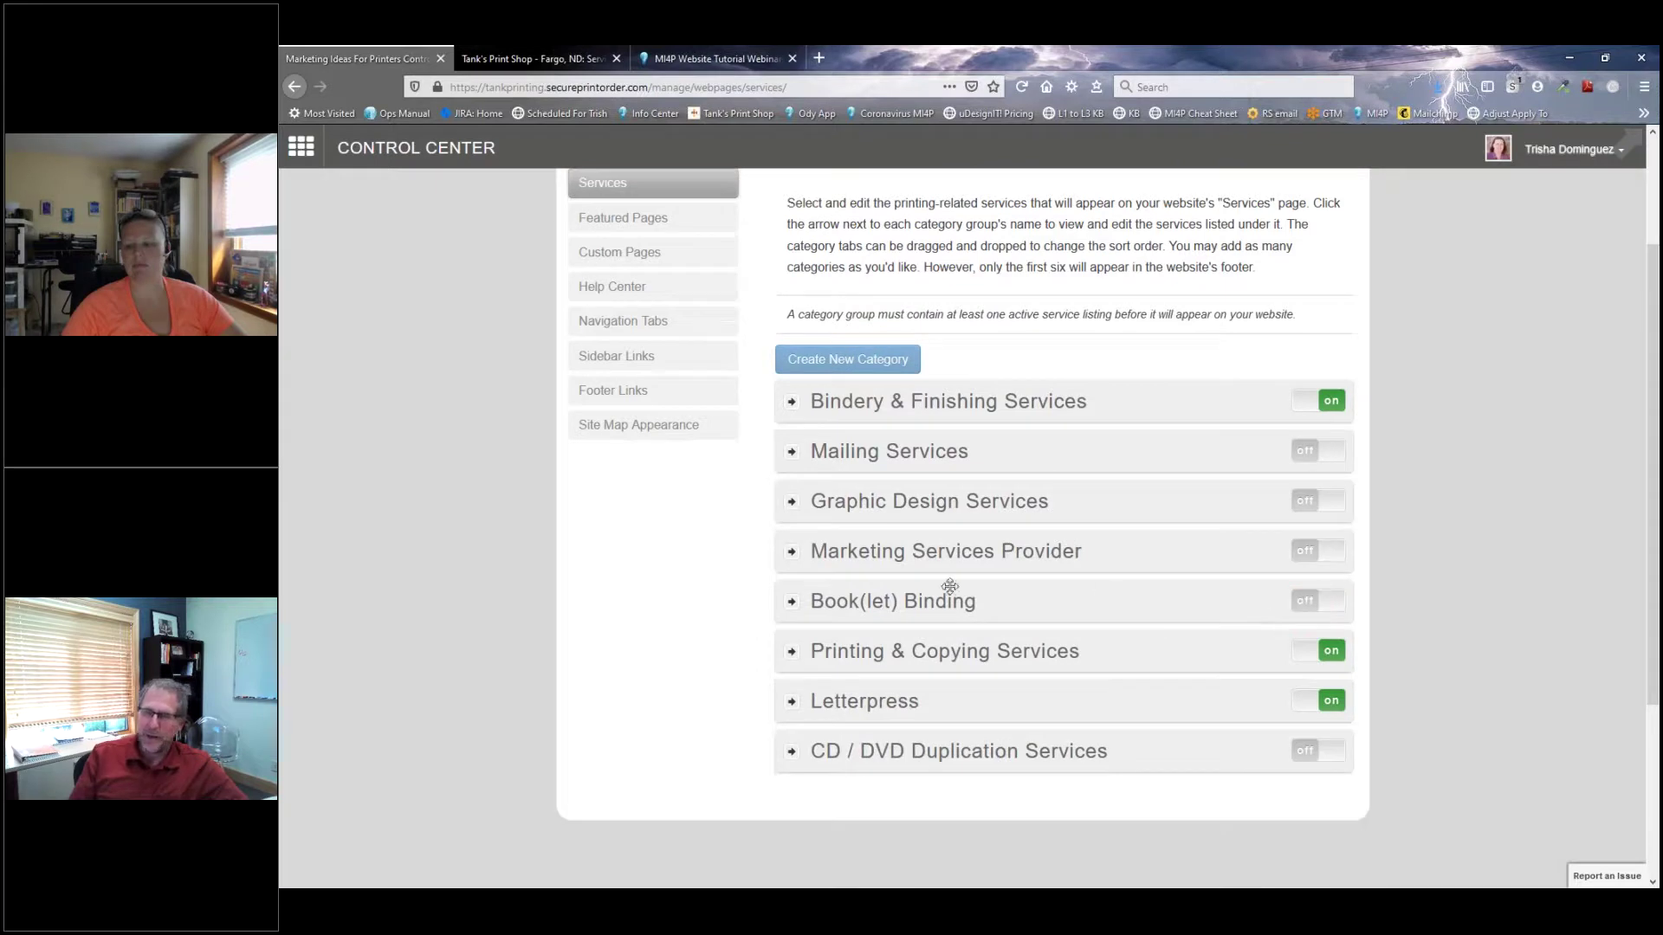
Step: Turn off Docutech Printing, Two-Color Printing and B&W Digital Printing within the Printing & Copying Services category
{"action": "left_click", "coordinate": [792, 652]}
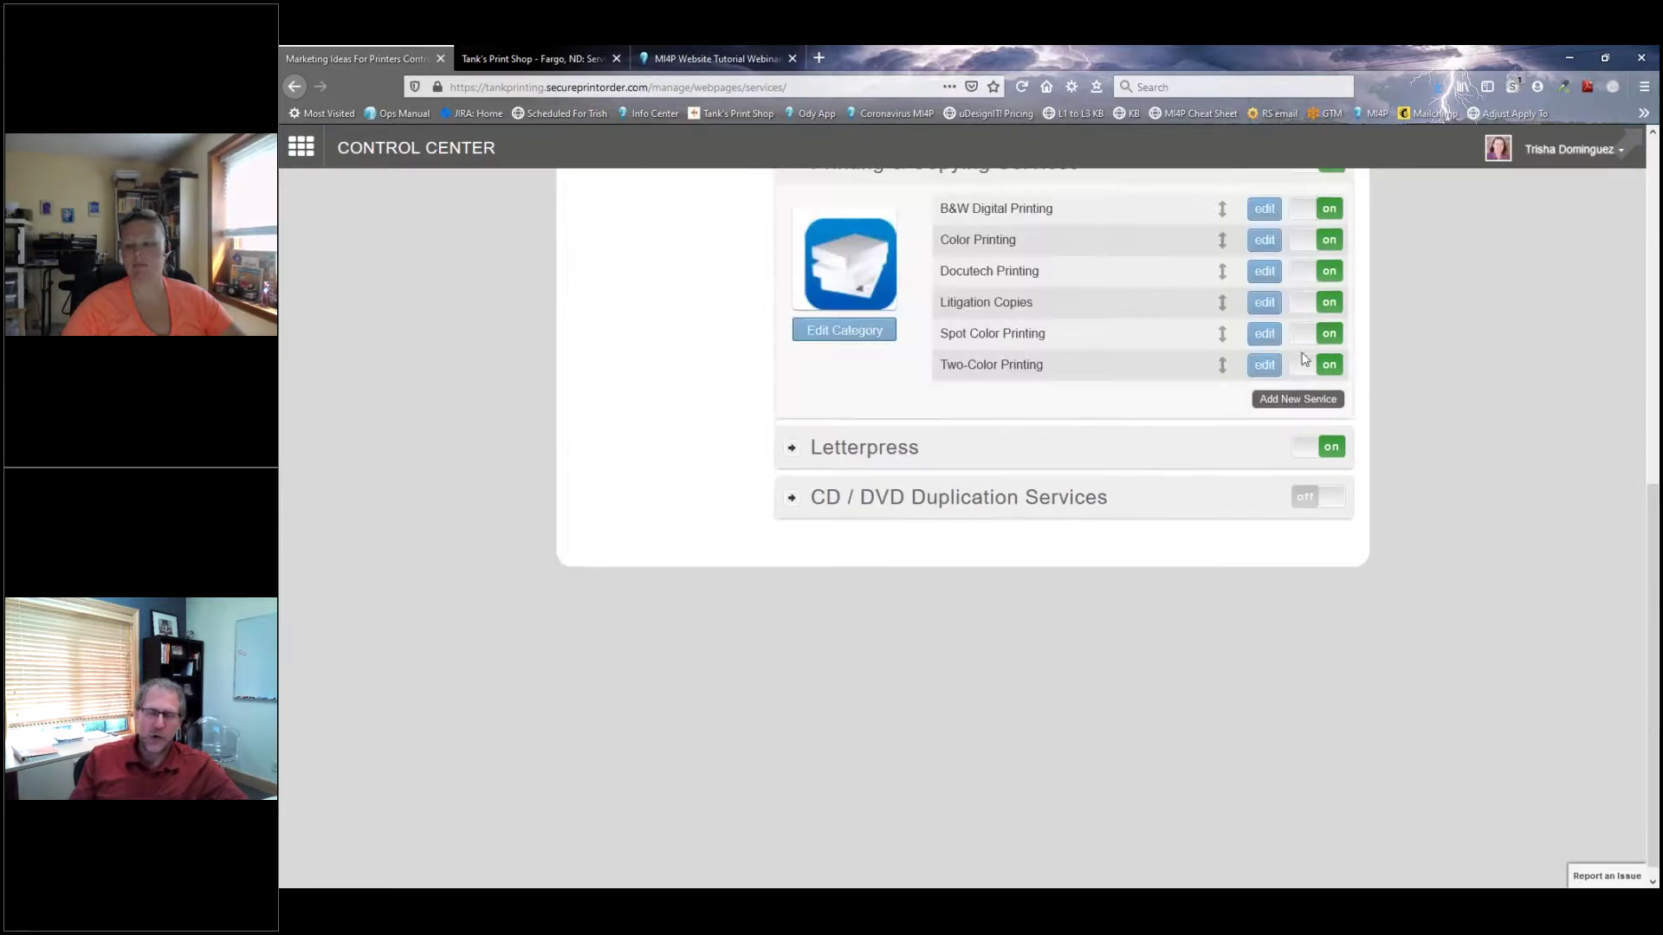
{"action": "left_click", "coordinate": [1299, 271]}
{"action": "left_click", "coordinate": [1292, 341]}
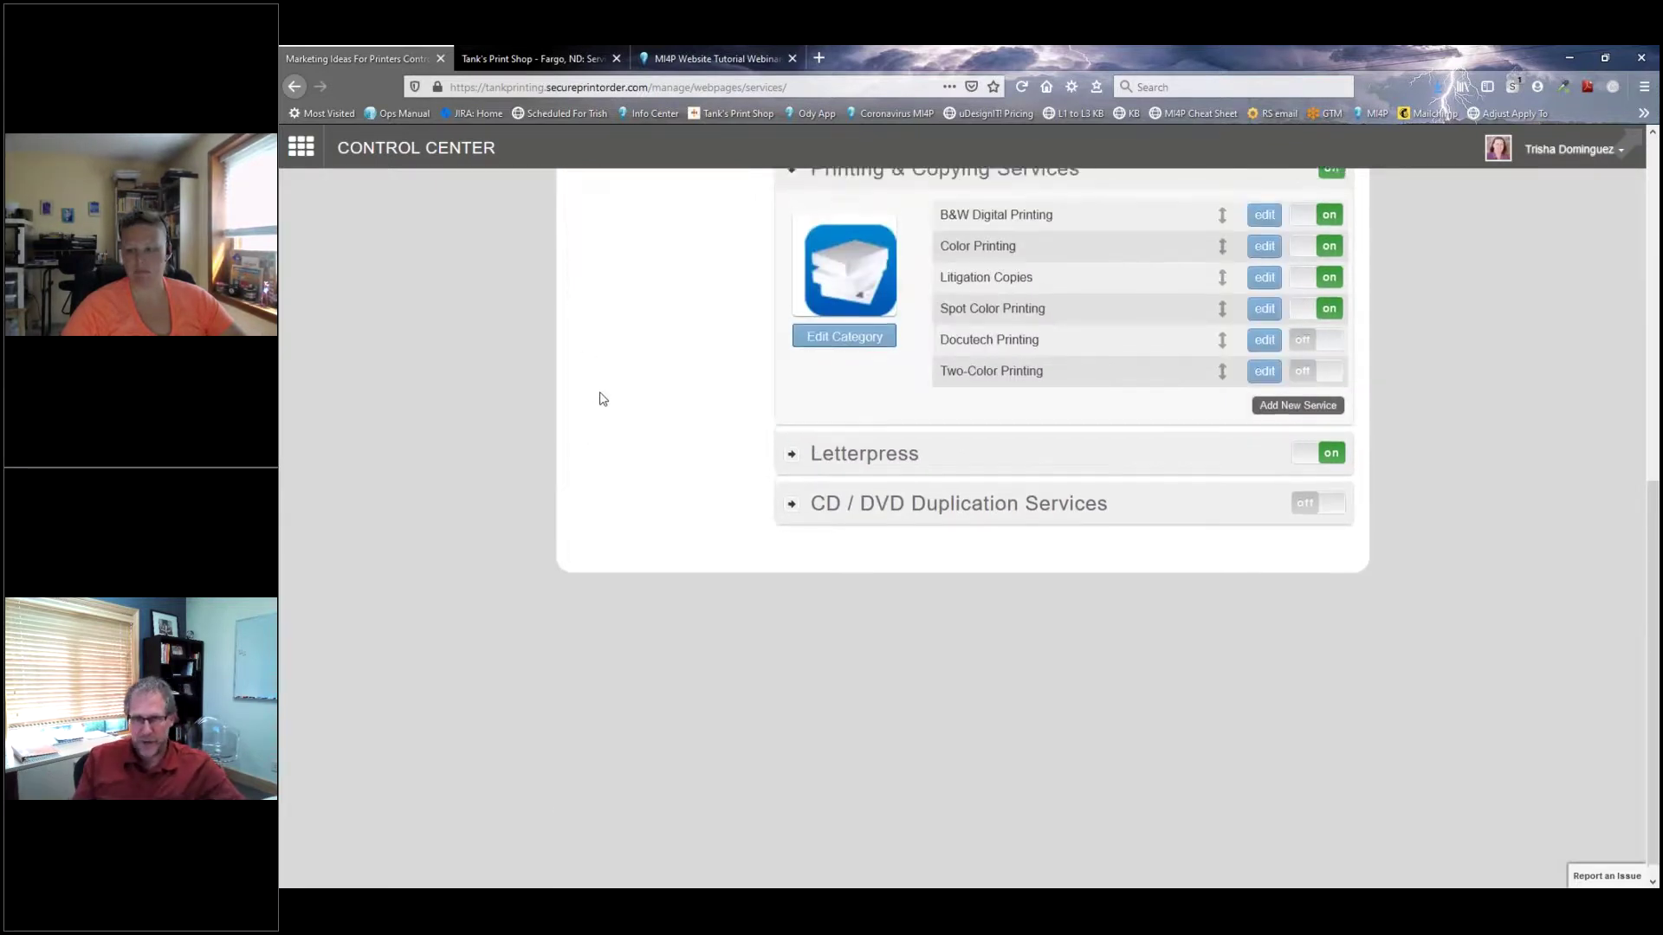
{"action": "scroll", "coordinate": [1299, 364], "scroll_direction": "up", "scroll_amount": 2}
{"action": "left_click", "coordinate": [1302, 371]}
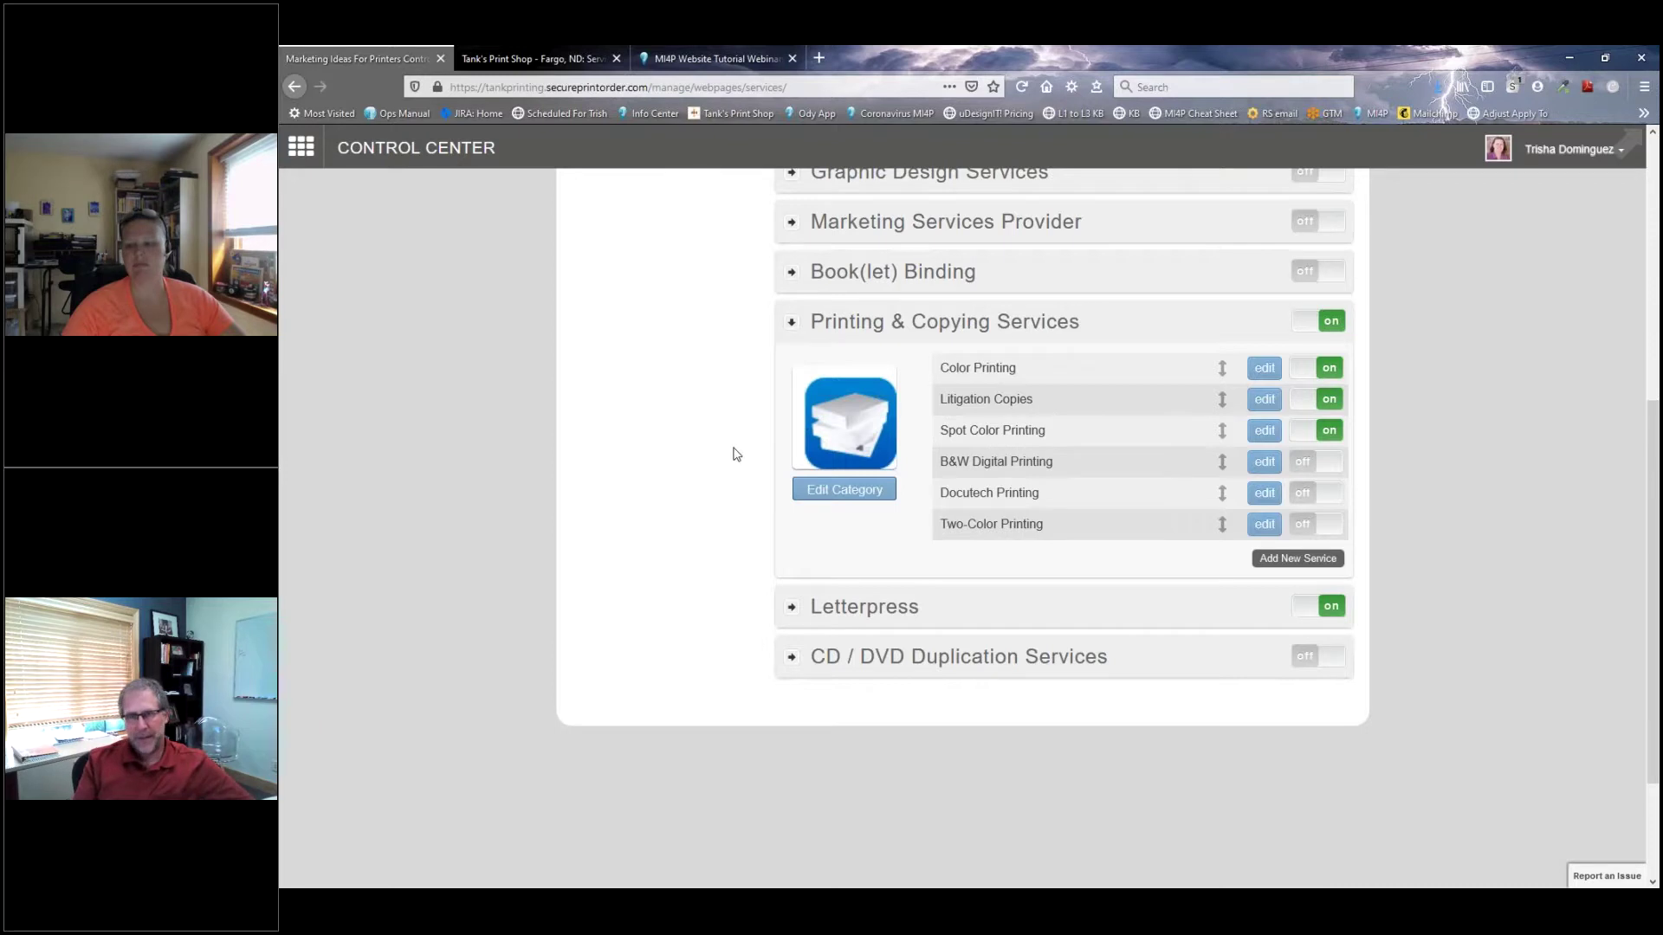
{"action": "scroll", "coordinate": [733, 453], "scroll_direction": "up", "scroll_amount": 5}
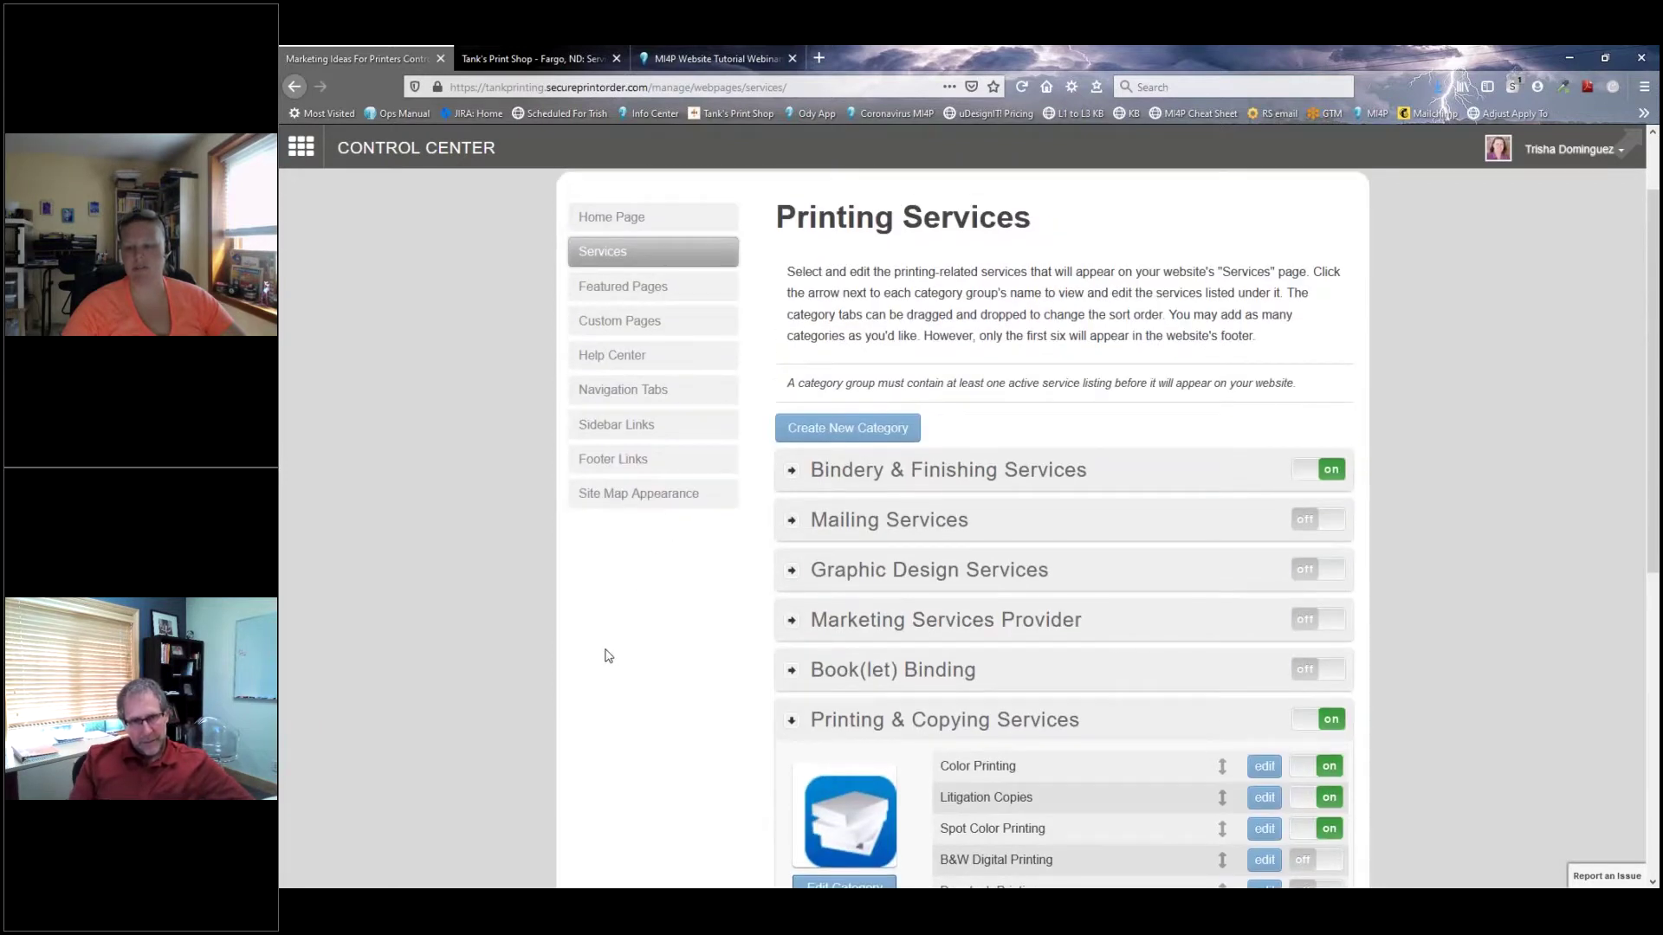
{"action": "scroll", "coordinate": [606, 649], "scroll_direction": "up", "scroll_amount": 2}
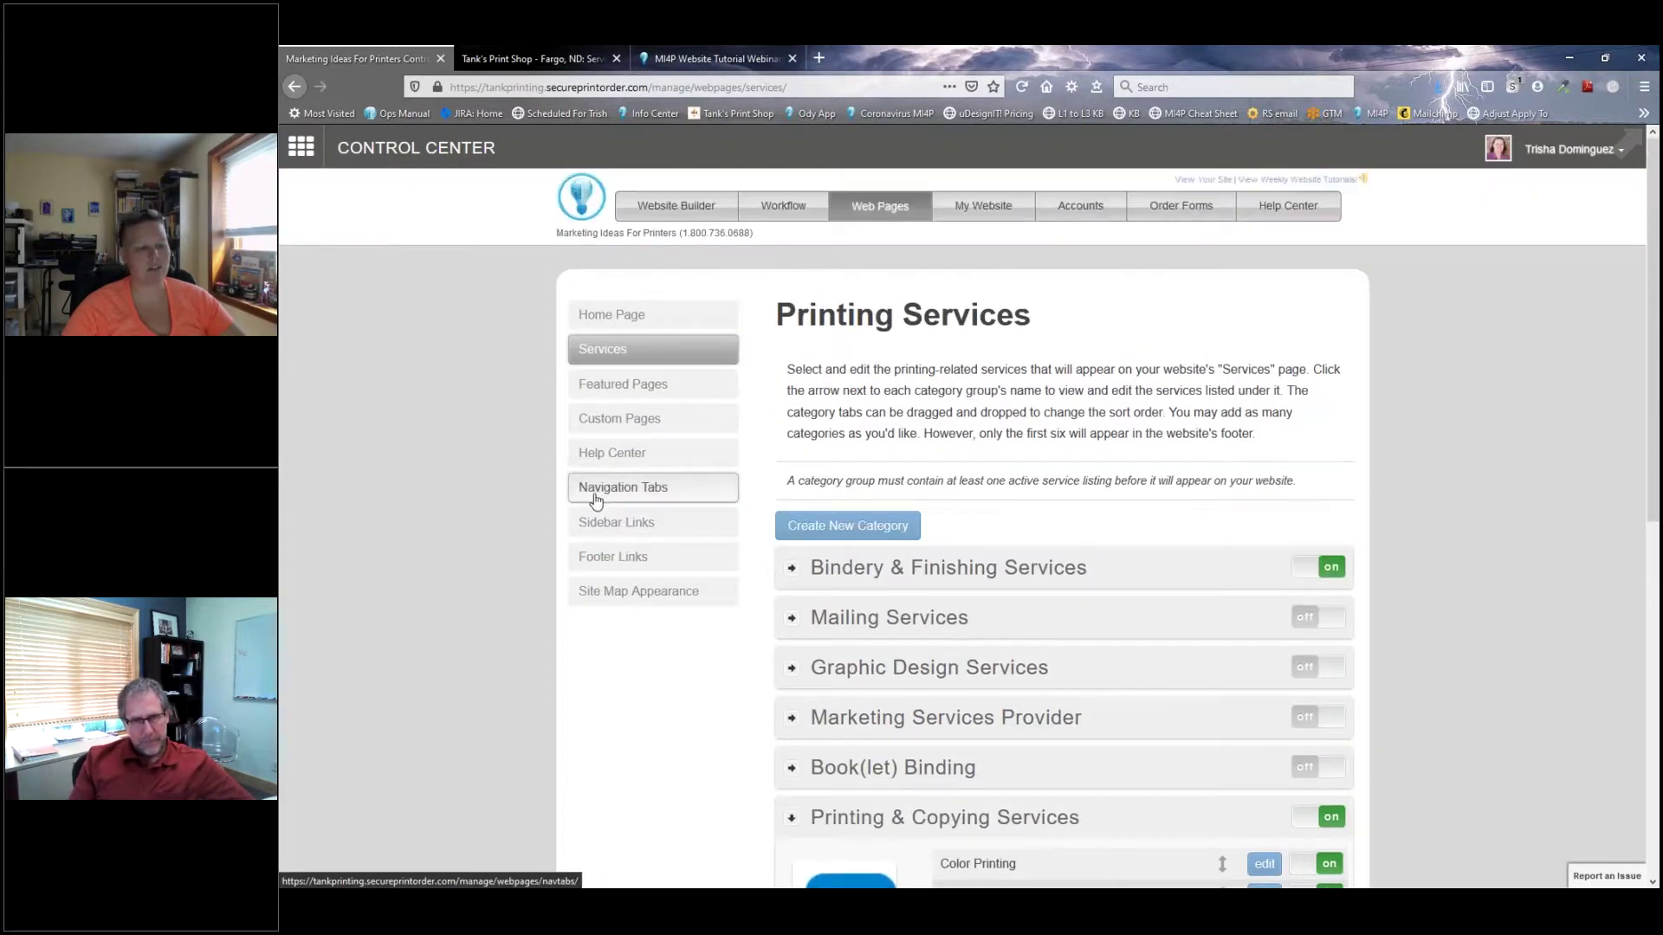